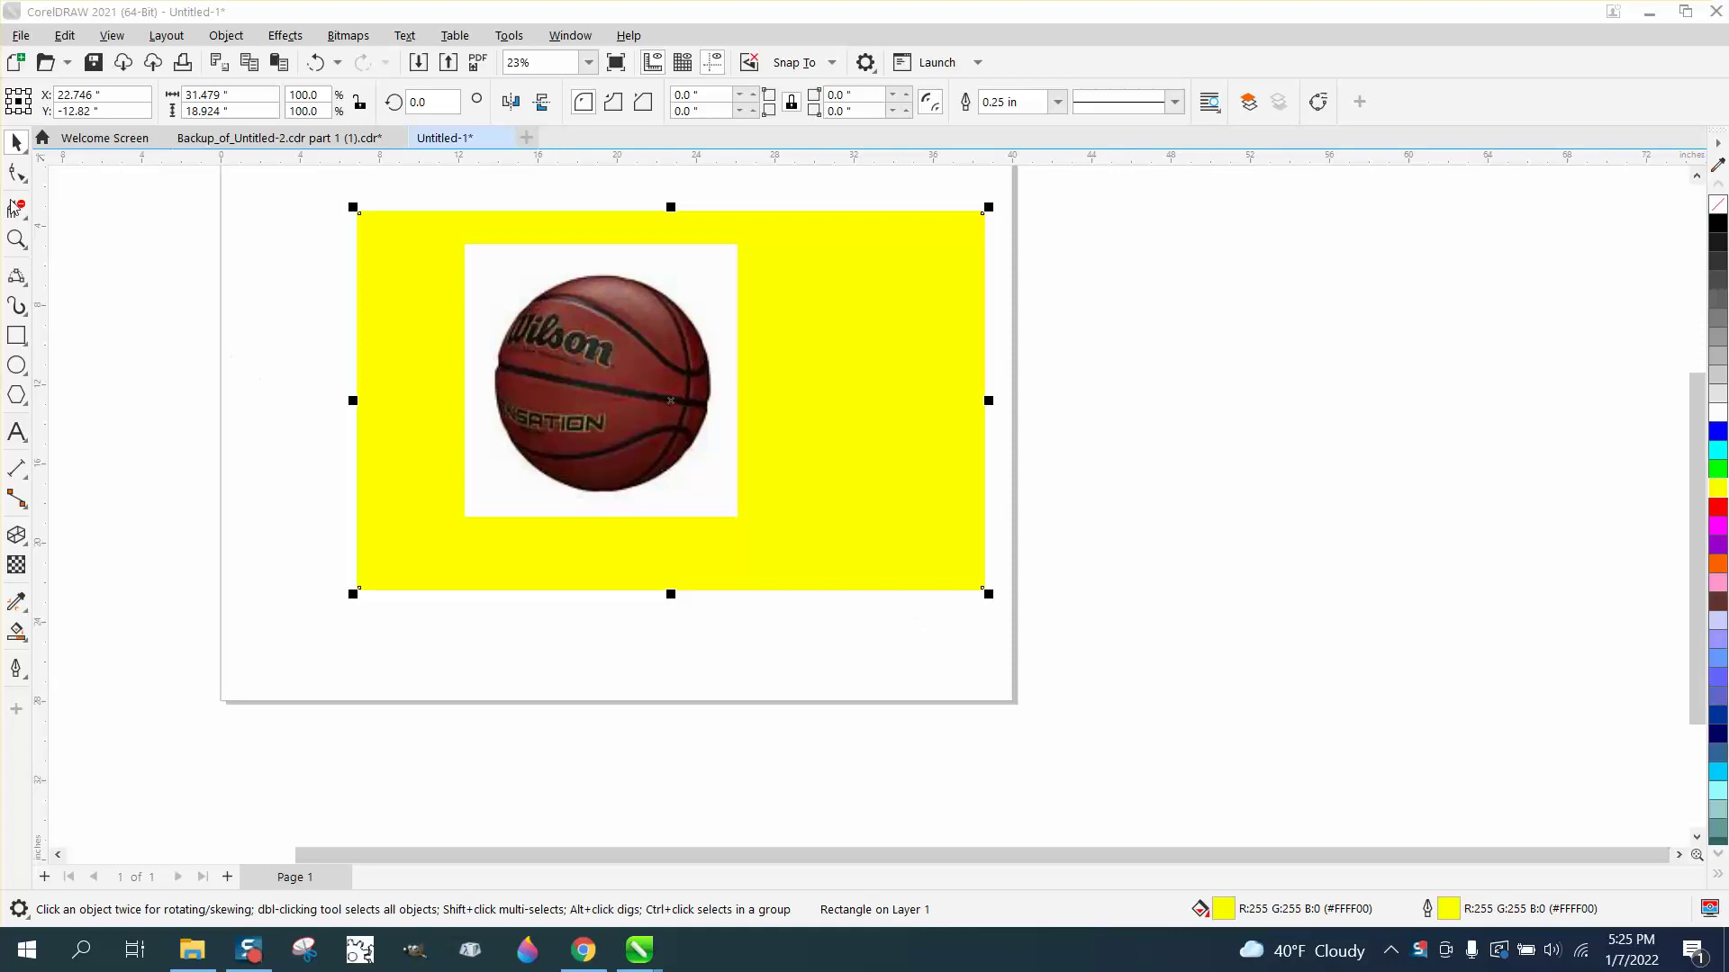
Step: Zoom to view the whole yellow rectangle, then select it and delete it
{"action": "left_click", "coordinate": [17, 240]}
{"action": "left_click_drag", "start_coordinate": [424, 225], "coordinate": [844, 553]}
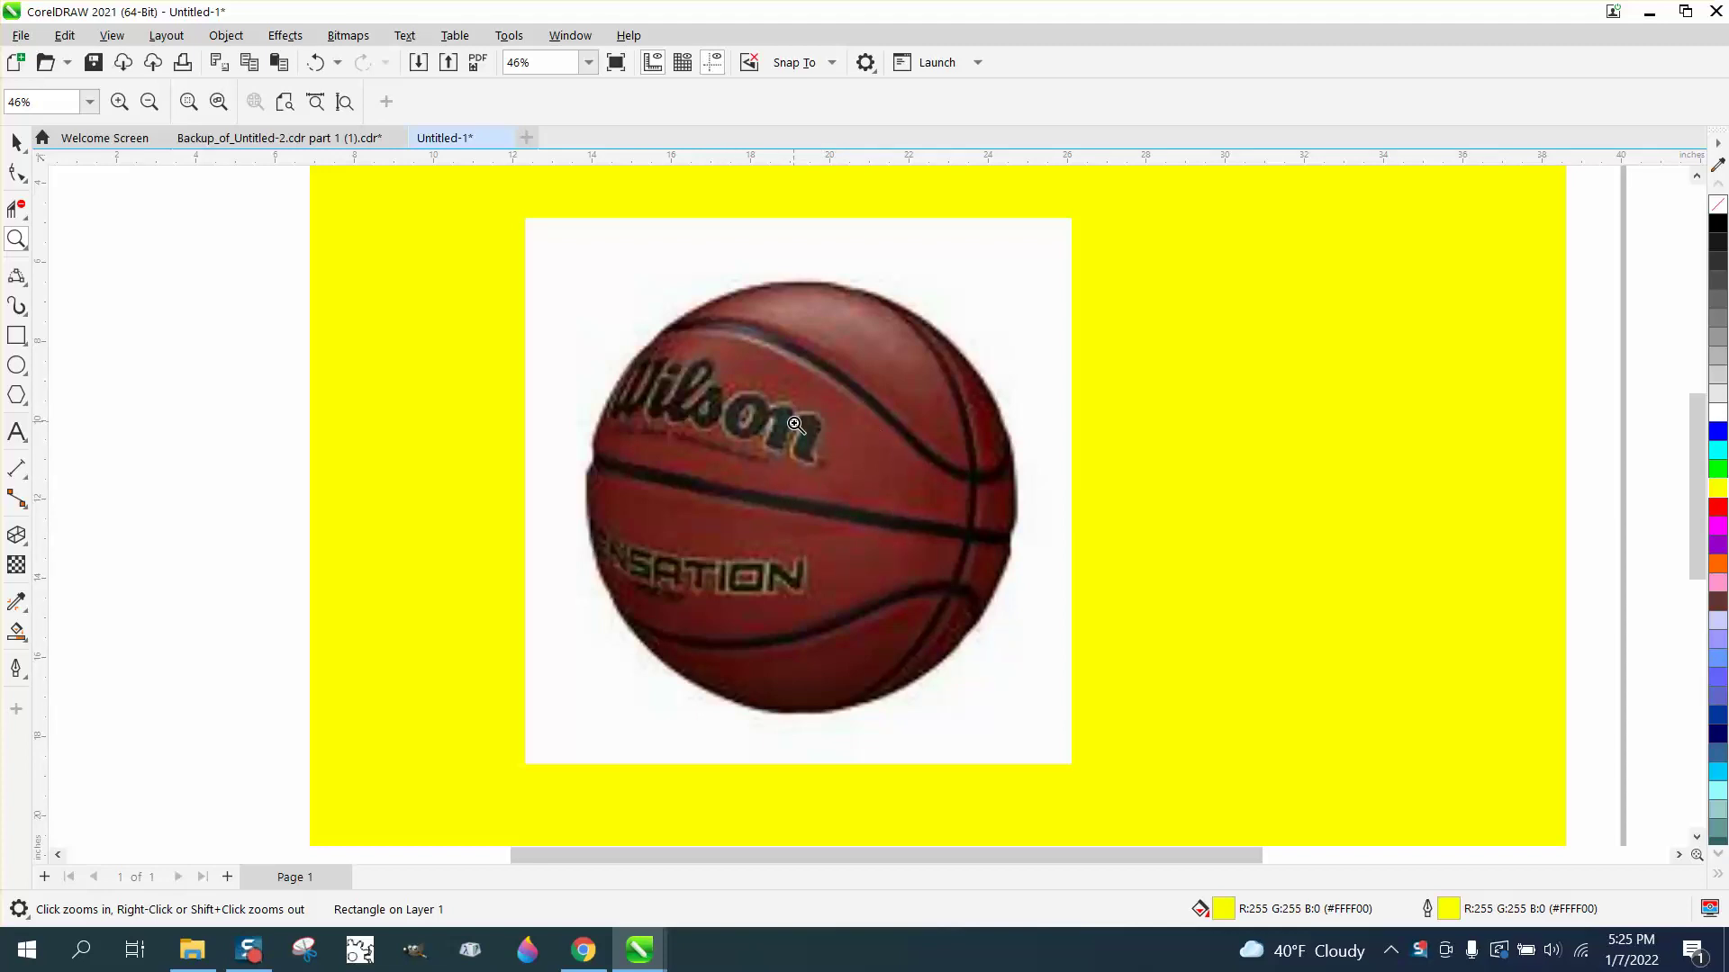
{"action": "left_click_drag", "start_coordinate": [856, 419], "coordinate": [1091, 563]}
{"action": "right_click", "coordinate": [729, 469]}
{"action": "right_click", "coordinate": [727, 469]}
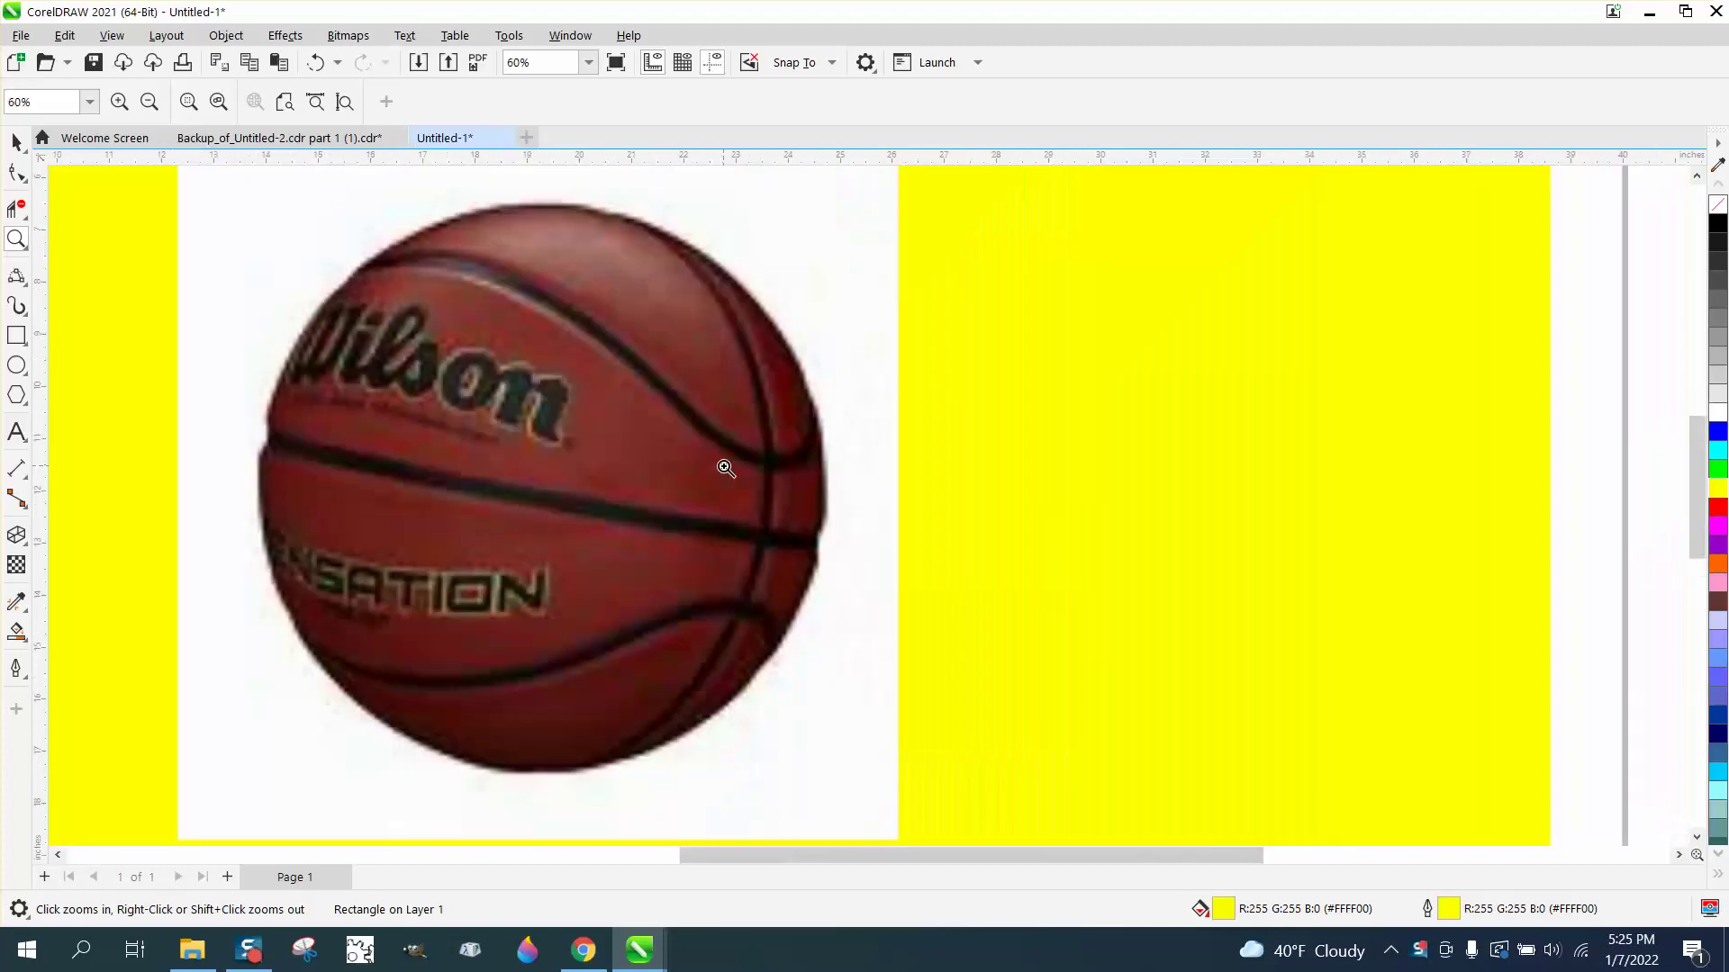
{"action": "right_click", "coordinate": [724, 468]}
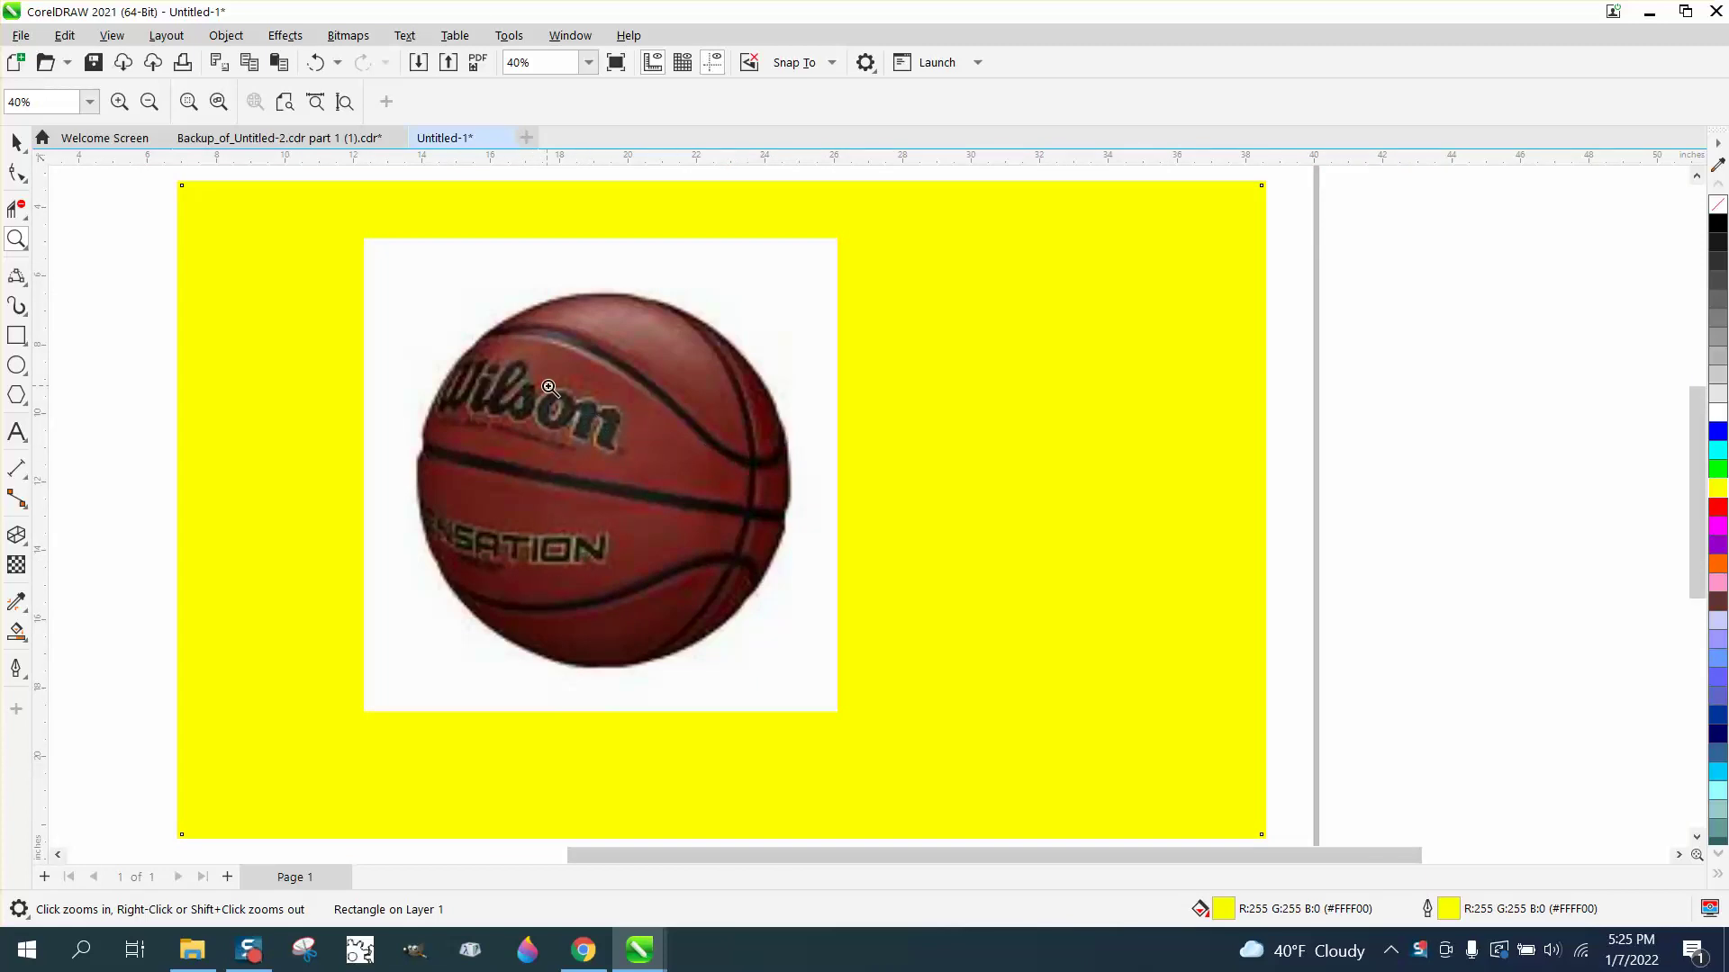
{"action": "left_click", "coordinate": [17, 142]}
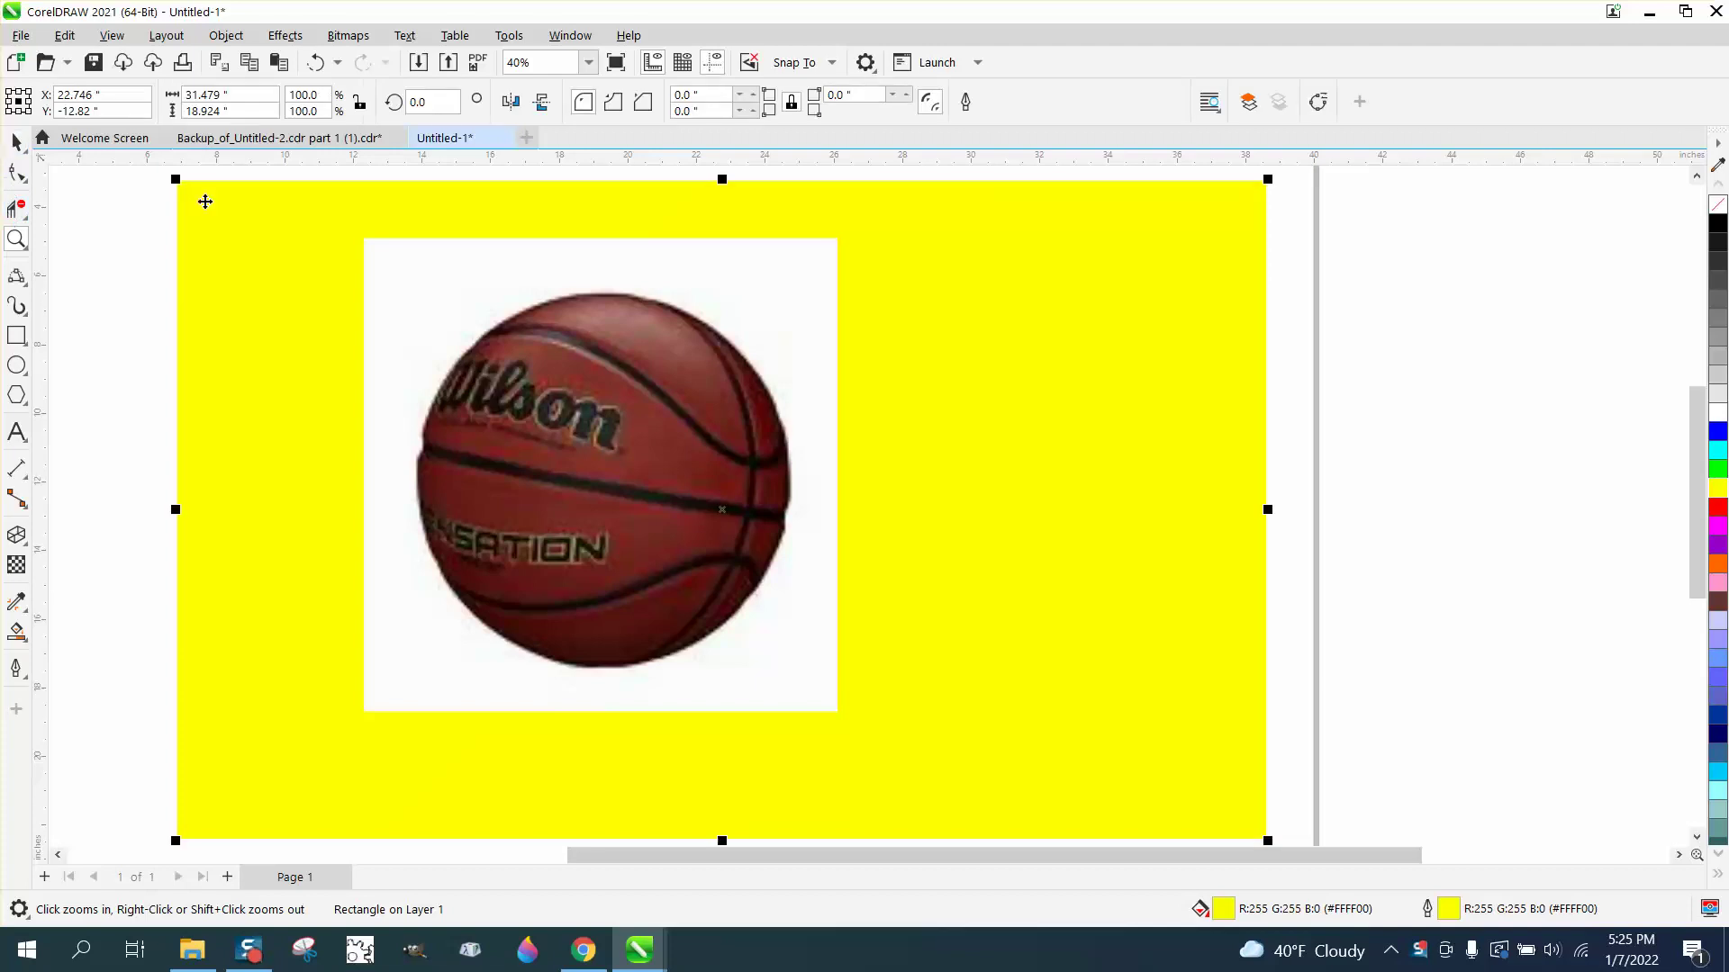
{"action": "left_click", "coordinate": [378, 261]}
{"action": "left_click", "coordinate": [298, 239]}
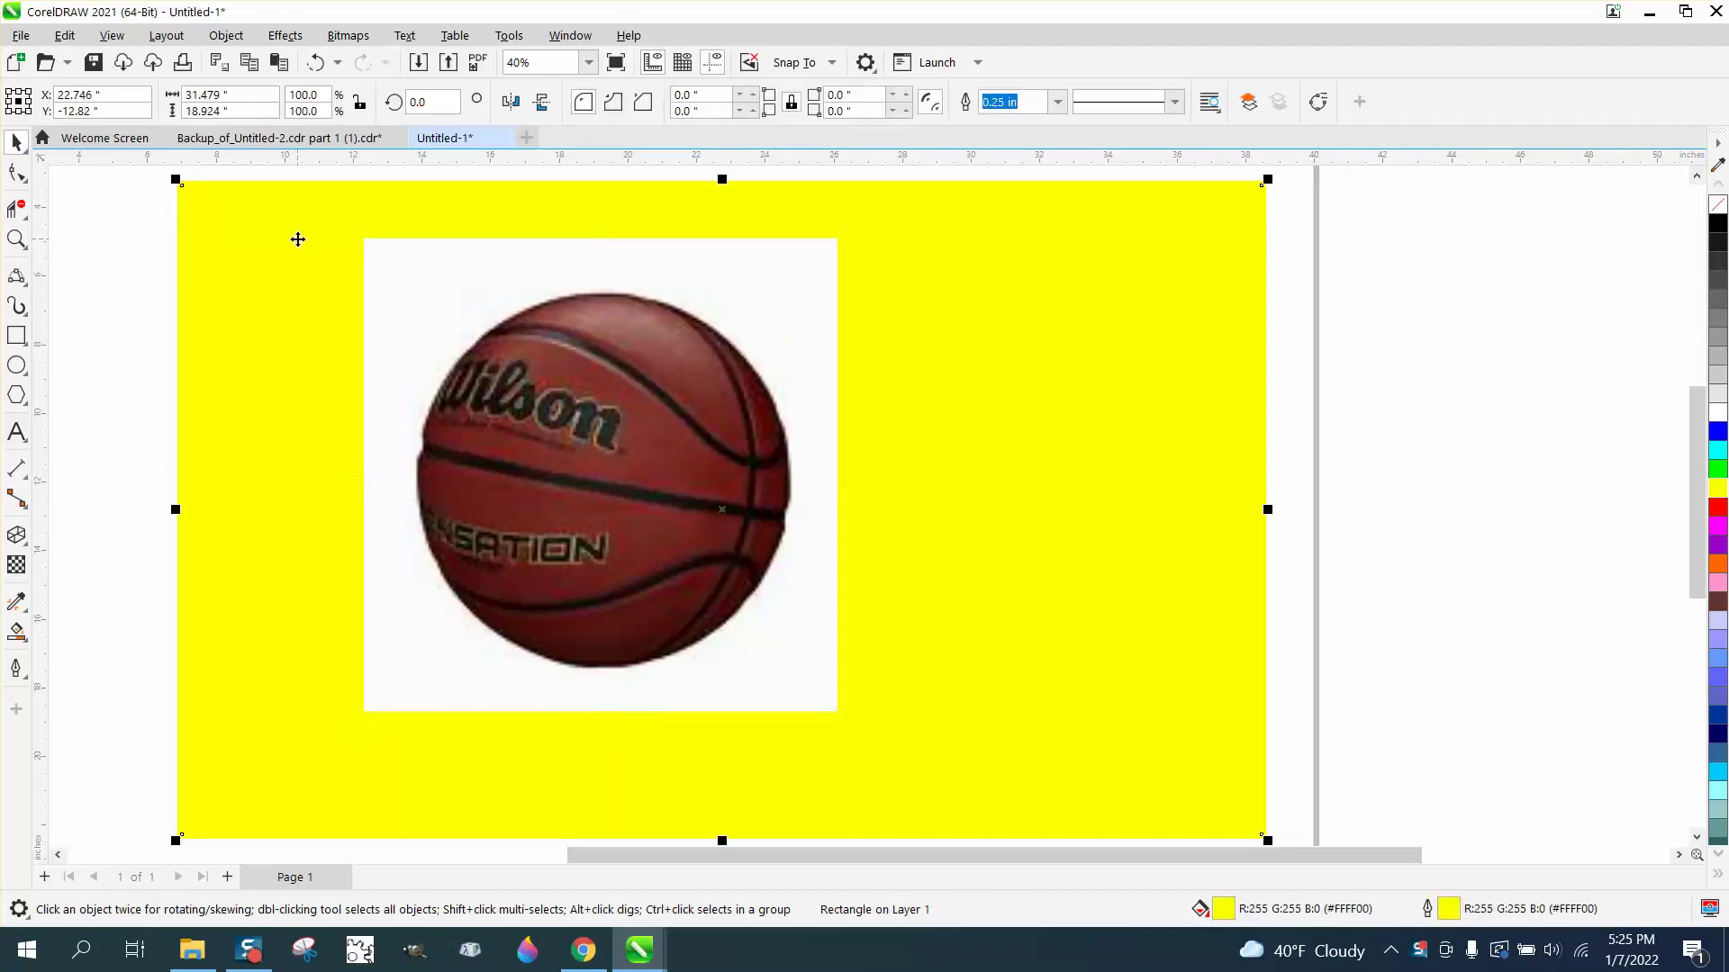
{"action": "key", "text": "Delete"}
Step: Duplicate the basketball photo 14 inches to the right with Ctrl+D
{"action": "left_click", "coordinate": [574, 377]}
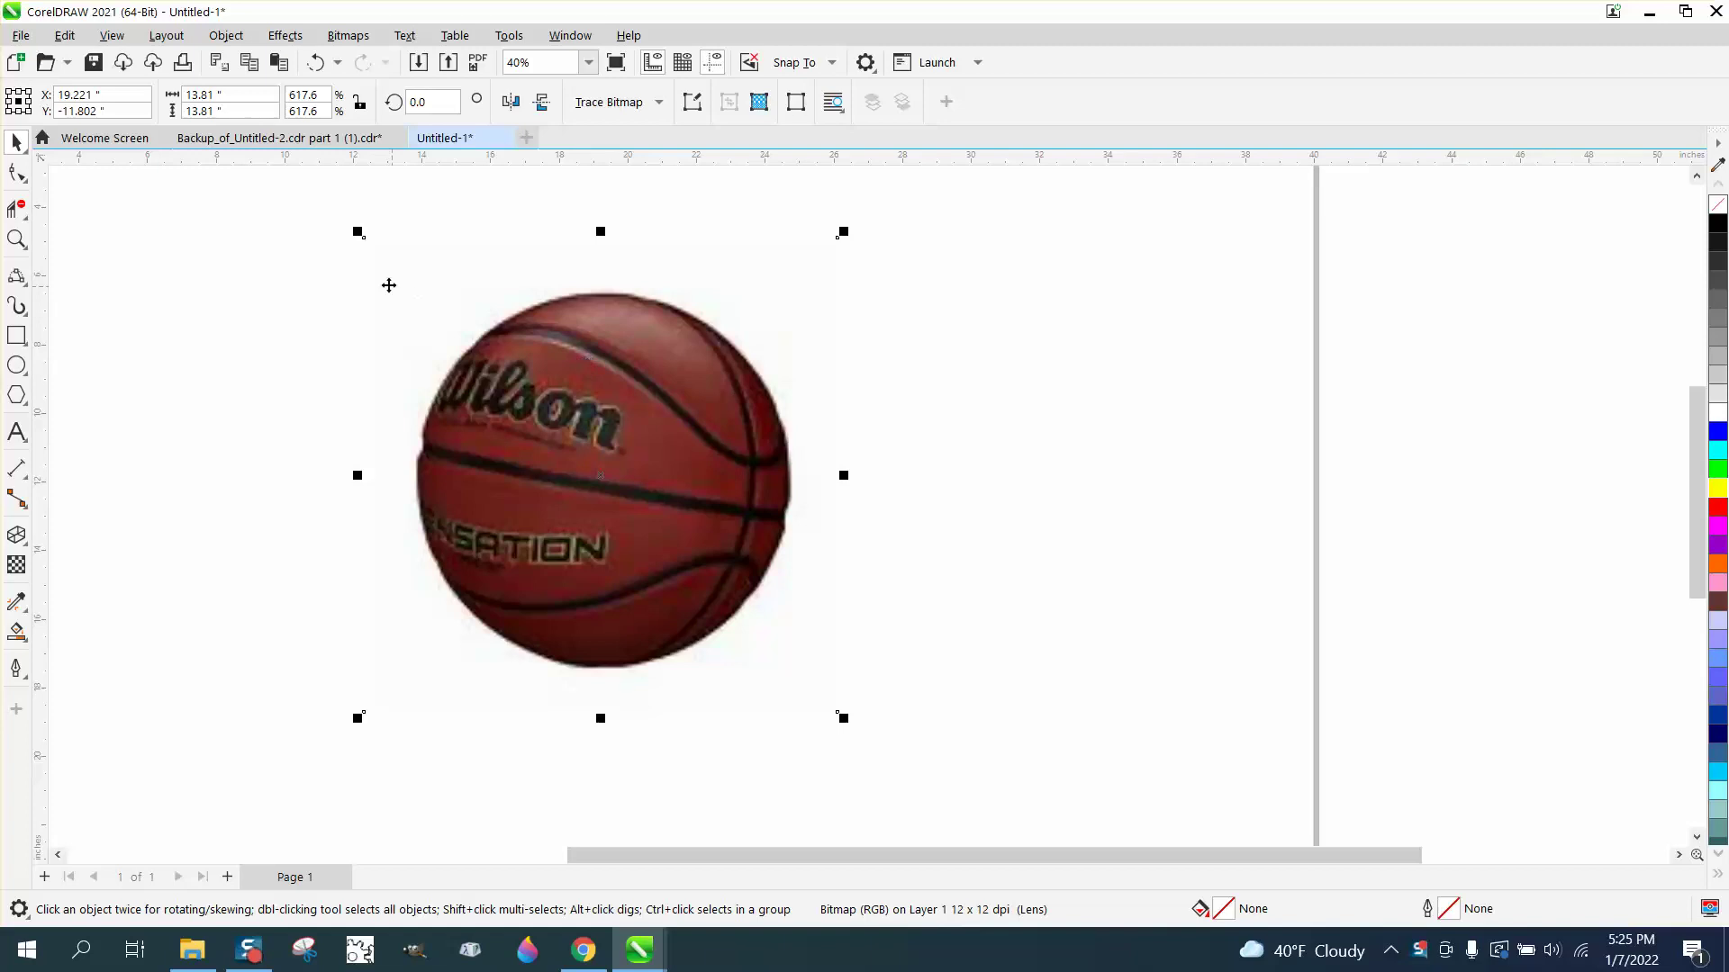
{"action": "left_click", "coordinate": [440, 239]}
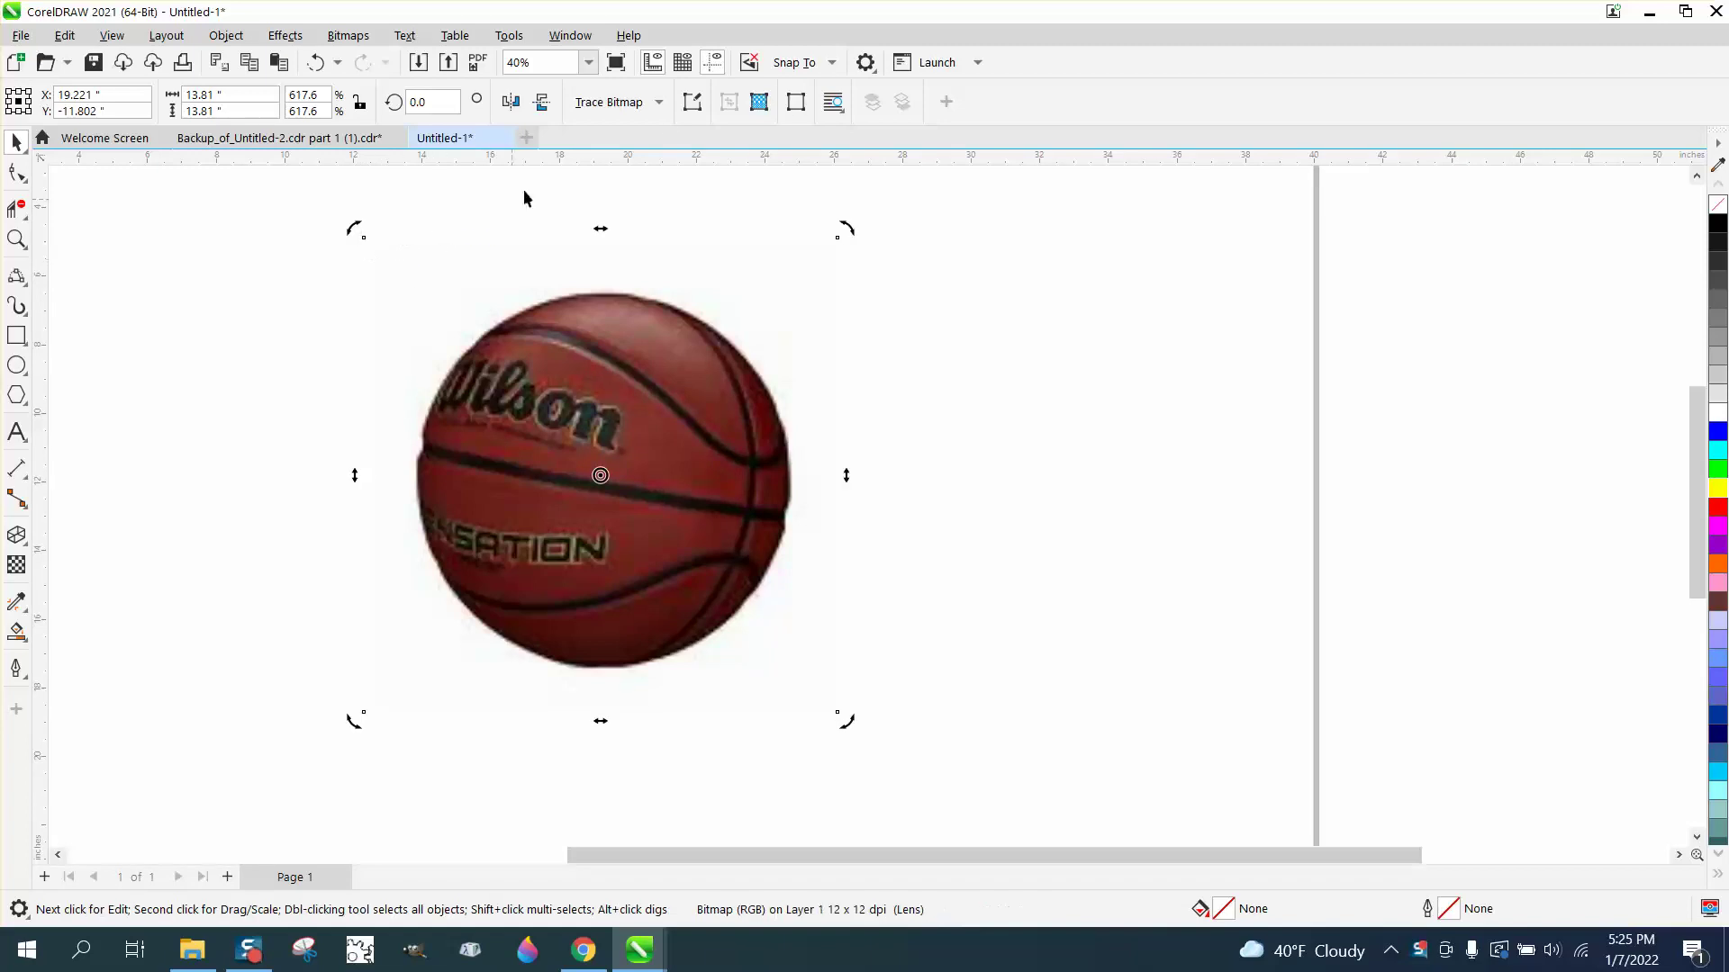
{"action": "left_click", "coordinate": [794, 214]}
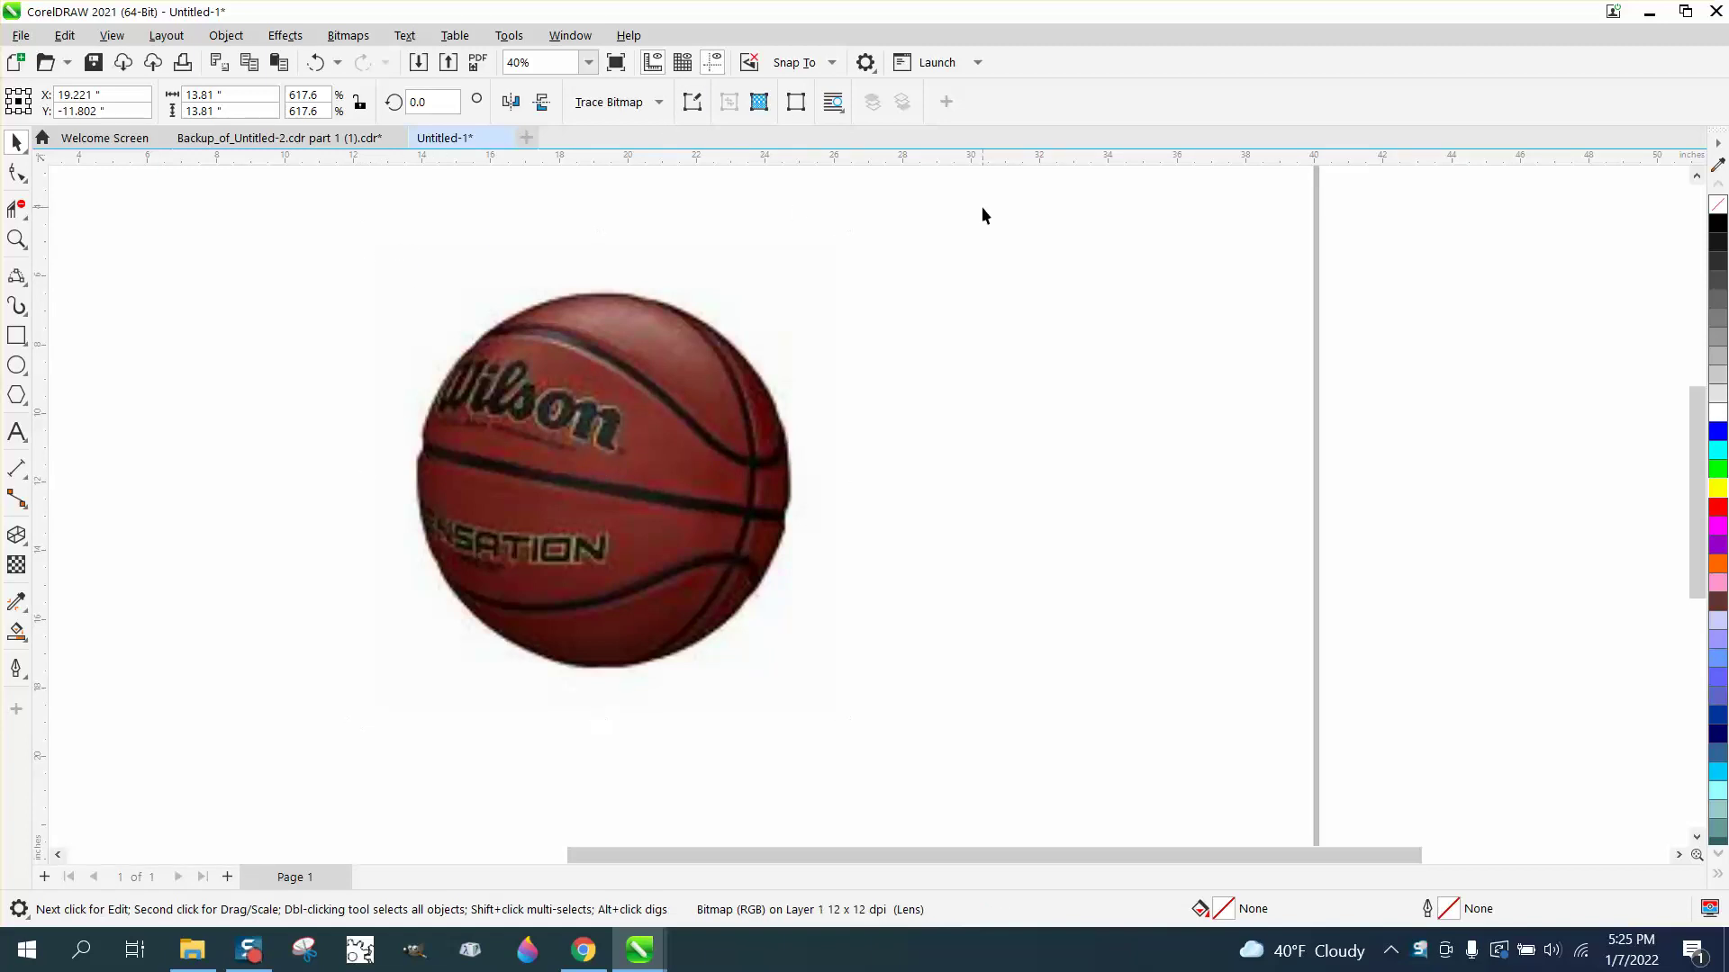
{"action": "left_click", "coordinate": [688, 373]}
{"action": "key", "text": "ctrl+d"}
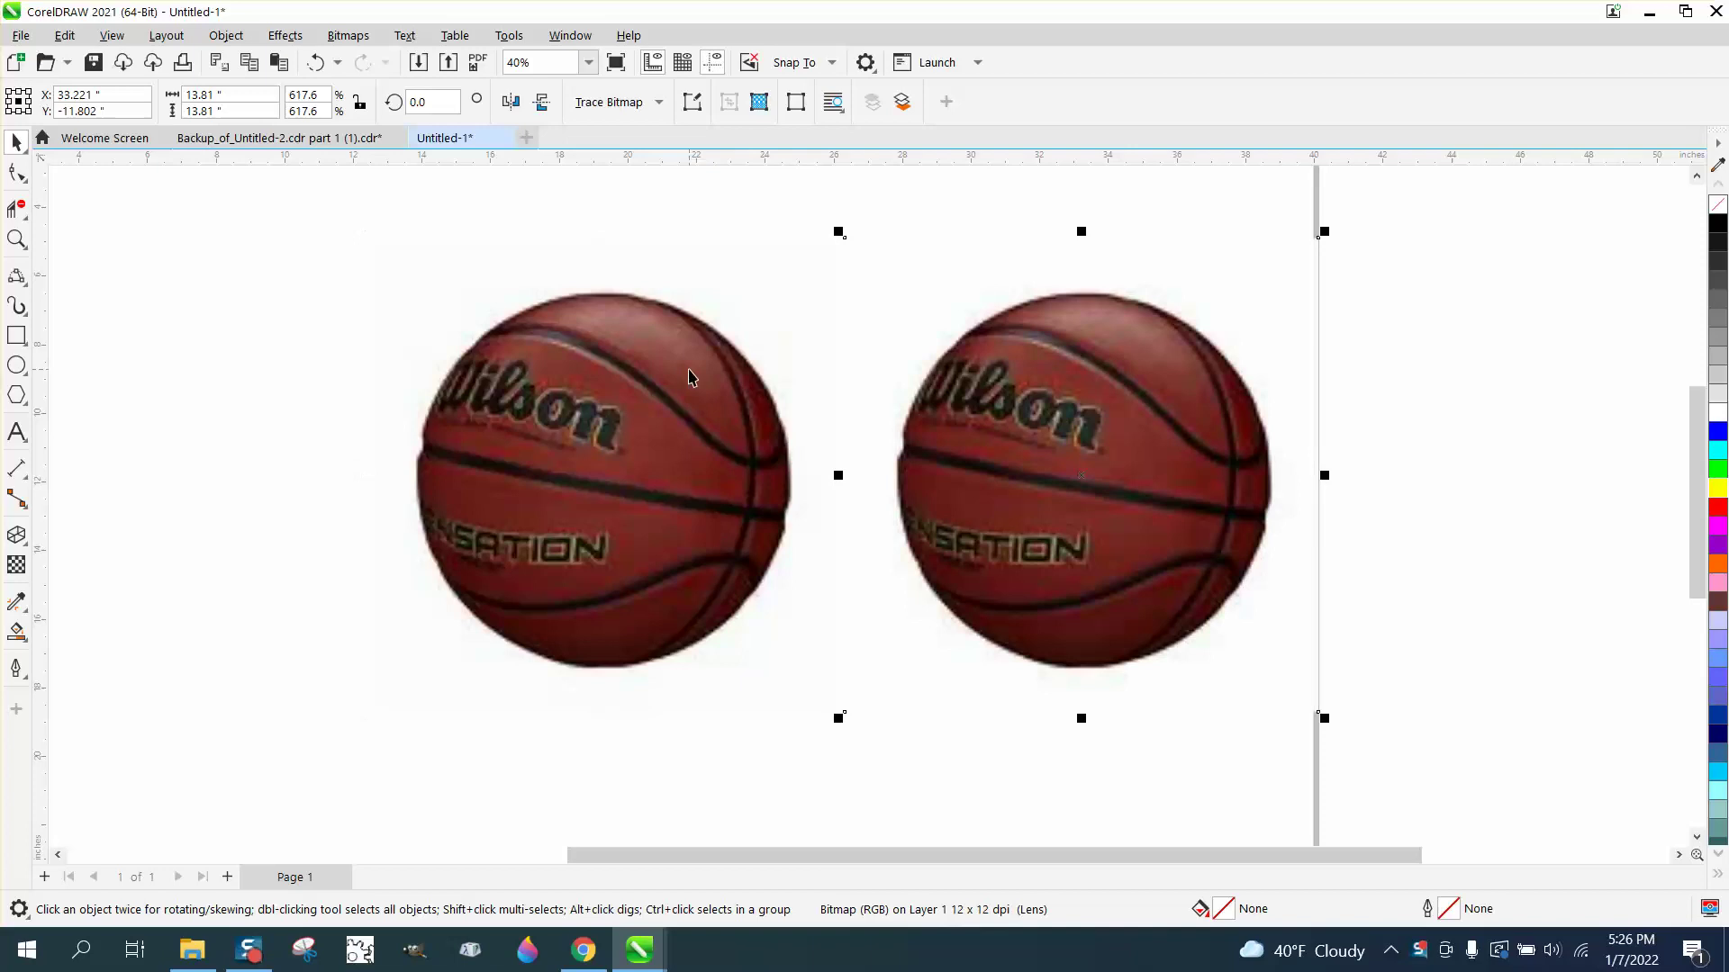
Step: Trace the copied photo with Outline Trace > Clipart
{"action": "left_click", "coordinate": [658, 102]}
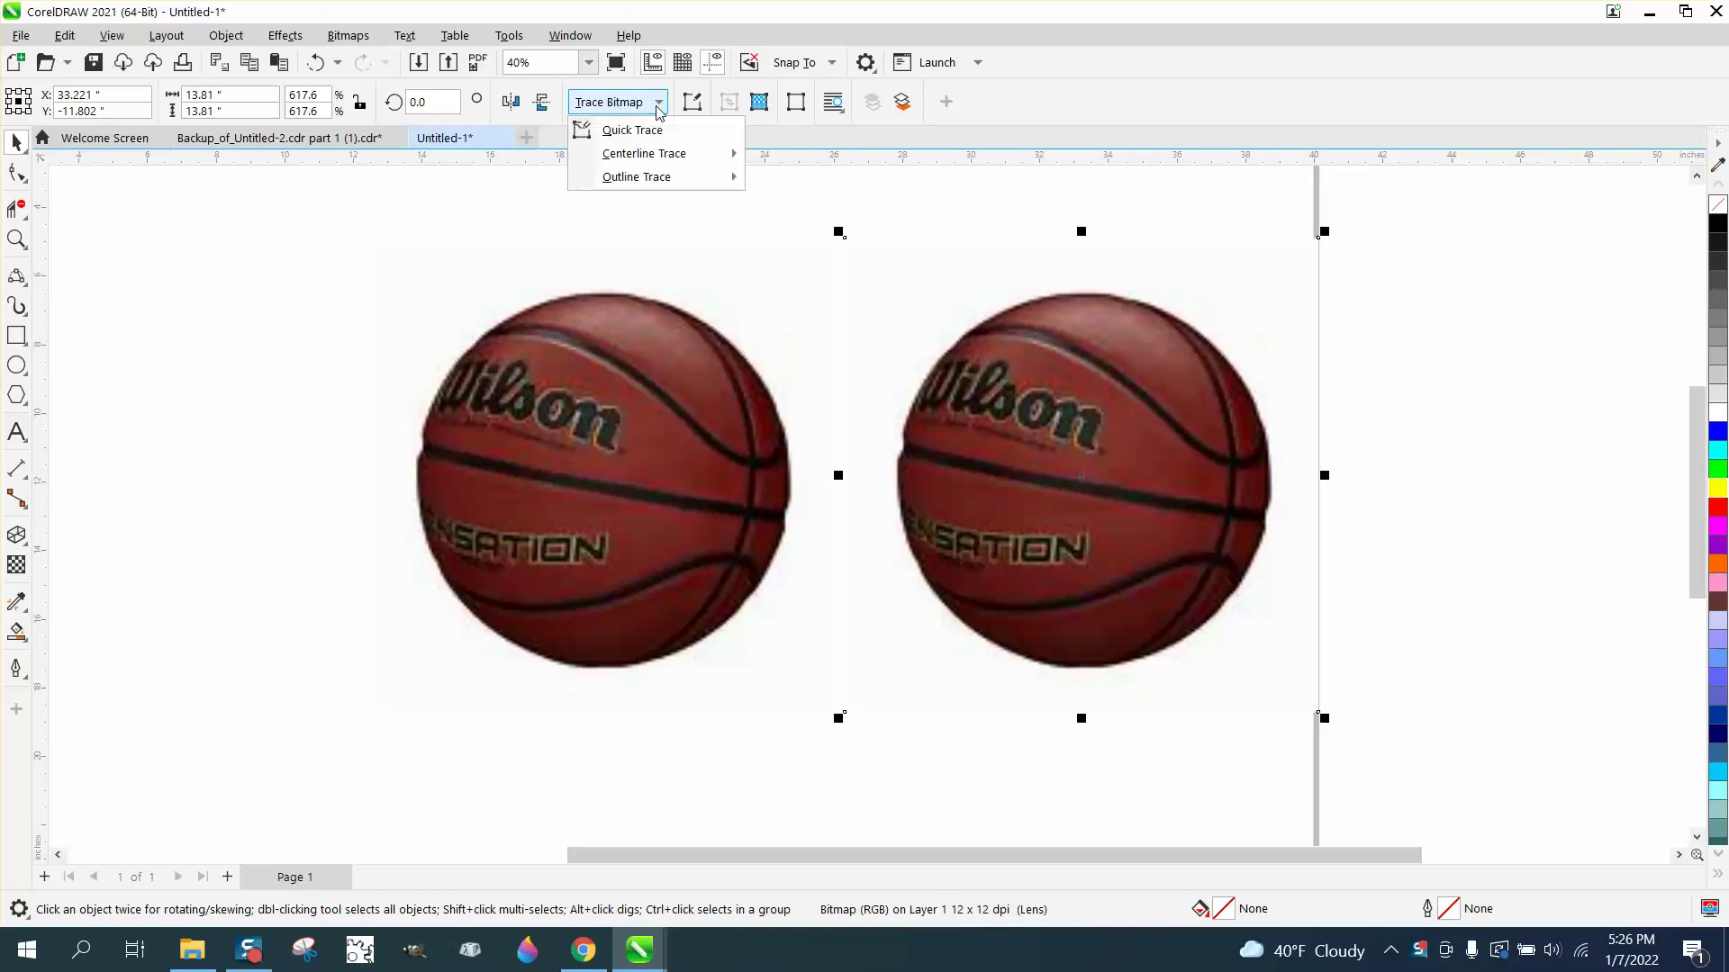
{"action": "mouse_move", "coordinate": [642, 187]}
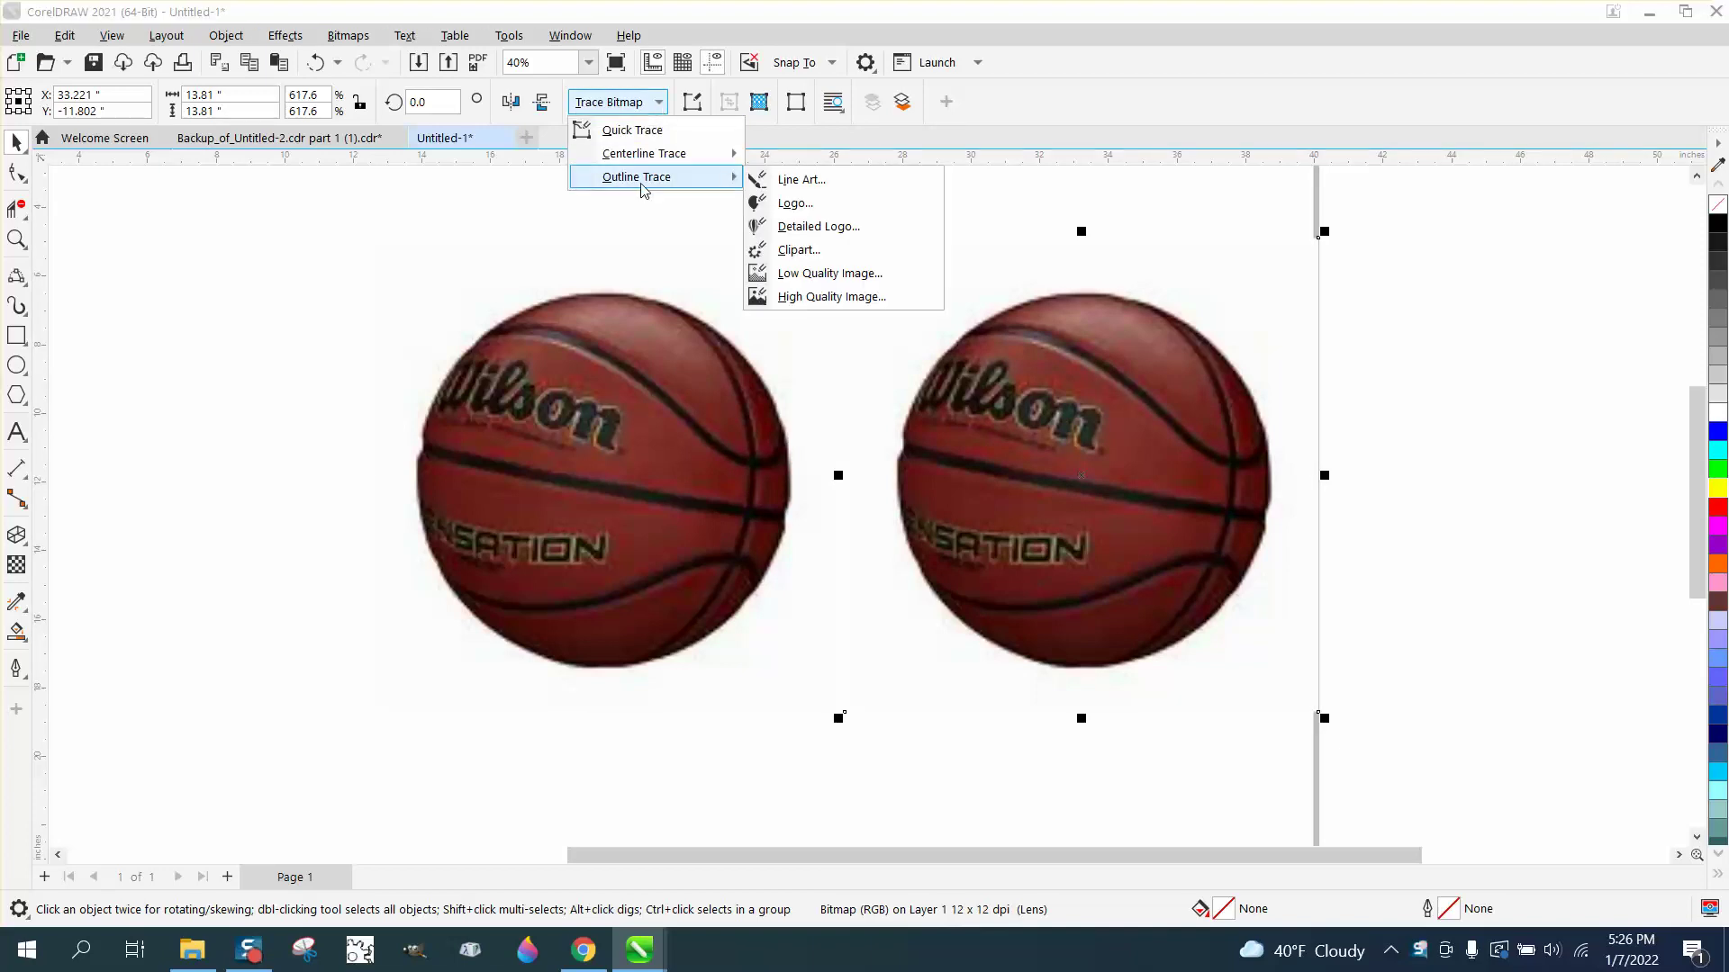
{"action": "left_click", "coordinate": [794, 251]}
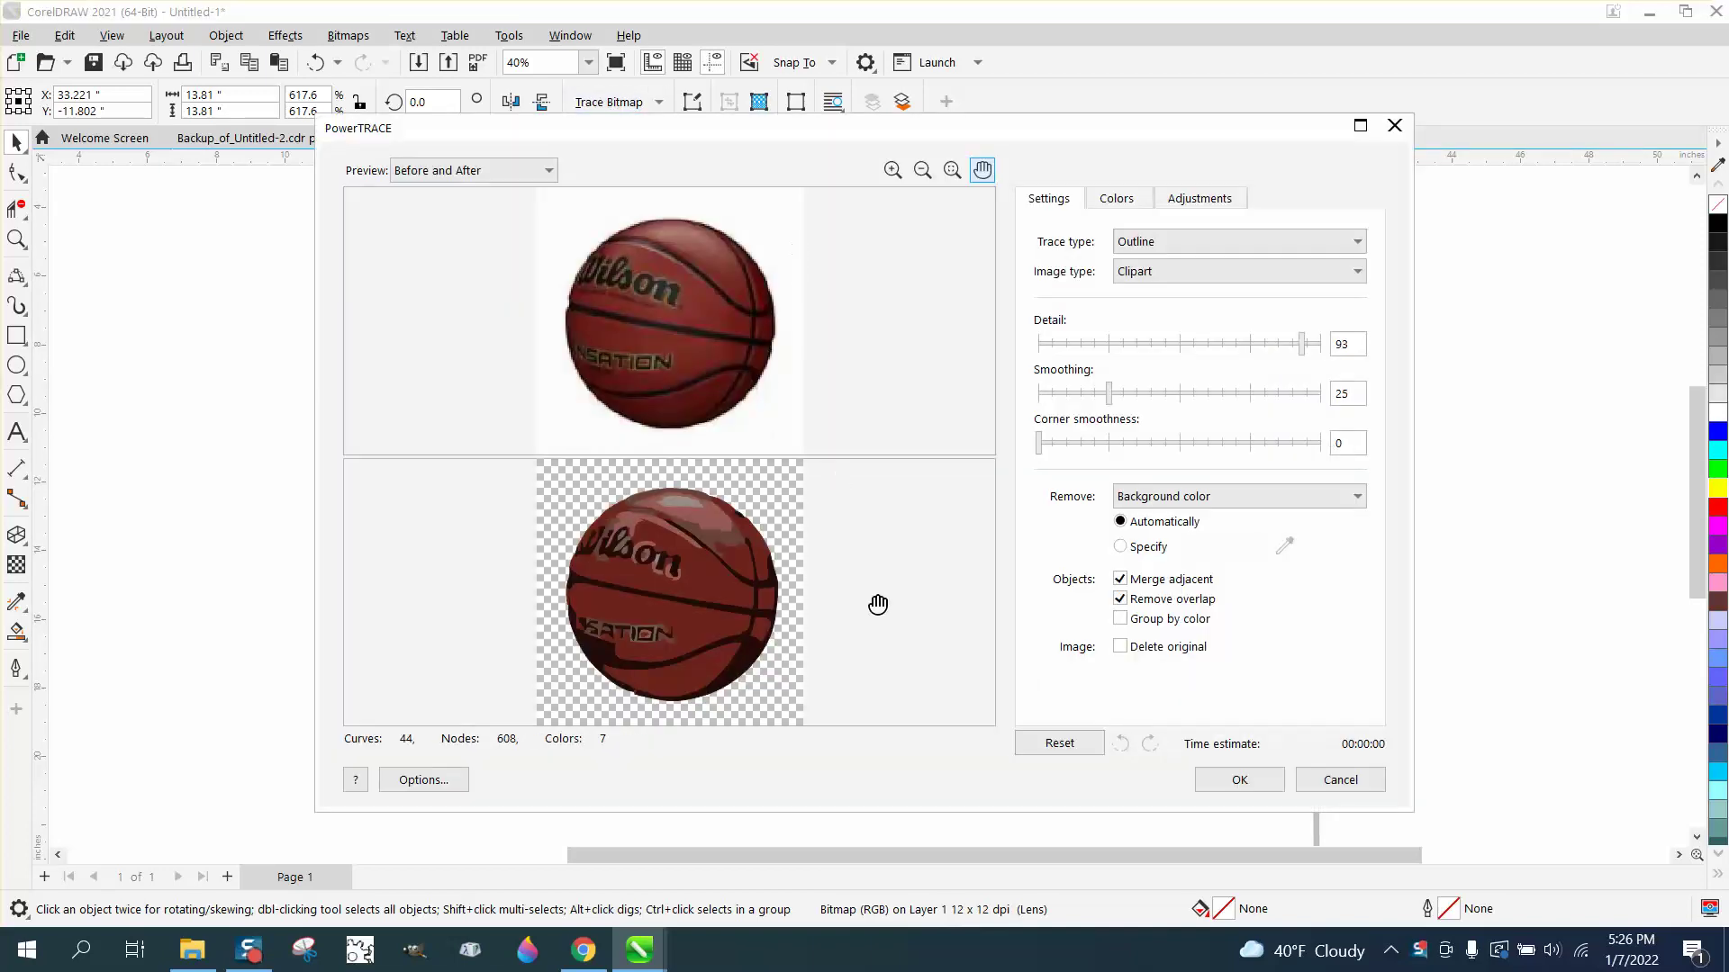
Step: Accept the trace and move the traced ball 28 inches to the right
{"action": "left_click", "coordinate": [1224, 780]}
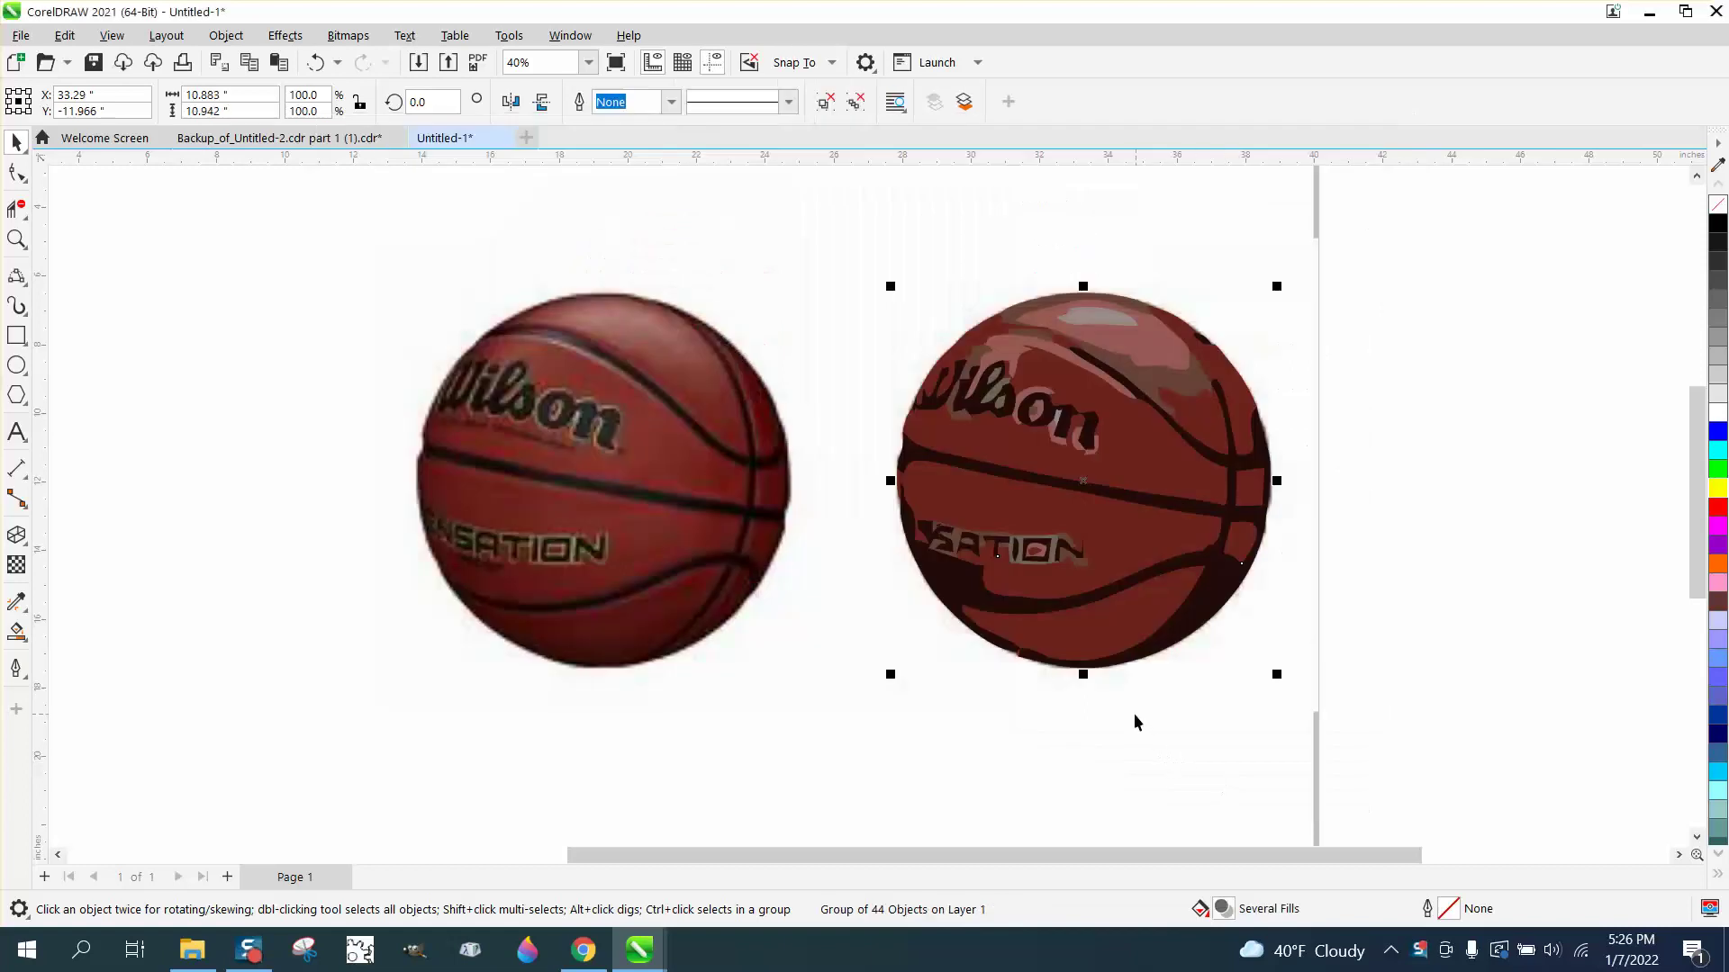
{"action": "scroll", "coordinate": [1049, 644], "scroll_direction": "down", "scroll_amount": 3}
{"action": "key", "text": "shift+Right"}
{"action": "key", "text": "shift+Right"}
{"action": "key", "text": "shift+Right"}
{"action": "key", "text": "shift+Right"}
{"action": "key", "text": "shift+Right"}
{"action": "key", "text": "shift+Right"}
{"action": "key", "text": "shift+Right"}
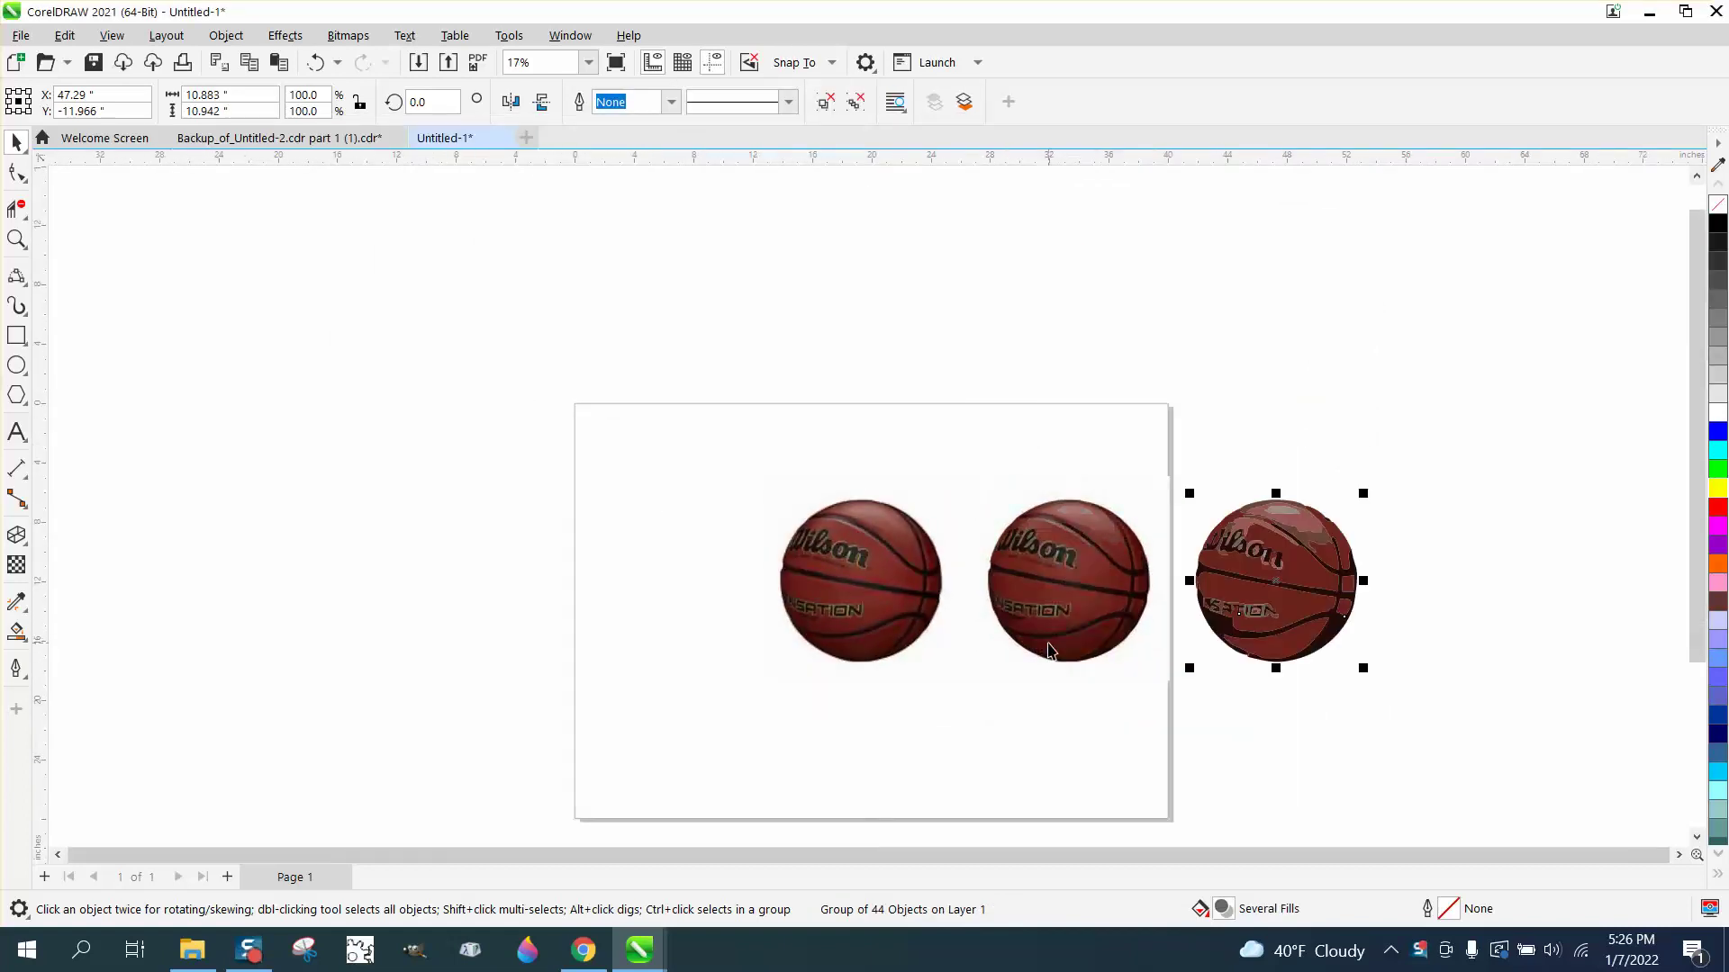
{"action": "key", "text": "shift+Right"}
{"action": "key", "text": "shift+Right"}
{"action": "key", "text": "shift+Right"}
{"action": "key", "text": "shift+Right"}
{"action": "key", "text": "shift+Right"}
{"action": "key", "text": "shift+Right"}
{"action": "key", "text": "shift+Right"}
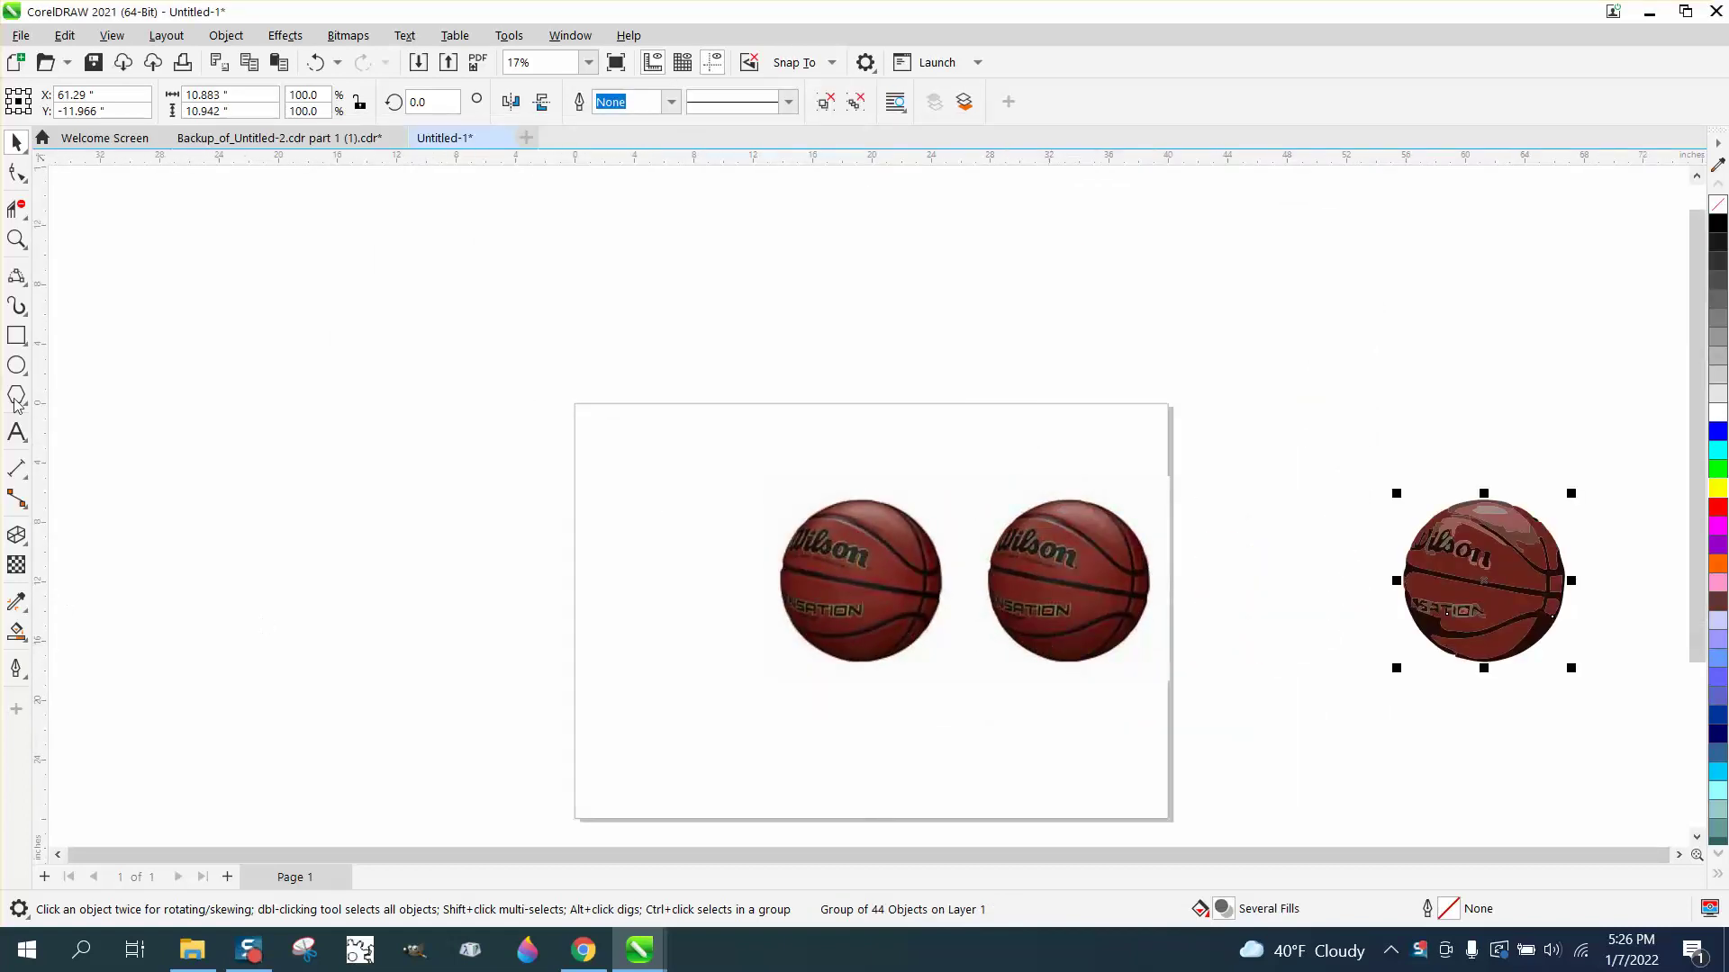
Step: Draw a rectangle around the traced ball and Smart Fill the area between them
{"action": "left_click", "coordinate": [16, 335]}
{"action": "left_click_drag", "start_coordinate": [1348, 437], "coordinate": [1635, 726]}
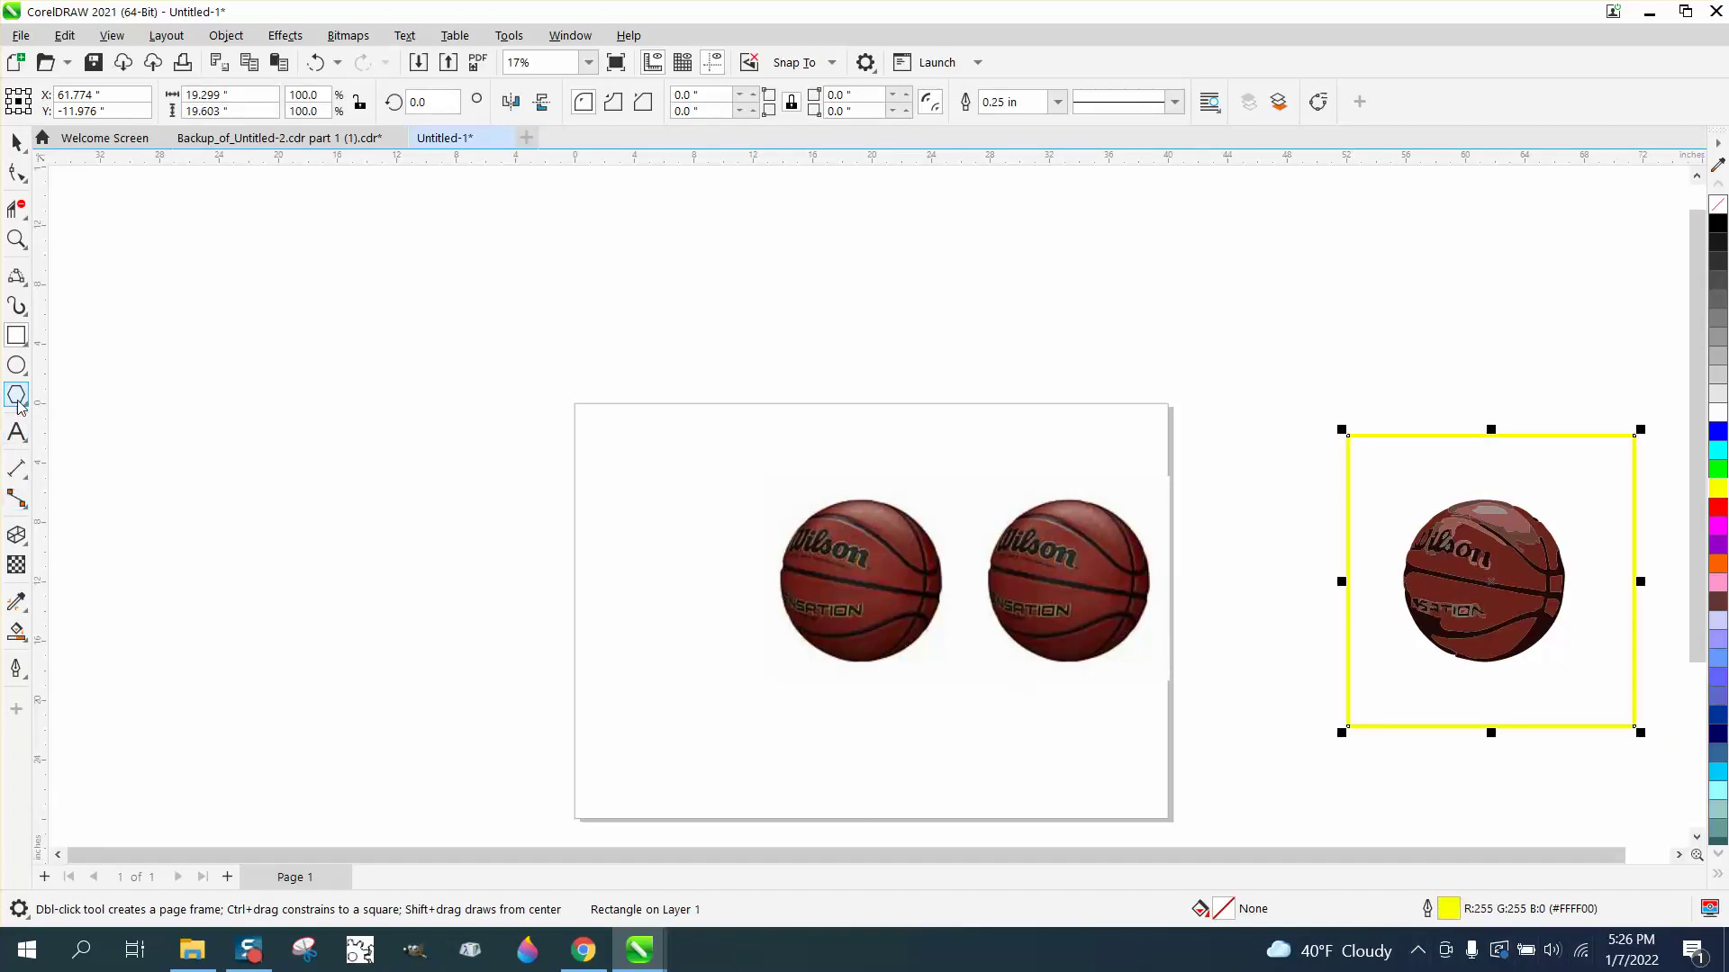
{"action": "left_click", "coordinate": [25, 641]}
{"action": "left_click", "coordinate": [74, 653]}
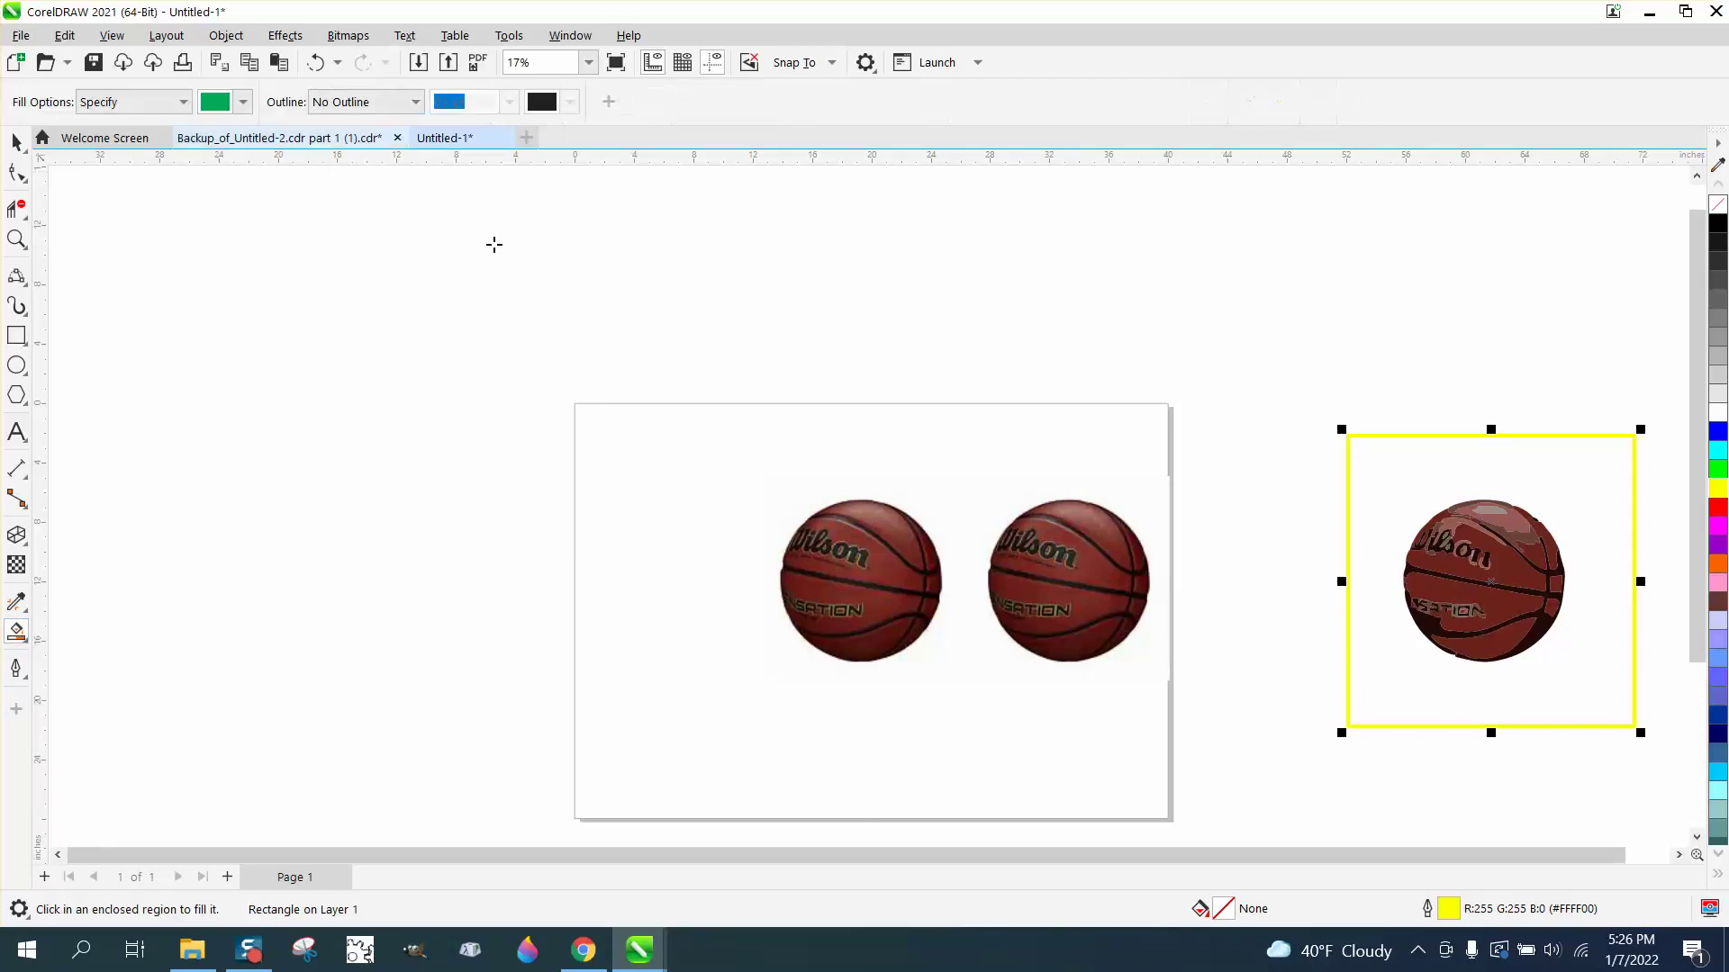
{"action": "left_click", "coordinate": [1391, 495]}
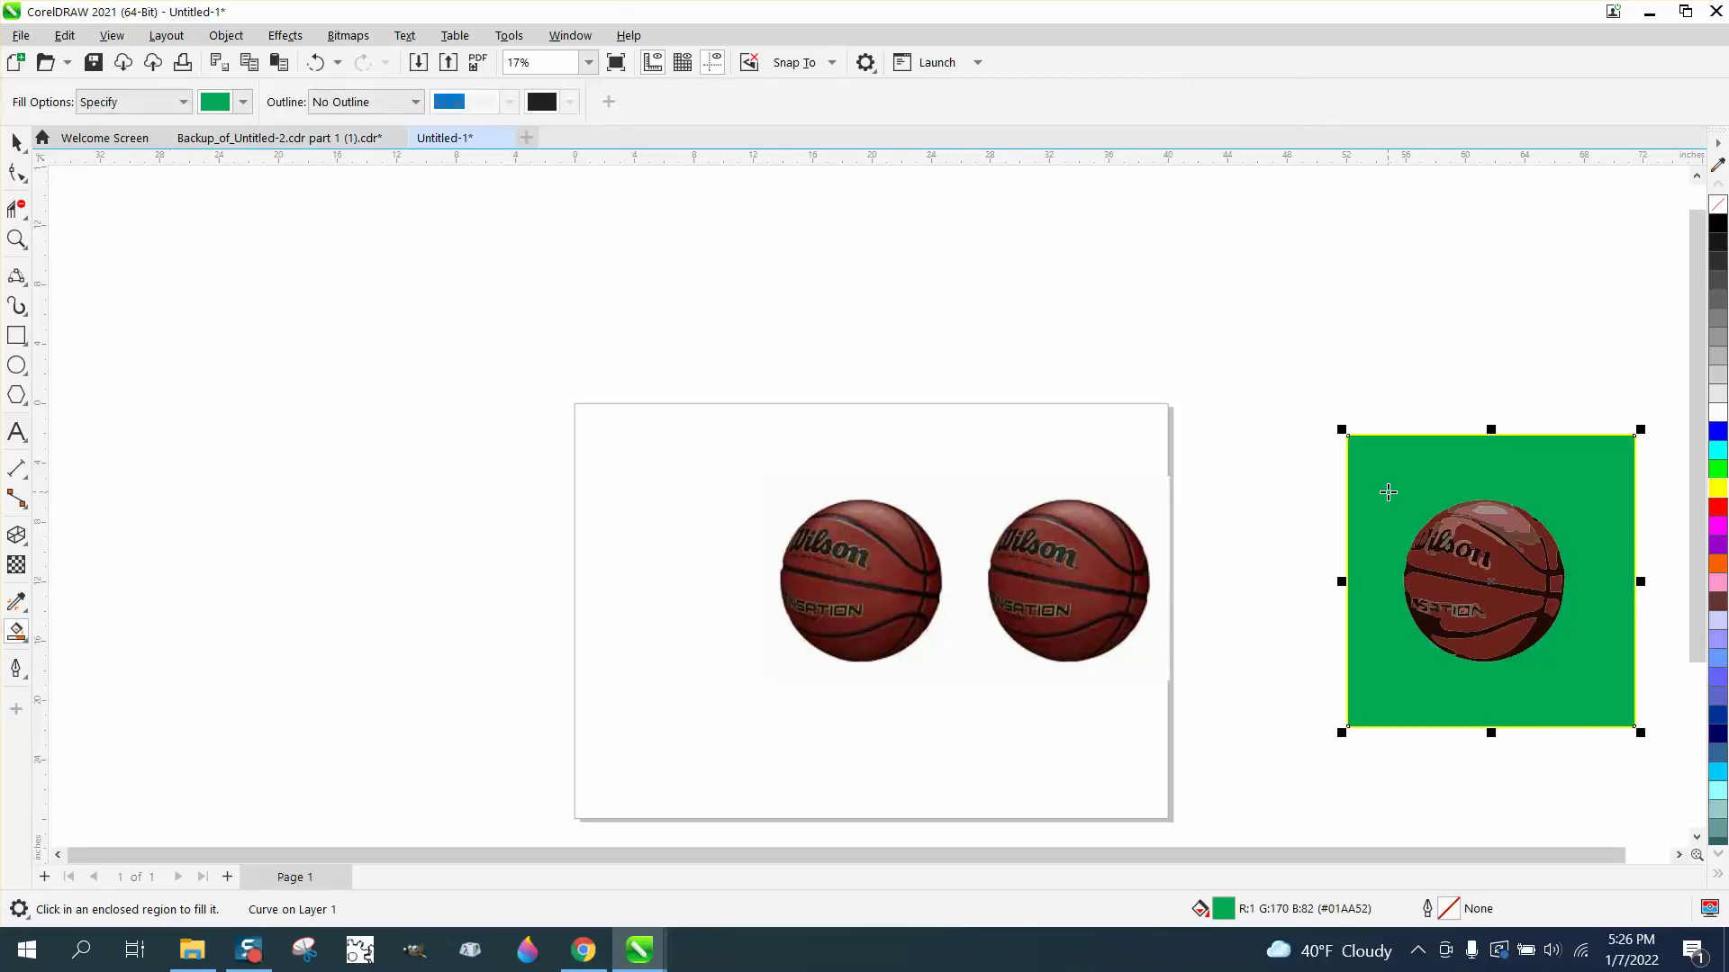
Step: Move the filled shape left of the page and make it no-fill with a black outline
{"action": "key", "text": "shift+Left"}
{"action": "key", "text": "shift+Left"}
{"action": "key", "text": "shift+Left"}
{"action": "key", "text": "shift+Left"}
{"action": "key", "text": "shift+Left"}
{"action": "key", "text": "shift+Left"}
{"action": "key", "text": "shift+Left"}
{"action": "key", "text": "shift+Left"}
{"action": "key", "text": "shift+Left"}
{"action": "key", "text": "shift+Left"}
{"action": "key", "text": "shift+Left"}
{"action": "key", "text": "shift+Left"}
{"action": "key", "text": "shift+Left"}
{"action": "key", "text": "shift+Left"}
{"action": "key", "text": "shift+Left"}
{"action": "key", "text": "shift+Left"}
{"action": "key", "text": "shift+Left"}
{"action": "key", "text": "shift+Left"}
{"action": "key", "text": "shift+Left"}
{"action": "key", "text": "shift+Left"}
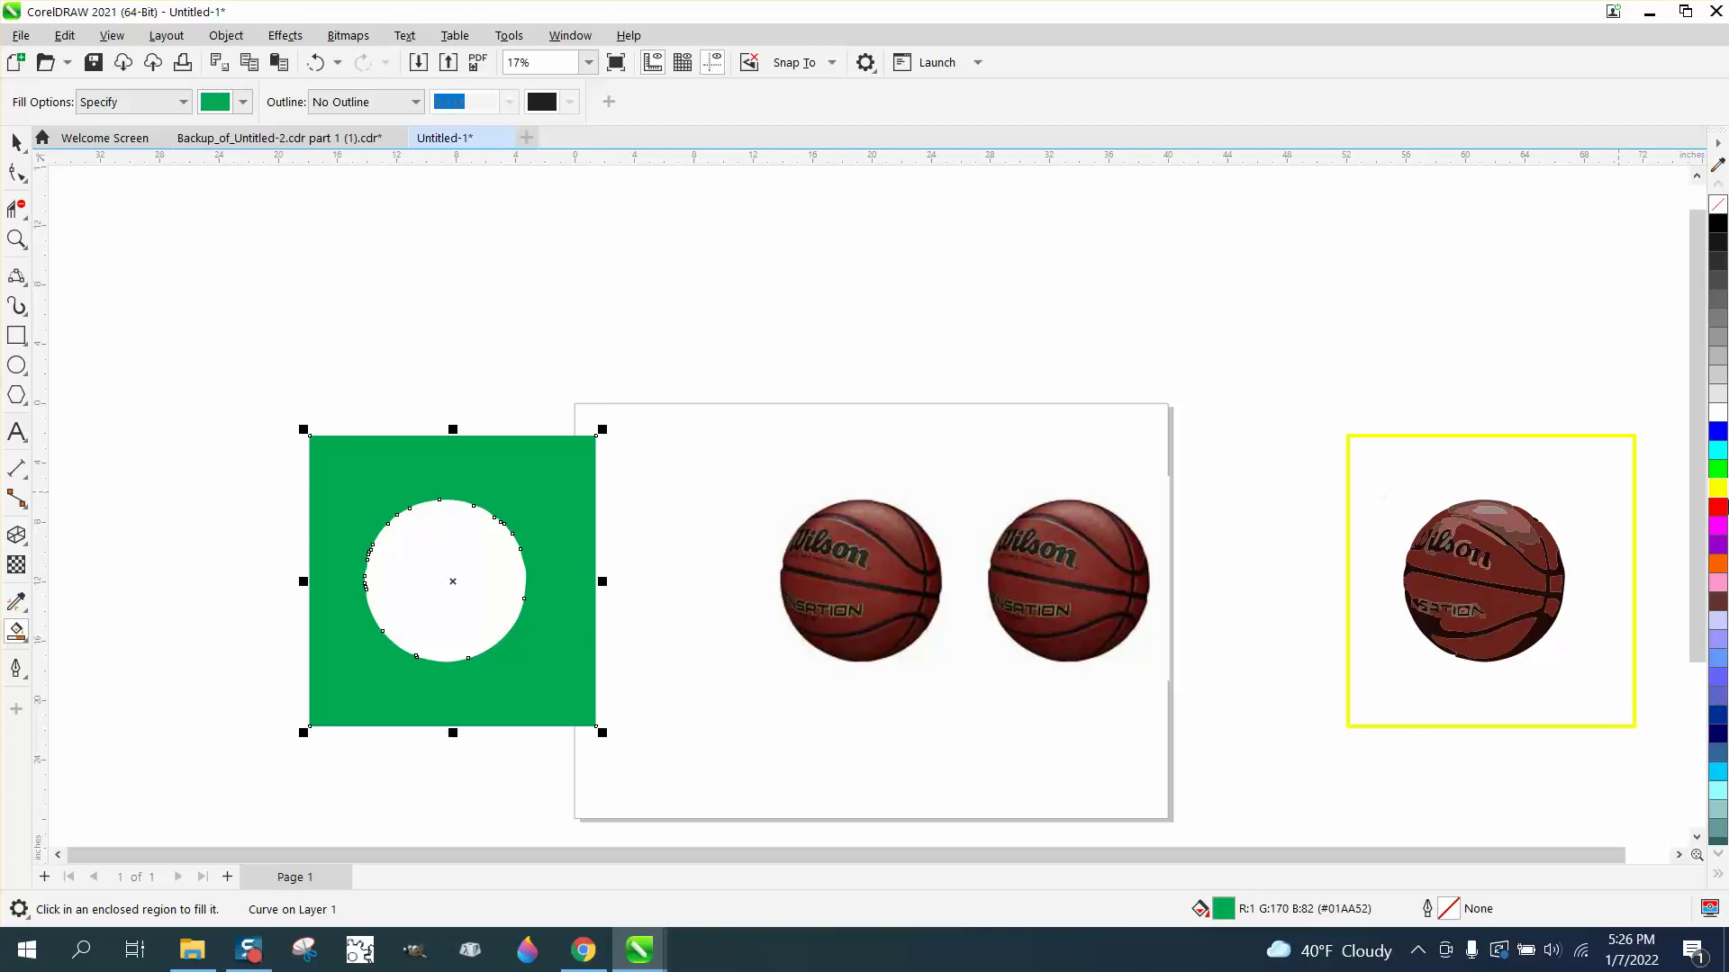
{"action": "left_click", "coordinate": [1718, 204]}
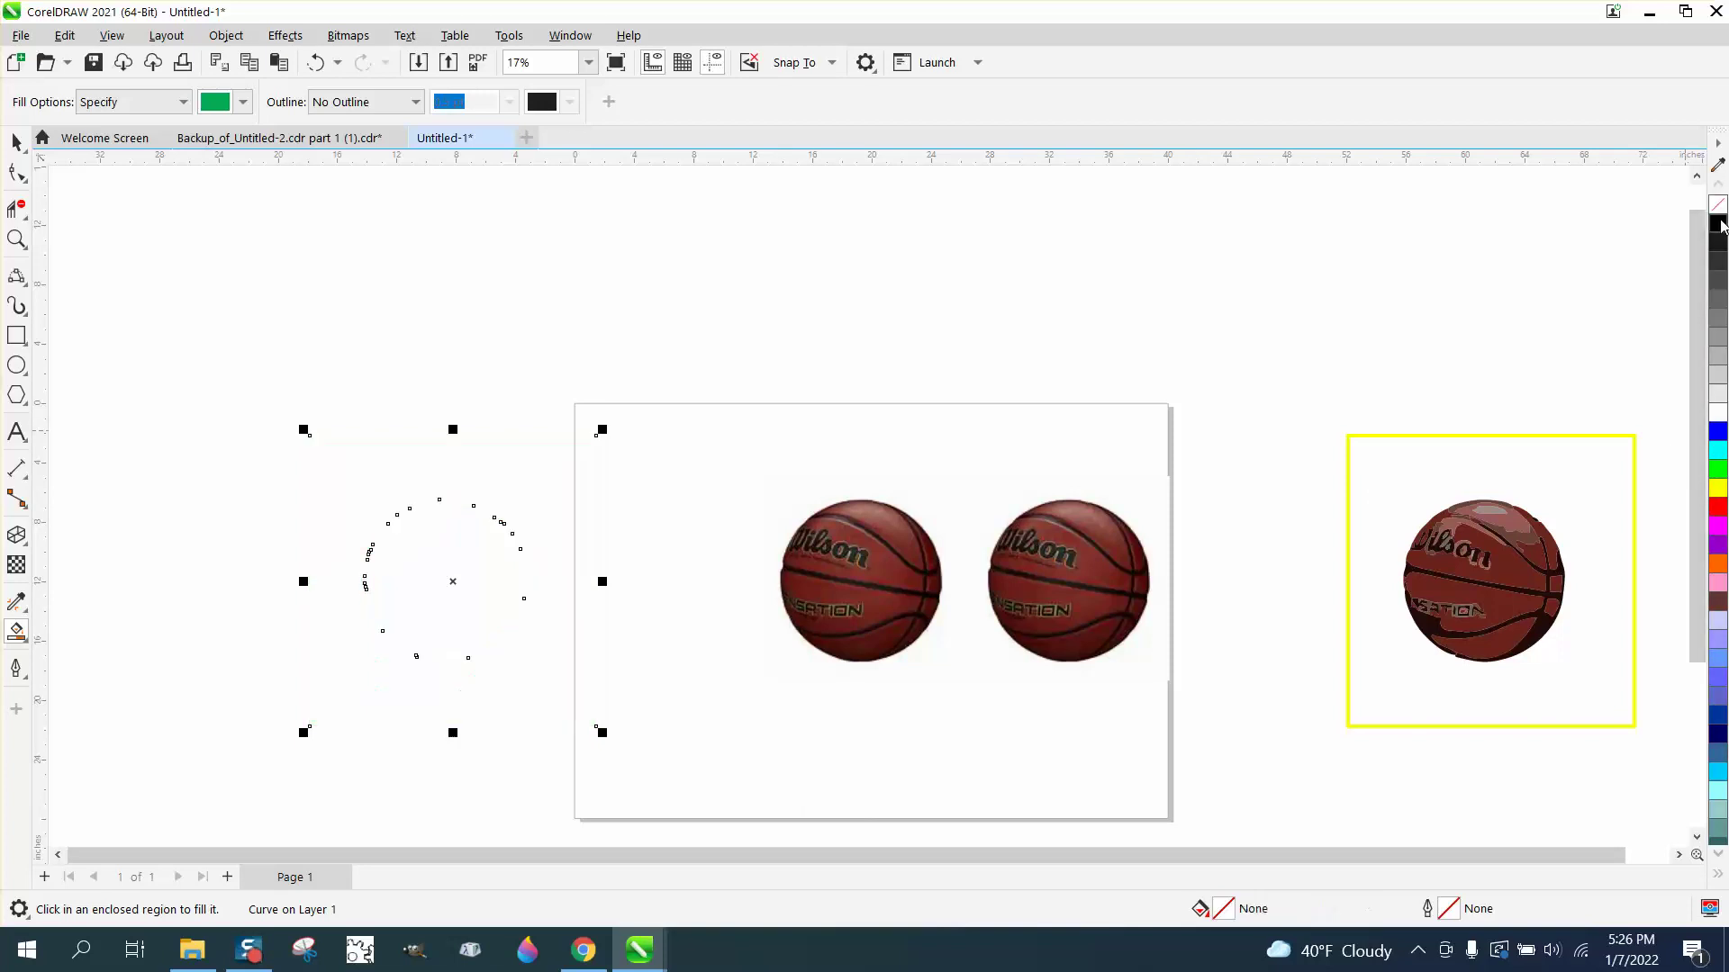
{"action": "right_click", "coordinate": [1718, 226]}
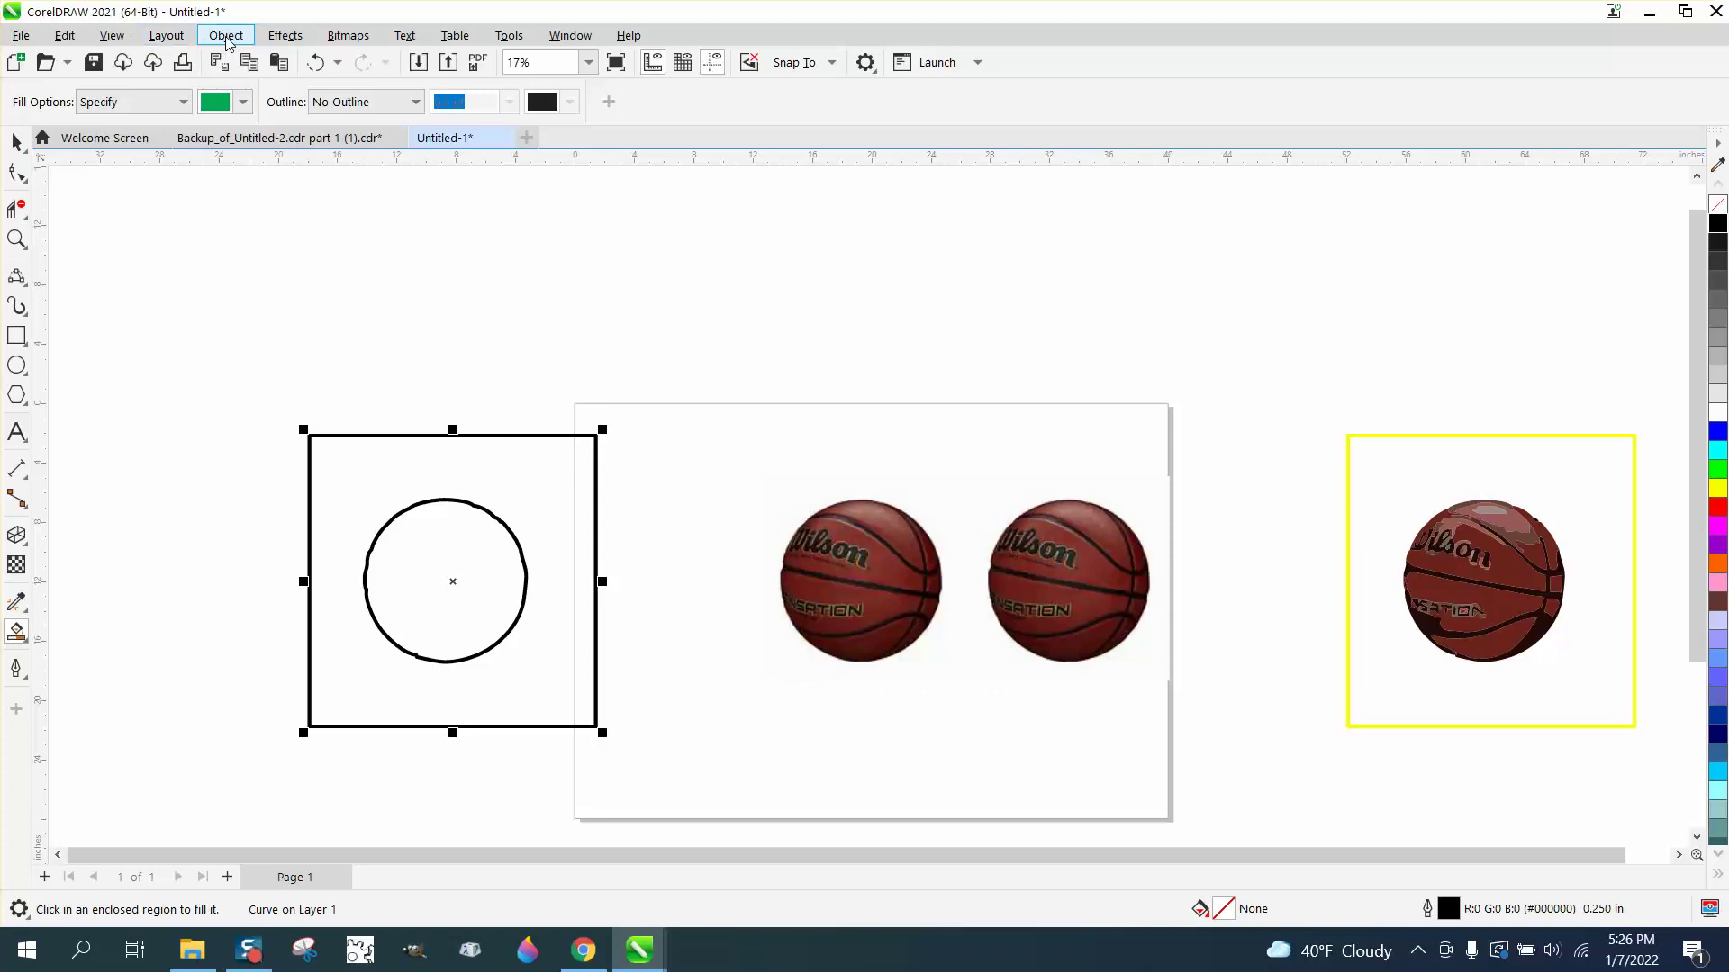
Step: Break the shape apart into a square and circle, then delete the square
{"action": "left_click", "coordinate": [226, 36]}
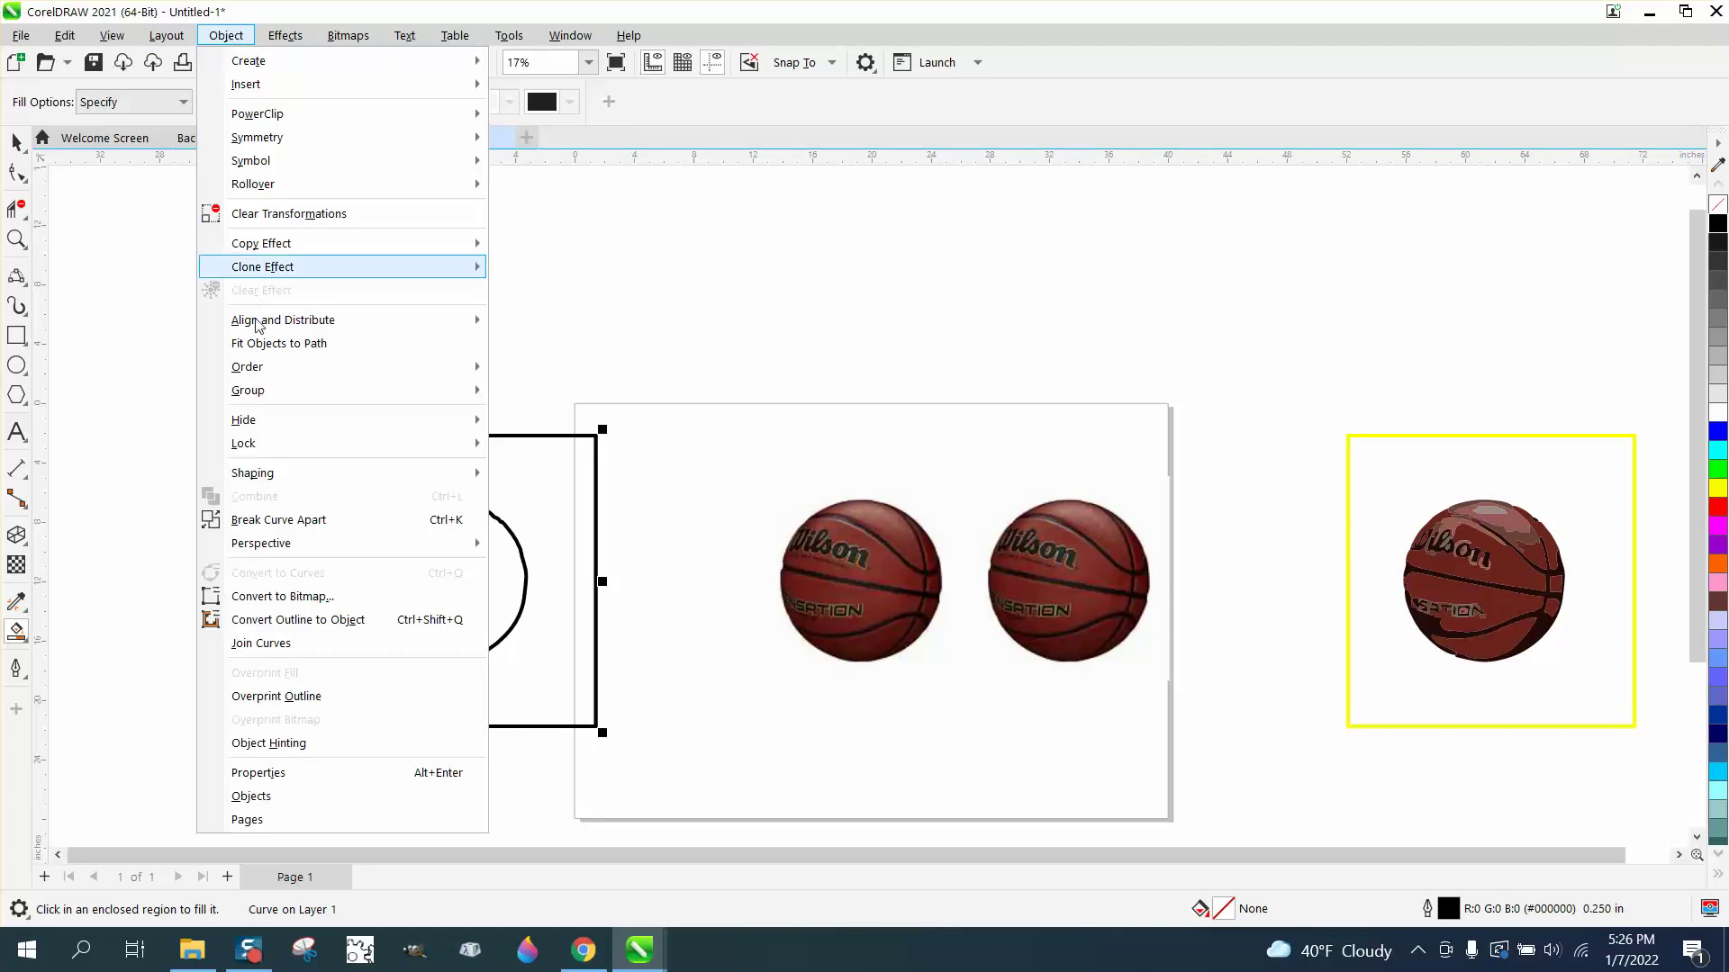
{"action": "left_click", "coordinate": [279, 519]}
{"action": "left_click", "coordinate": [400, 440]}
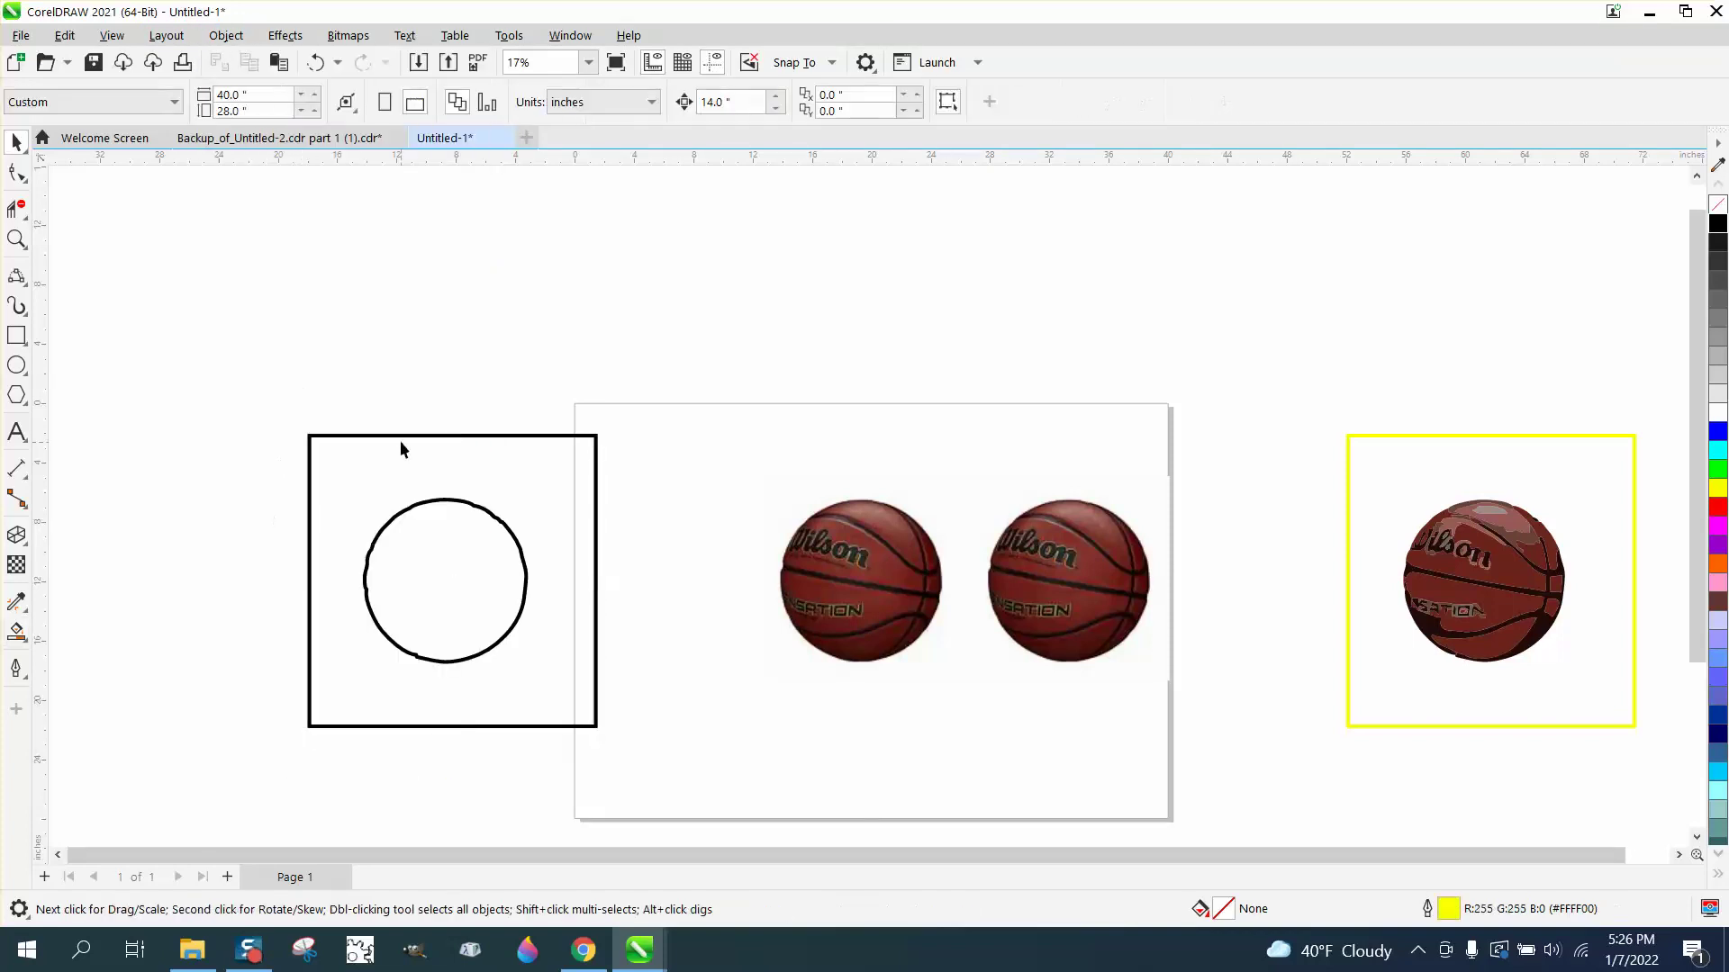
{"action": "left_click", "coordinate": [400, 436]}
{"action": "key", "text": "Delete"}
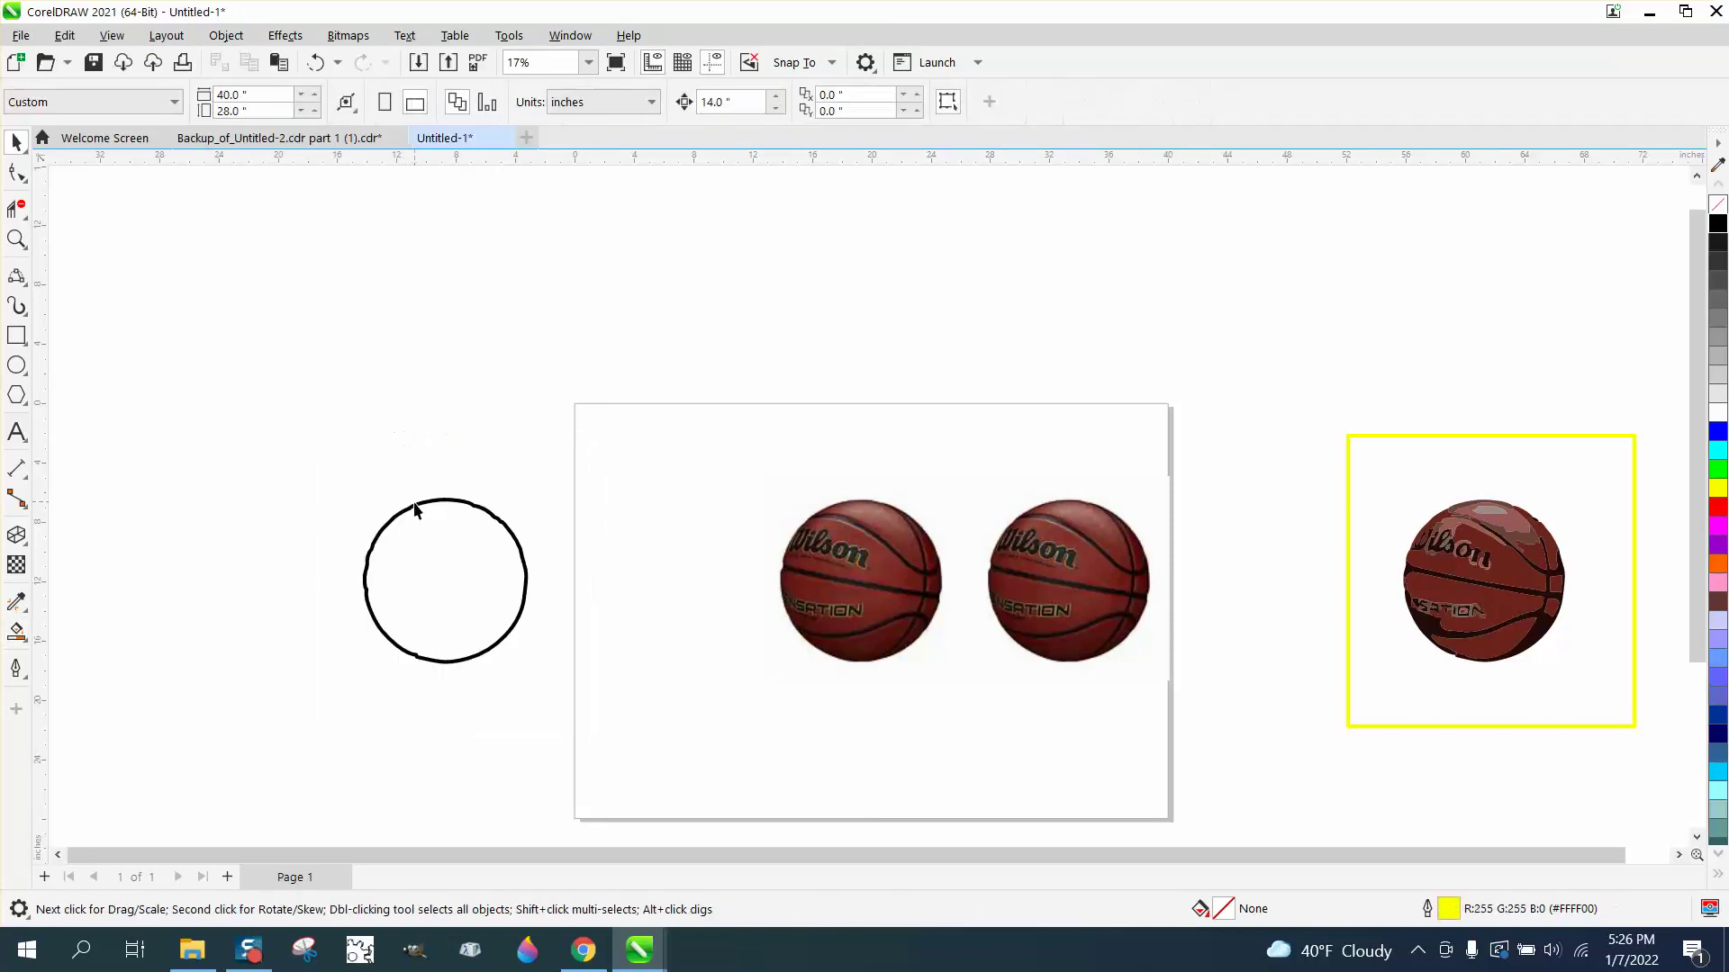
Step: Set the circle's outline width to Hairline in the Outline Pen dialog
{"action": "left_click", "coordinate": [418, 507]}
{"action": "key", "text": "F12"}
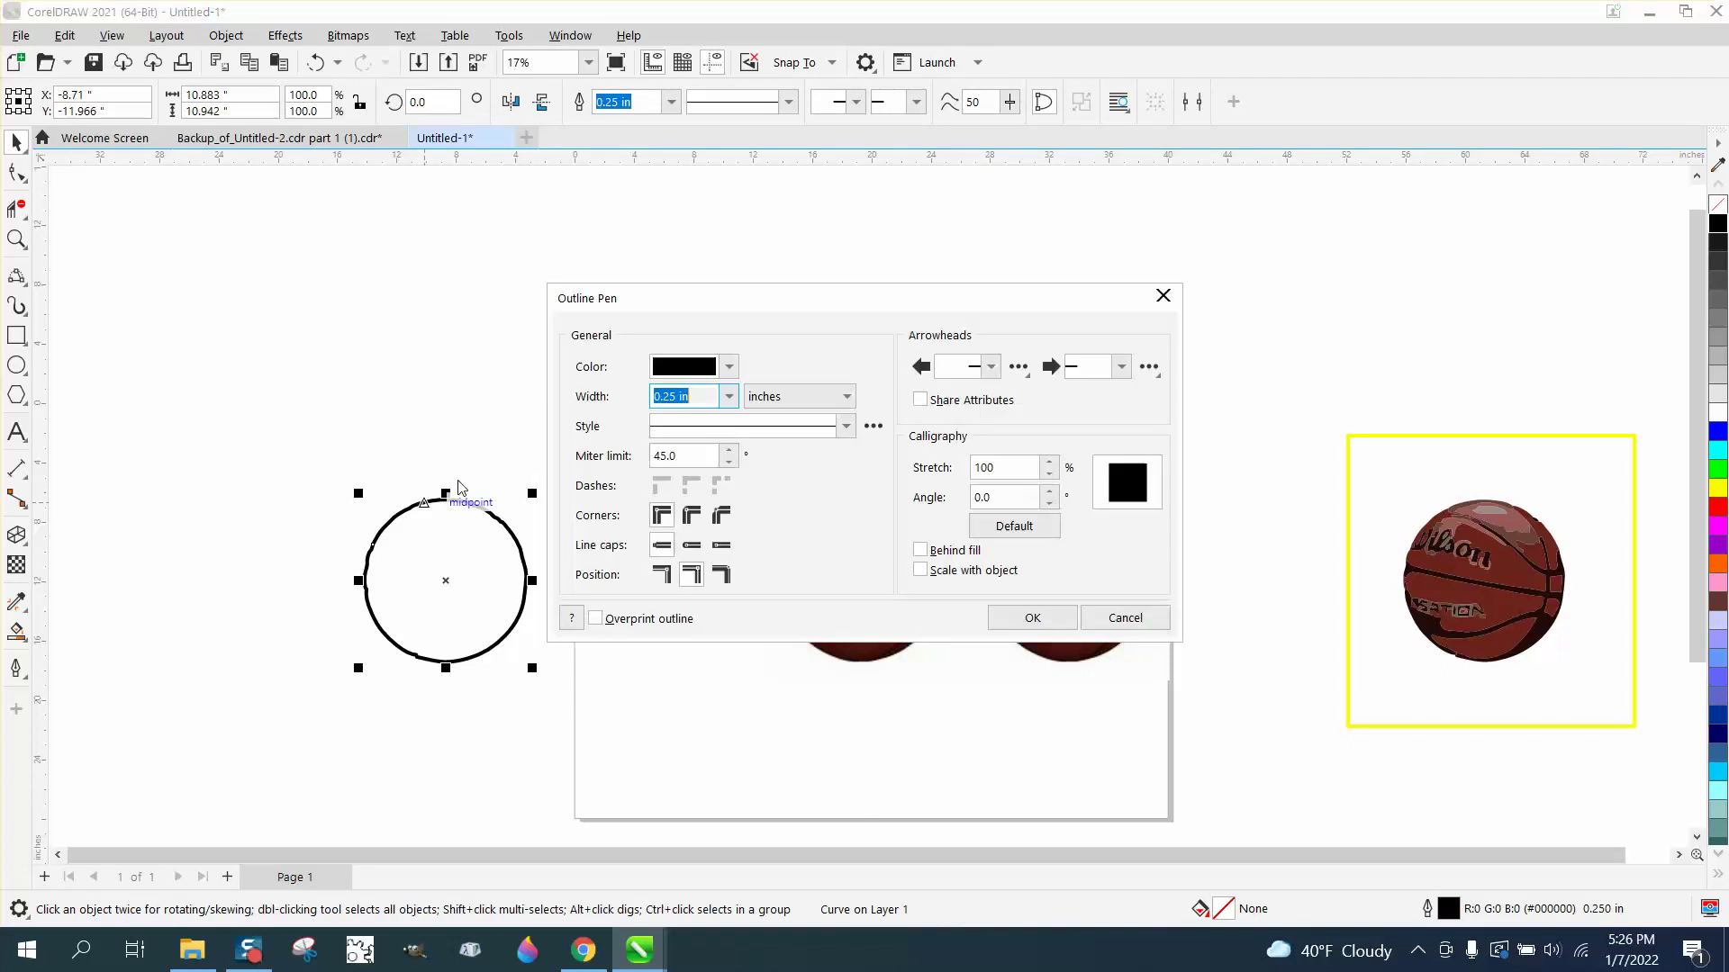
{"action": "left_click", "coordinate": [729, 396]}
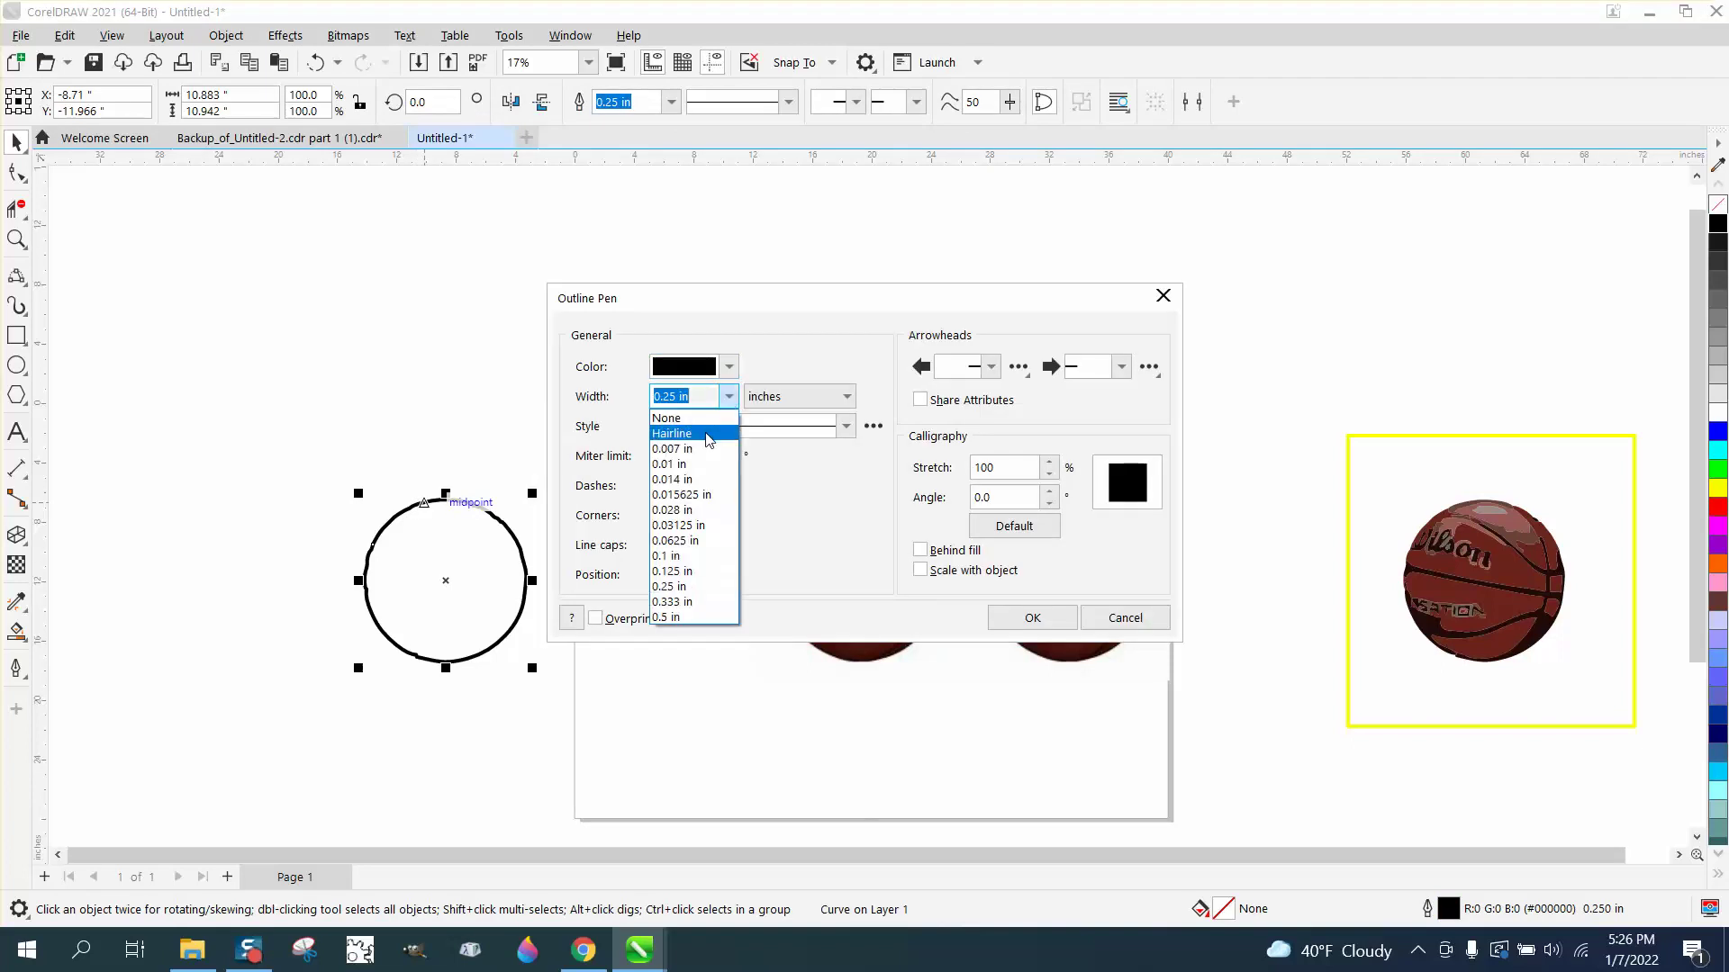
{"action": "left_click", "coordinate": [710, 429]}
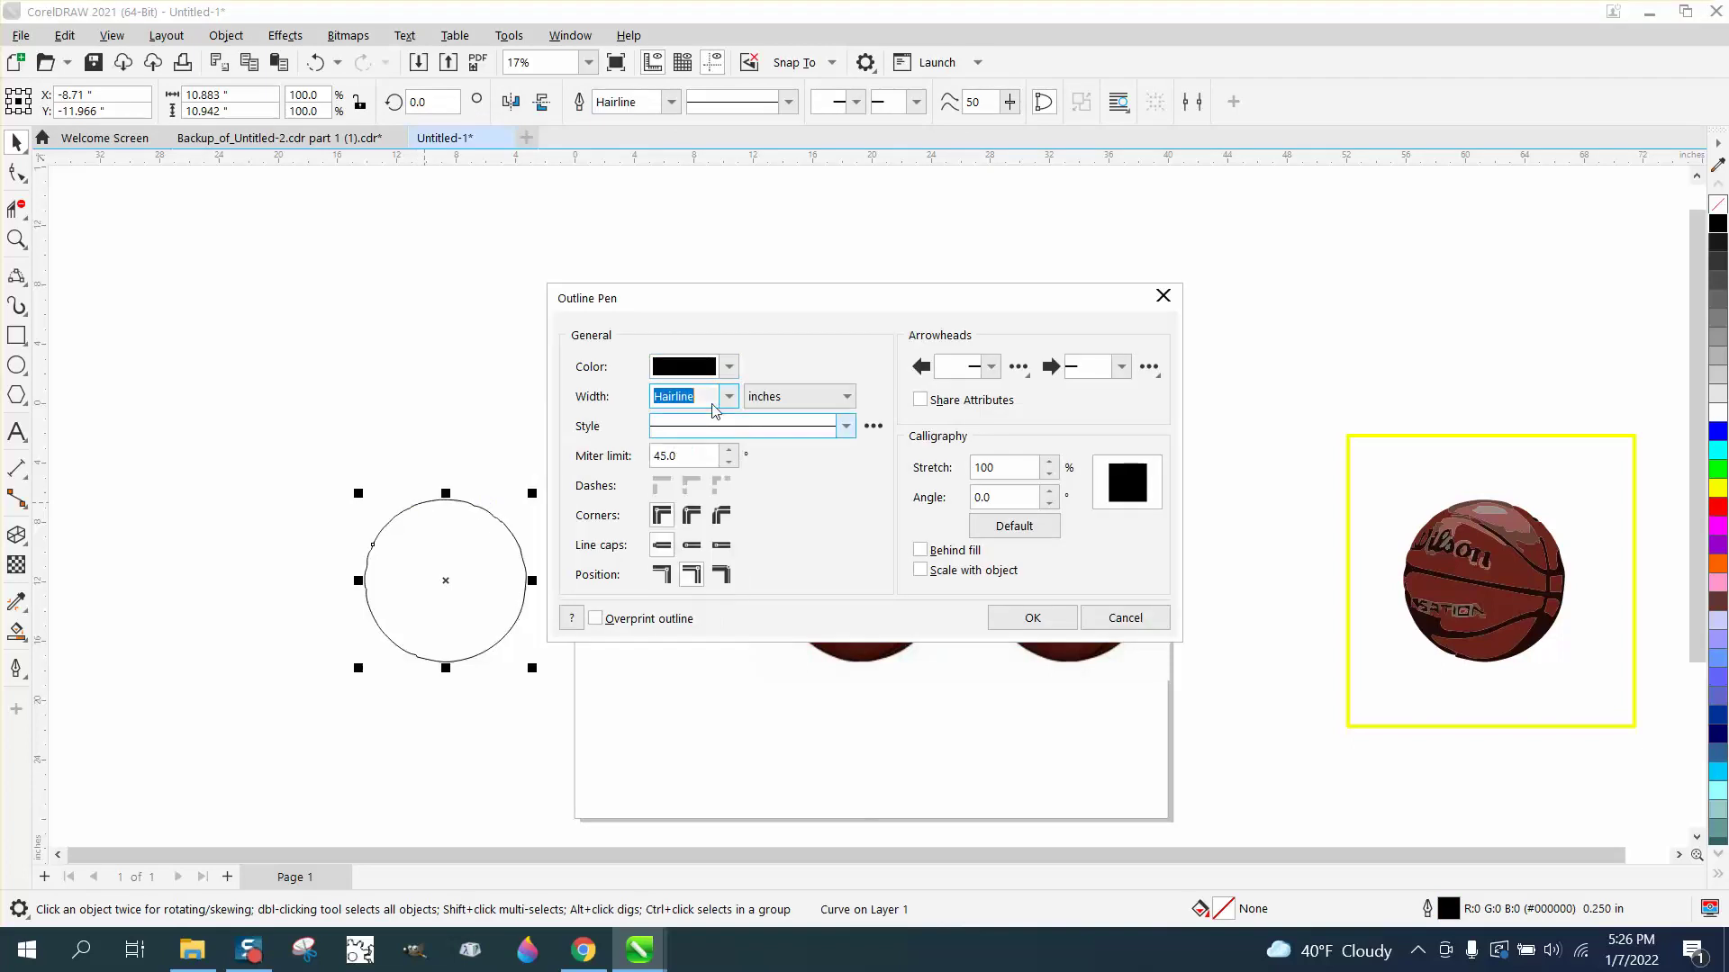
{"action": "left_click", "coordinate": [1032, 617]}
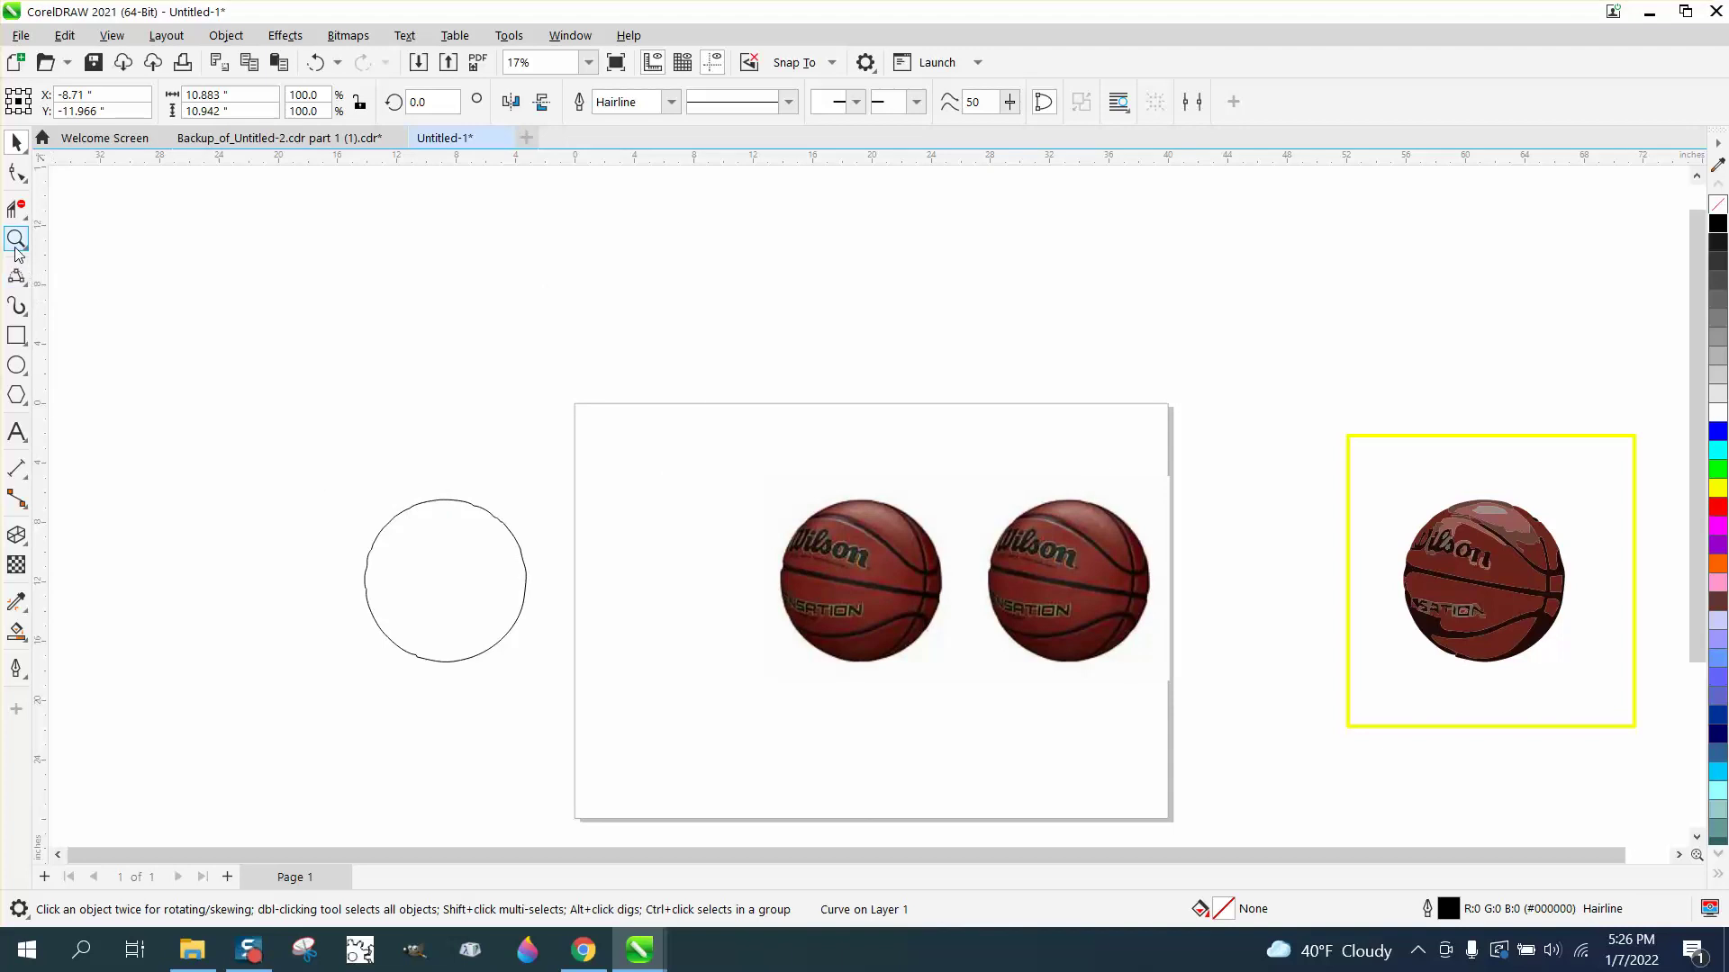
Step: Zoom in on the circle and smooth its upper-left edge with a 3.0" Smooth brush
{"action": "left_click", "coordinate": [464, 574]}
{"action": "left_click", "coordinate": [16, 239]}
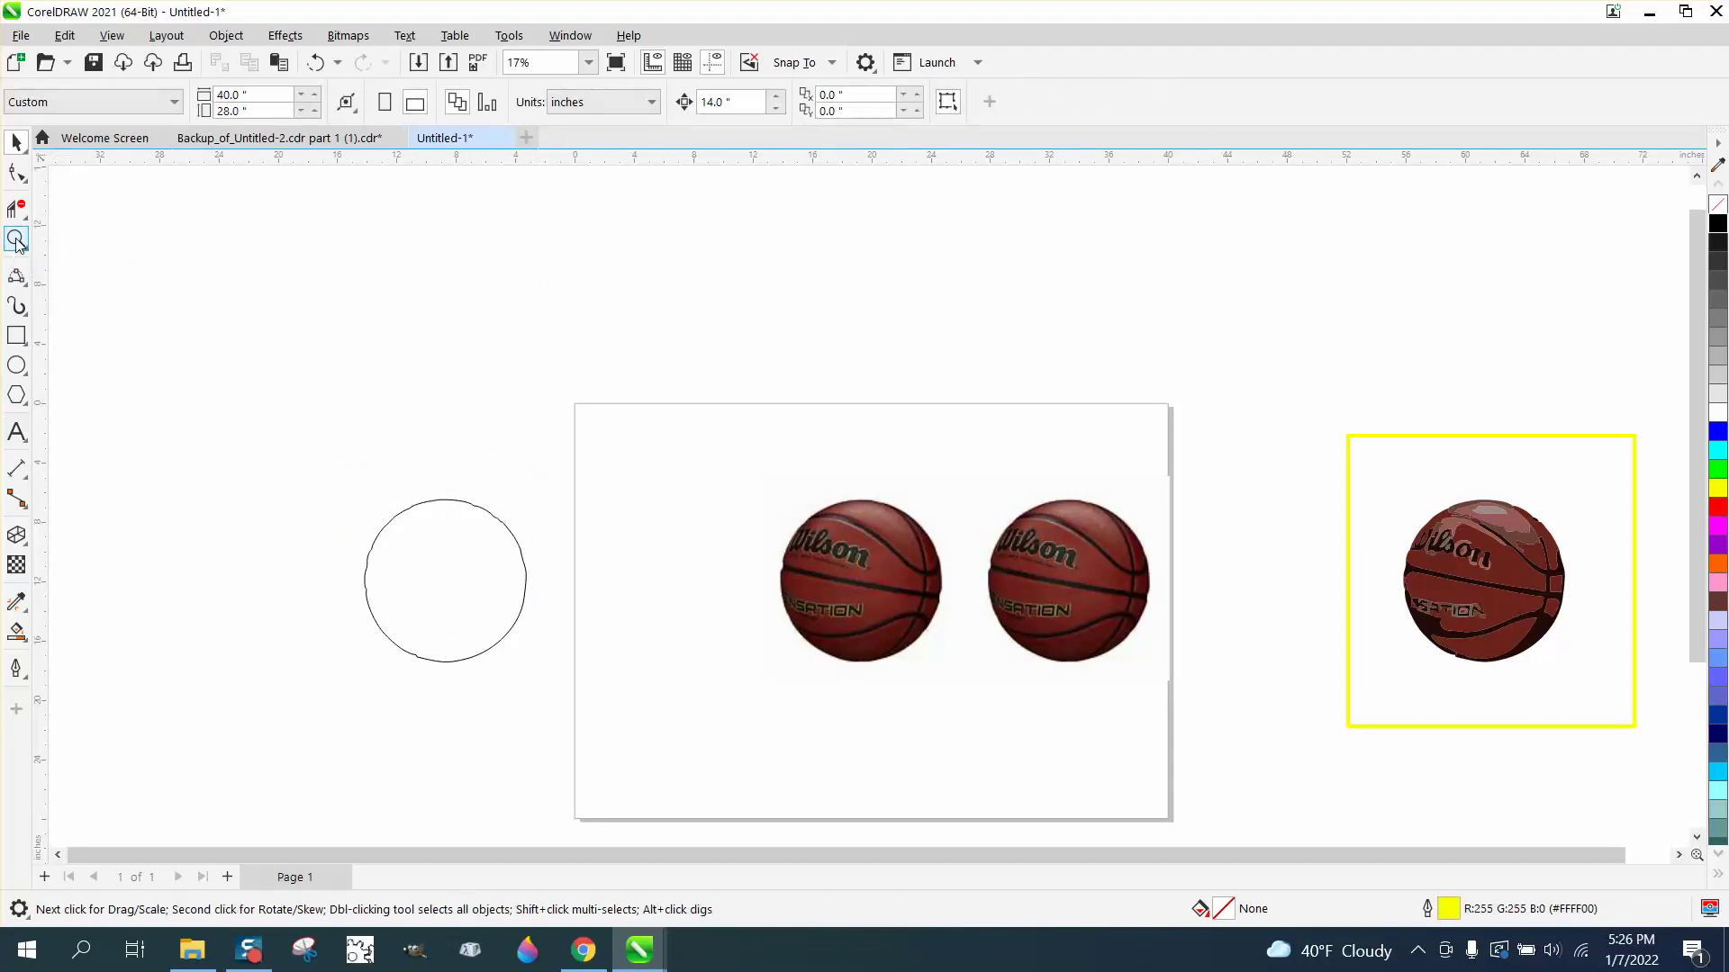
{"action": "left_click_drag", "start_coordinate": [393, 515], "coordinate": [650, 690]}
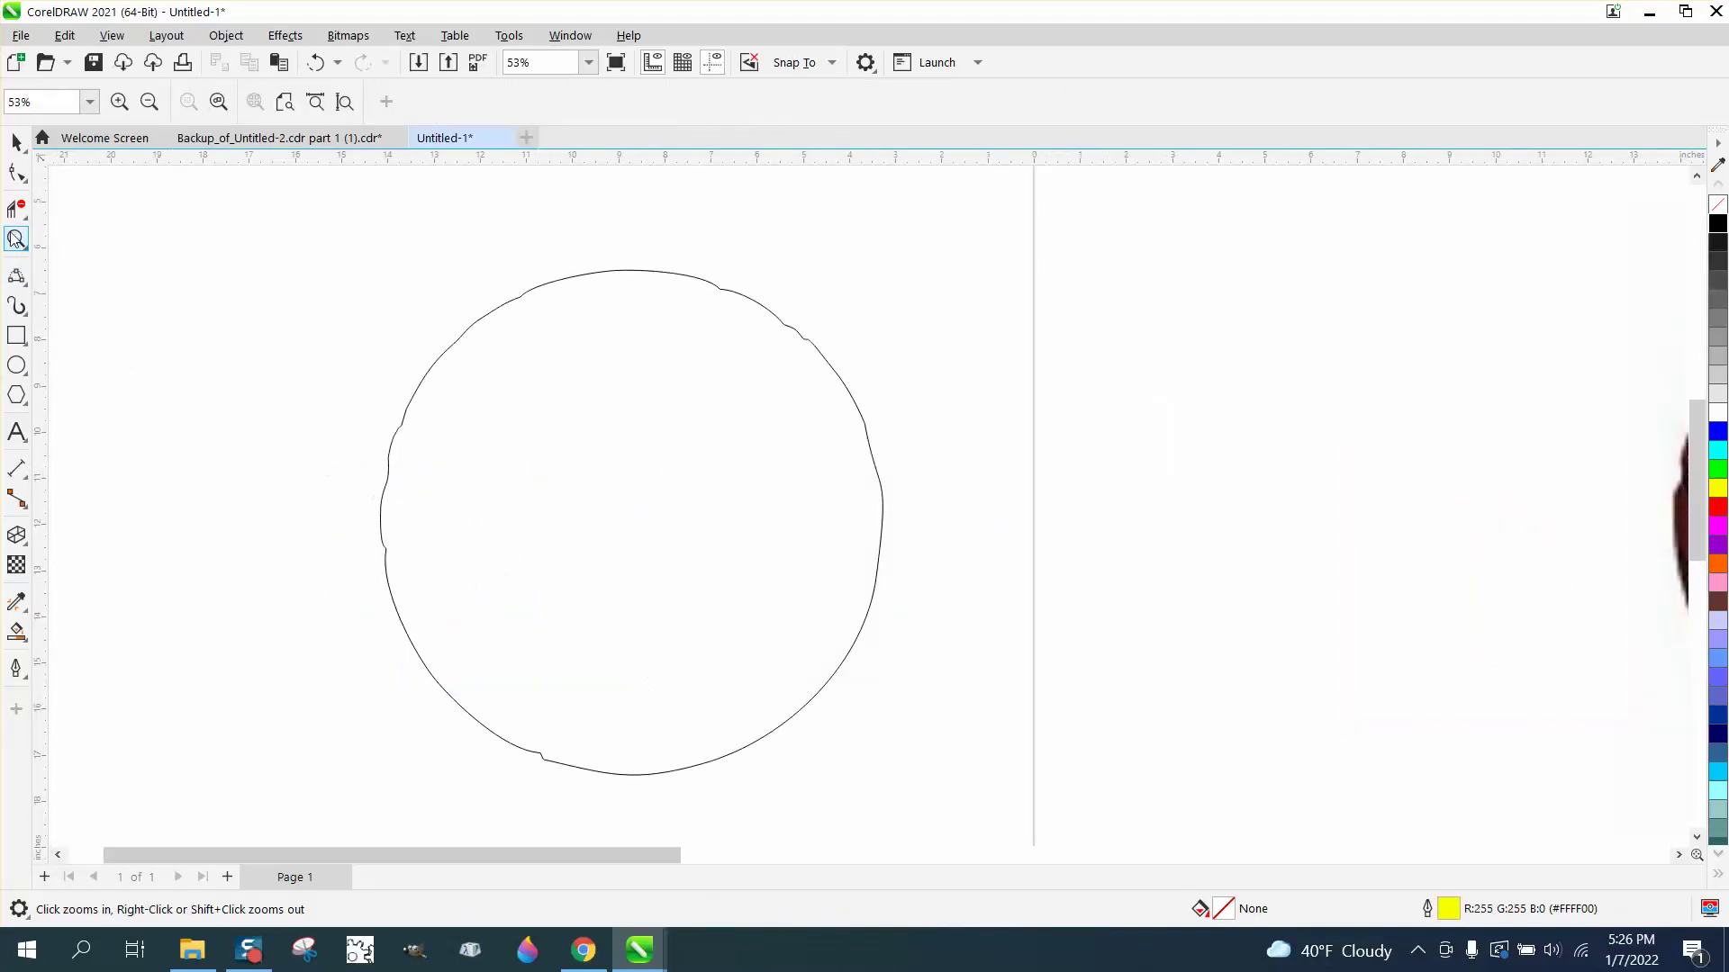
{"action": "left_click", "coordinate": [26, 183]}
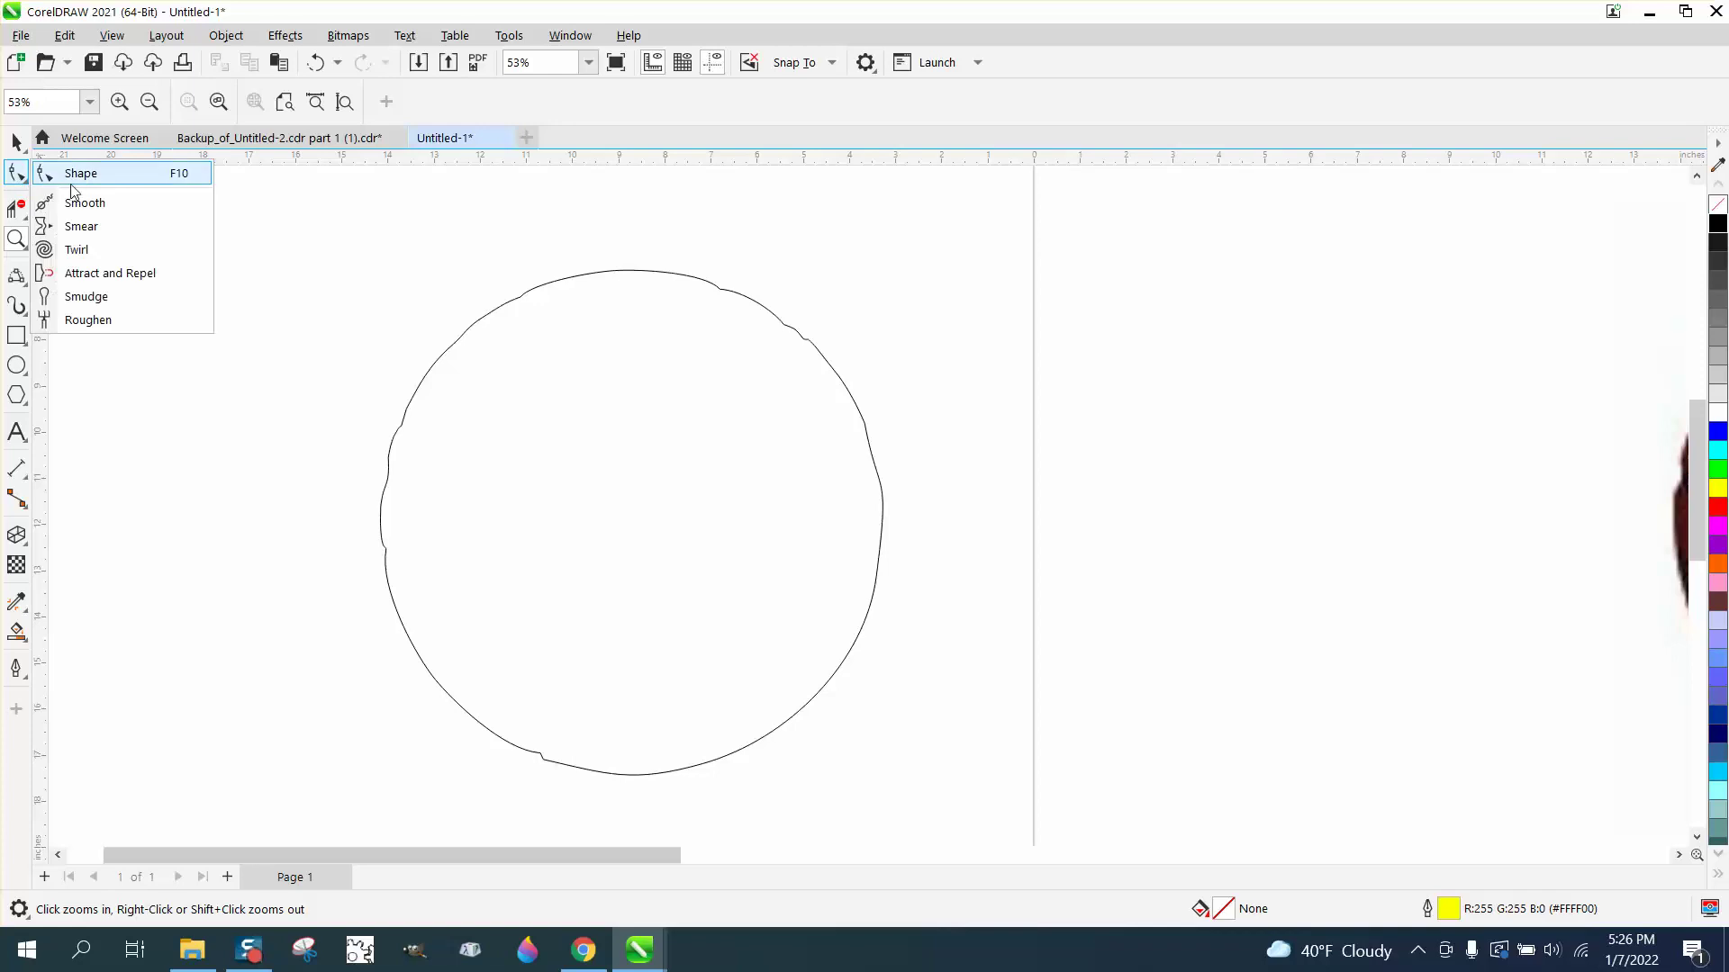
{"action": "left_click", "coordinate": [79, 298]}
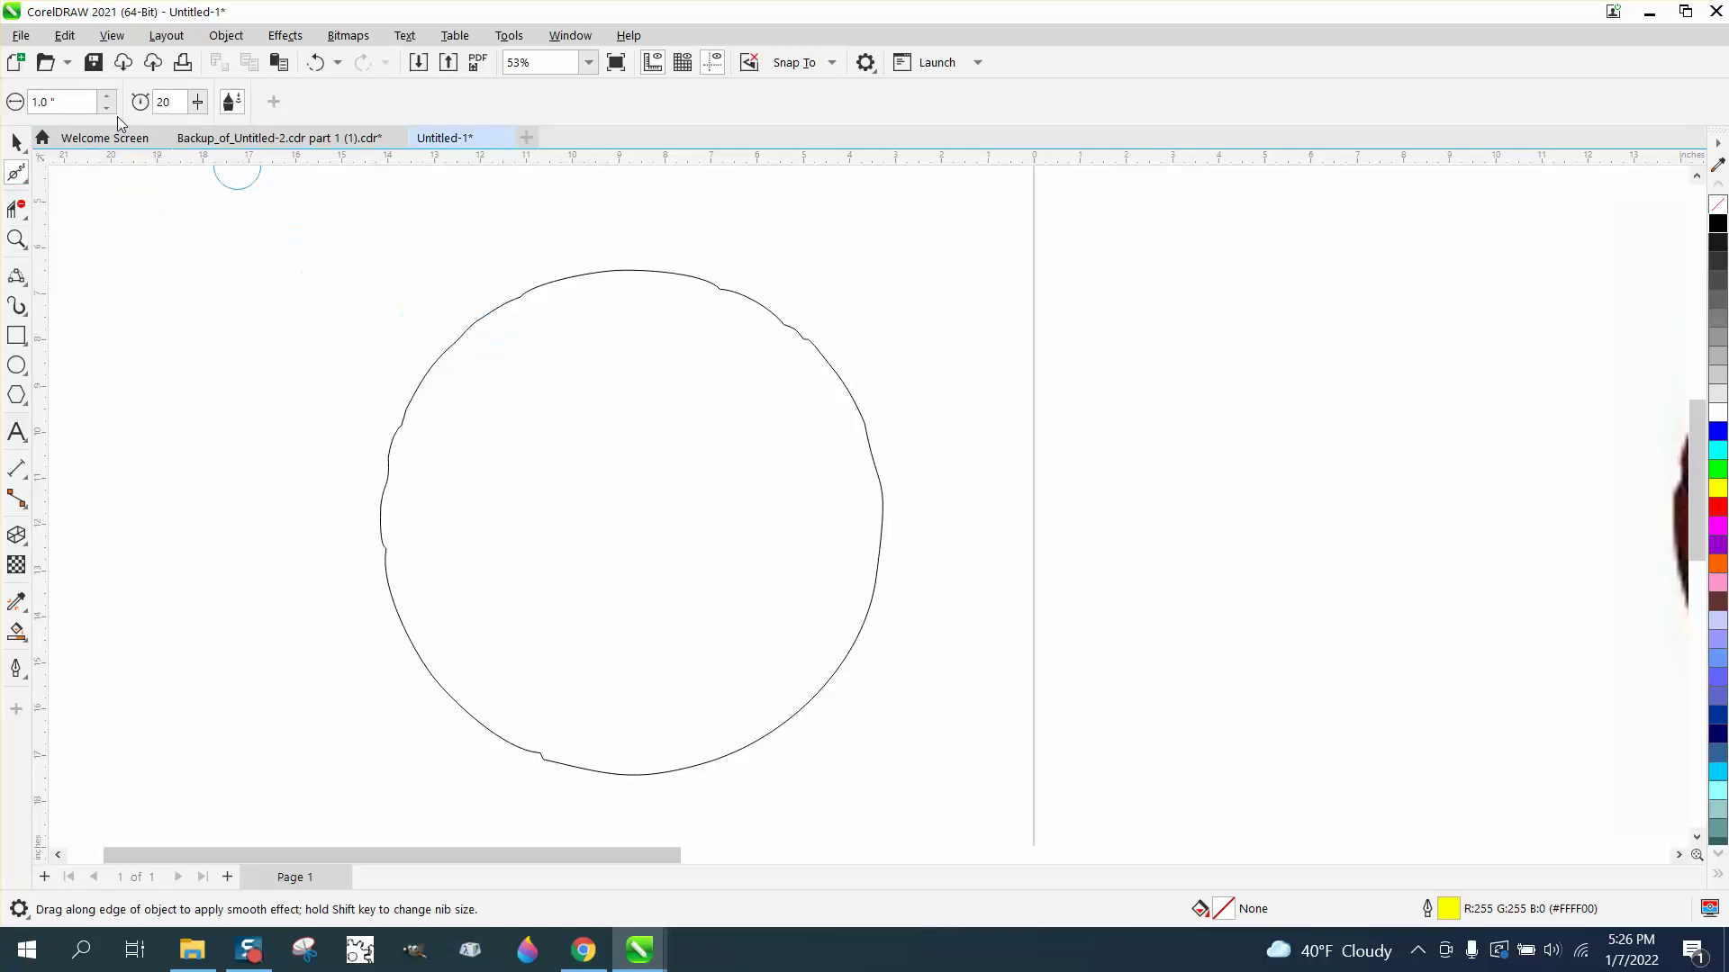
{"action": "type", "text": "3"}
{"action": "key", "text": "Return"}
{"action": "mouse_move", "coordinate": [497, 336]}
{"action": "left_mouse_down"}
{"action": "mouse_move", "coordinate": [471, 321]}
{"action": "mouse_move", "coordinate": [394, 441]}
{"action": "mouse_move", "coordinate": [401, 421]}
{"action": "mouse_move", "coordinate": [374, 406]}
{"action": "left_mouse_up"}
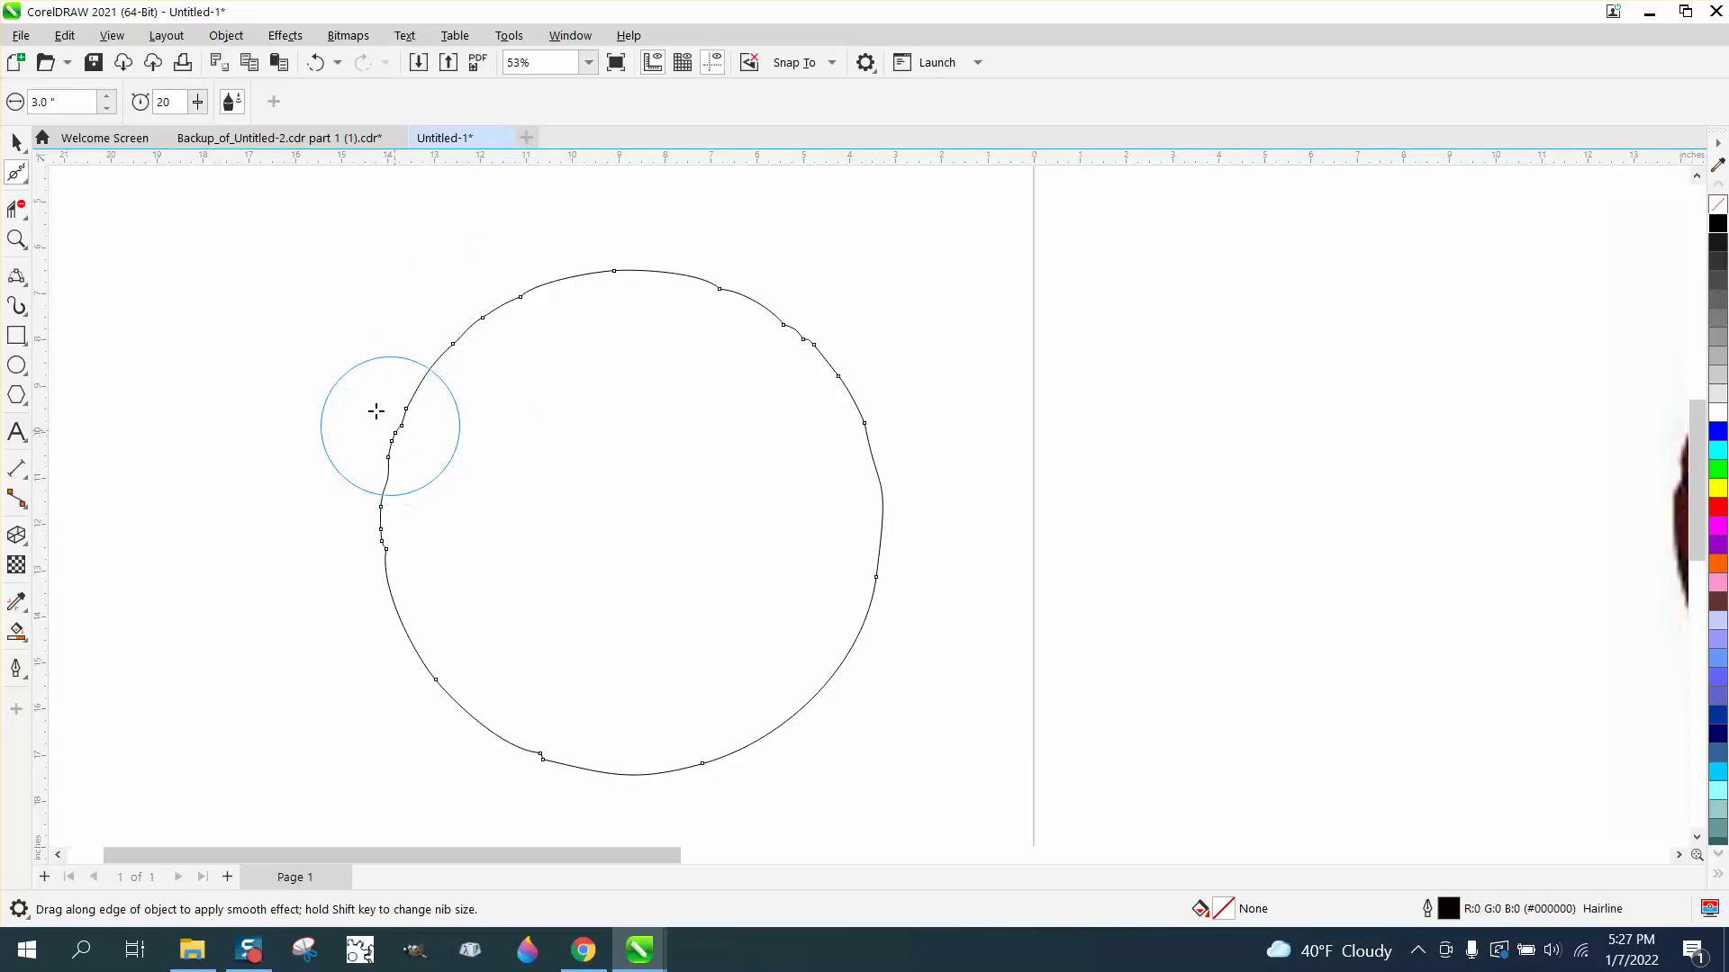
Step: Smooth the circle's bumpy left side, then select it with the Pick tool
{"action": "left_click", "coordinate": [17, 142]}
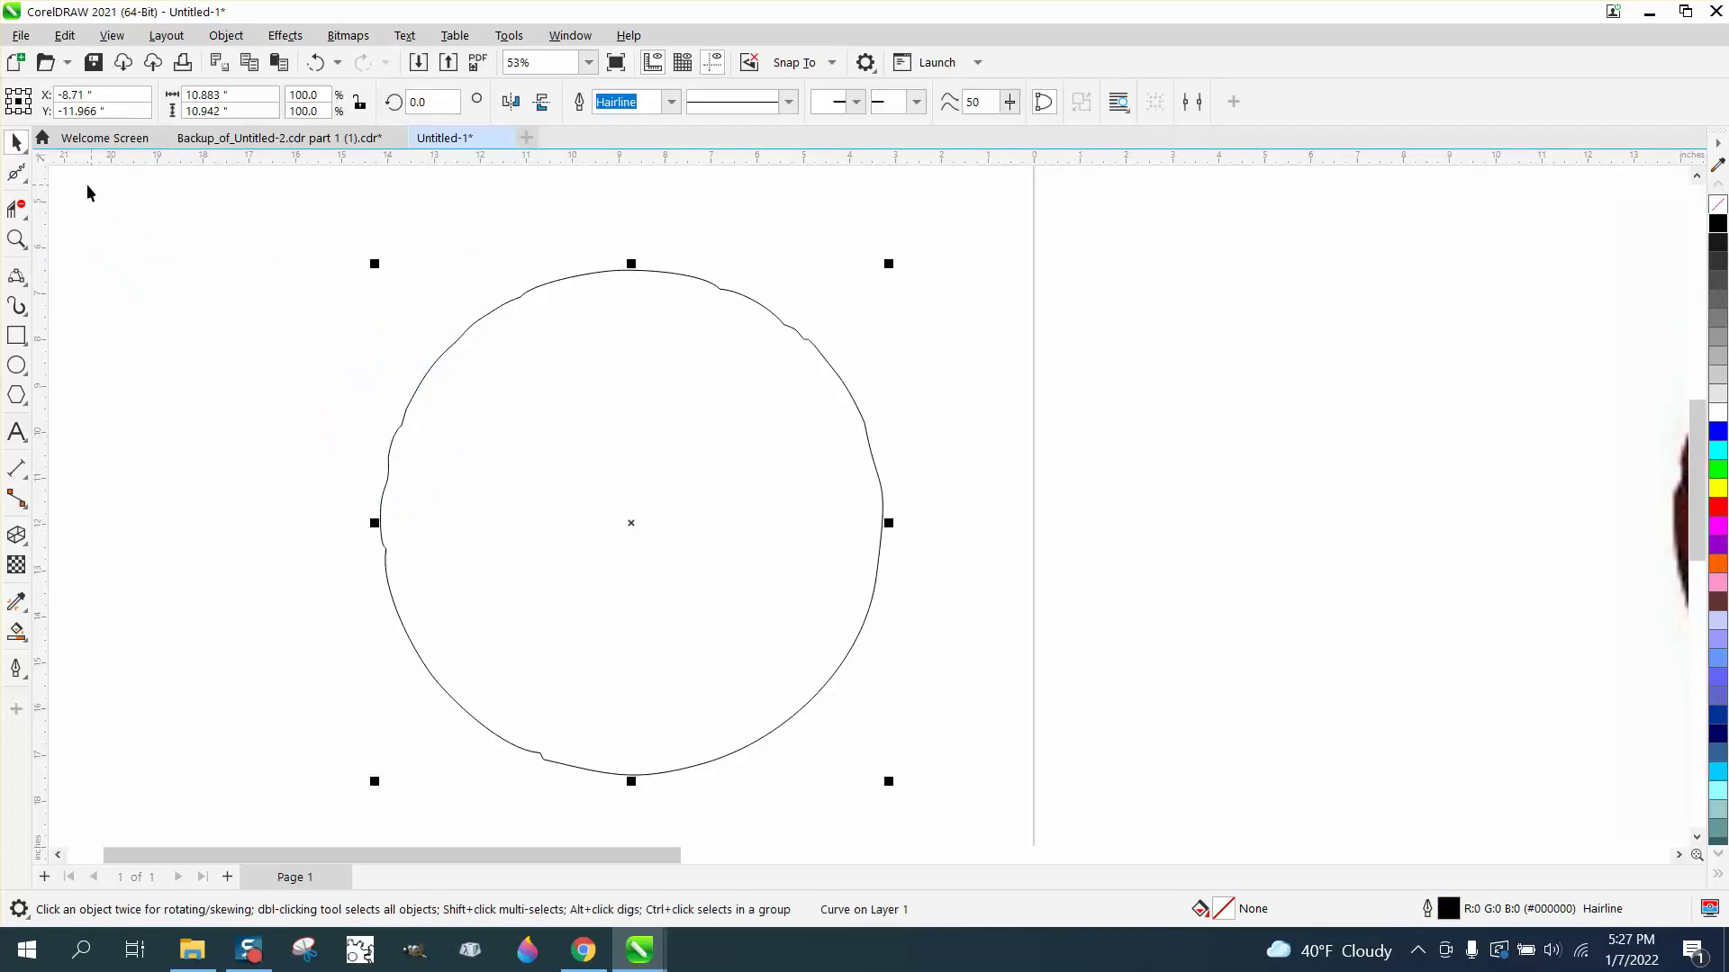
{"action": "left_click", "coordinate": [18, 174]}
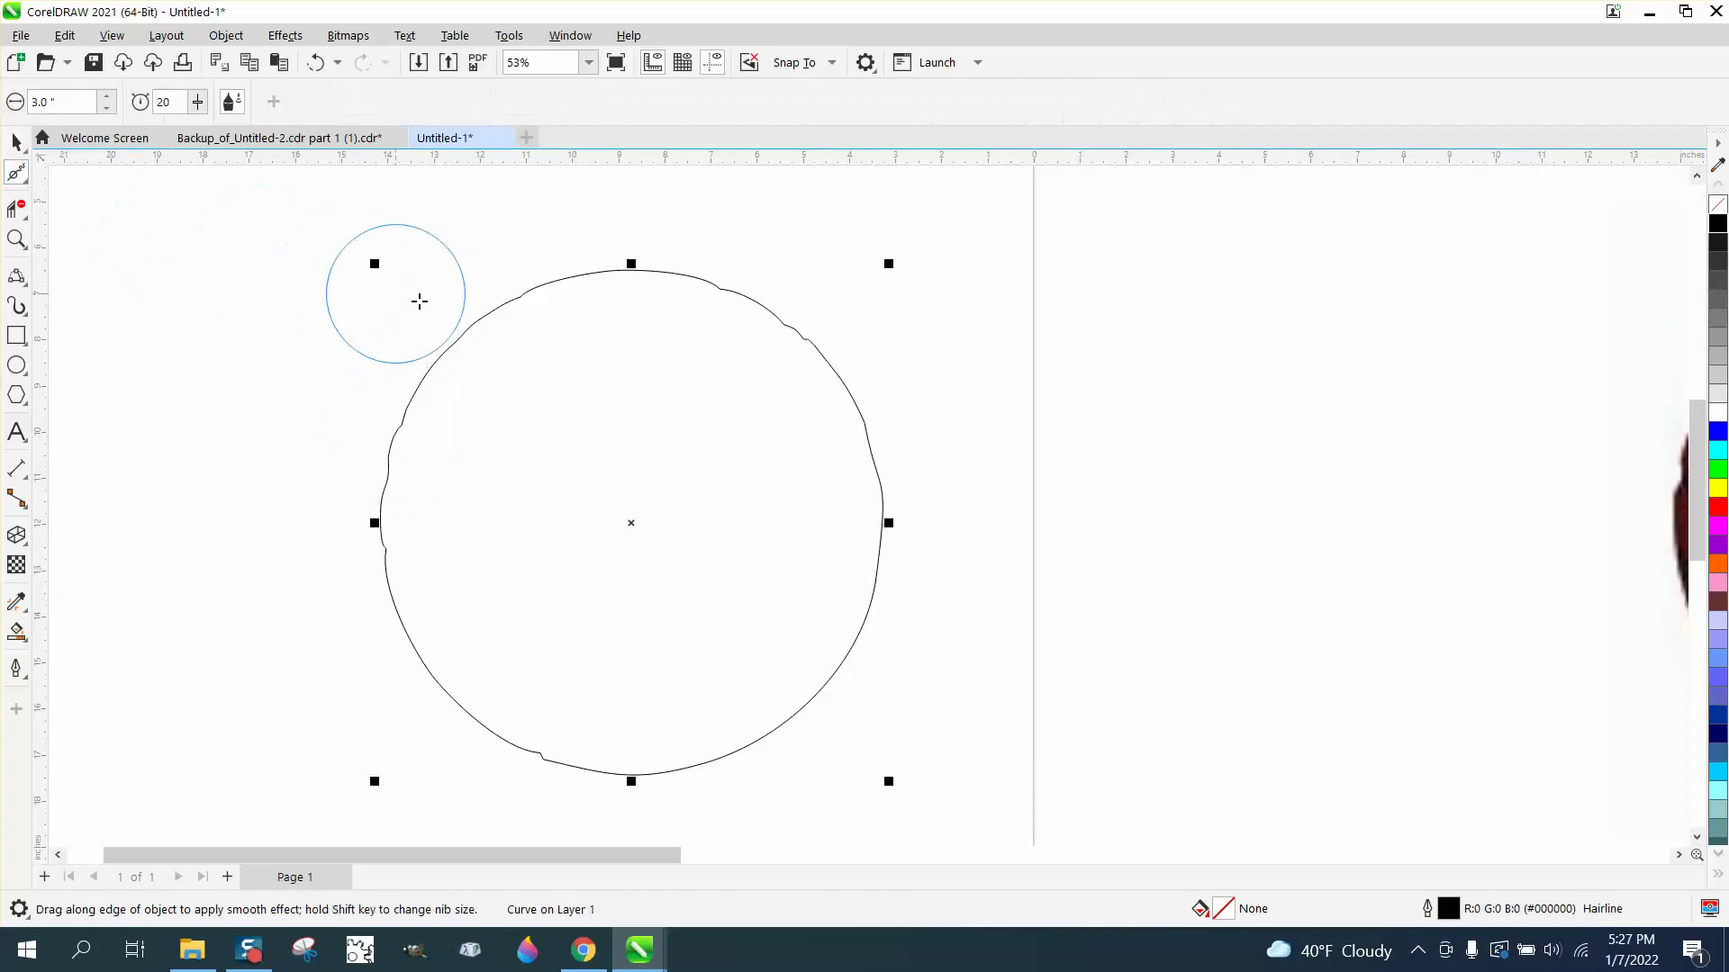
{"action": "left_click", "coordinate": [27, 183]}
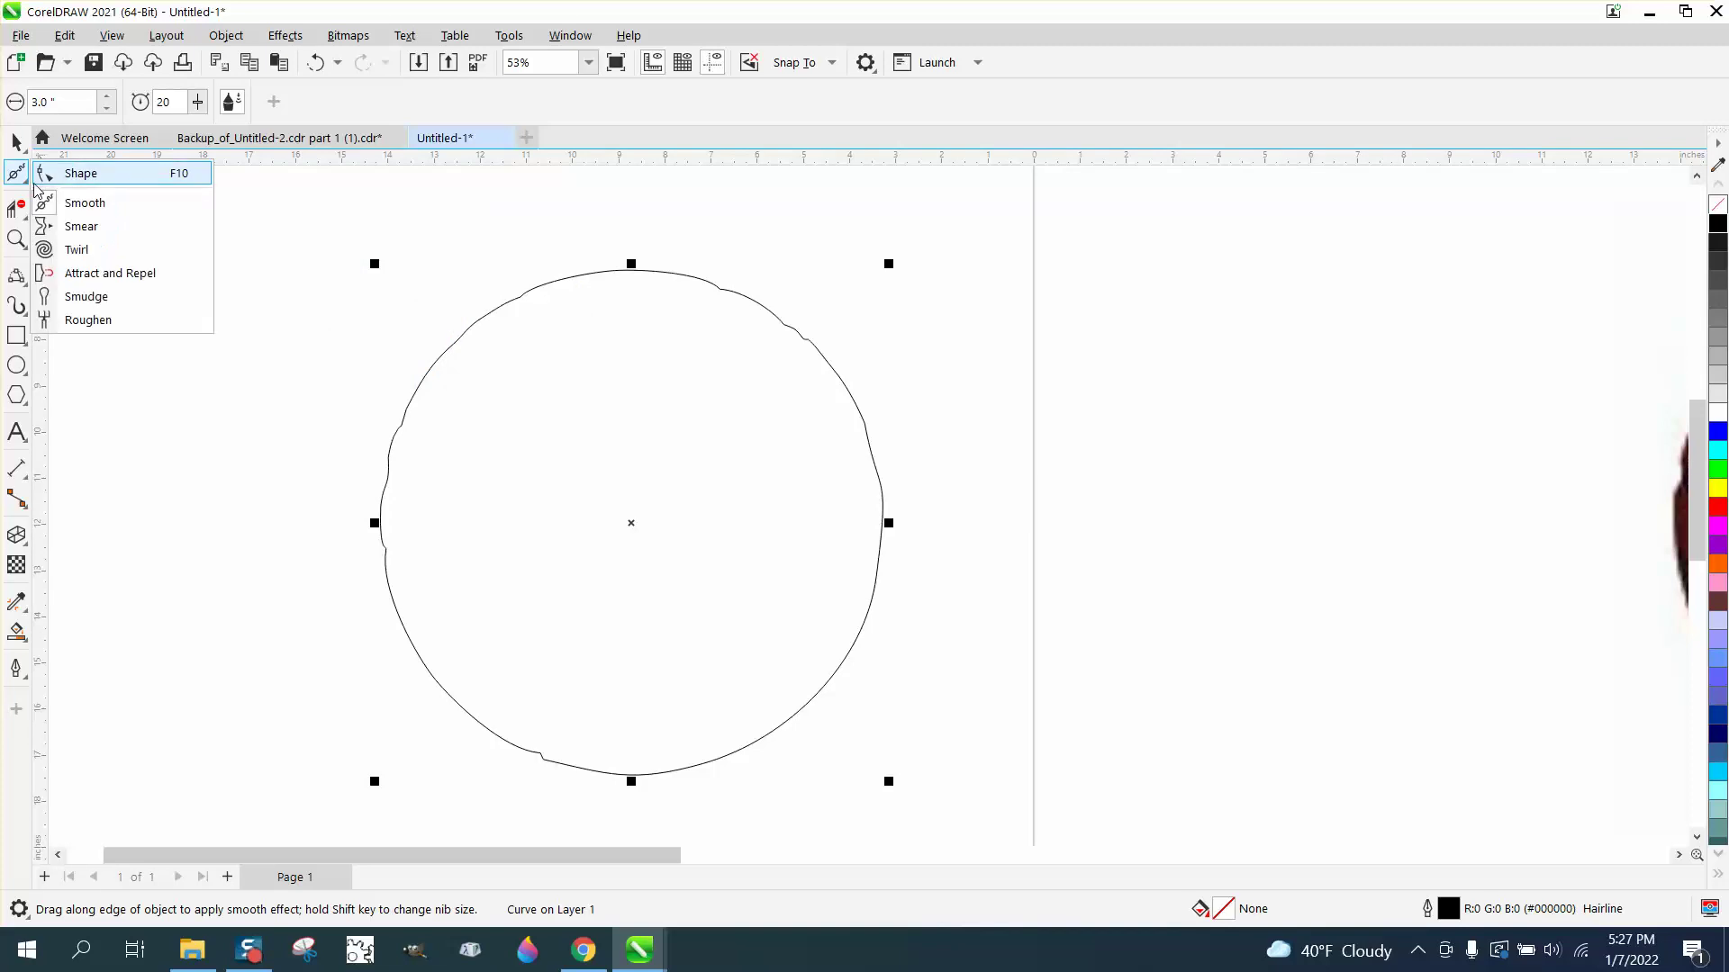
{"action": "left_click", "coordinate": [81, 174]}
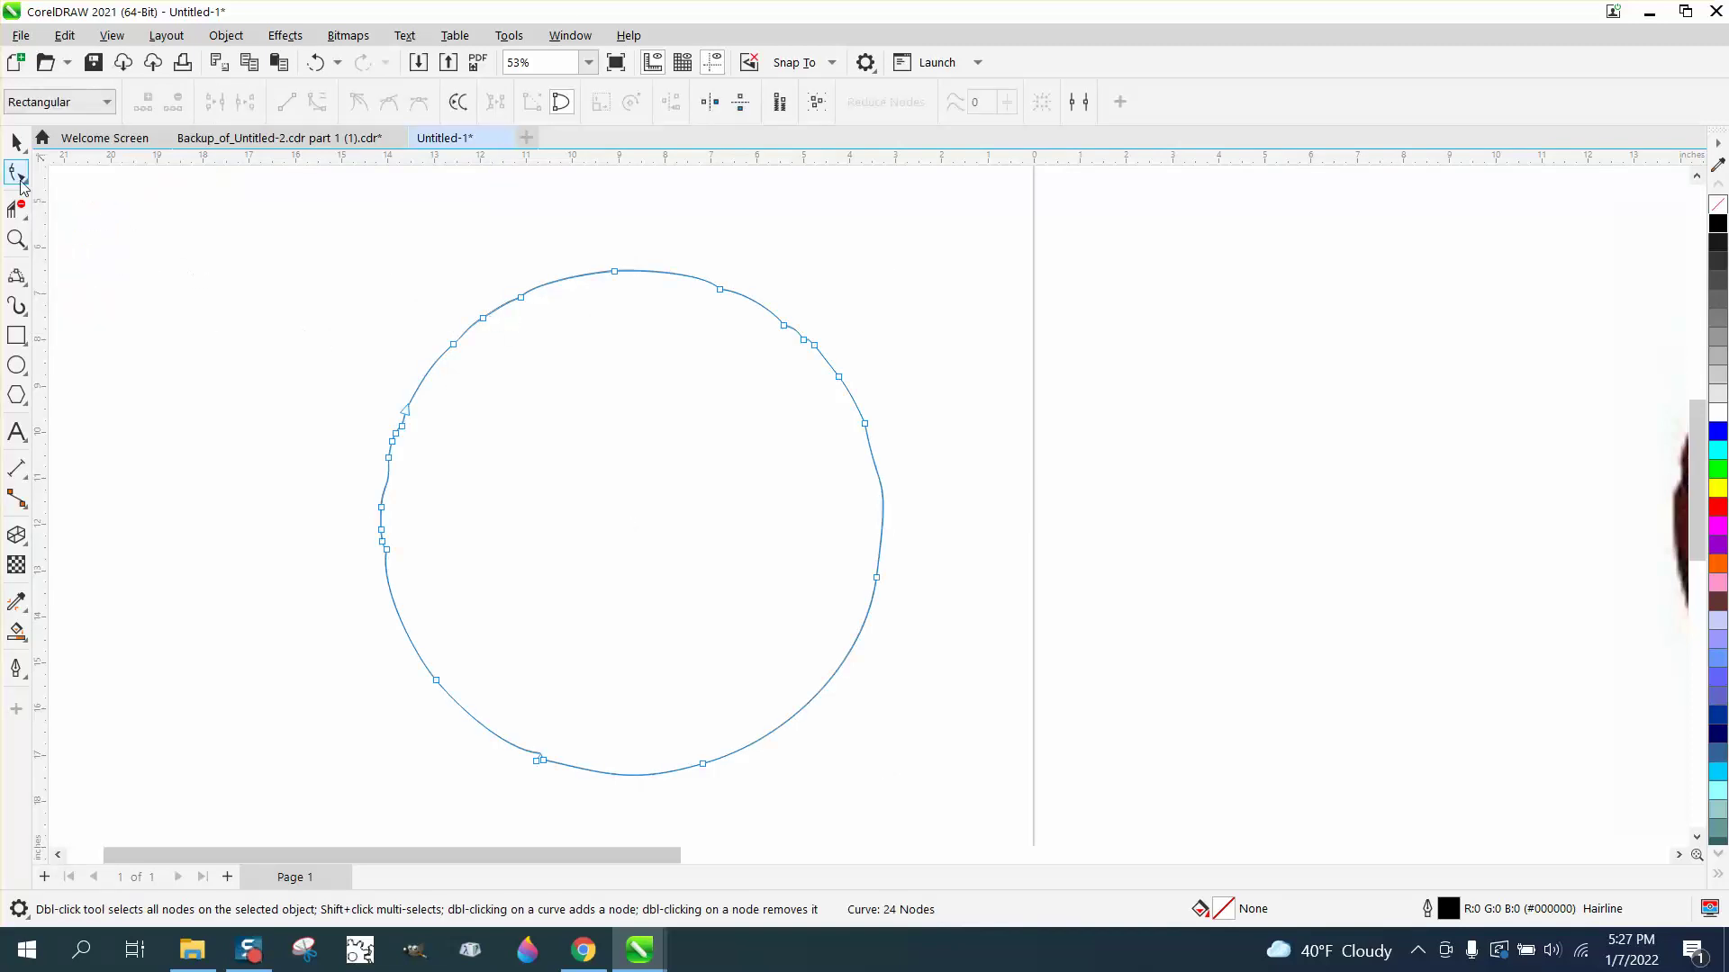
{"action": "left_click", "coordinate": [26, 182]}
{"action": "left_click", "coordinate": [81, 201]}
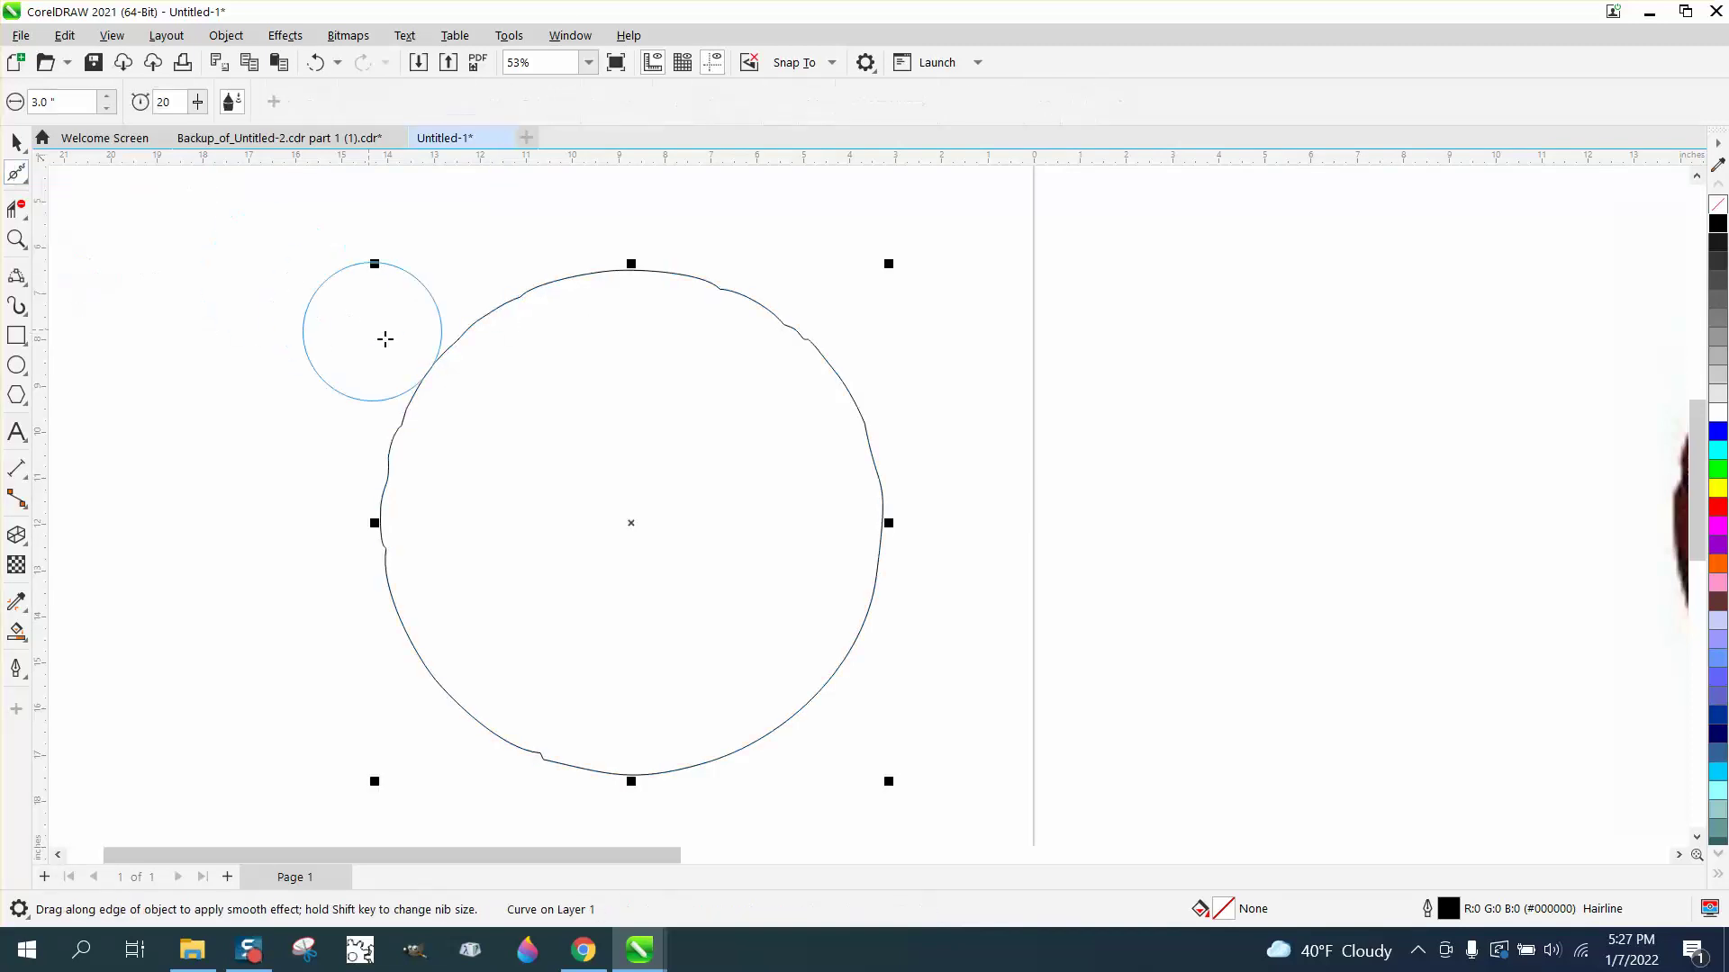
{"action": "mouse_move", "coordinate": [450, 354]}
{"action": "left_mouse_down"}
{"action": "mouse_move", "coordinate": [395, 514]}
{"action": "mouse_move", "coordinate": [408, 618]}
{"action": "mouse_move", "coordinate": [609, 739]}
{"action": "mouse_move", "coordinate": [750, 740]}
{"action": "mouse_move", "coordinate": [705, 763]}
{"action": "mouse_move", "coordinate": [554, 740]}
{"action": "mouse_move", "coordinate": [556, 768]}
{"action": "mouse_move", "coordinate": [657, 778]}
{"action": "mouse_move", "coordinate": [576, 750]}
{"action": "mouse_move", "coordinate": [723, 756]}
{"action": "mouse_move", "coordinate": [824, 692]}
{"action": "mouse_move", "coordinate": [896, 577]}
{"action": "mouse_move", "coordinate": [892, 453]}
{"action": "mouse_move", "coordinate": [780, 320]}
{"action": "mouse_move", "coordinate": [837, 352]}
{"action": "mouse_move", "coordinate": [682, 280]}
{"action": "mouse_move", "coordinate": [710, 285]}
{"action": "mouse_move", "coordinate": [484, 312]}
{"action": "mouse_move", "coordinate": [389, 405]}
{"action": "mouse_move", "coordinate": [366, 520]}
{"action": "mouse_move", "coordinate": [380, 617]}
{"action": "mouse_move", "coordinate": [436, 687]}
{"action": "mouse_move", "coordinate": [408, 588]}
{"action": "mouse_move", "coordinate": [404, 431]}
{"action": "mouse_move", "coordinate": [378, 519]}
{"action": "mouse_move", "coordinate": [460, 702]}
{"action": "mouse_move", "coordinate": [788, 758]}
{"action": "mouse_move", "coordinate": [917, 650]}
{"action": "mouse_move", "coordinate": [912, 466]}
{"action": "mouse_move", "coordinate": [675, 320]}
{"action": "left_mouse_up"}
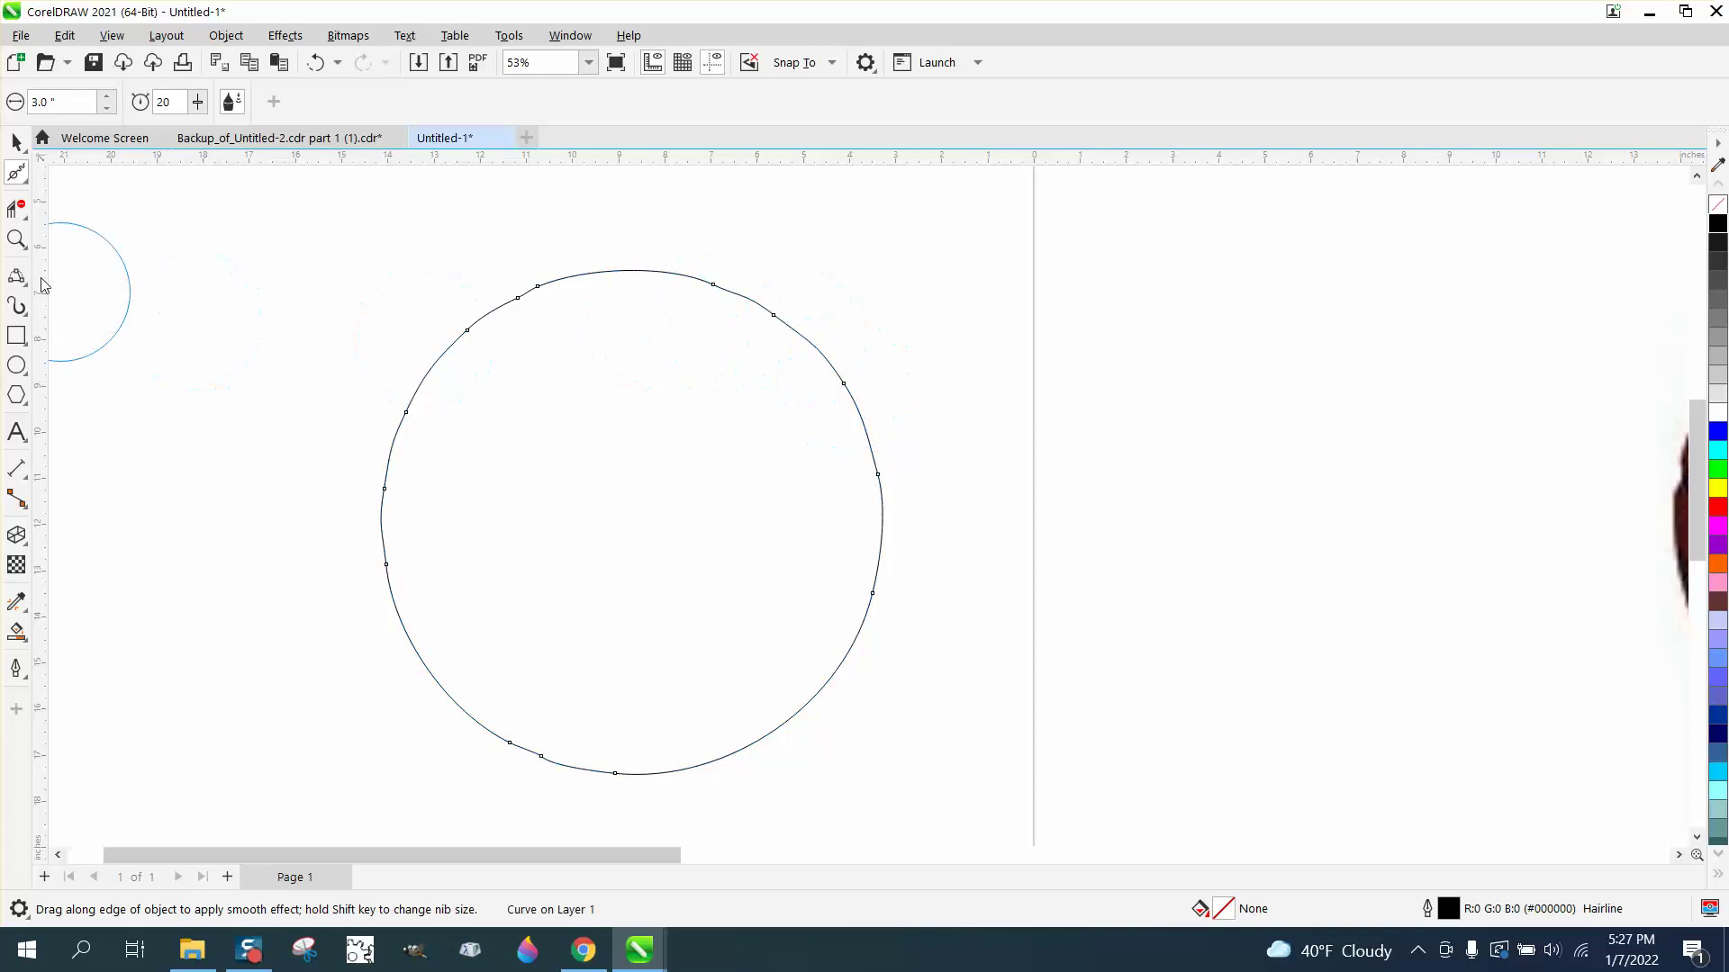
{"action": "left_click", "coordinate": [17, 141]}
{"action": "scroll", "coordinate": [159, 400], "scroll_direction": "down", "scroll_amount": 2}
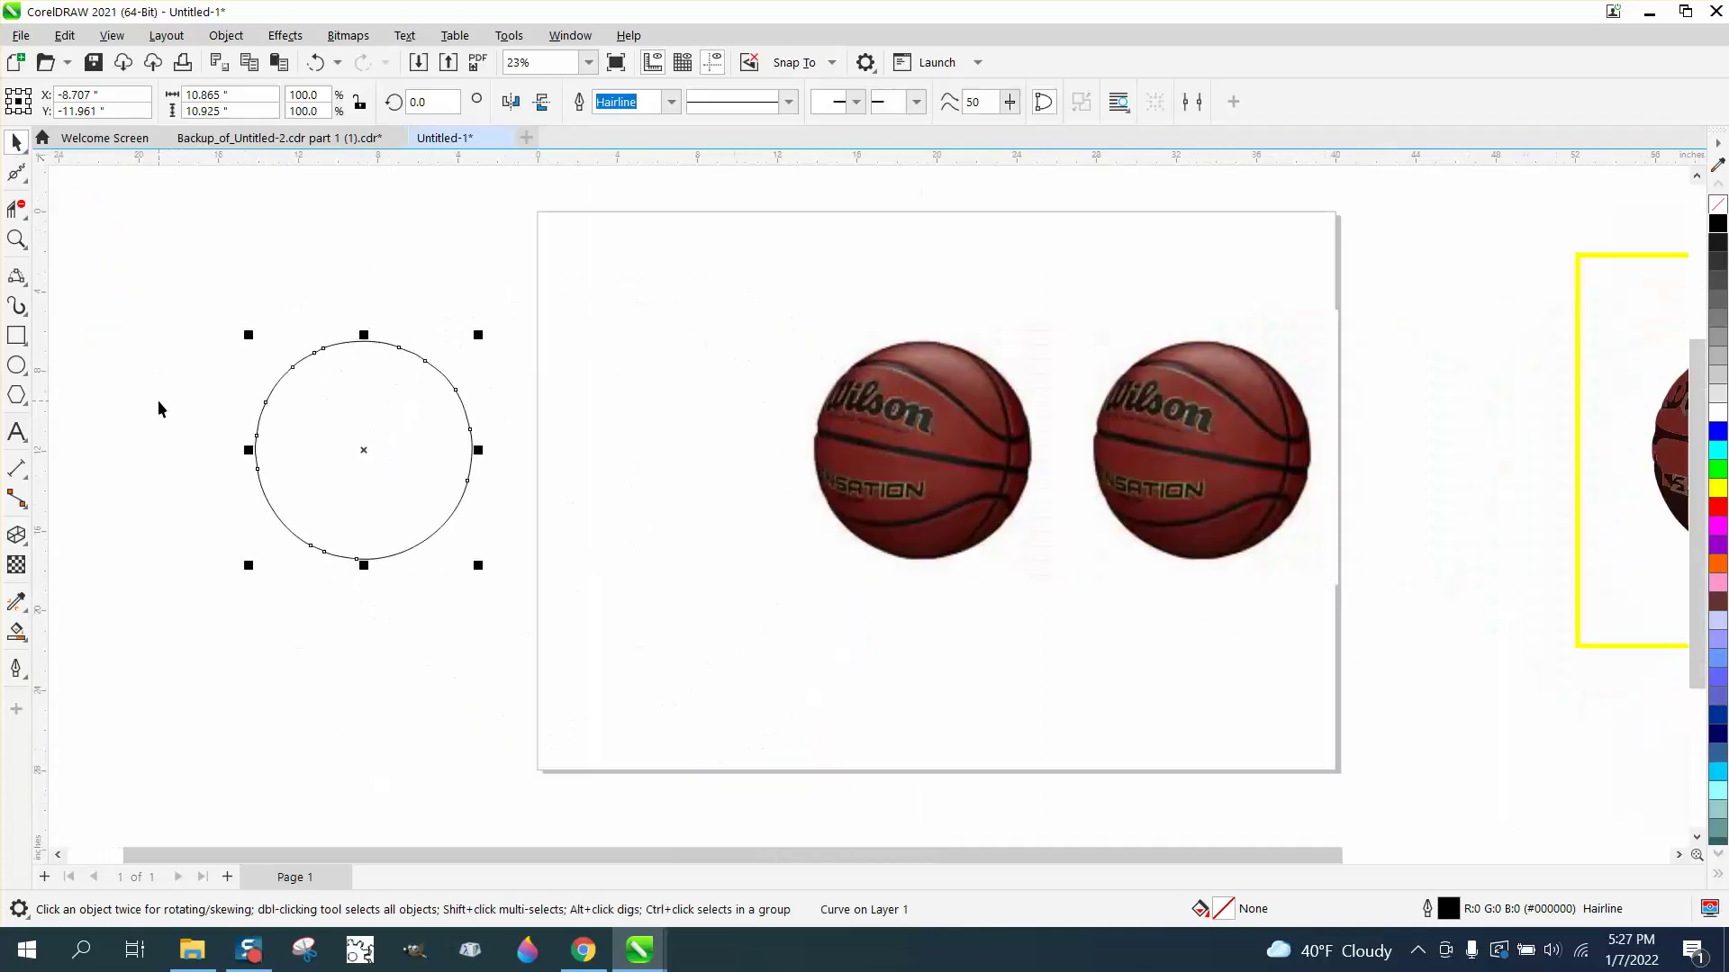
{"action": "left_click", "coordinate": [444, 448]}
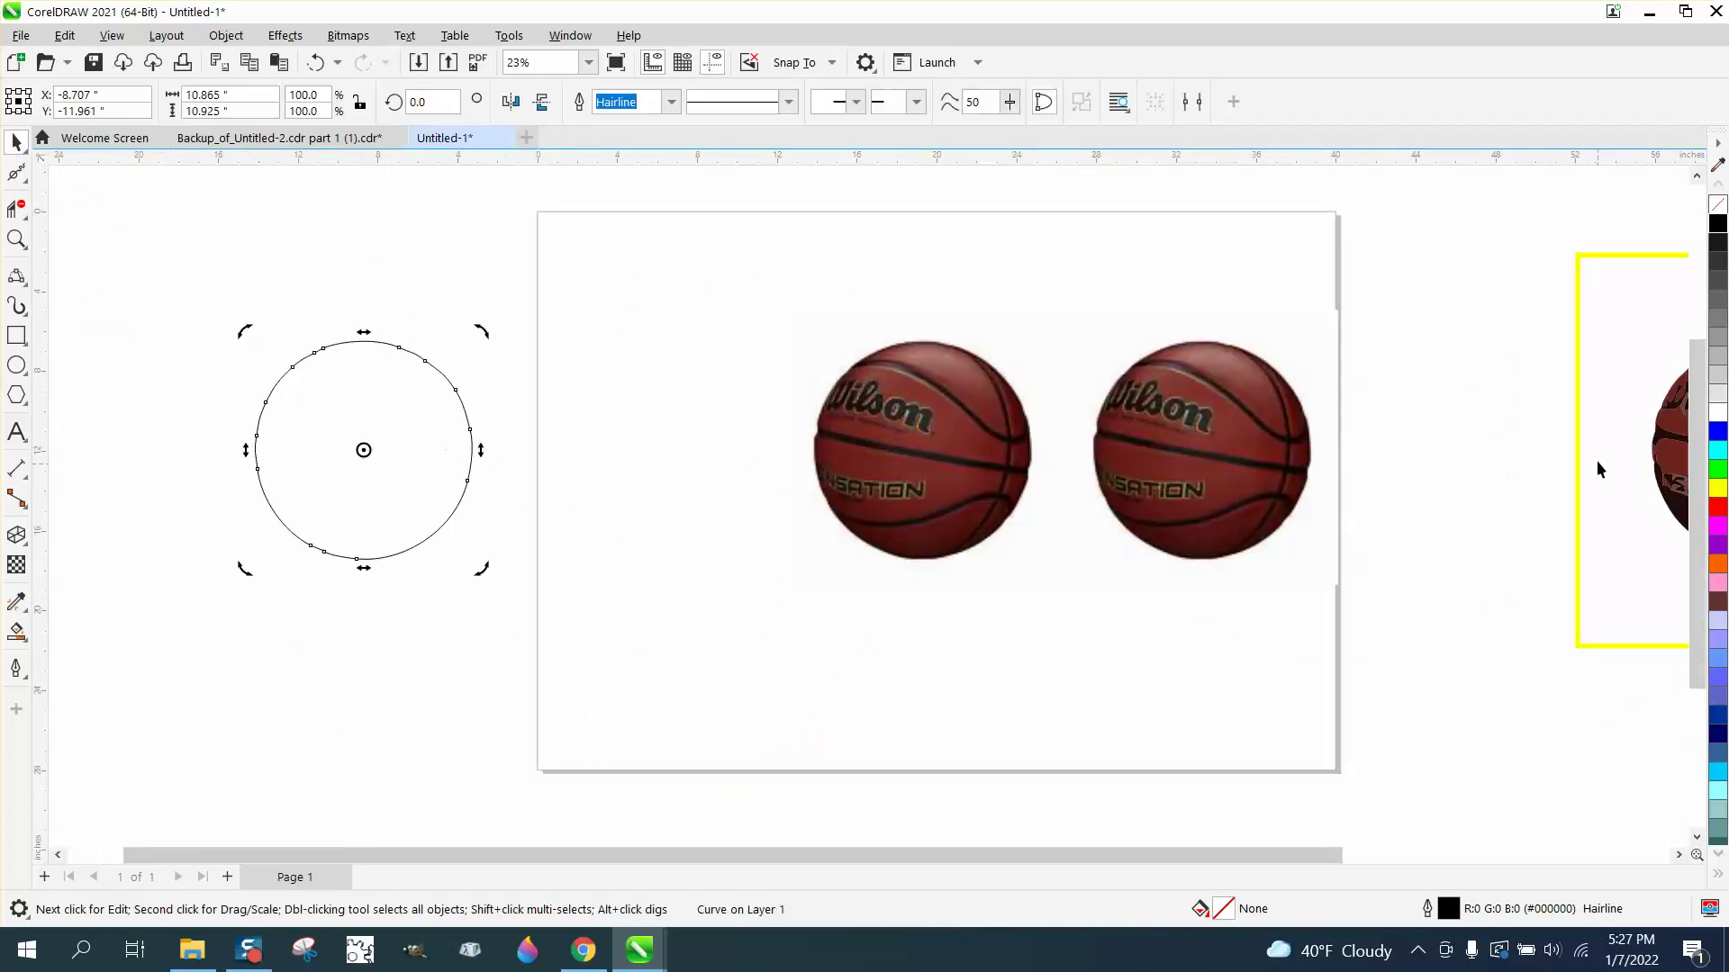
Step: Give the circle a yellow outline and nudge it onto the left basketball to compare
{"action": "right_click", "coordinate": [1719, 490]}
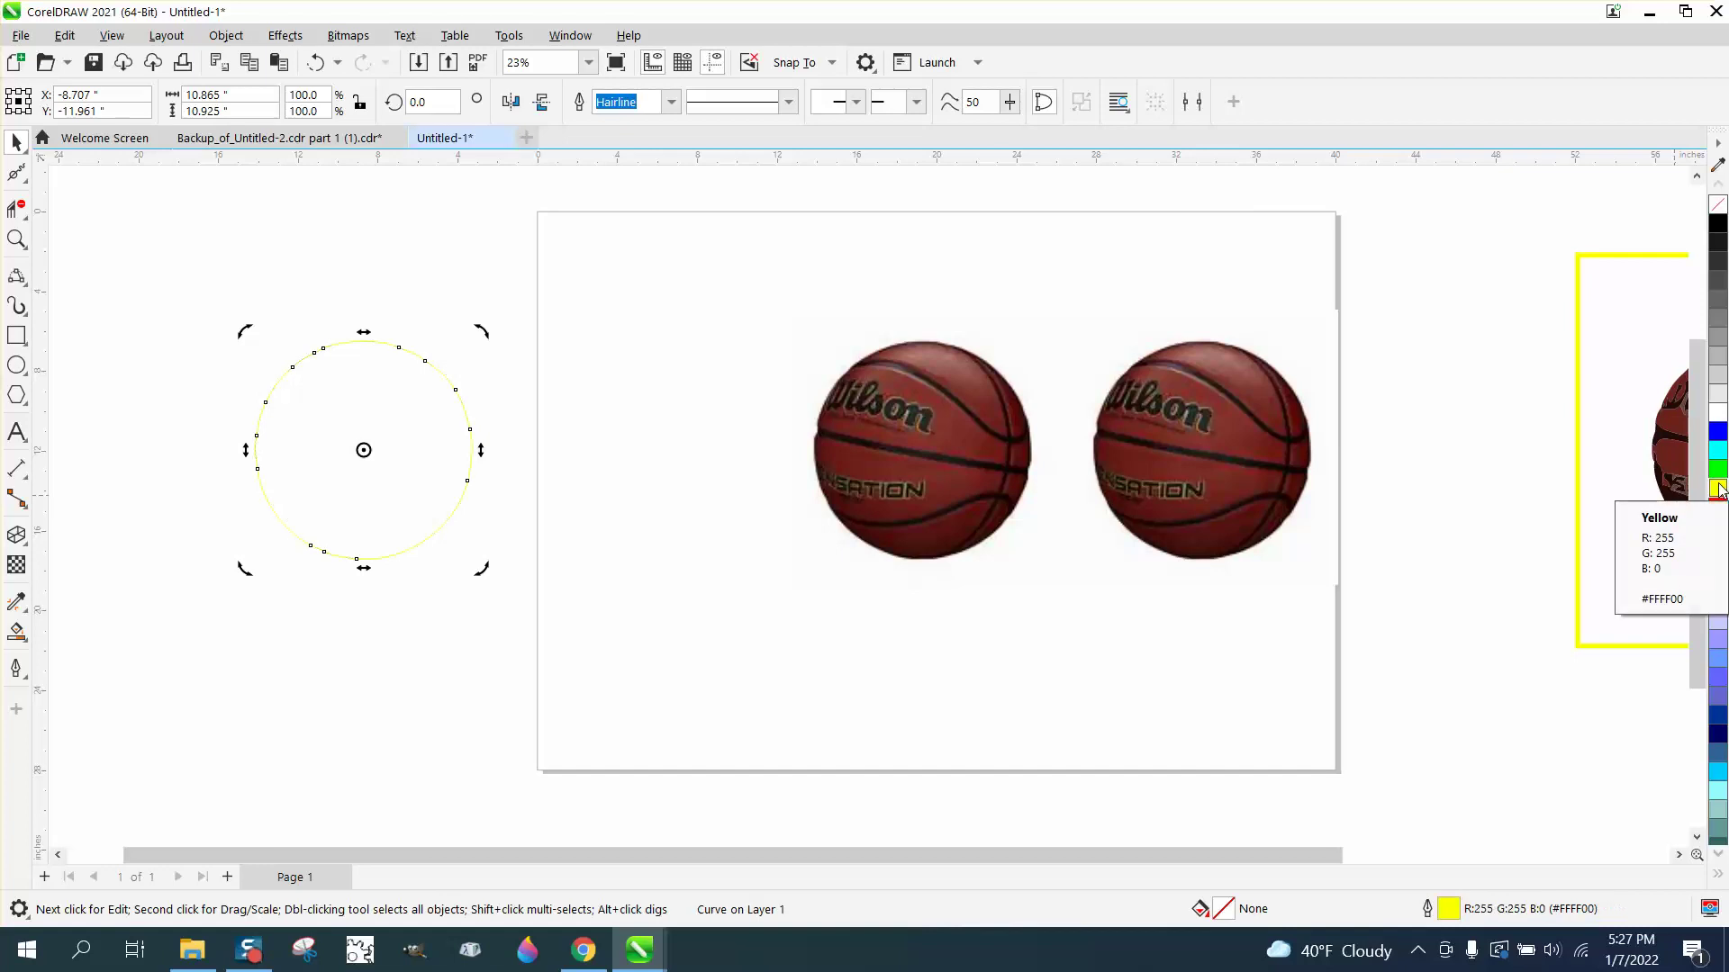
{"action": "key", "text": "shift+Right"}
{"action": "key", "text": "shift+Right"}
{"action": "key", "text": "shift+Right"}
{"action": "key", "text": "shift+Right"}
{"action": "key", "text": "shift+Right"}
{"action": "key", "text": "shift+Right"}
{"action": "key", "text": "shift+Right"}
{"action": "key", "text": "shift+Right"}
{"action": "key", "text": "shift+Right"}
{"action": "key", "text": "shift+Right"}
{"action": "key", "text": "shift+Right"}
{"action": "key", "text": "shift+Right"}
{"action": "key", "text": "shift+Right"}
{"action": "key", "text": "shift+Right"}
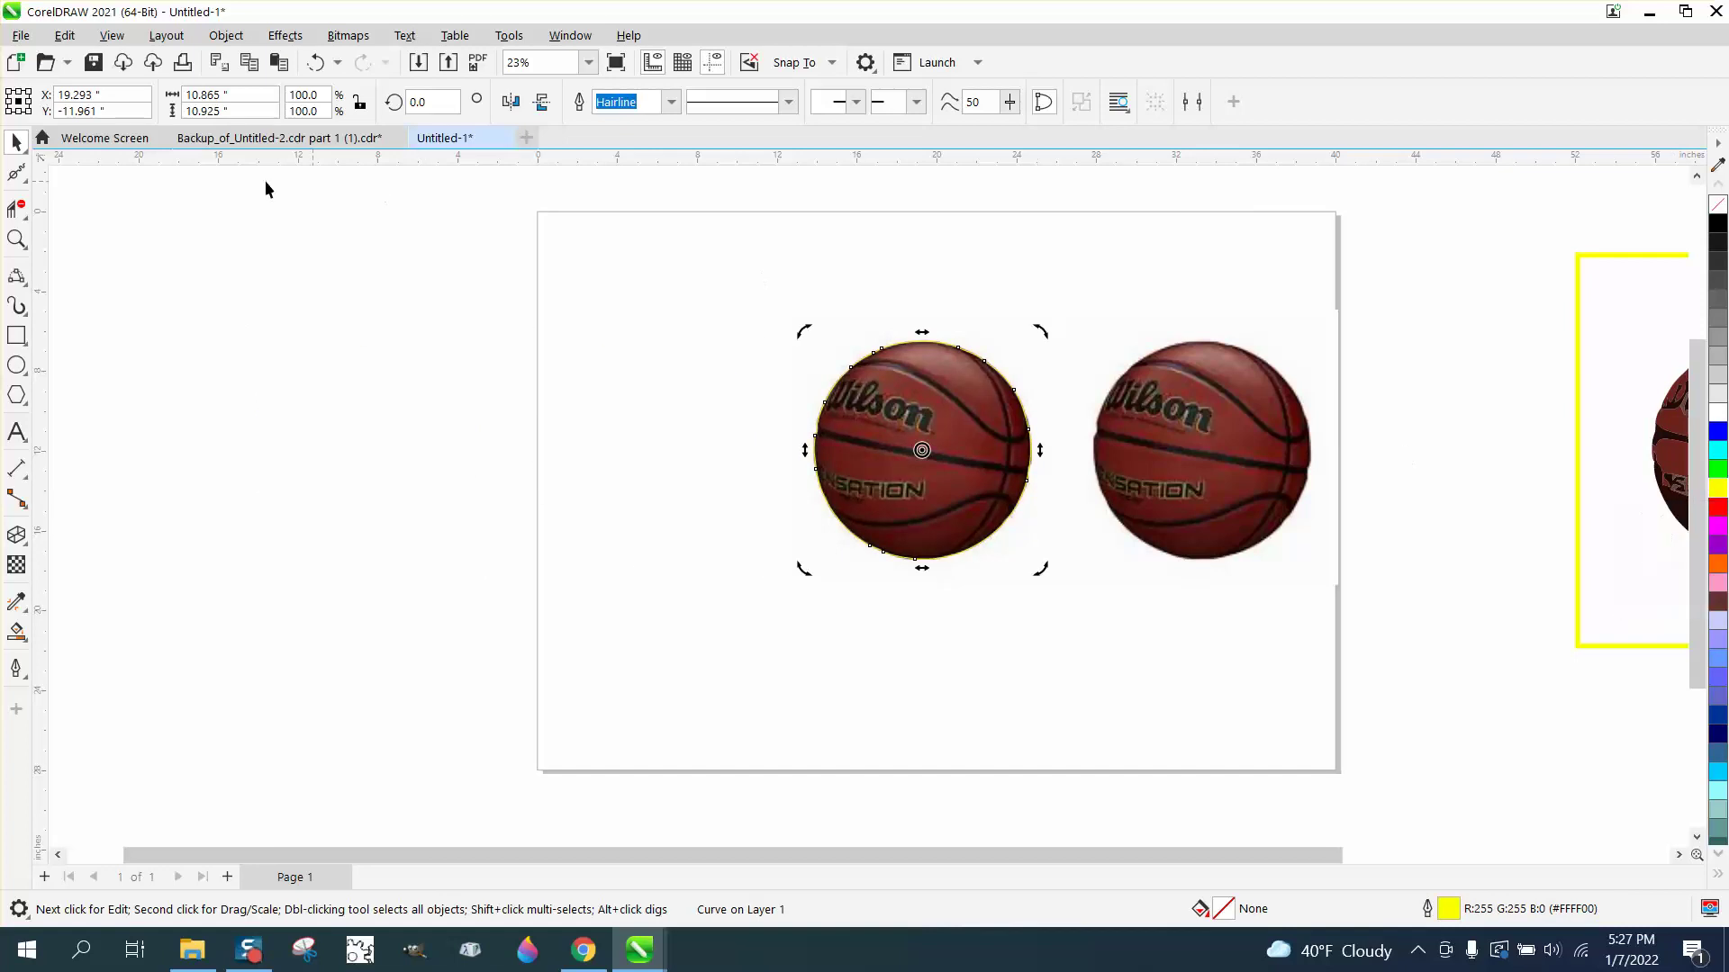
{"action": "left_click", "coordinate": [16, 240]}
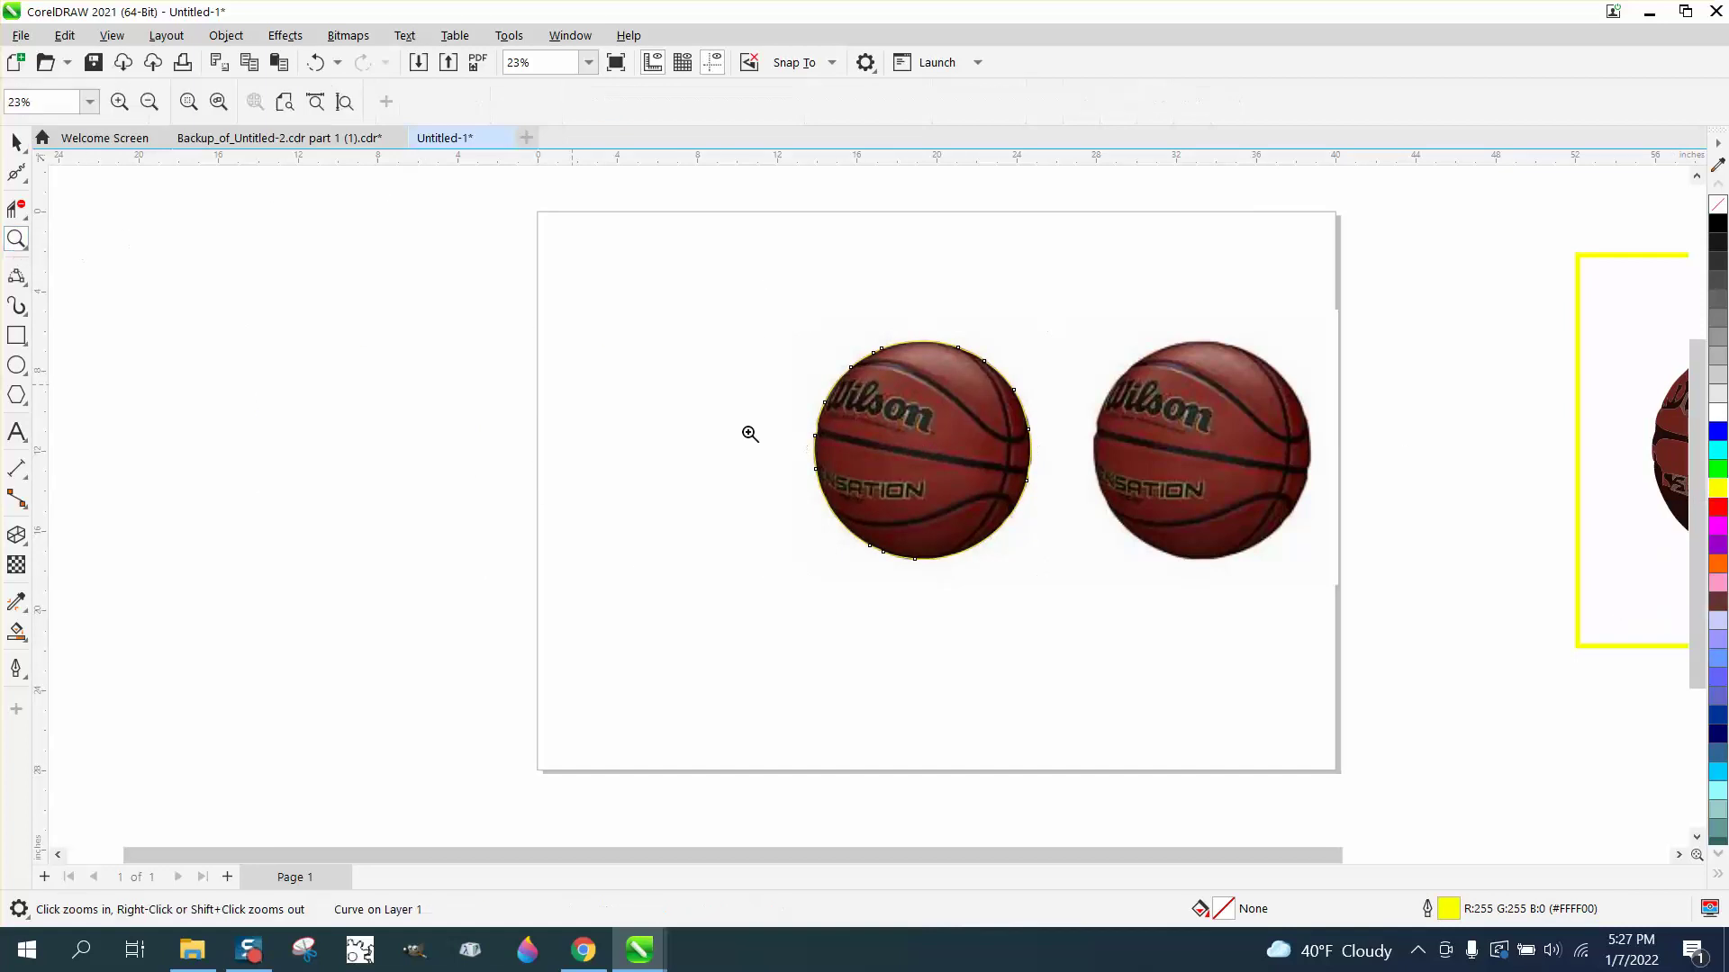
{"action": "left_click", "coordinate": [1098, 495]}
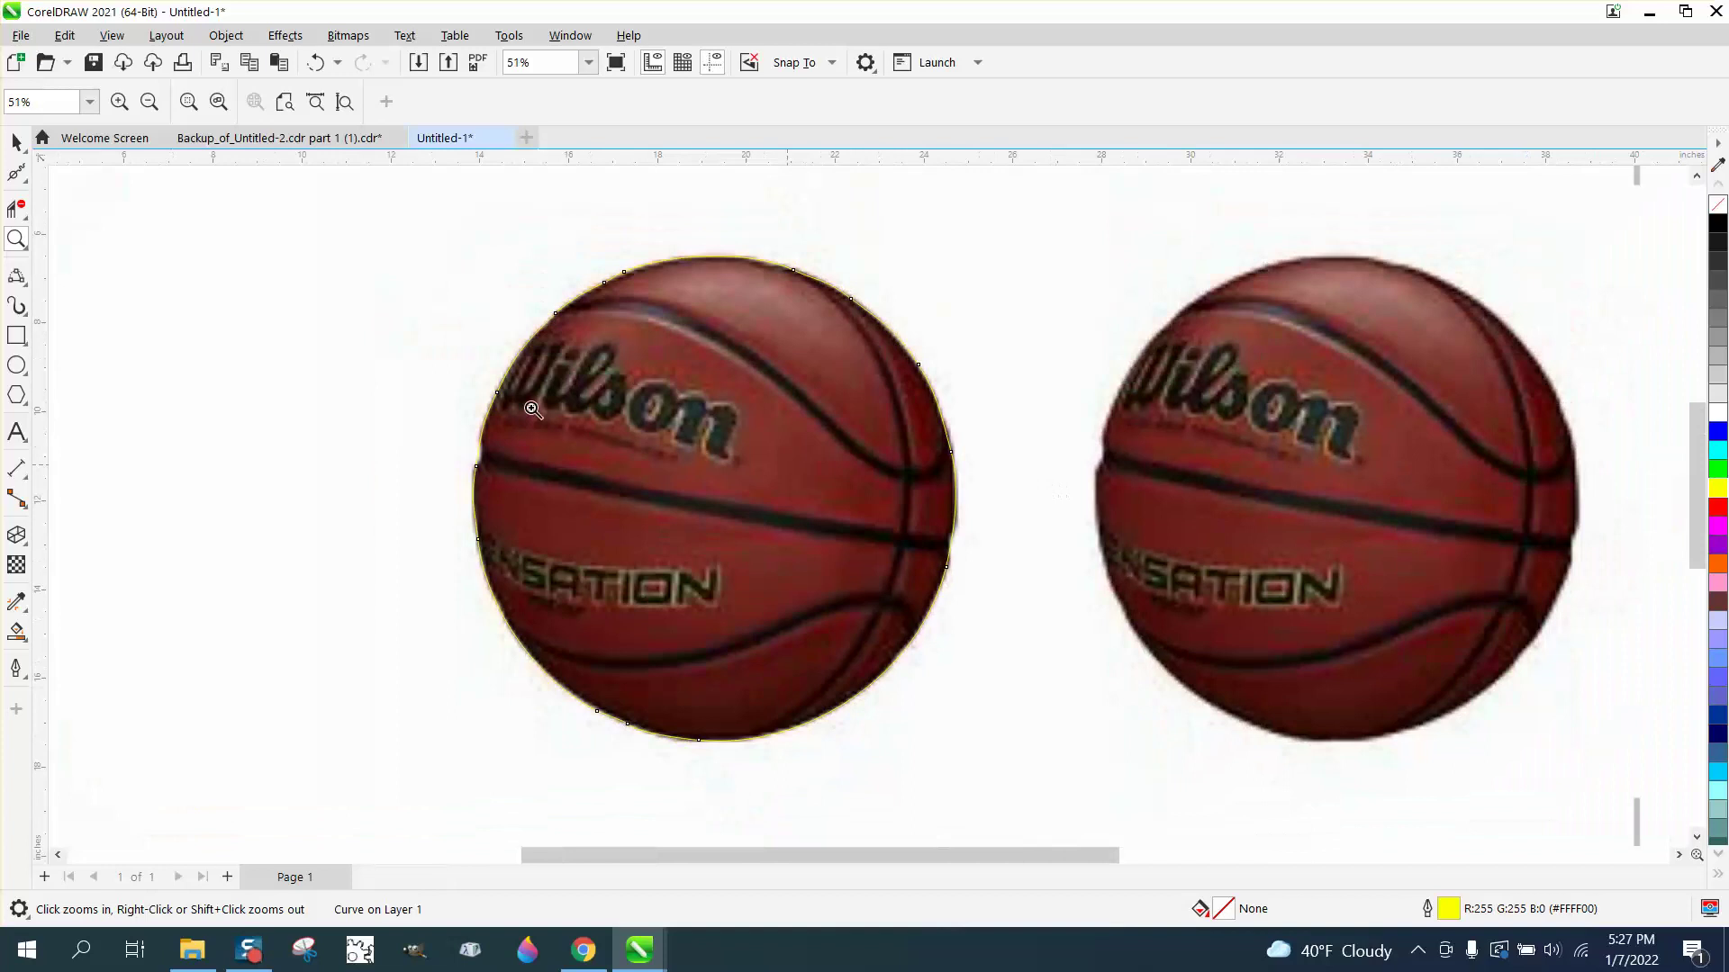
{"action": "key", "text": "space"}
Step: Drag the yellow circle off to the left and select the left basketball photo
{"action": "scroll", "coordinate": [475, 306], "scroll_direction": "down", "scroll_amount": 1}
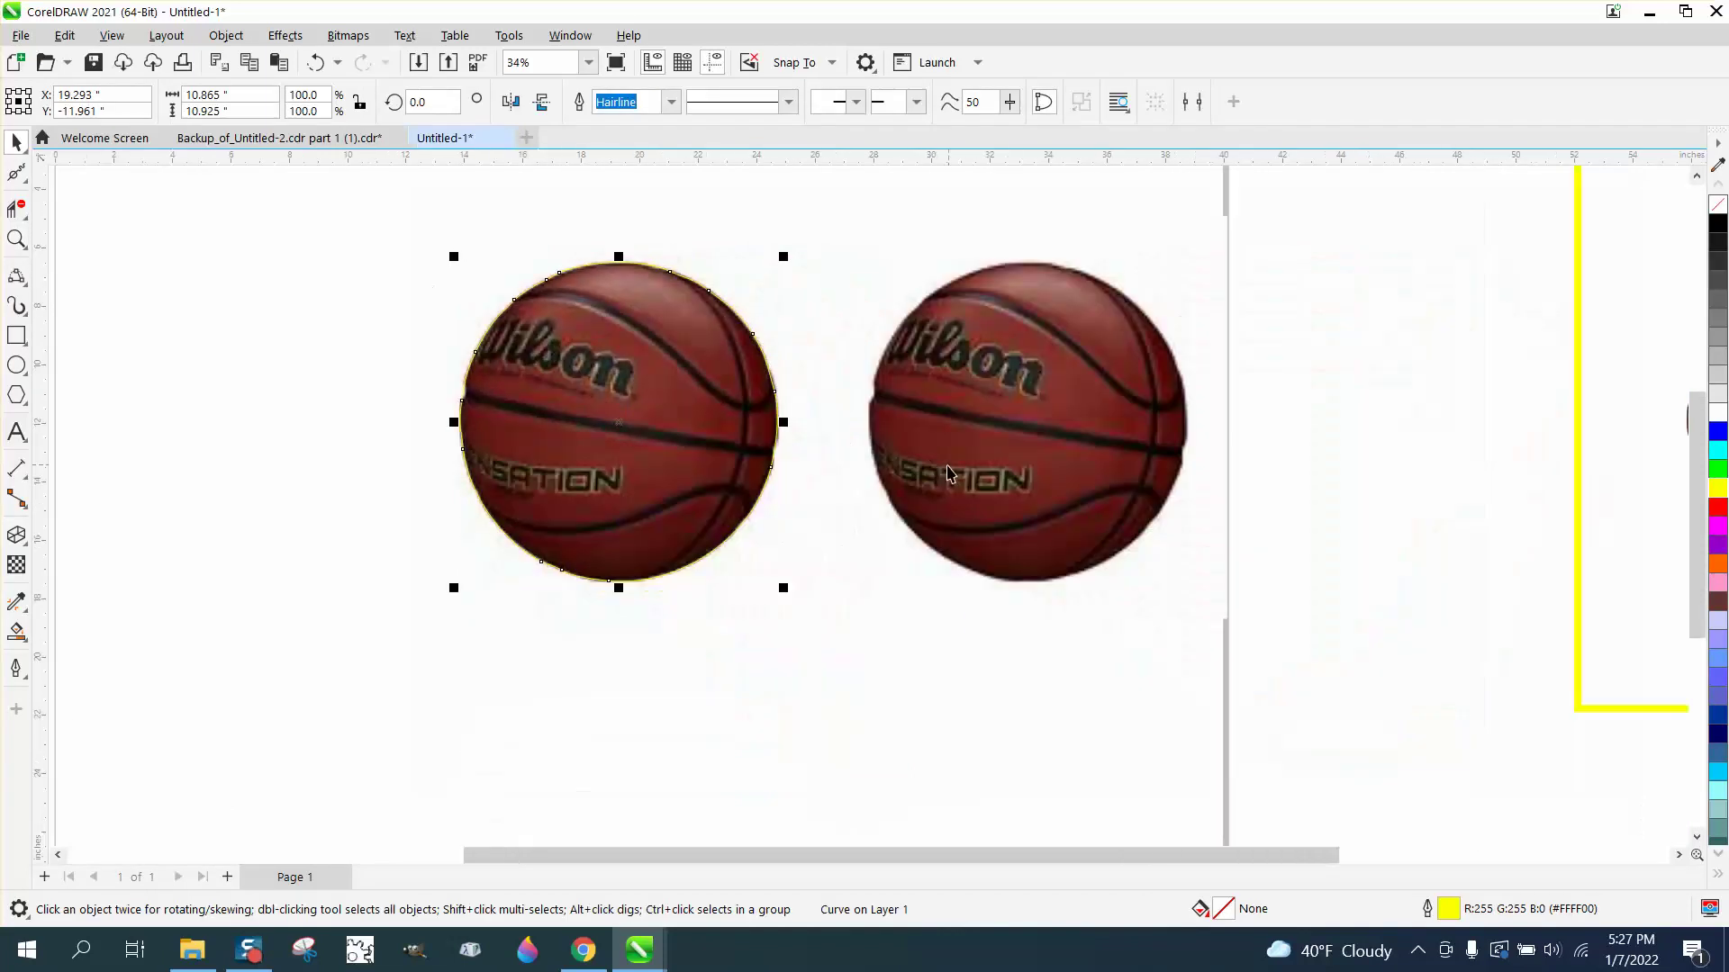
{"action": "left_click", "coordinate": [836, 655]}
{"action": "left_click", "coordinate": [636, 507]}
{"action": "scroll", "coordinate": [640, 491], "scroll_direction": "down", "scroll_amount": 1}
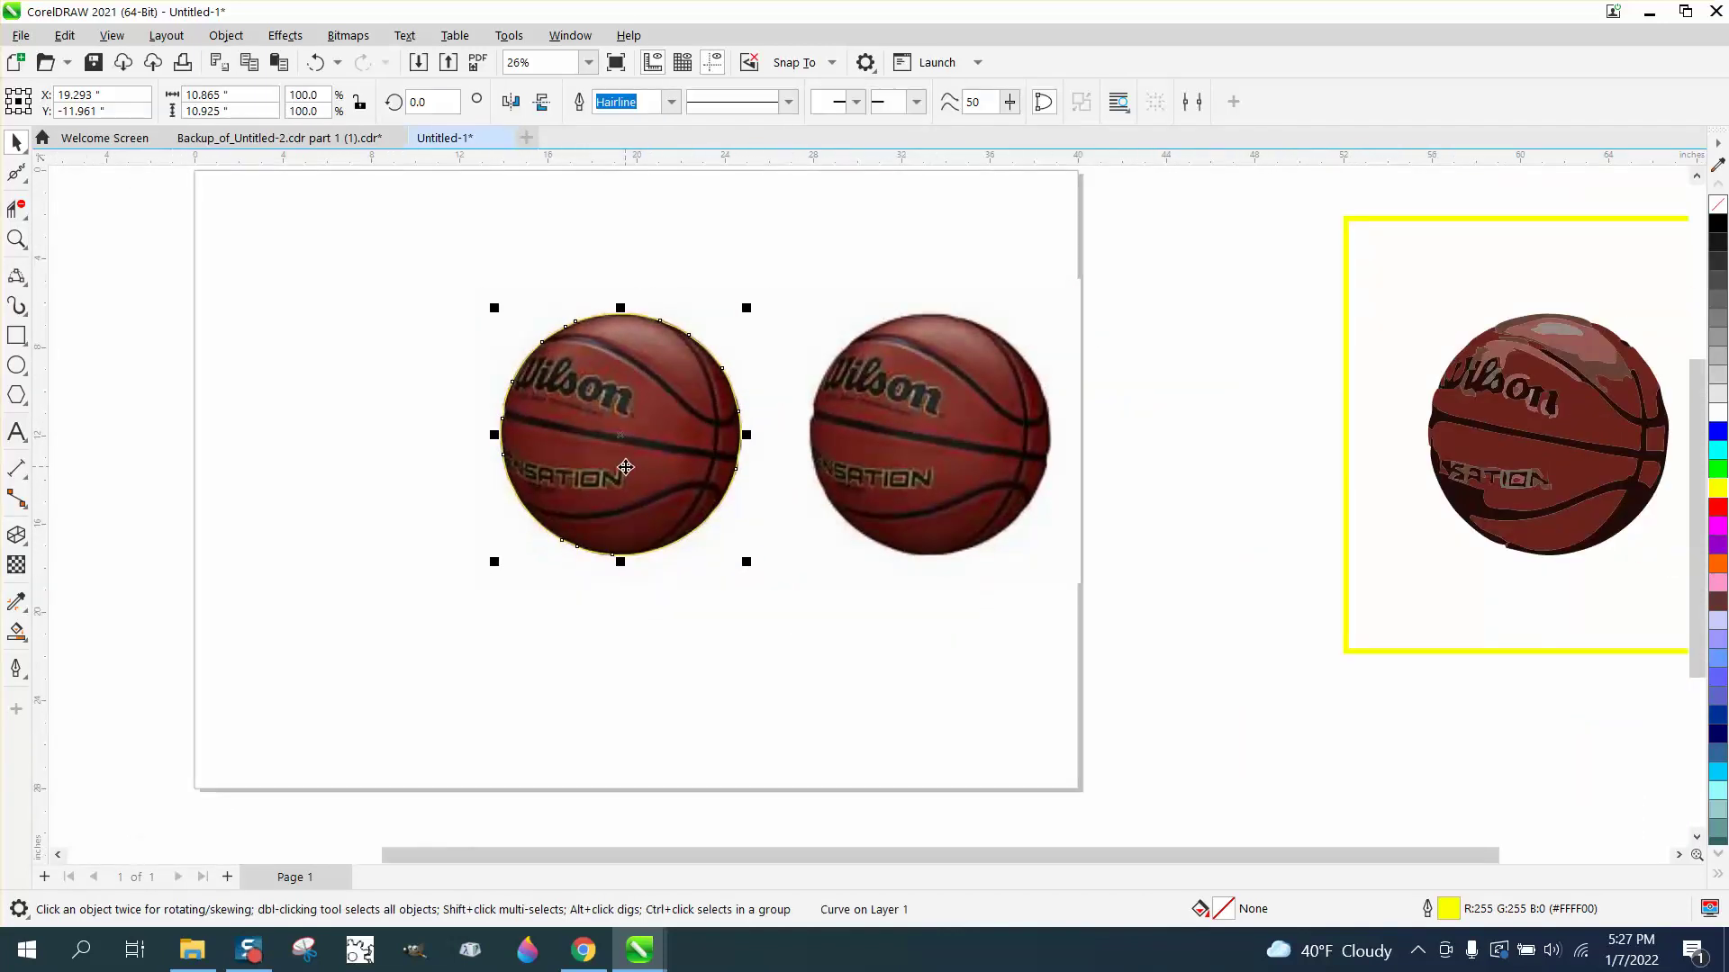
{"action": "left_click_drag", "start_coordinate": [626, 468], "coordinate": [317, 468]}
{"action": "left_click", "coordinate": [628, 463]}
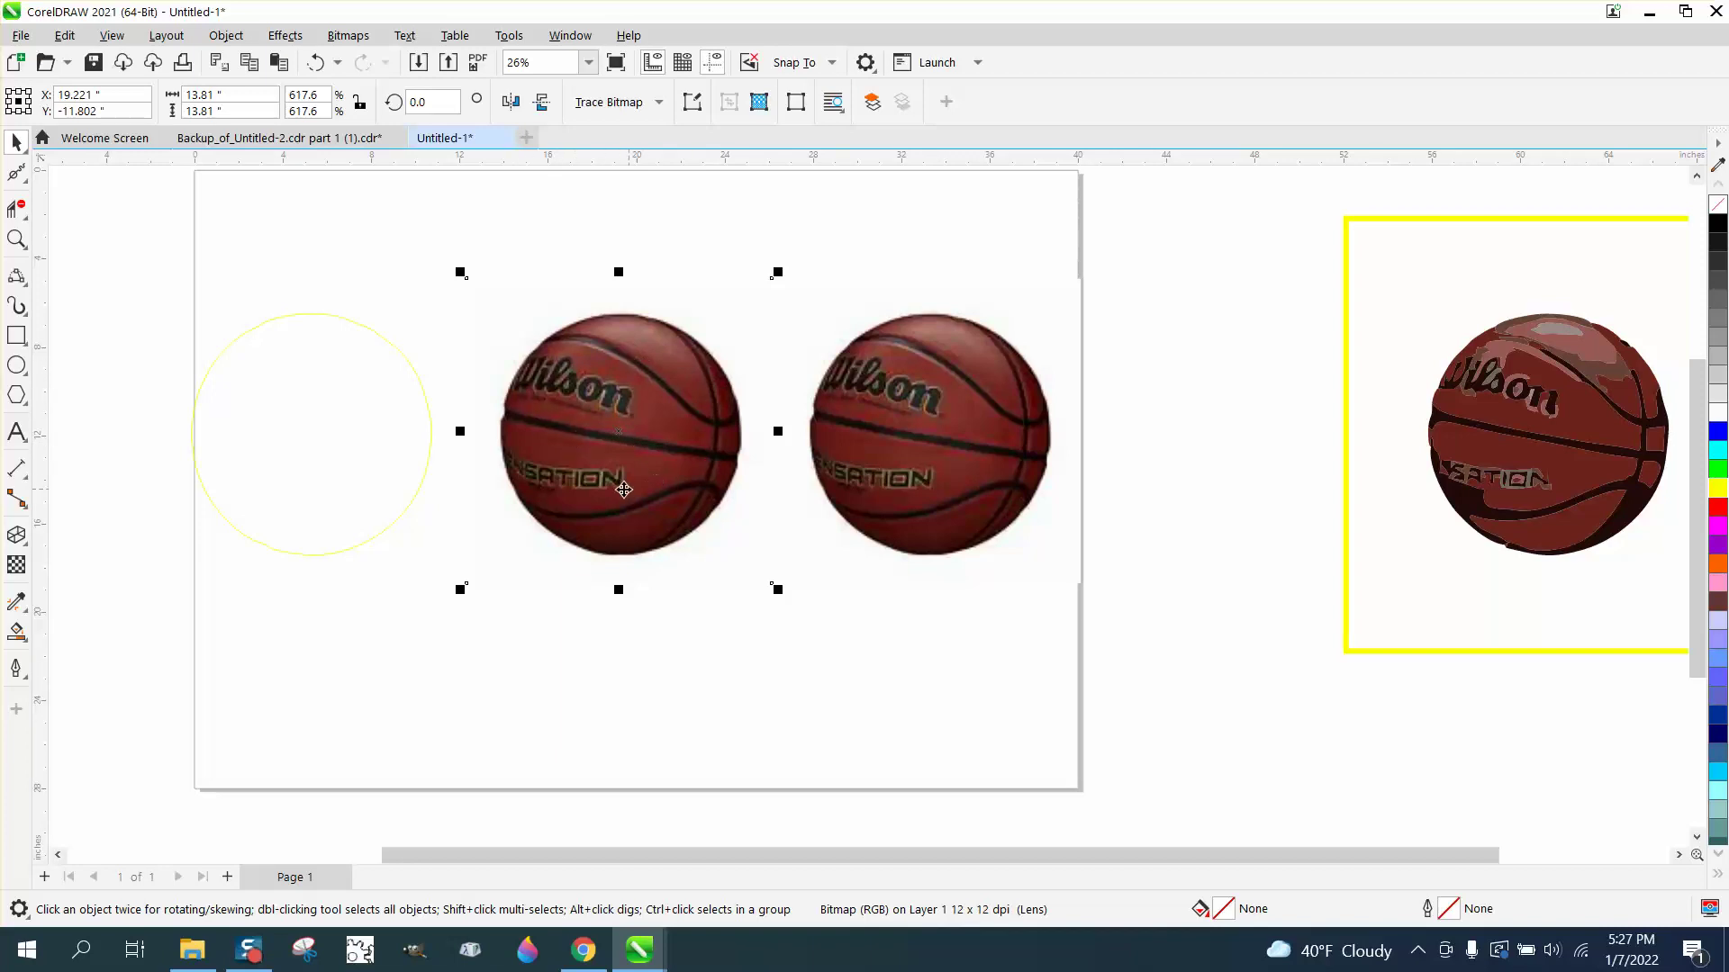
Step: Set the left photo's transparency to 66 and zoom in on the faded ball
{"action": "left_click", "coordinate": [25, 574]}
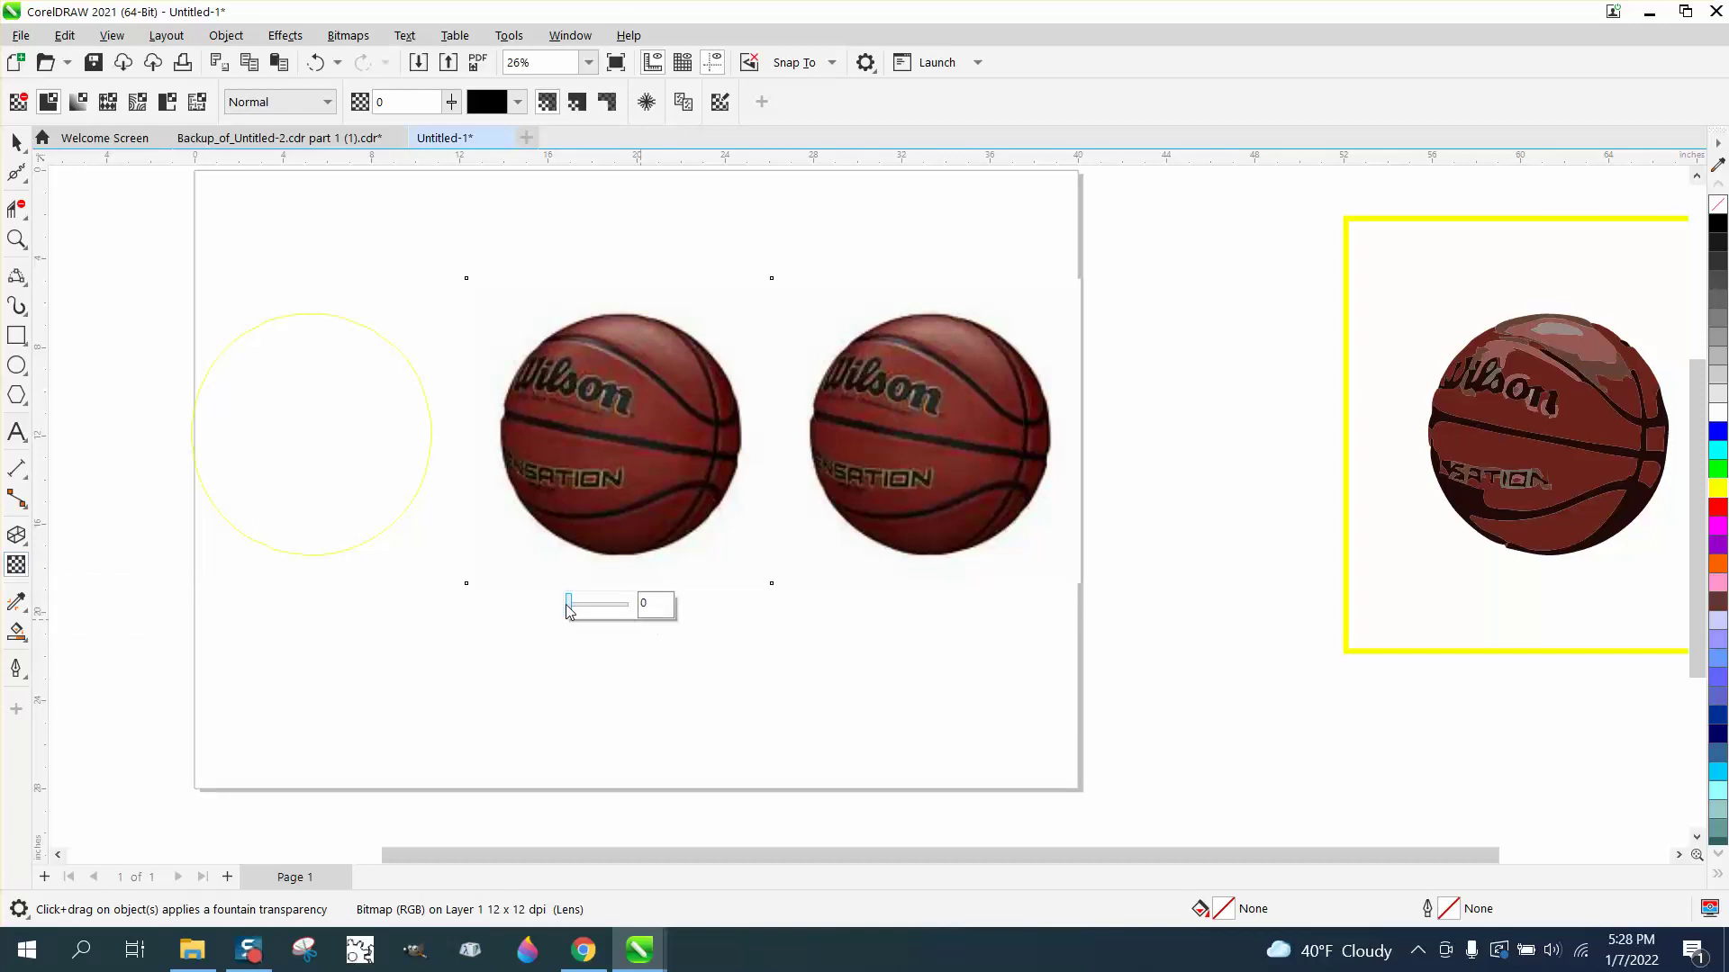
{"action": "left_click_drag", "start_coordinate": [569, 611], "coordinate": [612, 614]}
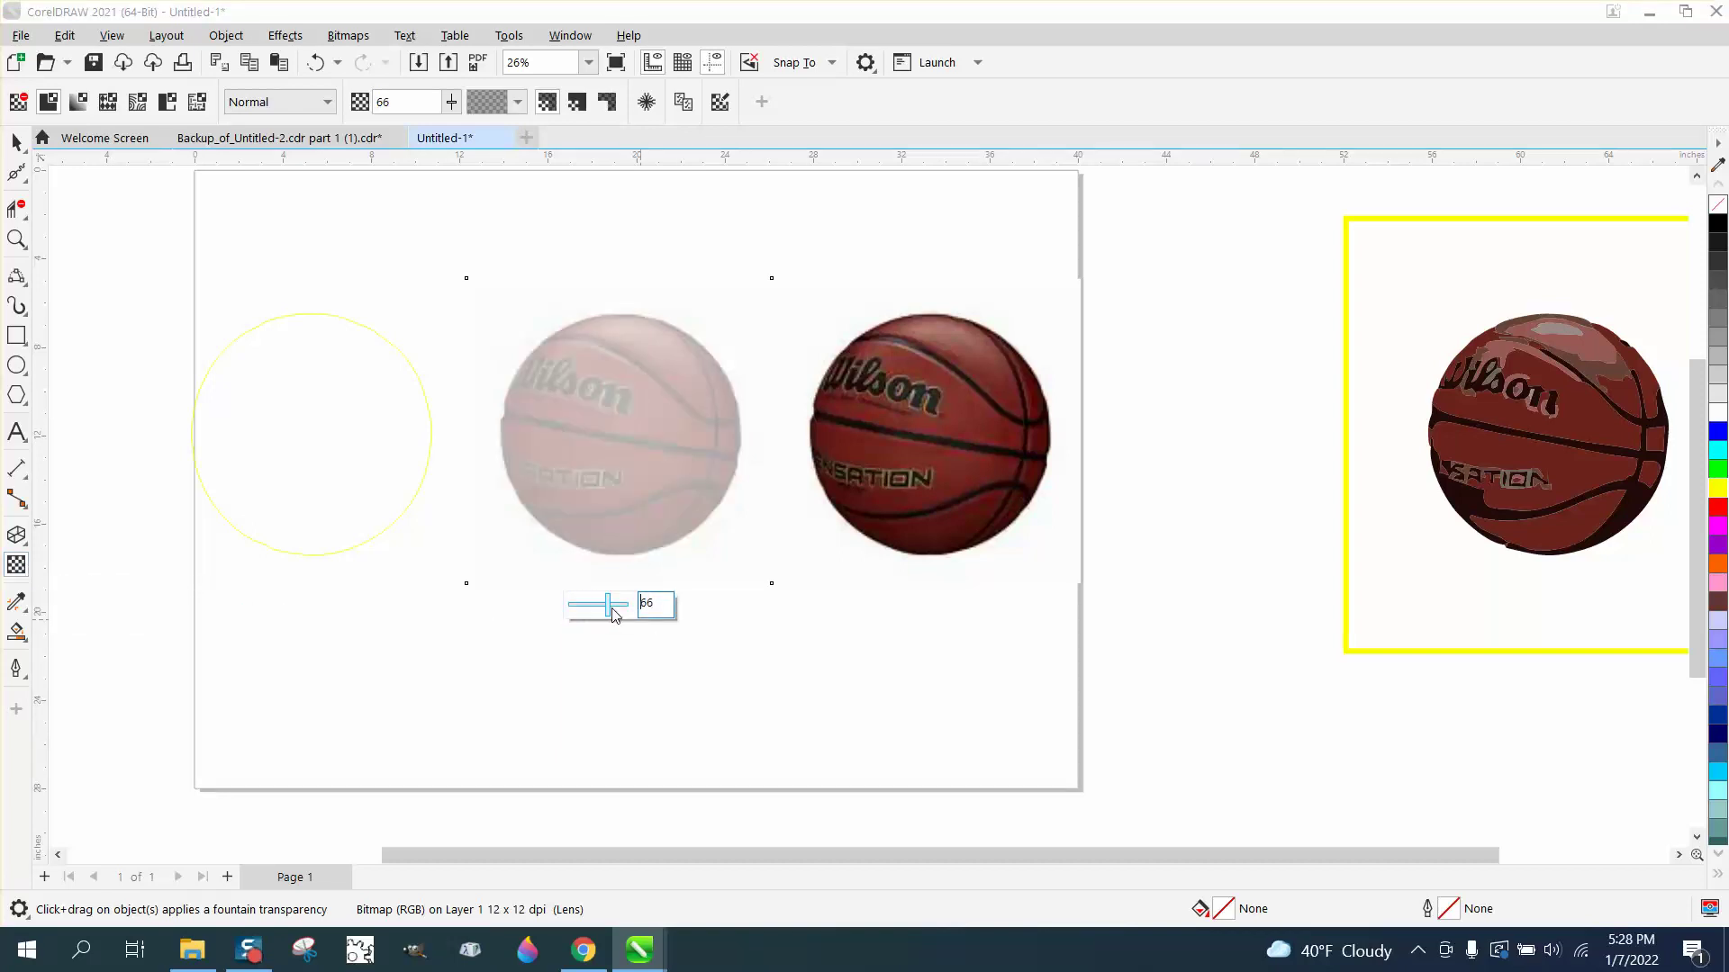
{"action": "left_click", "coordinate": [16, 238]}
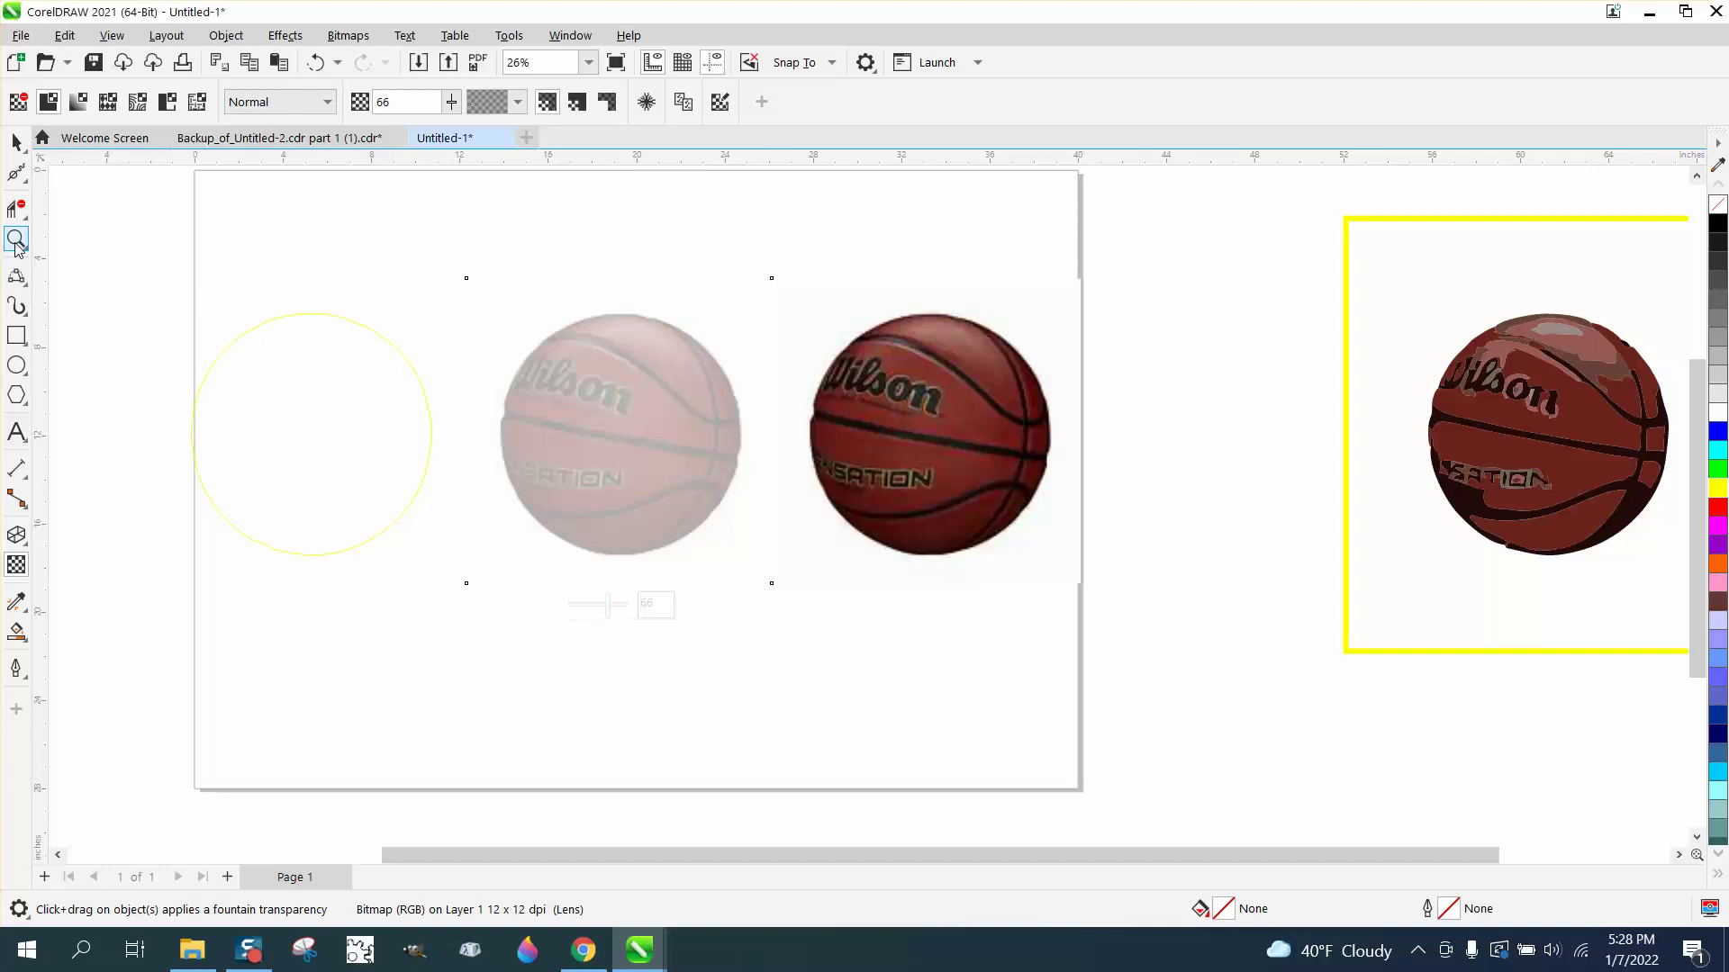
{"action": "left_click_drag", "start_coordinate": [475, 275], "coordinate": [821, 581]}
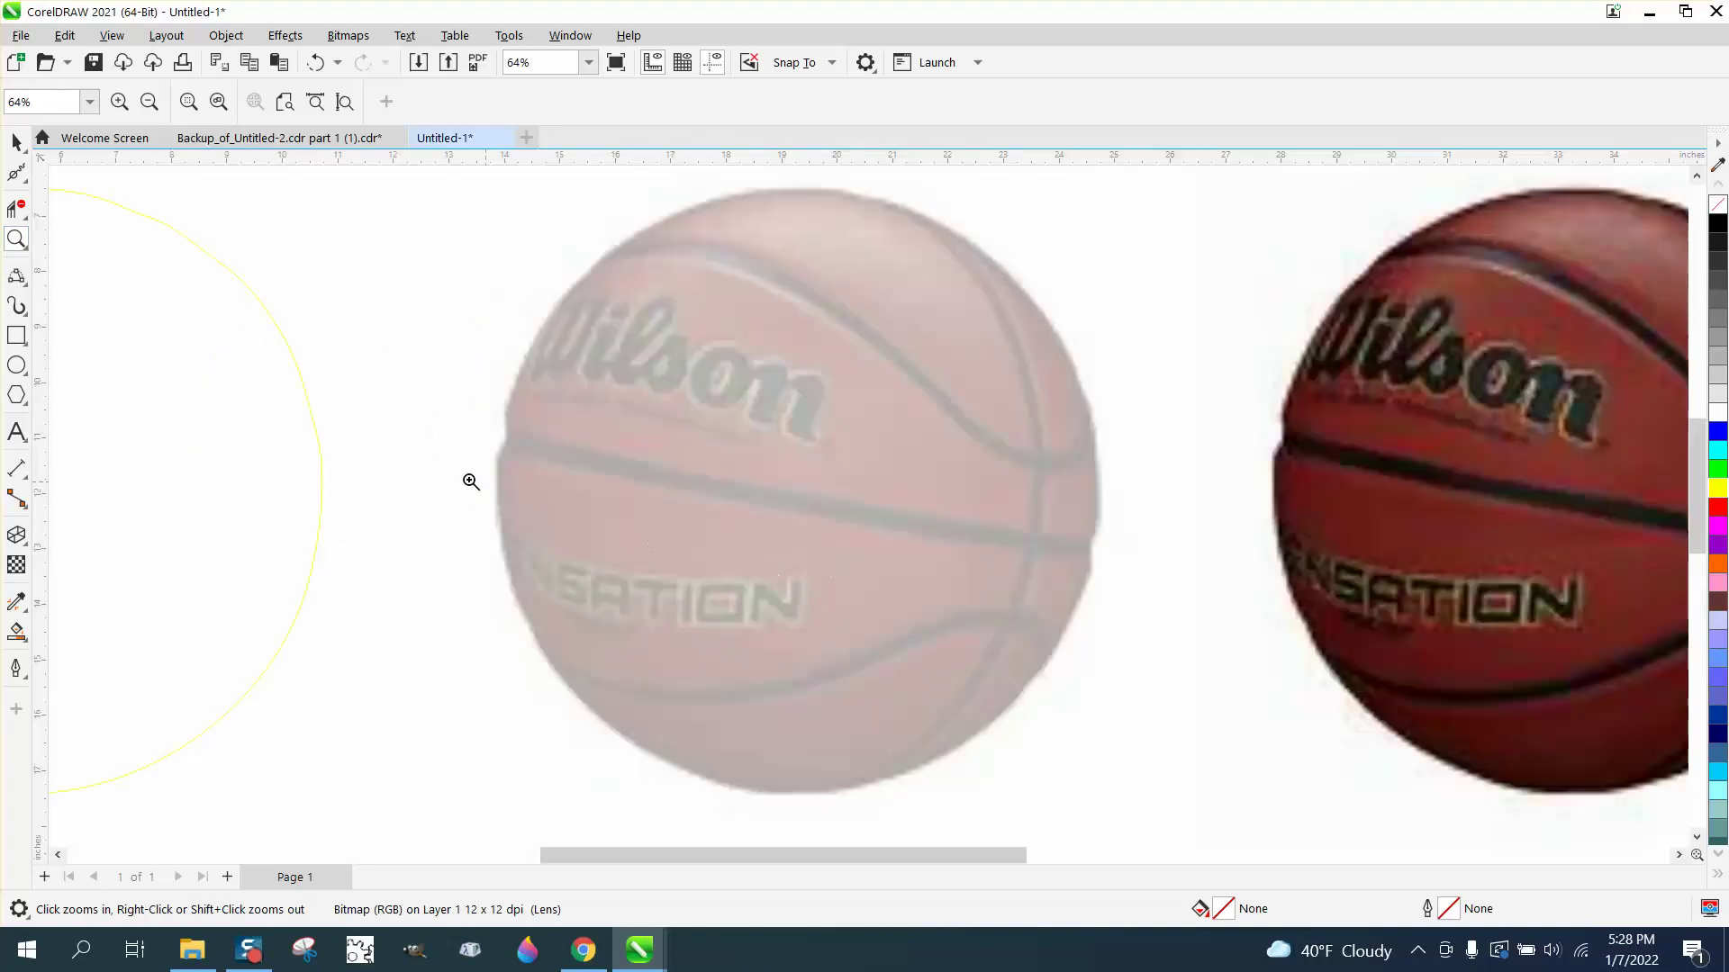
Step: Trace the horizontal, right vertical, short upper-right and top seams with 3-point curves
{"action": "left_click", "coordinate": [26, 283]}
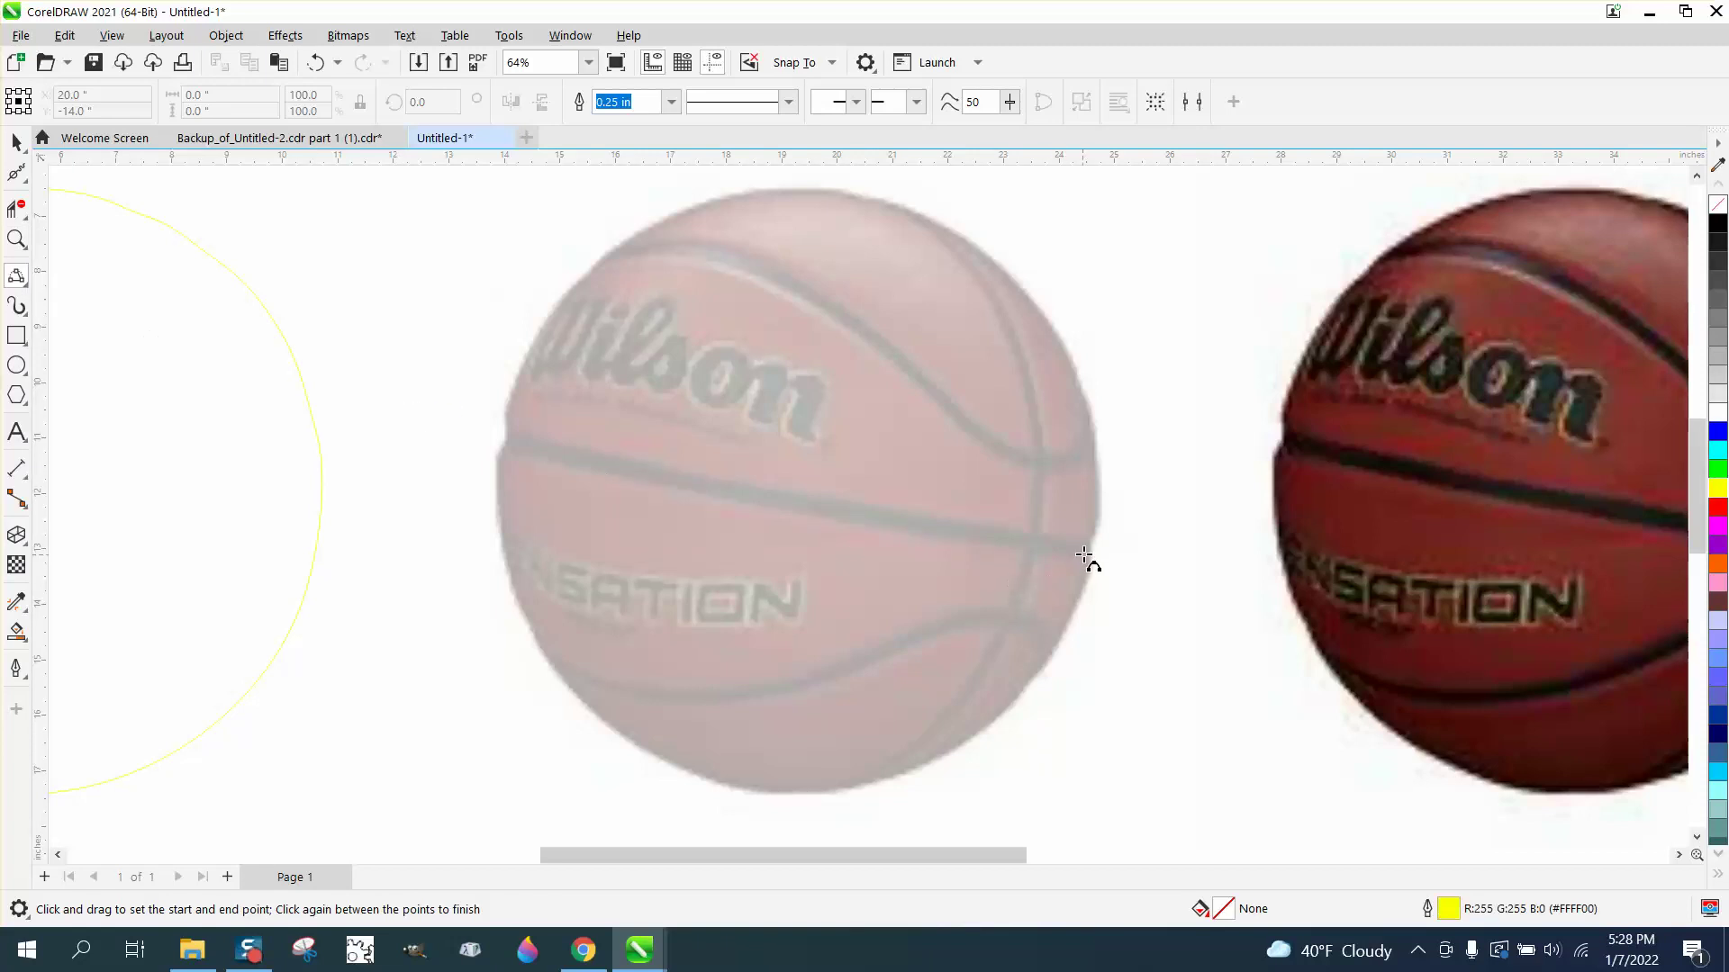
{"action": "left_click_drag", "start_coordinate": [1092, 552], "coordinate": [507, 439]}
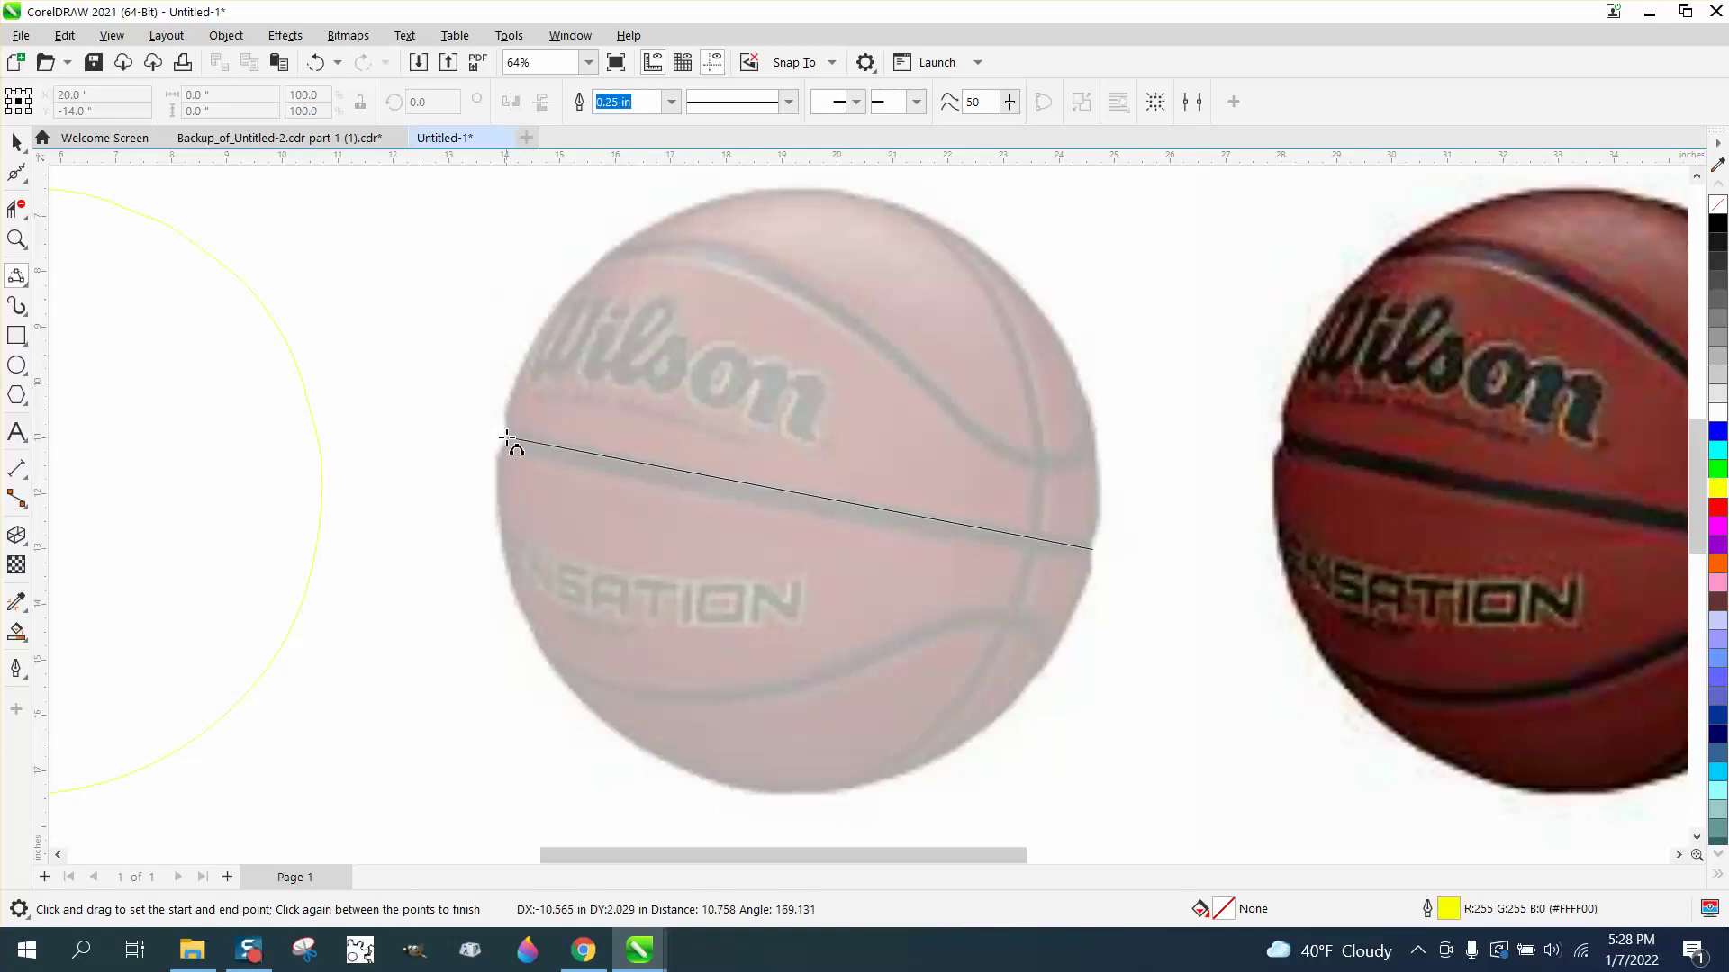
{"action": "left_click", "coordinate": [655, 479]}
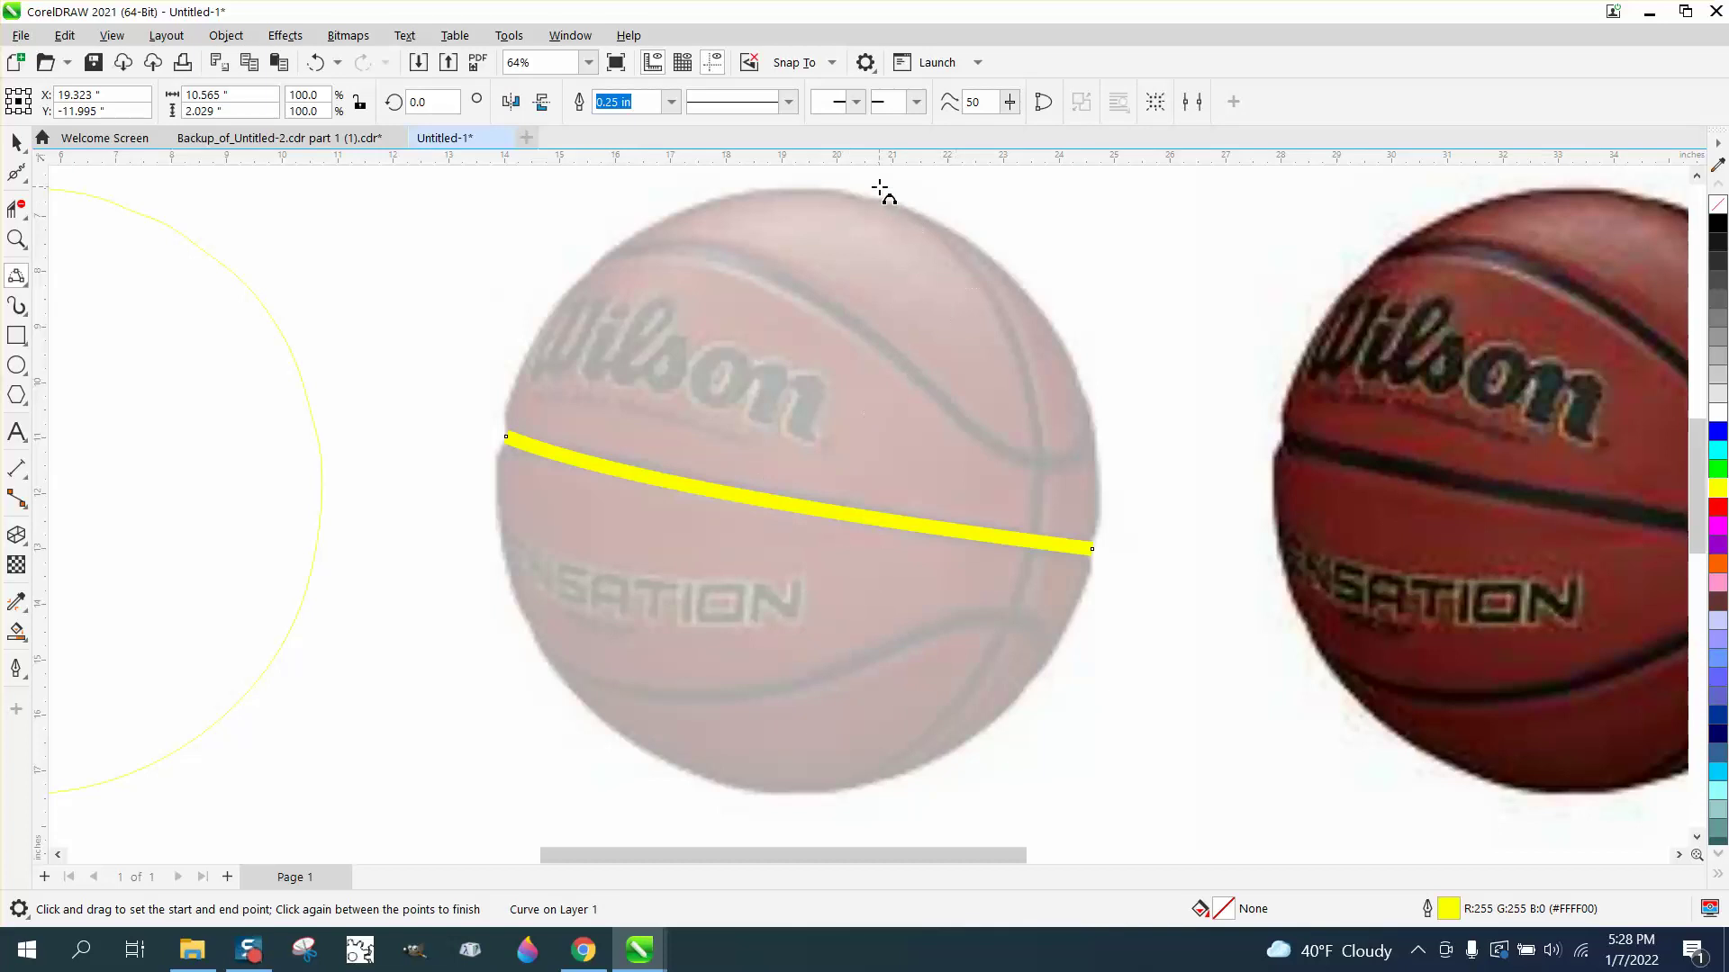
{"action": "left_click_drag", "start_coordinate": [898, 209], "coordinate": [874, 778]}
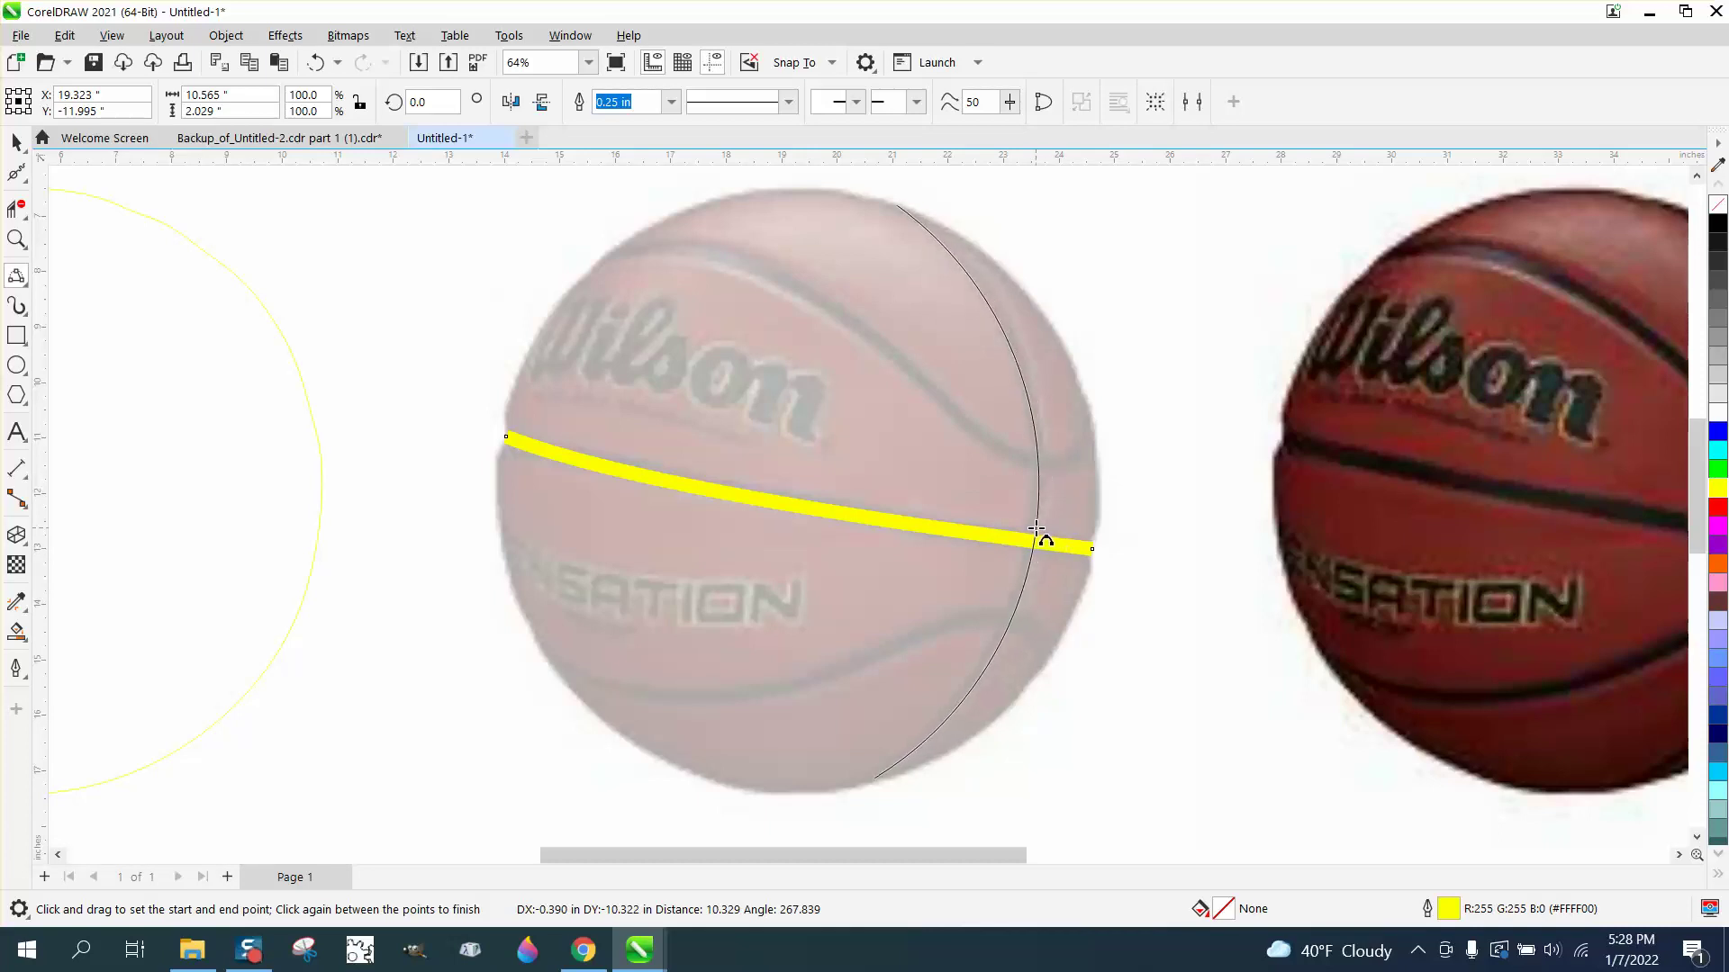
{"action": "left_click", "coordinate": [1038, 531]}
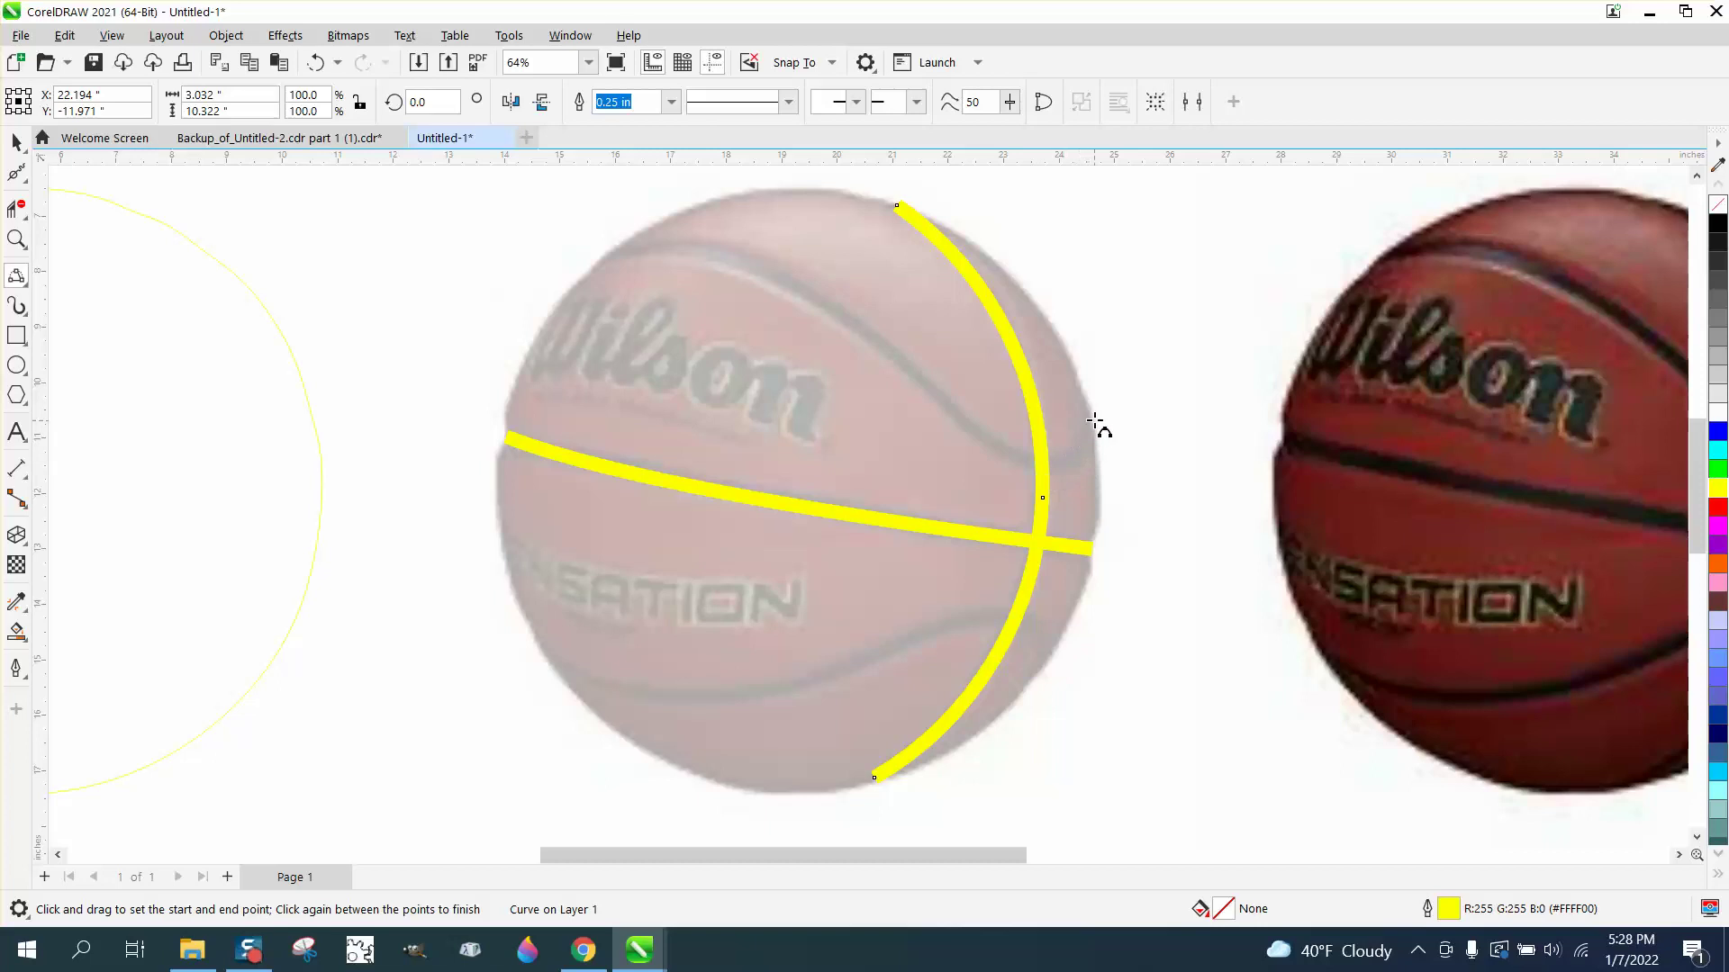
{"action": "left_click_drag", "start_coordinate": [1090, 413], "coordinate": [968, 420]}
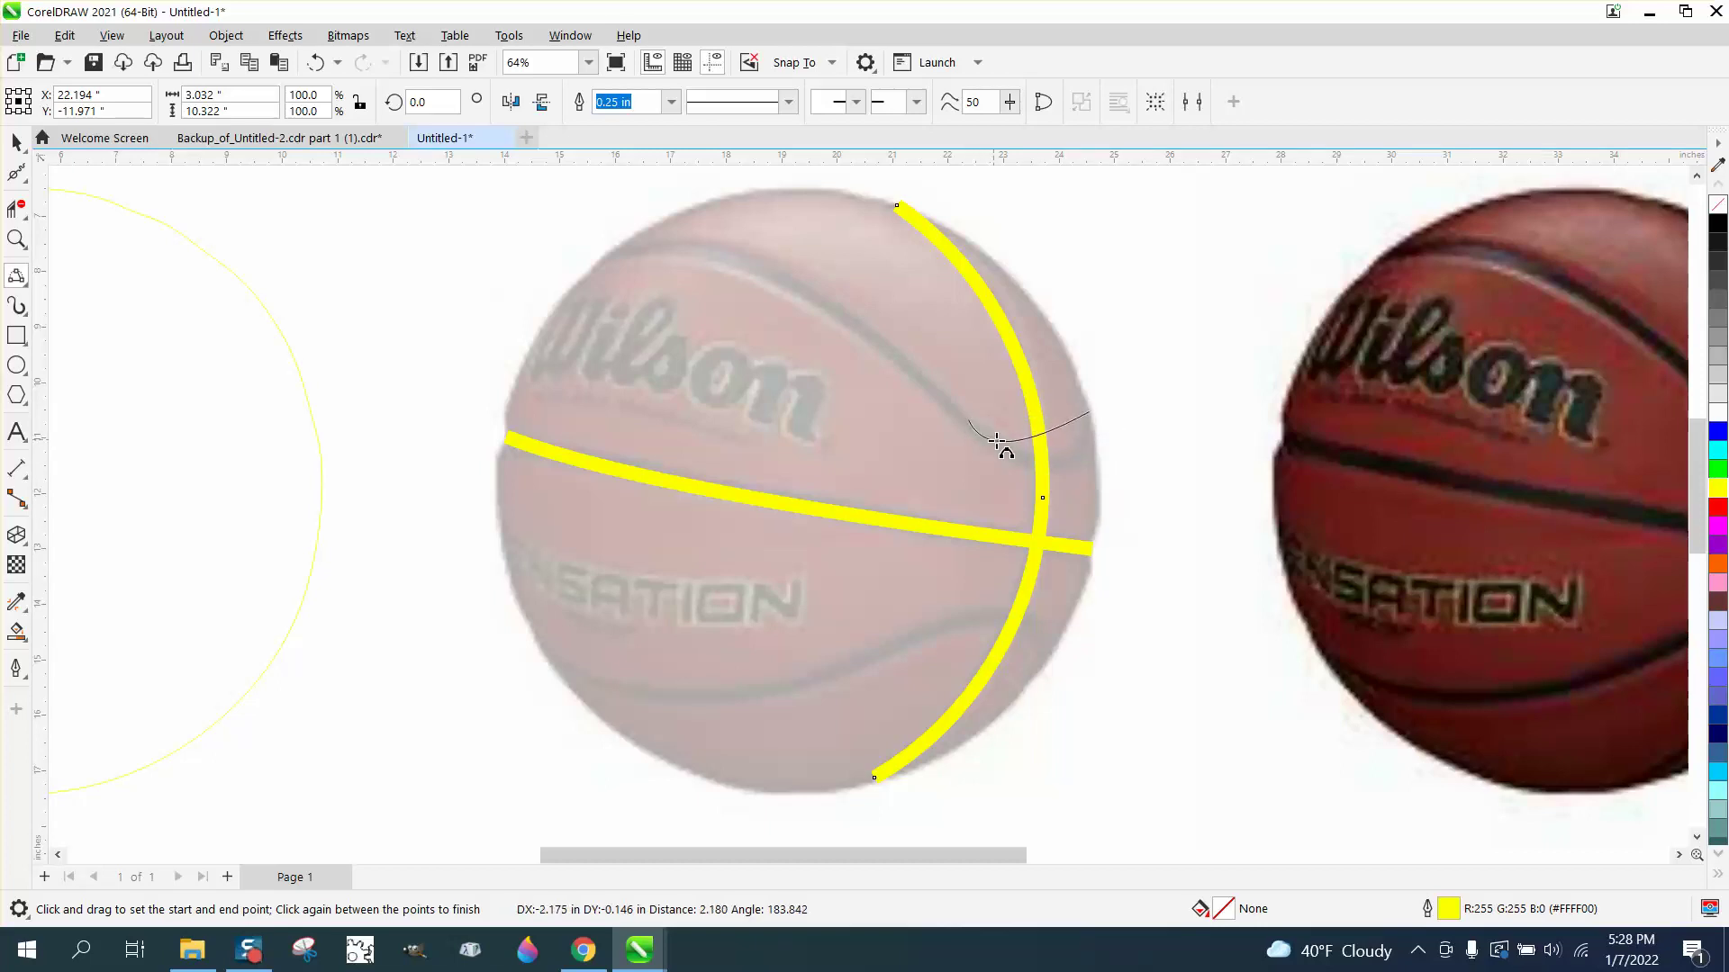
{"action": "left_click", "coordinate": [1057, 466]}
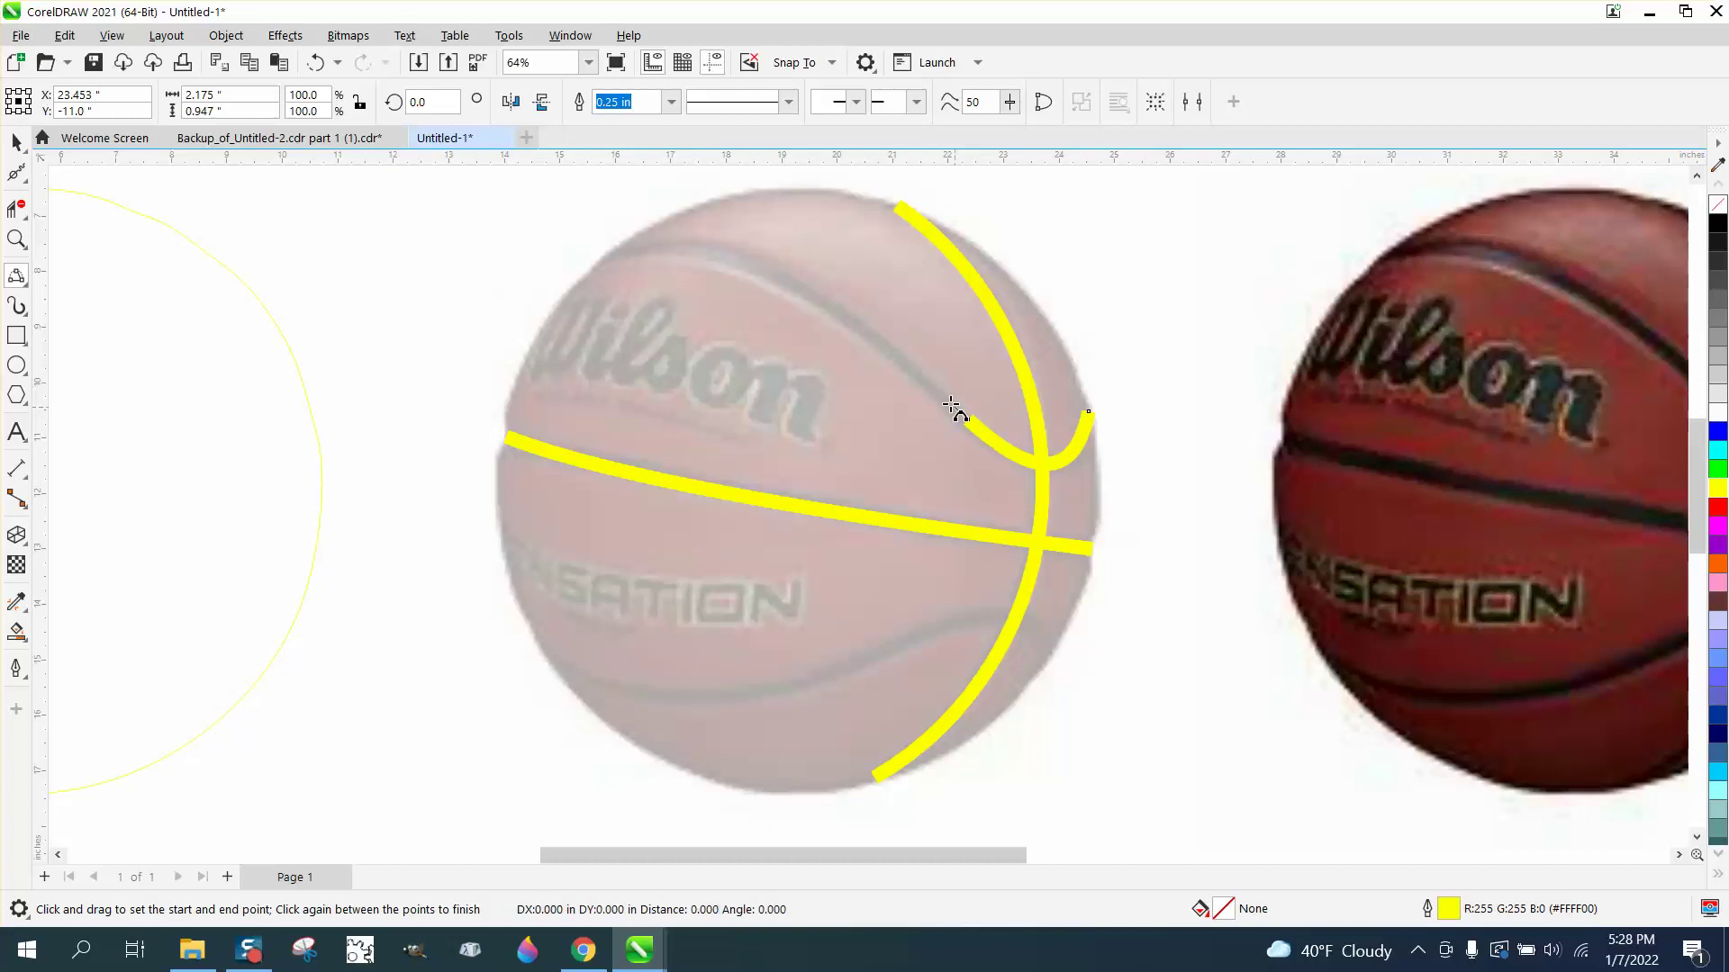
{"action": "left_click_drag", "start_coordinate": [951, 407], "coordinate": [605, 256]}
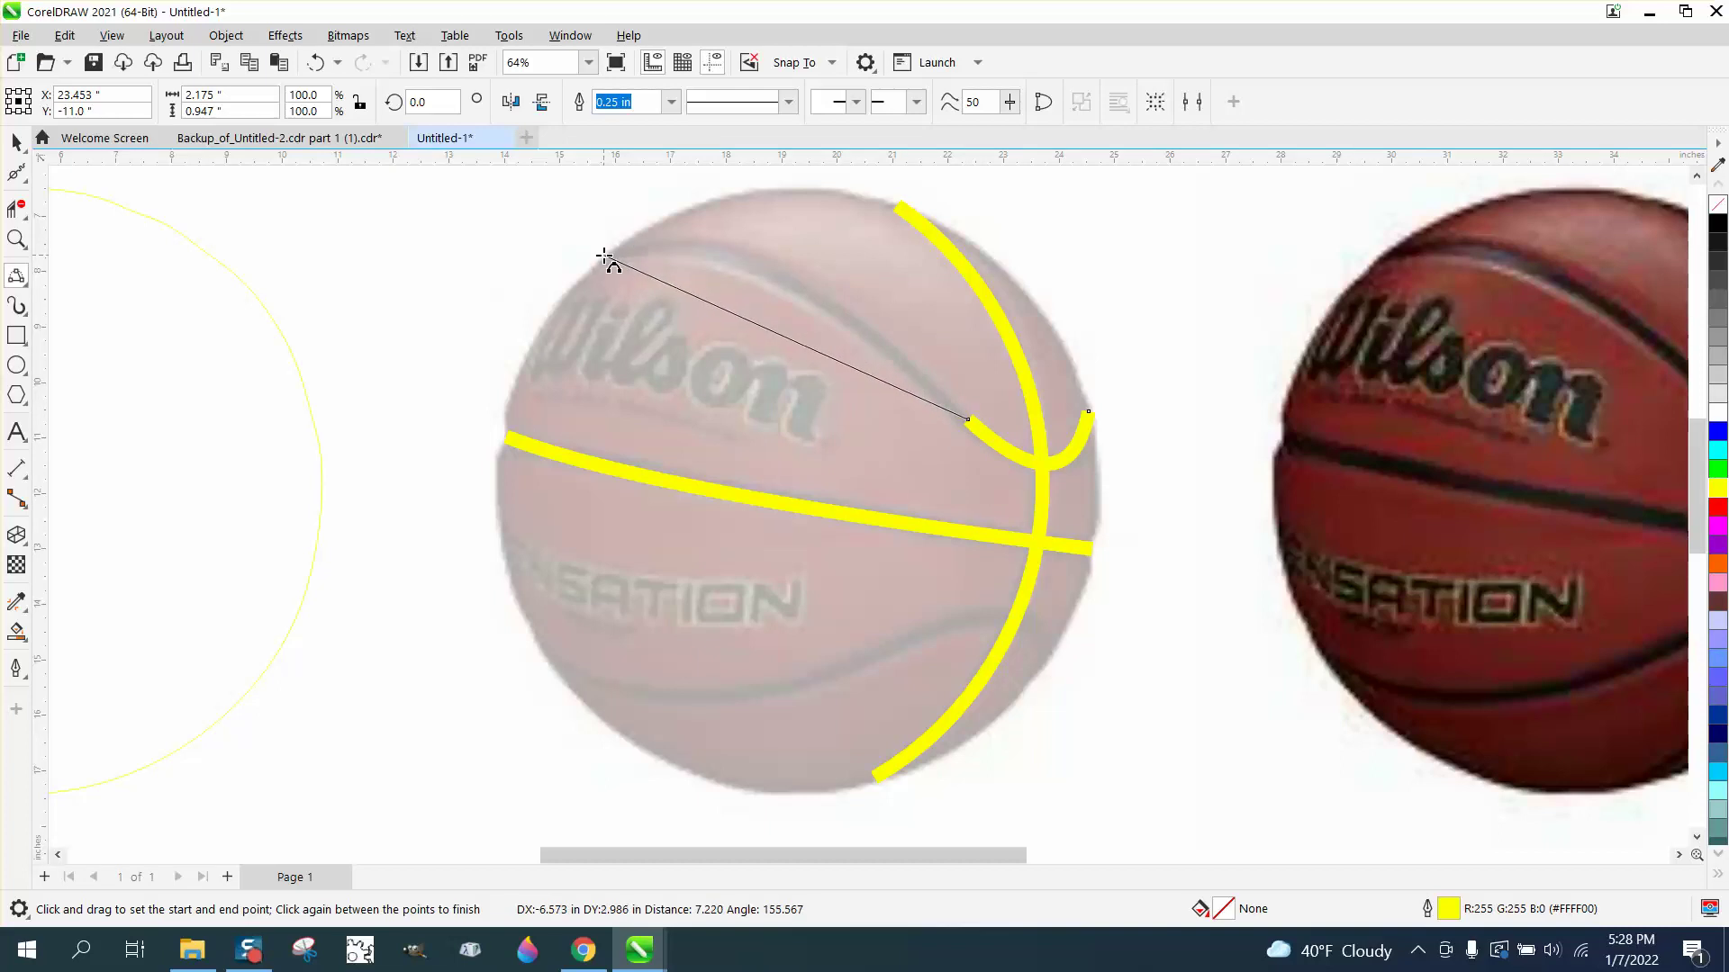
{"action": "left_click", "coordinate": [702, 248]}
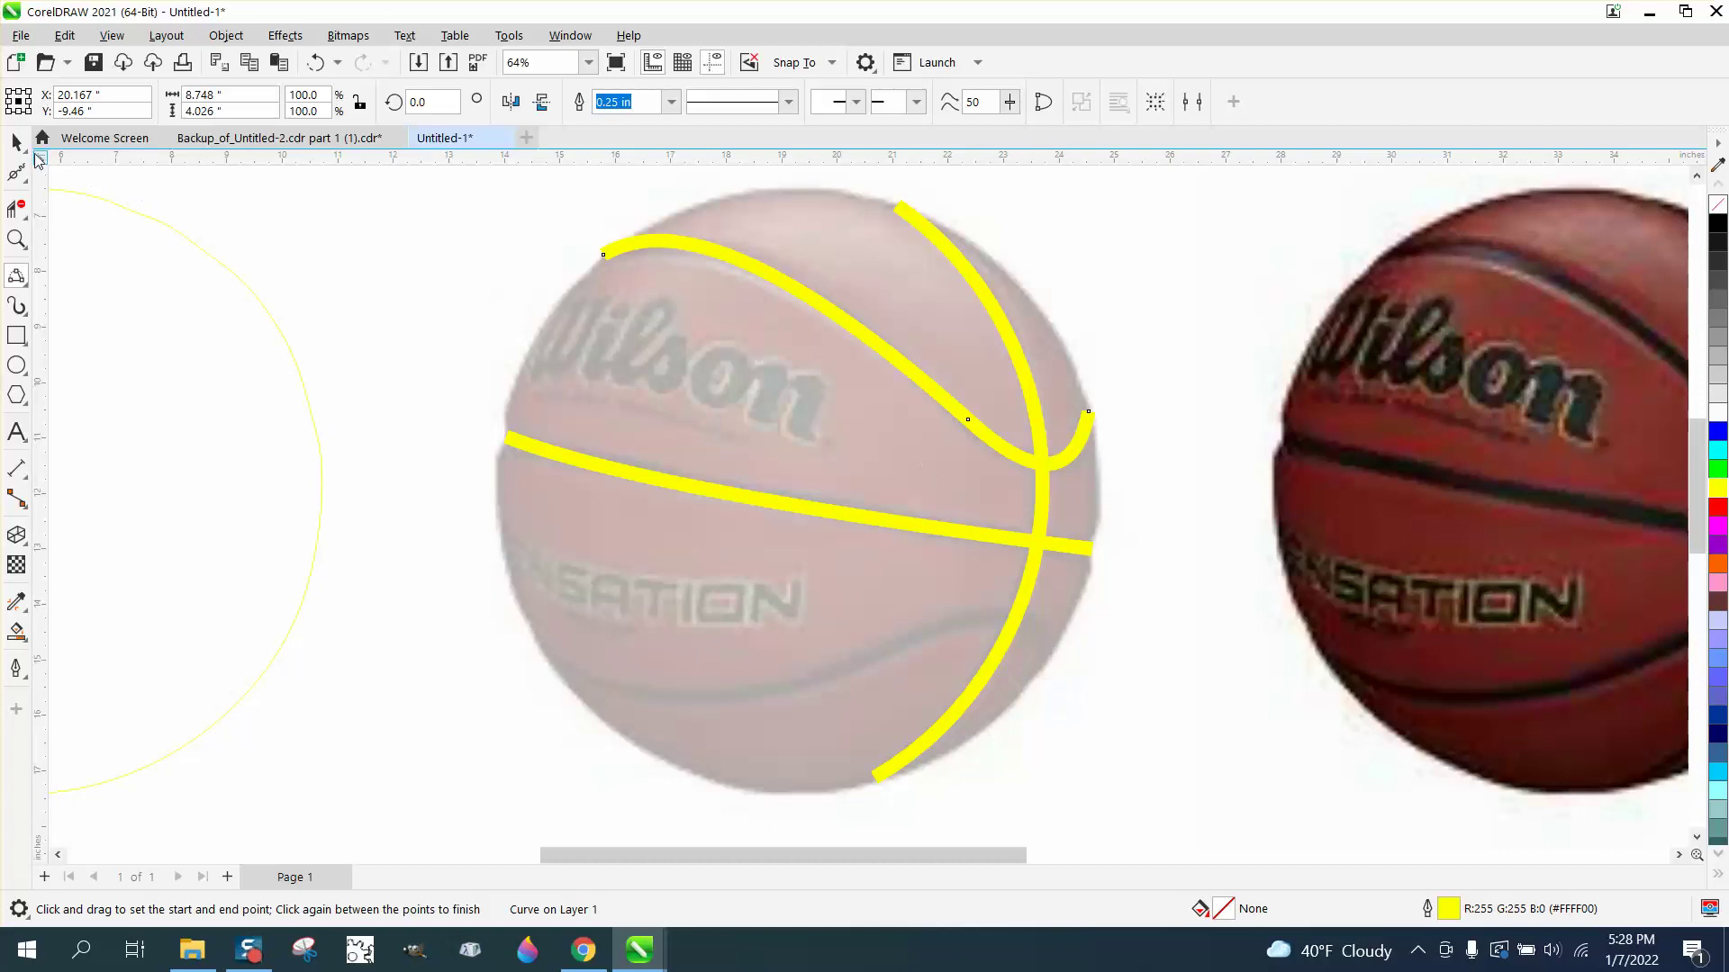
Step: Add a vertically mirrored copy of the top seam curve, undoing an accidental photo move
{"action": "left_click", "coordinate": [20, 146]}
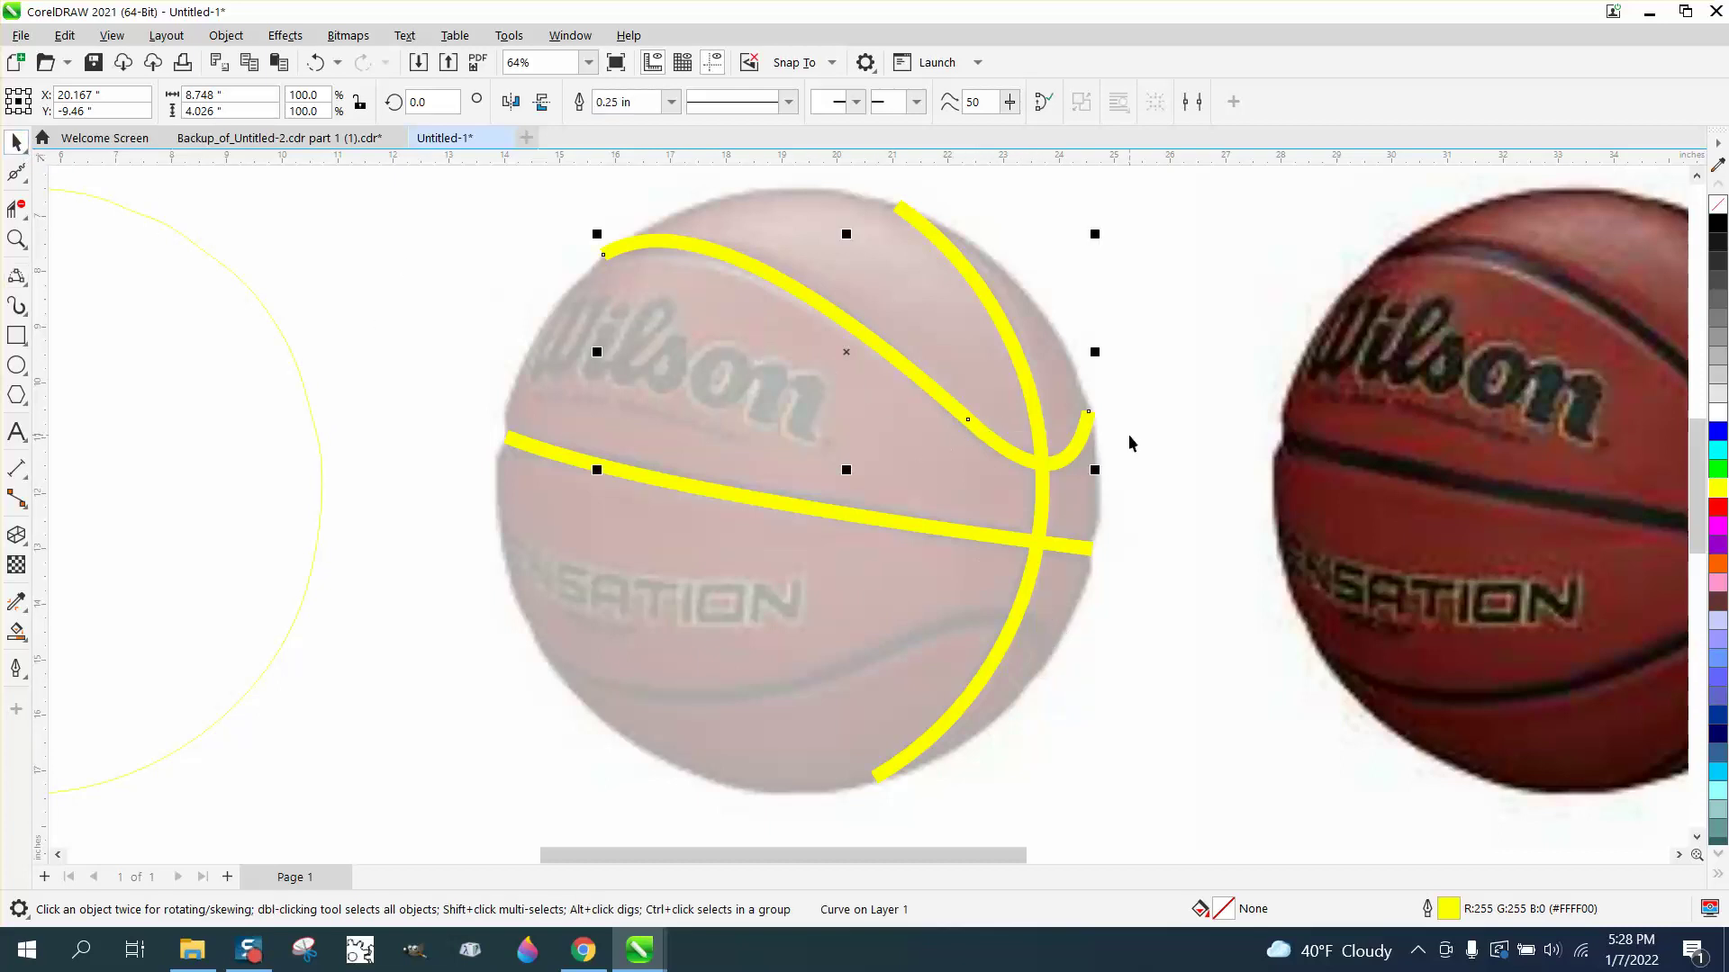
{"action": "left_click", "coordinate": [1126, 436]}
{"action": "left_click", "coordinate": [1081, 434]}
{"action": "left_click", "coordinate": [541, 101]}
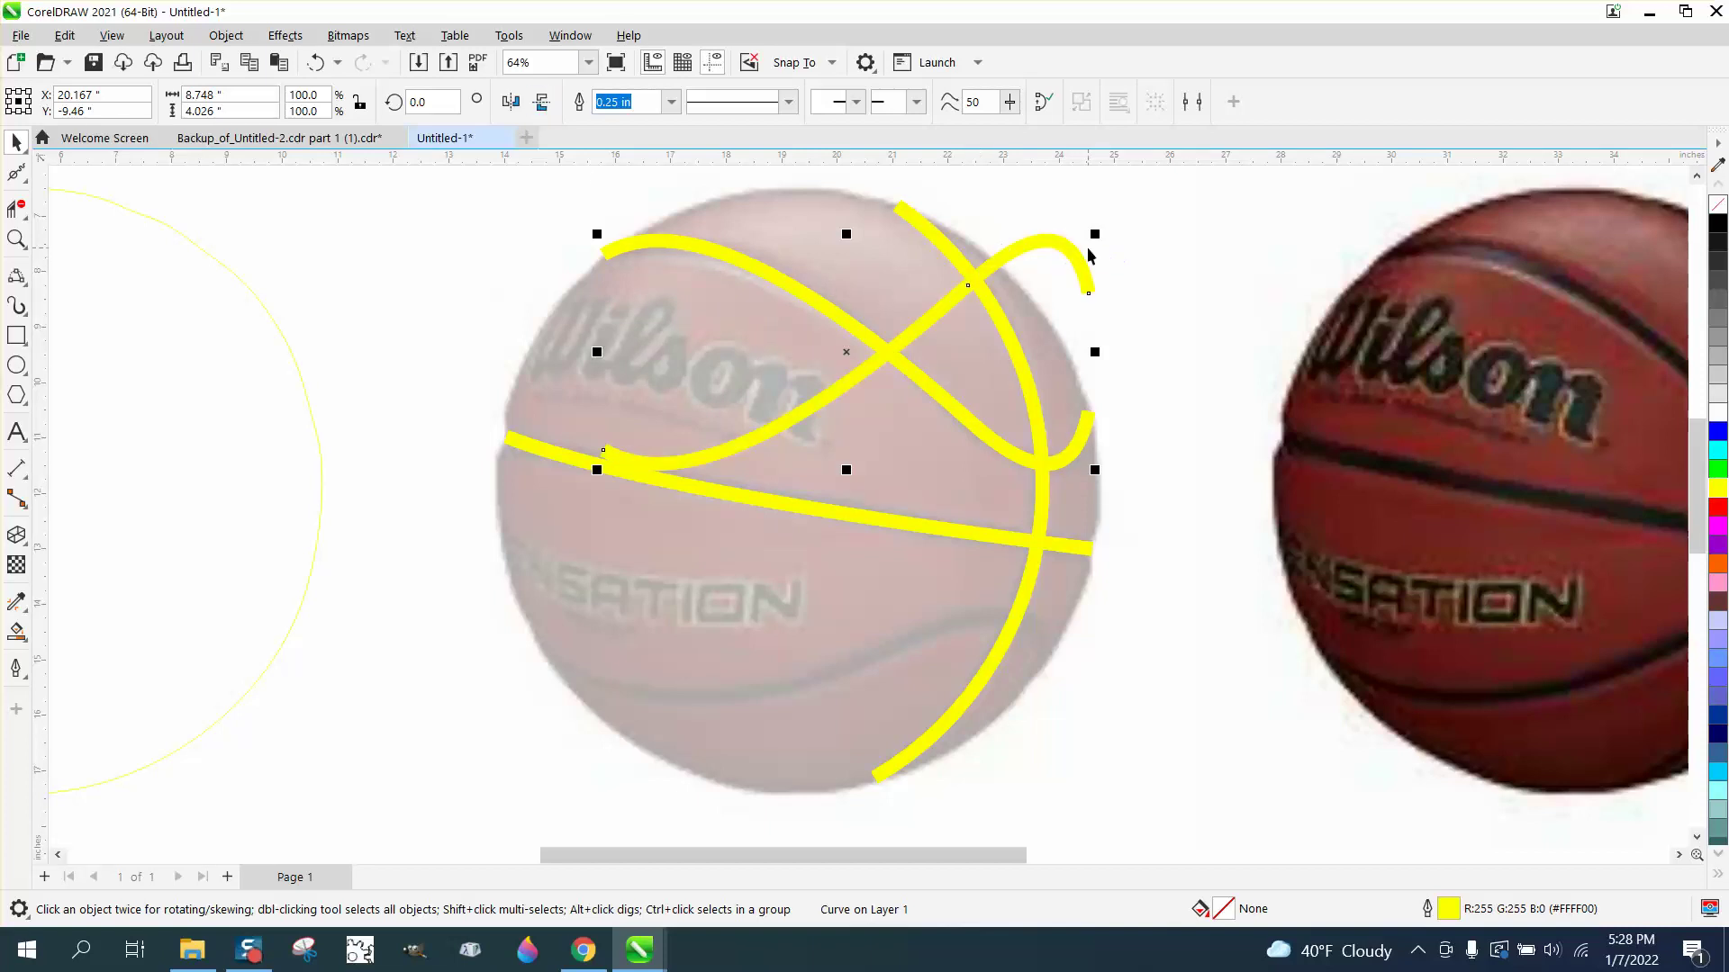
{"action": "left_click_drag", "start_coordinate": [1089, 244], "coordinate": [1064, 487]}
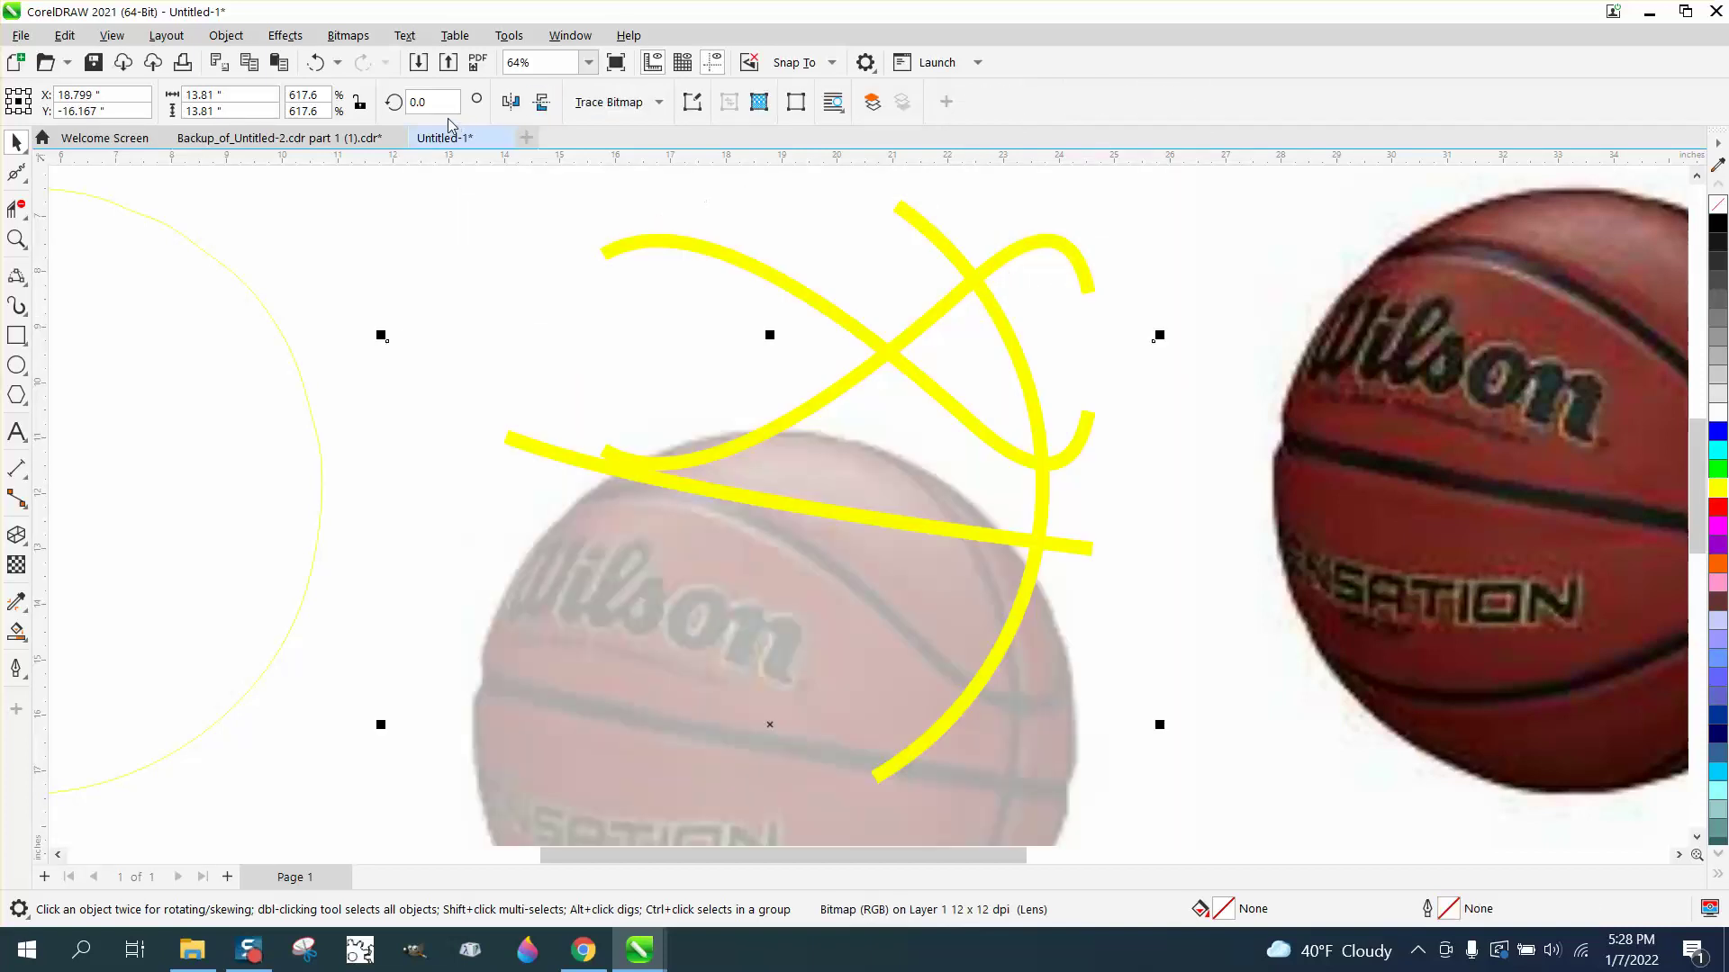
{"action": "left_click", "coordinate": [315, 62]}
{"action": "left_click", "coordinate": [1085, 282]}
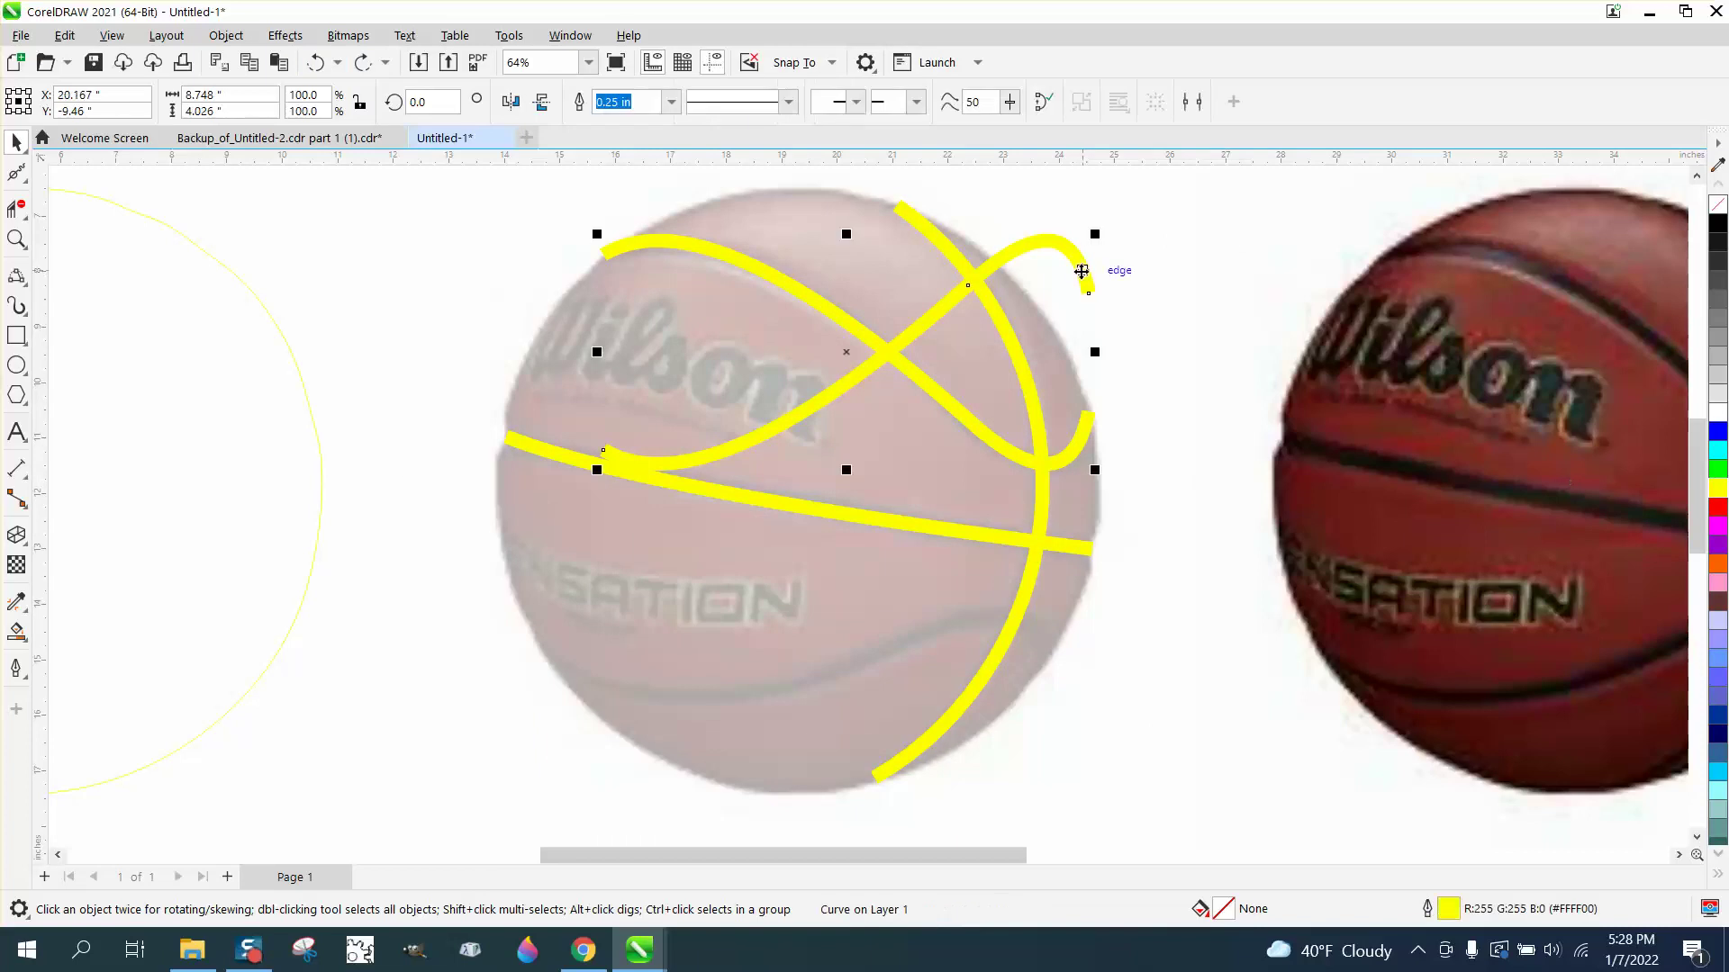
Step: Delete the mirrored crossing curve and the leftover thin curve near the bottom
{"action": "key", "text": "Delete"}
{"action": "left_click", "coordinate": [1047, 635]}
{"action": "key", "text": "Delete"}
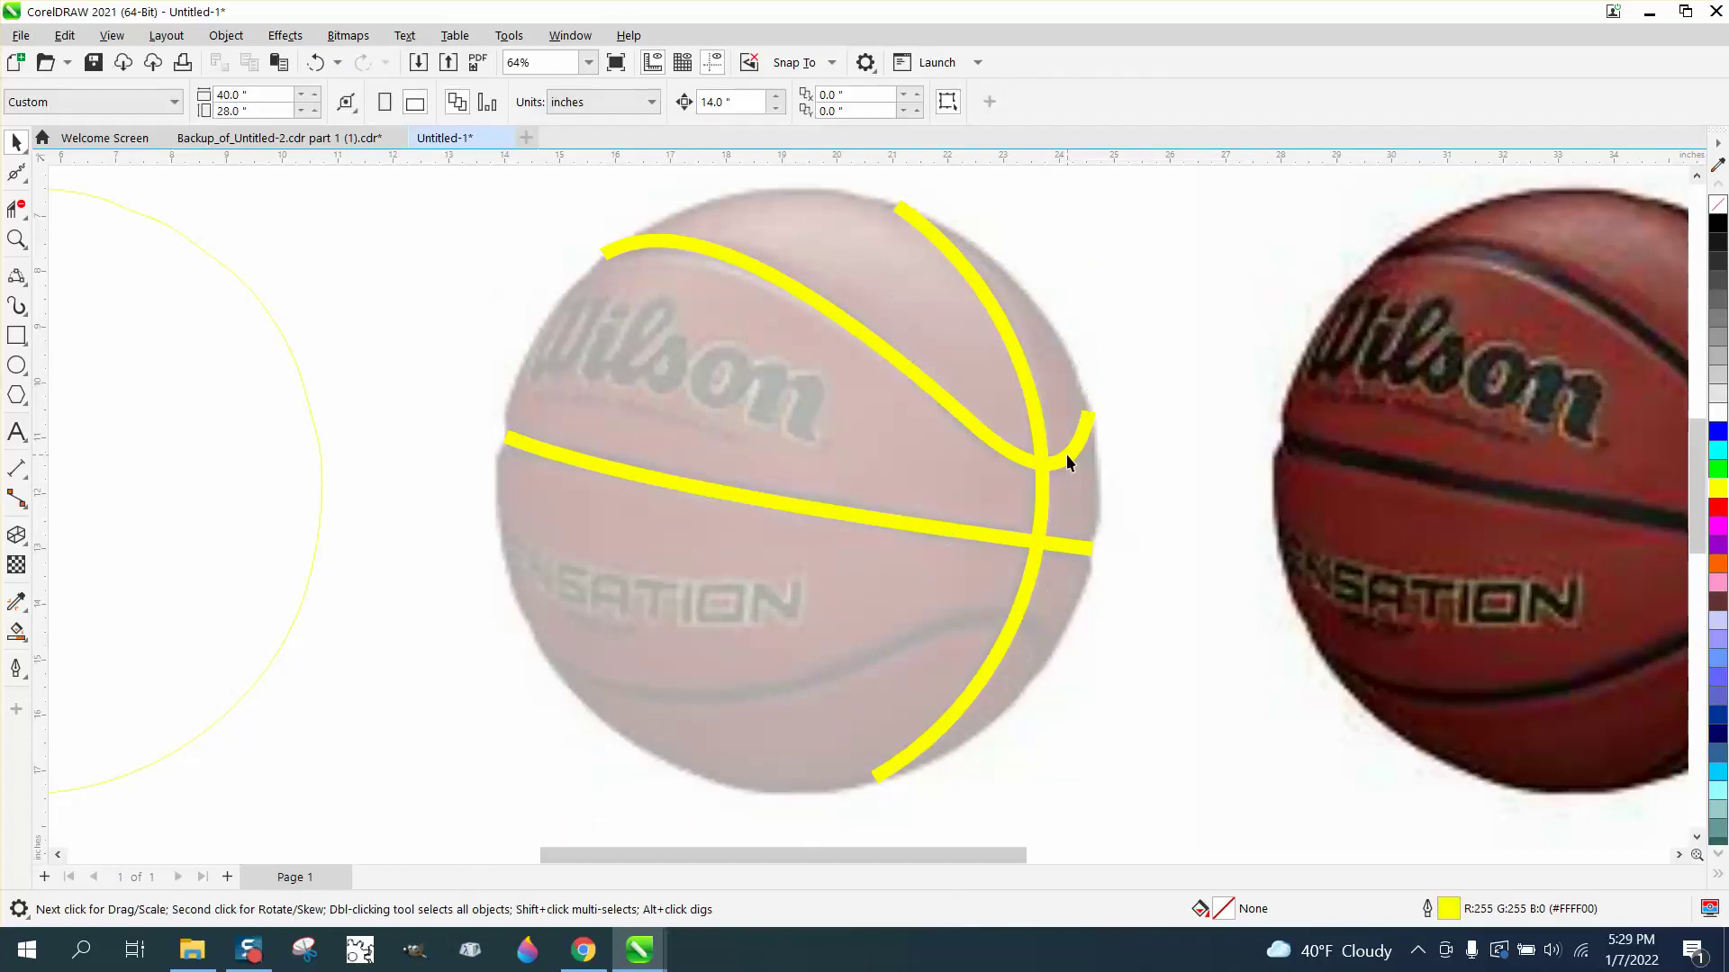
Step: Draw the lower seam as two 3-point curves, hooking up at the right edge
{"action": "left_click", "coordinate": [27, 285]}
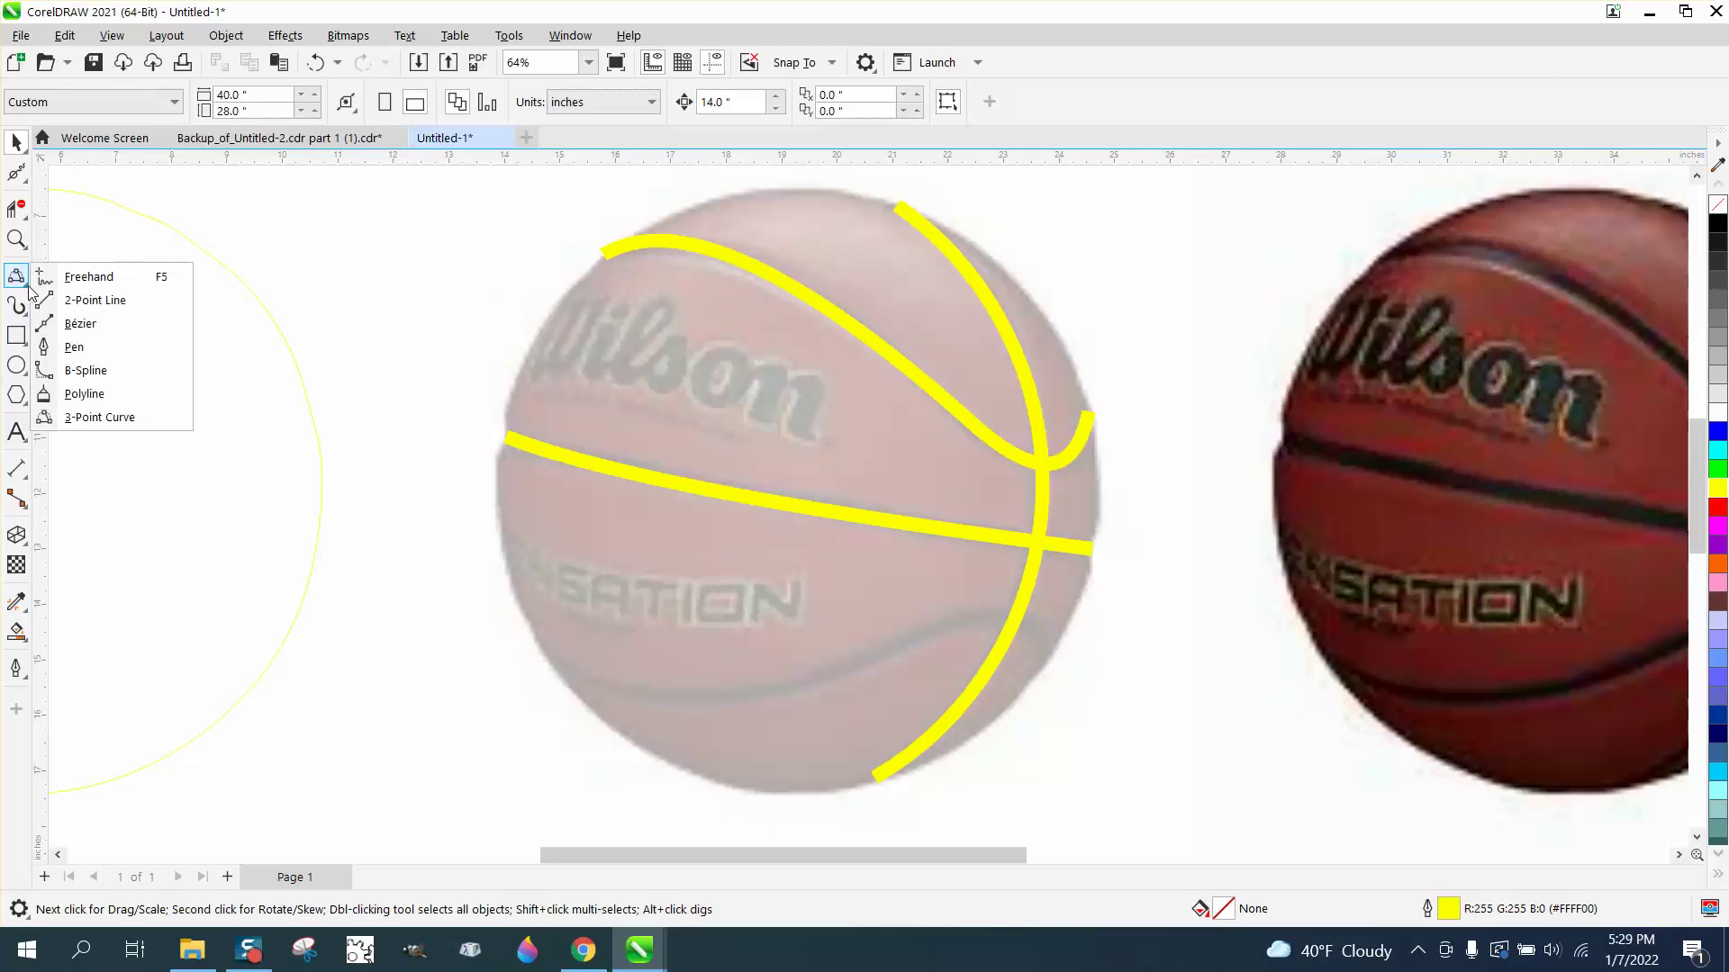
{"action": "left_click", "coordinate": [101, 418]}
{"action": "left_click_drag", "start_coordinate": [548, 662], "coordinate": [1010, 616]}
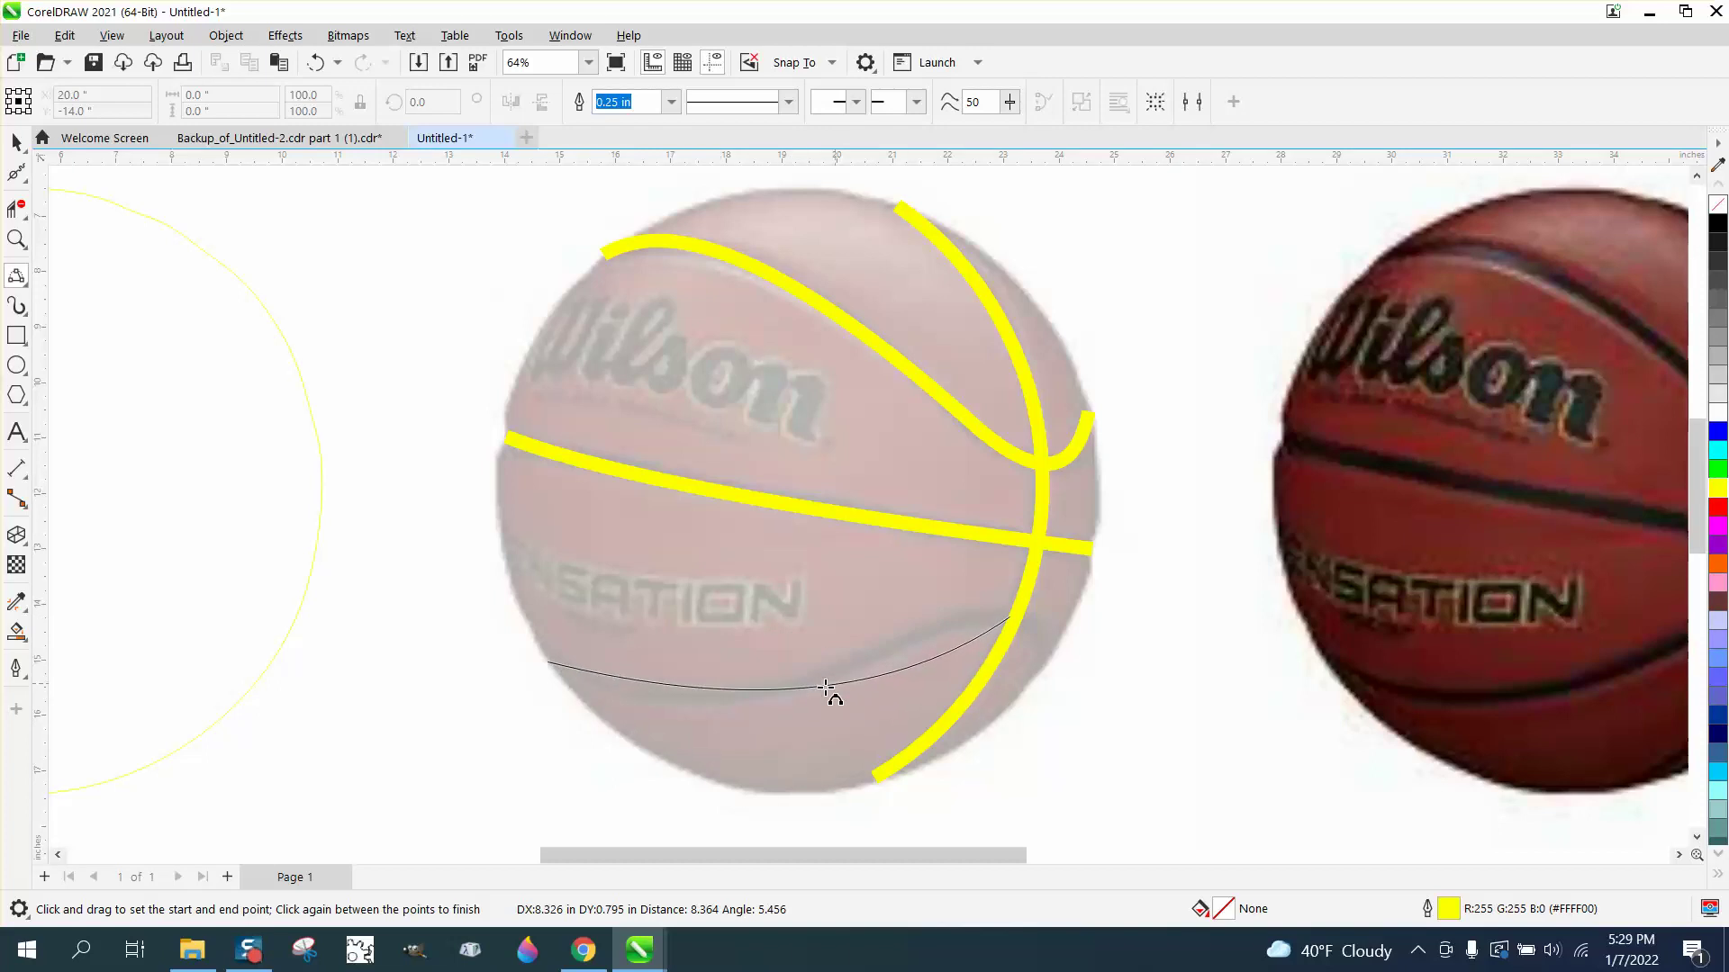
{"action": "left_click", "coordinate": [802, 693]}
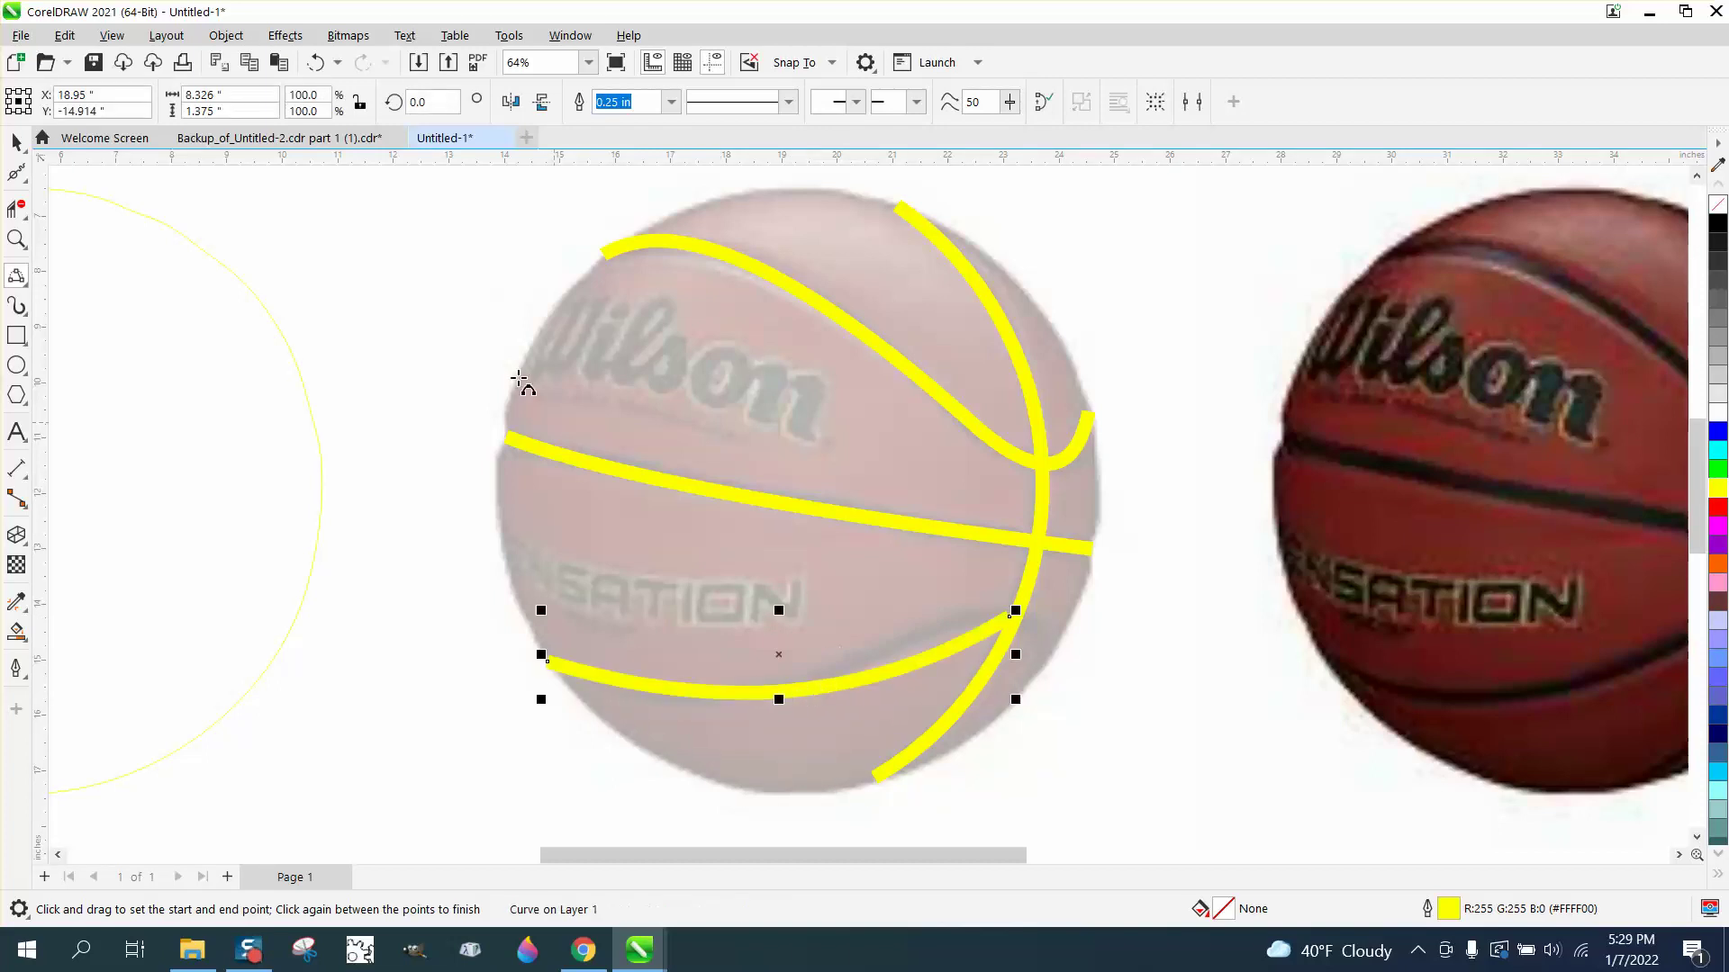
{"action": "left_click", "coordinate": [317, 63]}
{"action": "left_click_drag", "start_coordinate": [546, 651], "coordinate": [868, 660]}
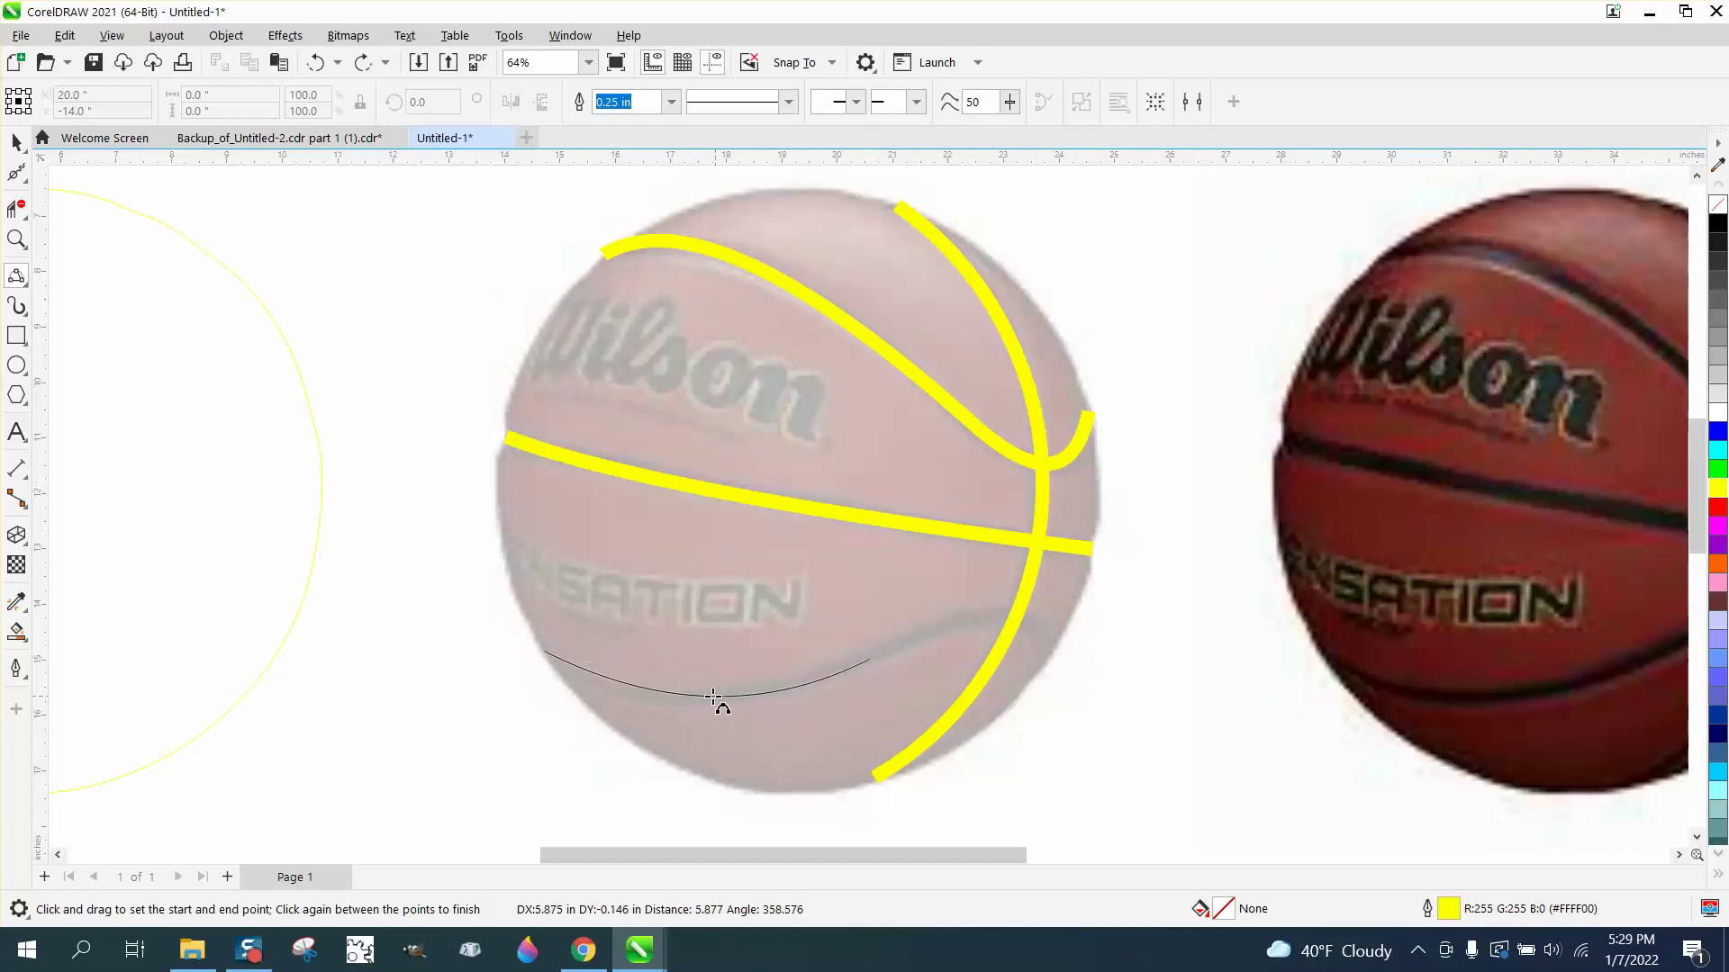
{"action": "left_click", "coordinate": [706, 705]}
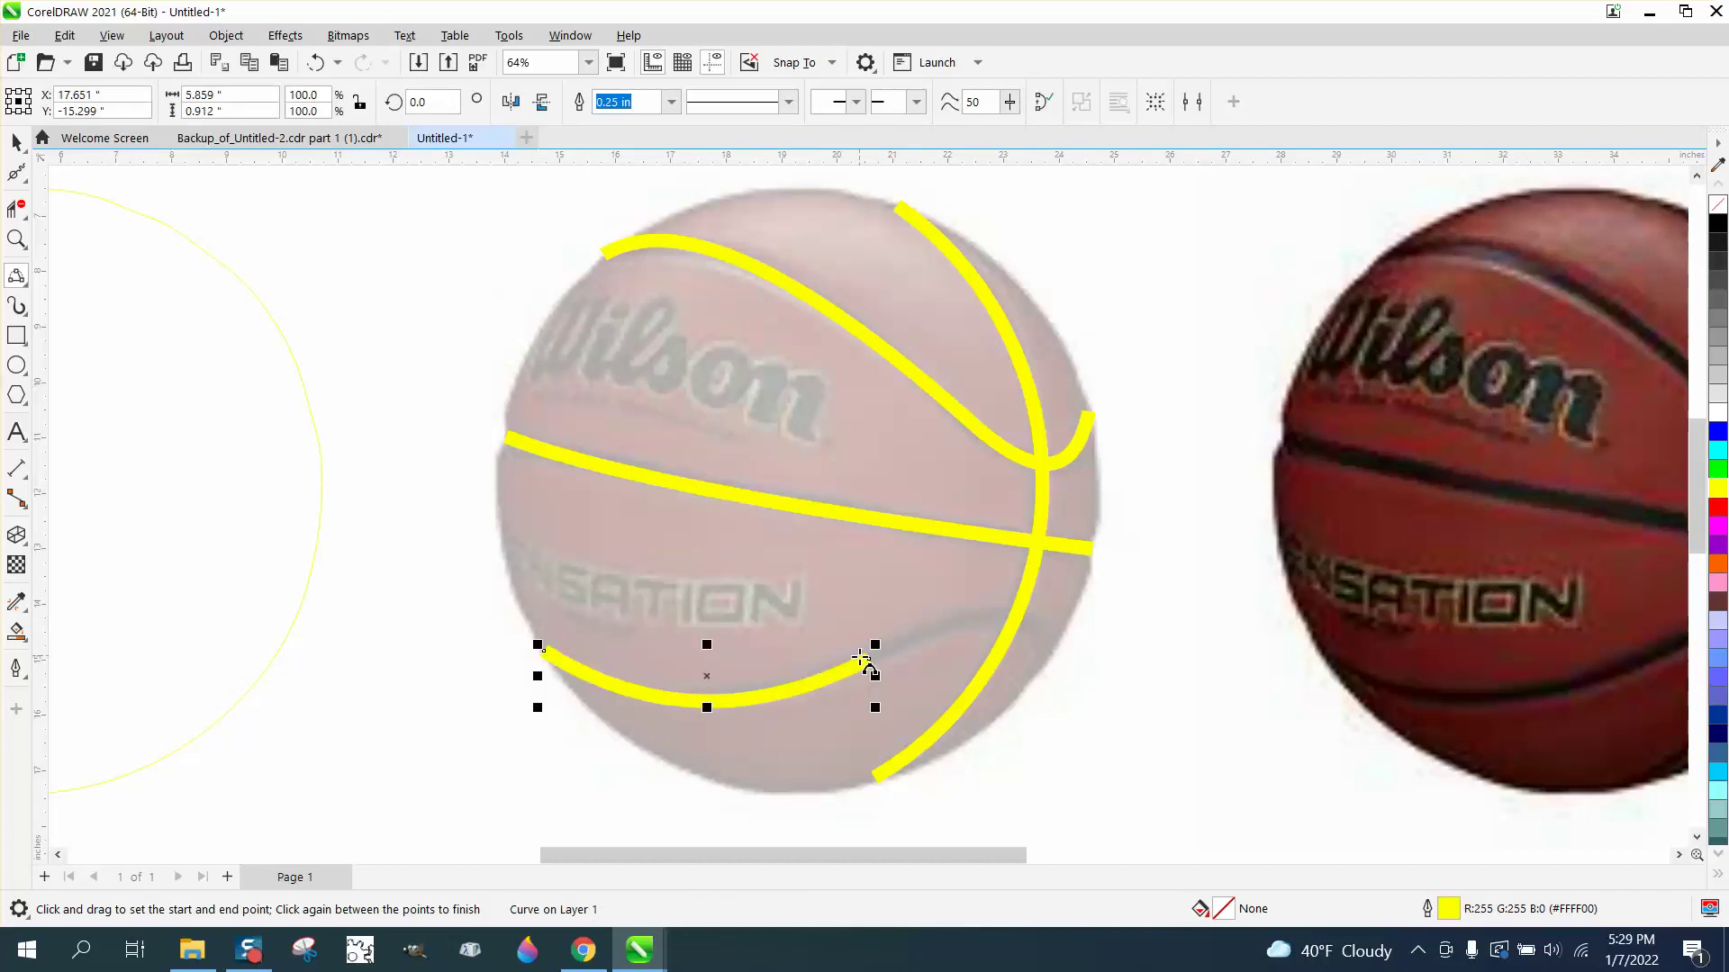
{"action": "left_click_drag", "start_coordinate": [870, 659], "coordinate": [1052, 658]}
{"action": "left_click", "coordinate": [985, 615]}
{"action": "left_click", "coordinate": [1049, 648]}
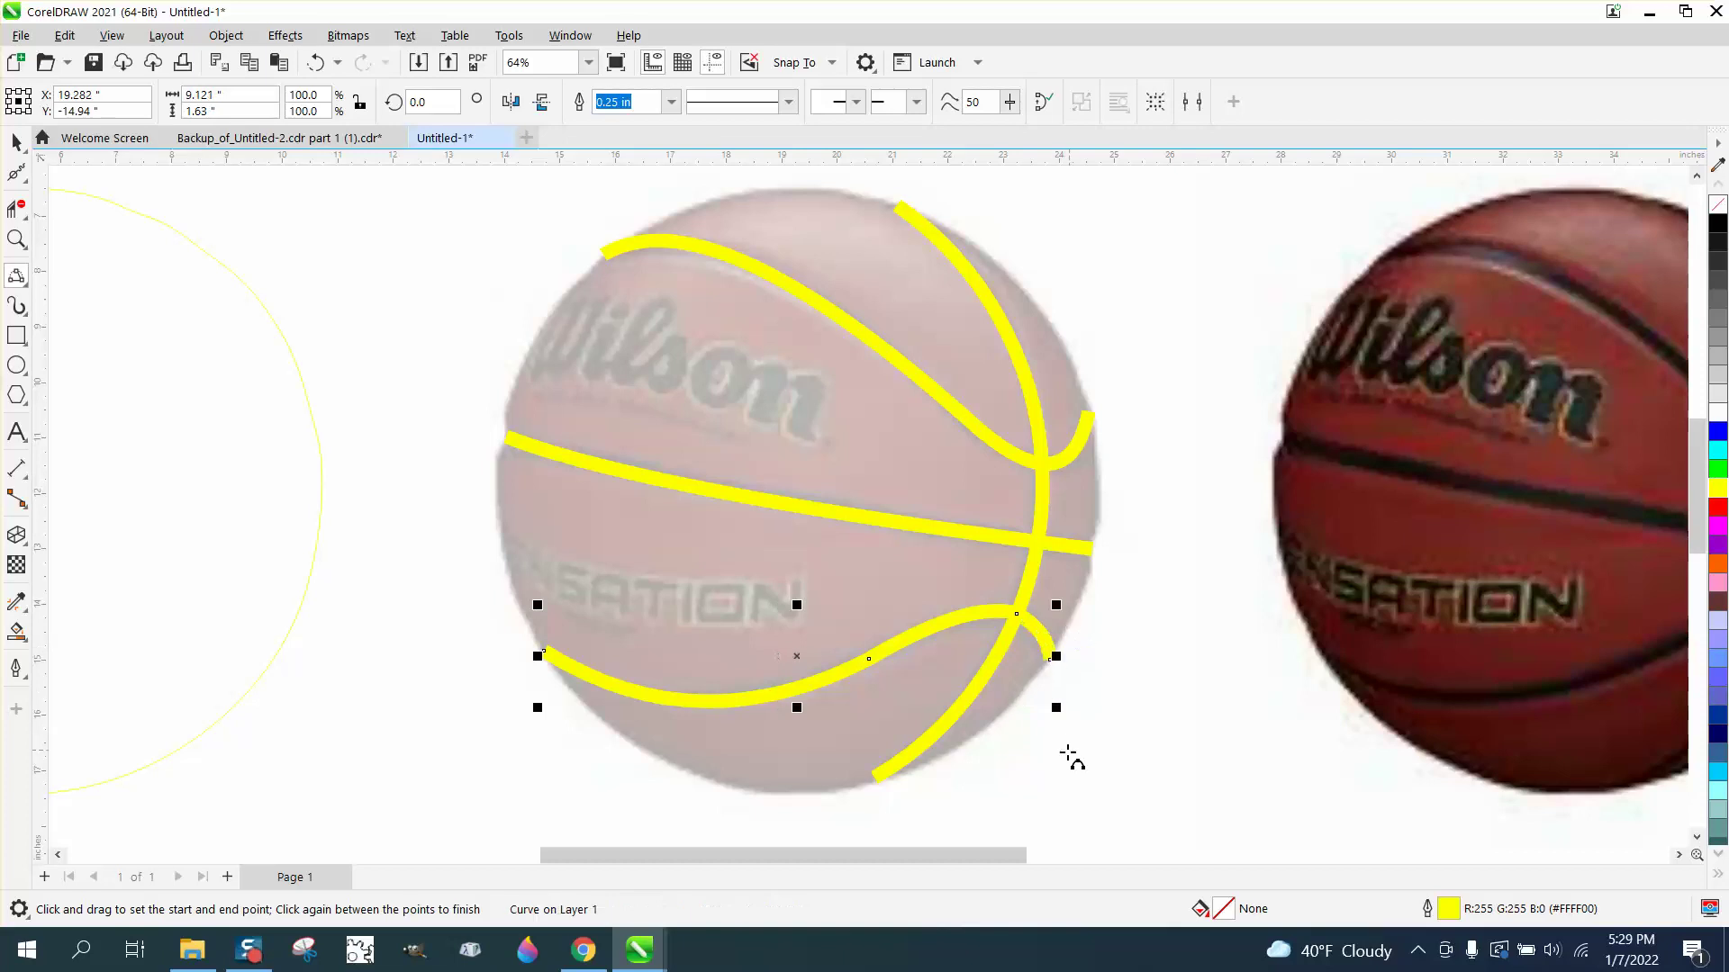
{"action": "scroll", "coordinate": [567, 571], "scroll_direction": "down", "scroll_amount": 2}
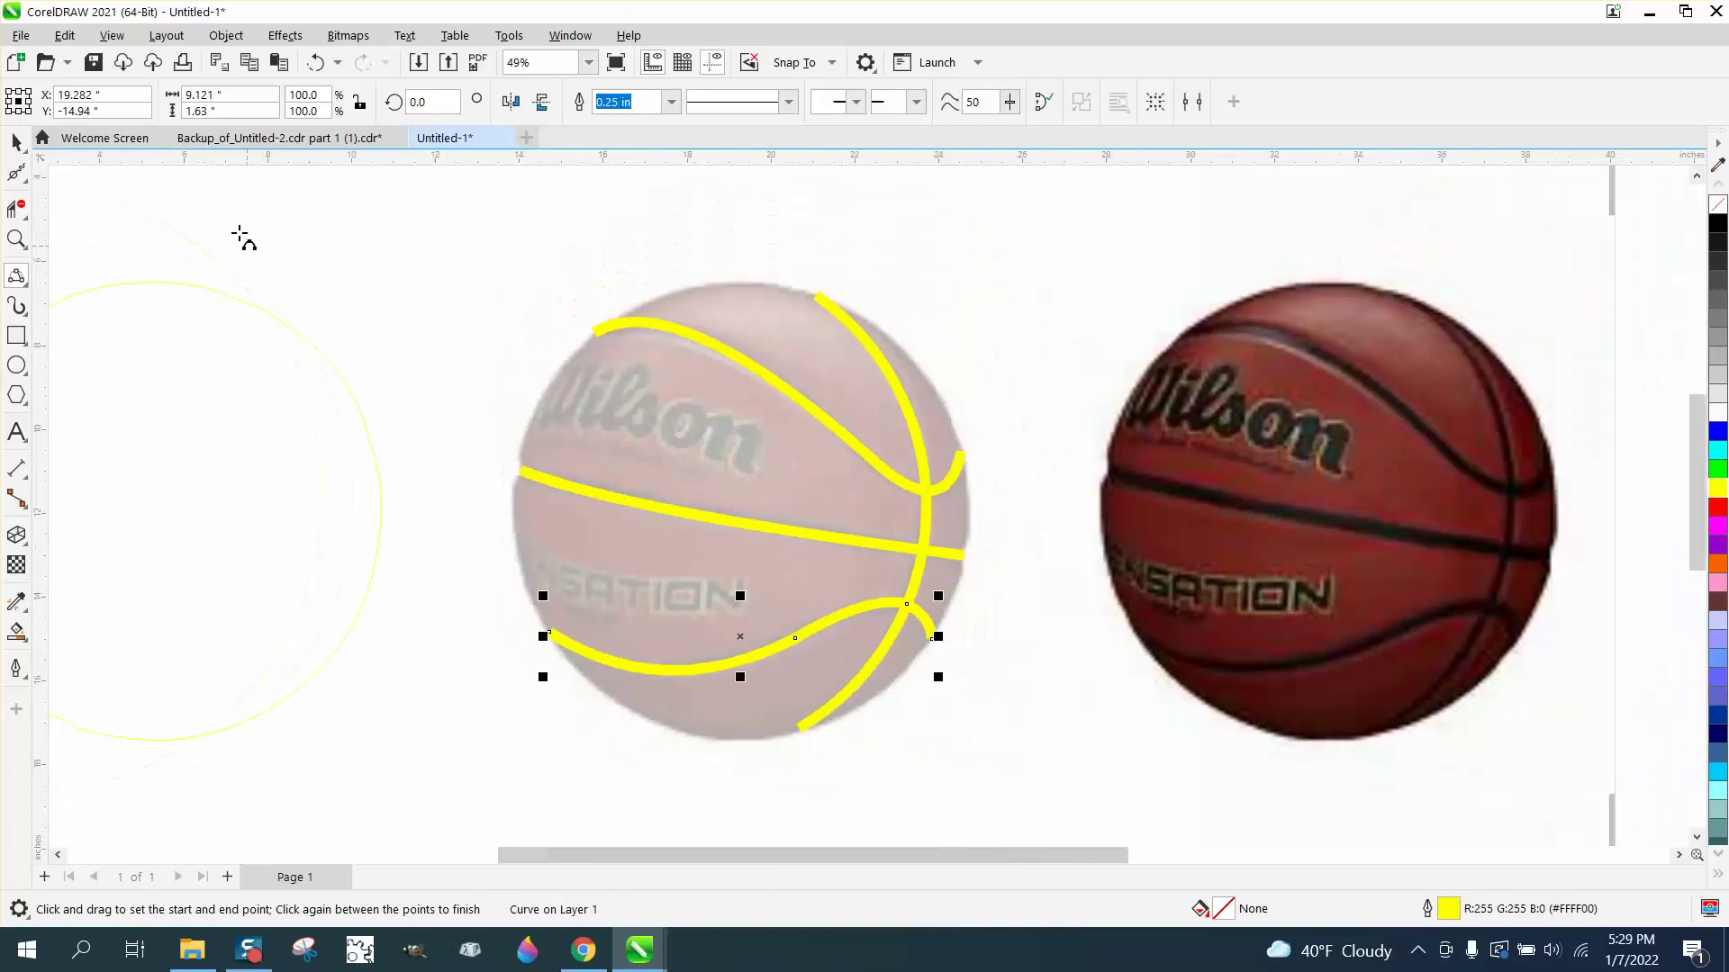
{"action": "left_click", "coordinate": [17, 142]}
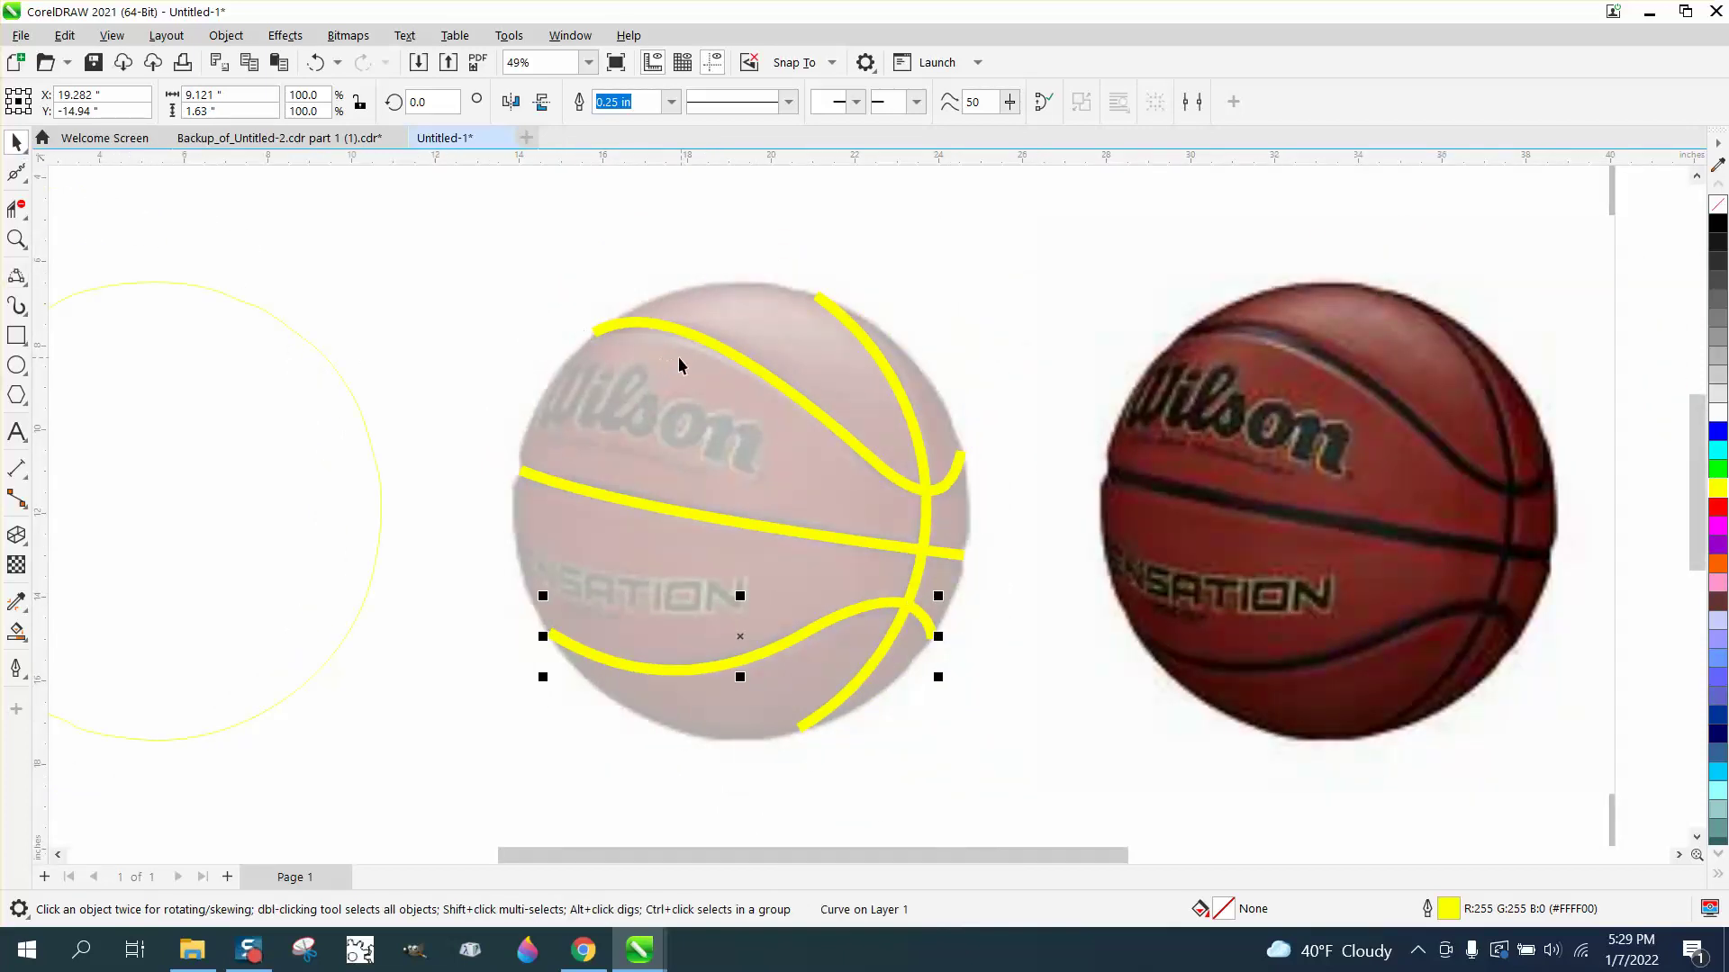
Step: Move the faded photo up and make the four seam curves' outlines black
{"action": "left_click", "coordinate": [647, 384]}
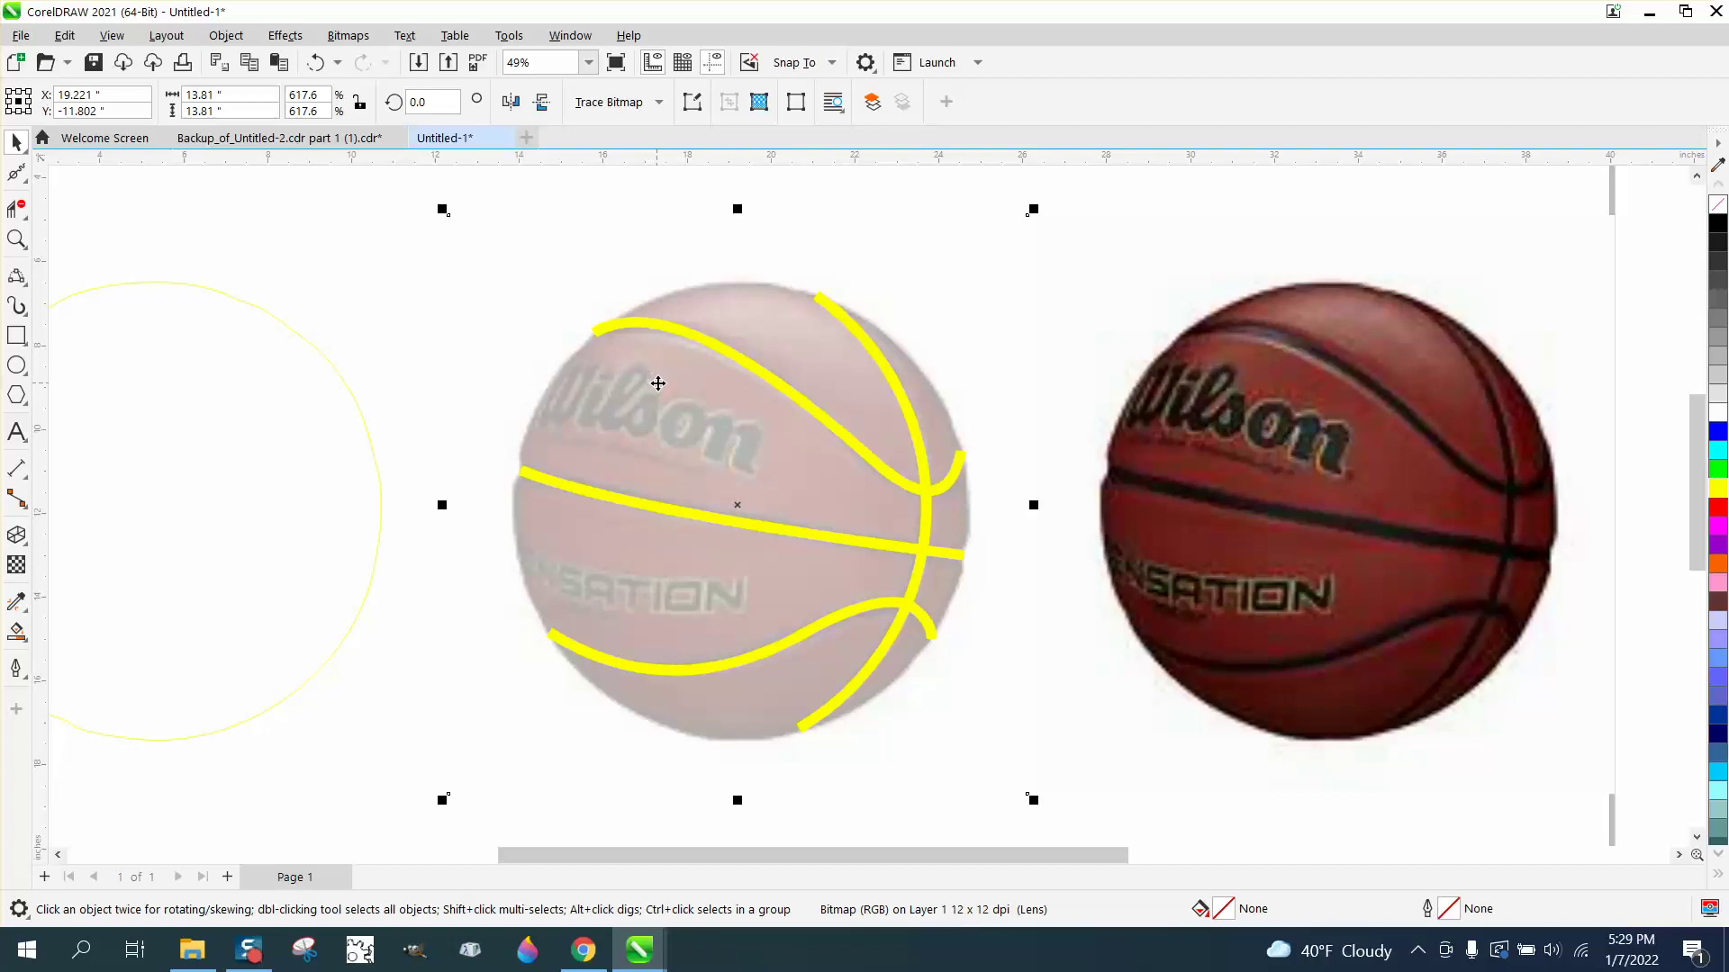
{"action": "key", "text": "Up"}
{"action": "scroll", "coordinate": [596, 330], "scroll_direction": "down", "scroll_amount": 1}
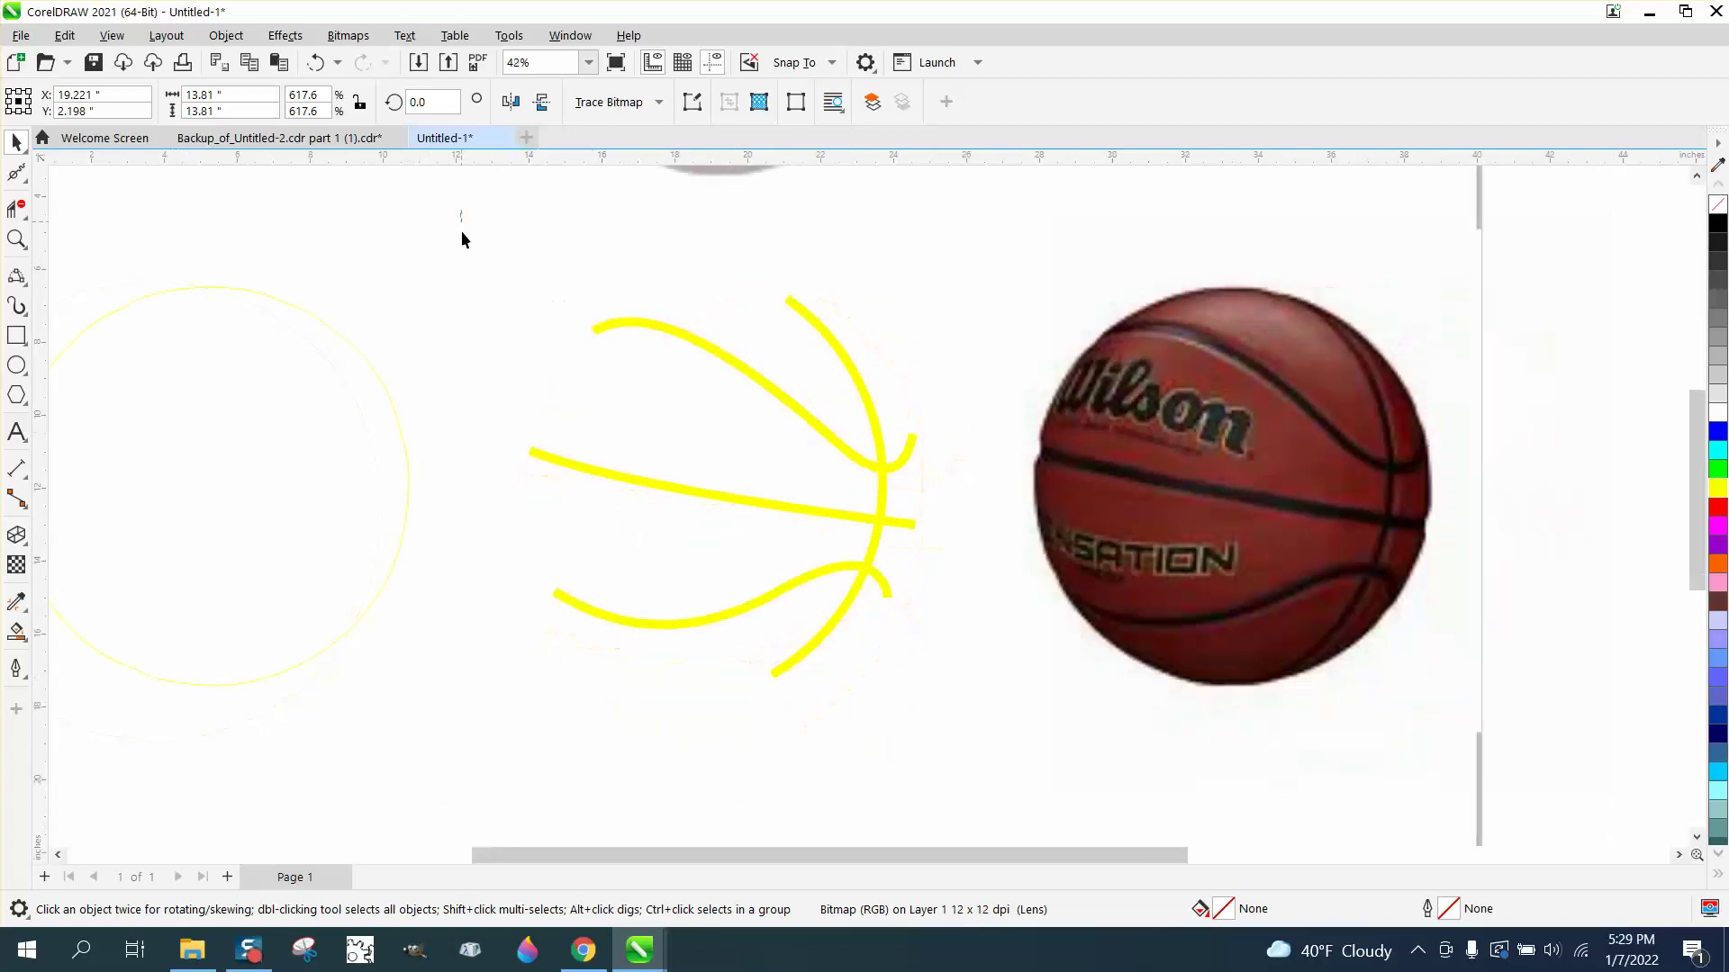
{"action": "left_click_drag", "start_coordinate": [1010, 792], "coordinate": [513, 279]}
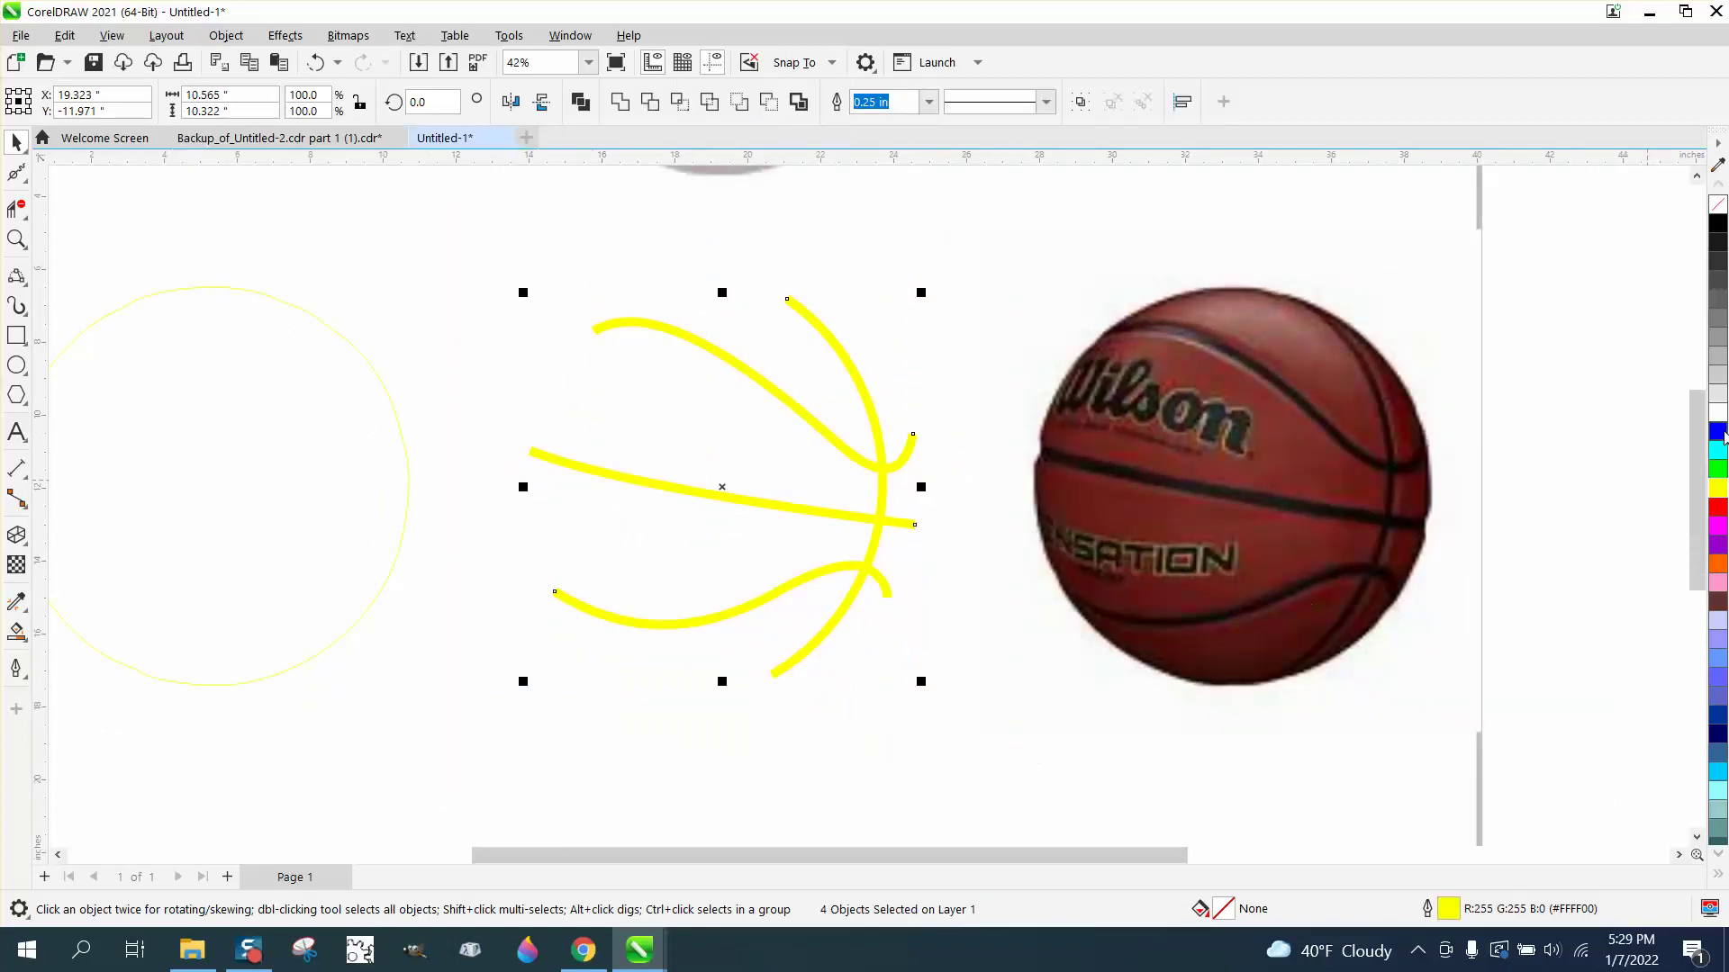
{"action": "right_click", "coordinate": [1718, 224]}
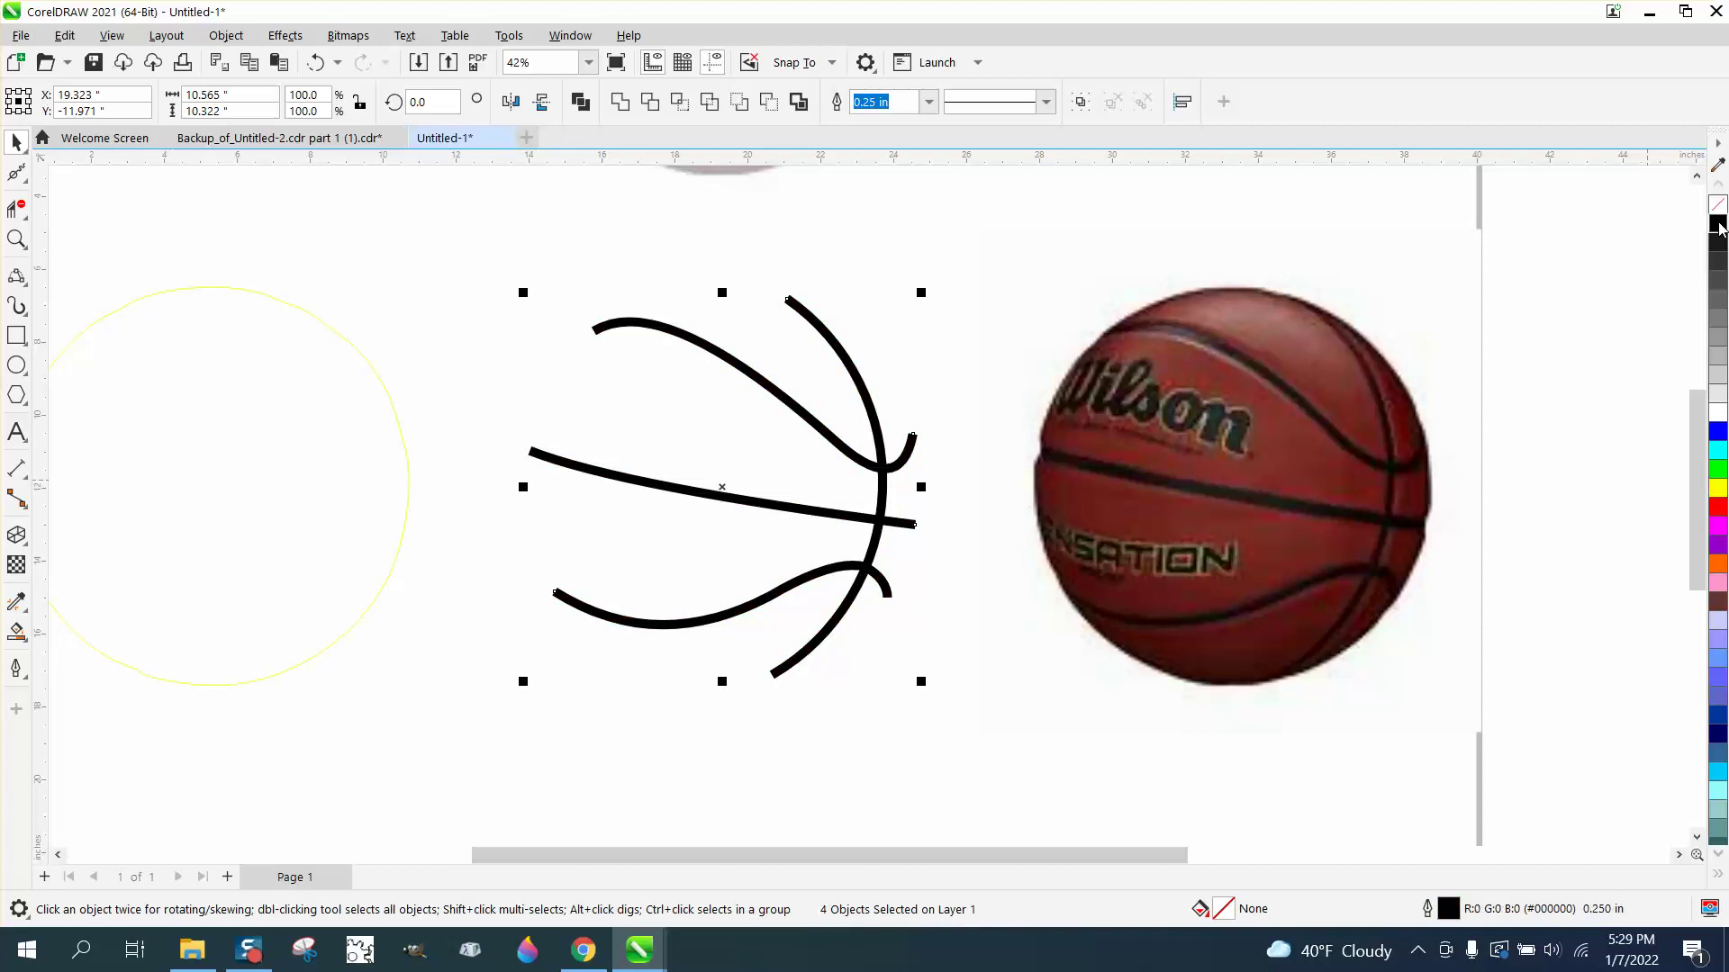
Step: Make the circle's outline black and centre it over the seam lines
{"action": "scroll", "coordinate": [943, 495], "scroll_direction": "down", "scroll_amount": 1}
{"action": "left_click", "coordinate": [477, 507]}
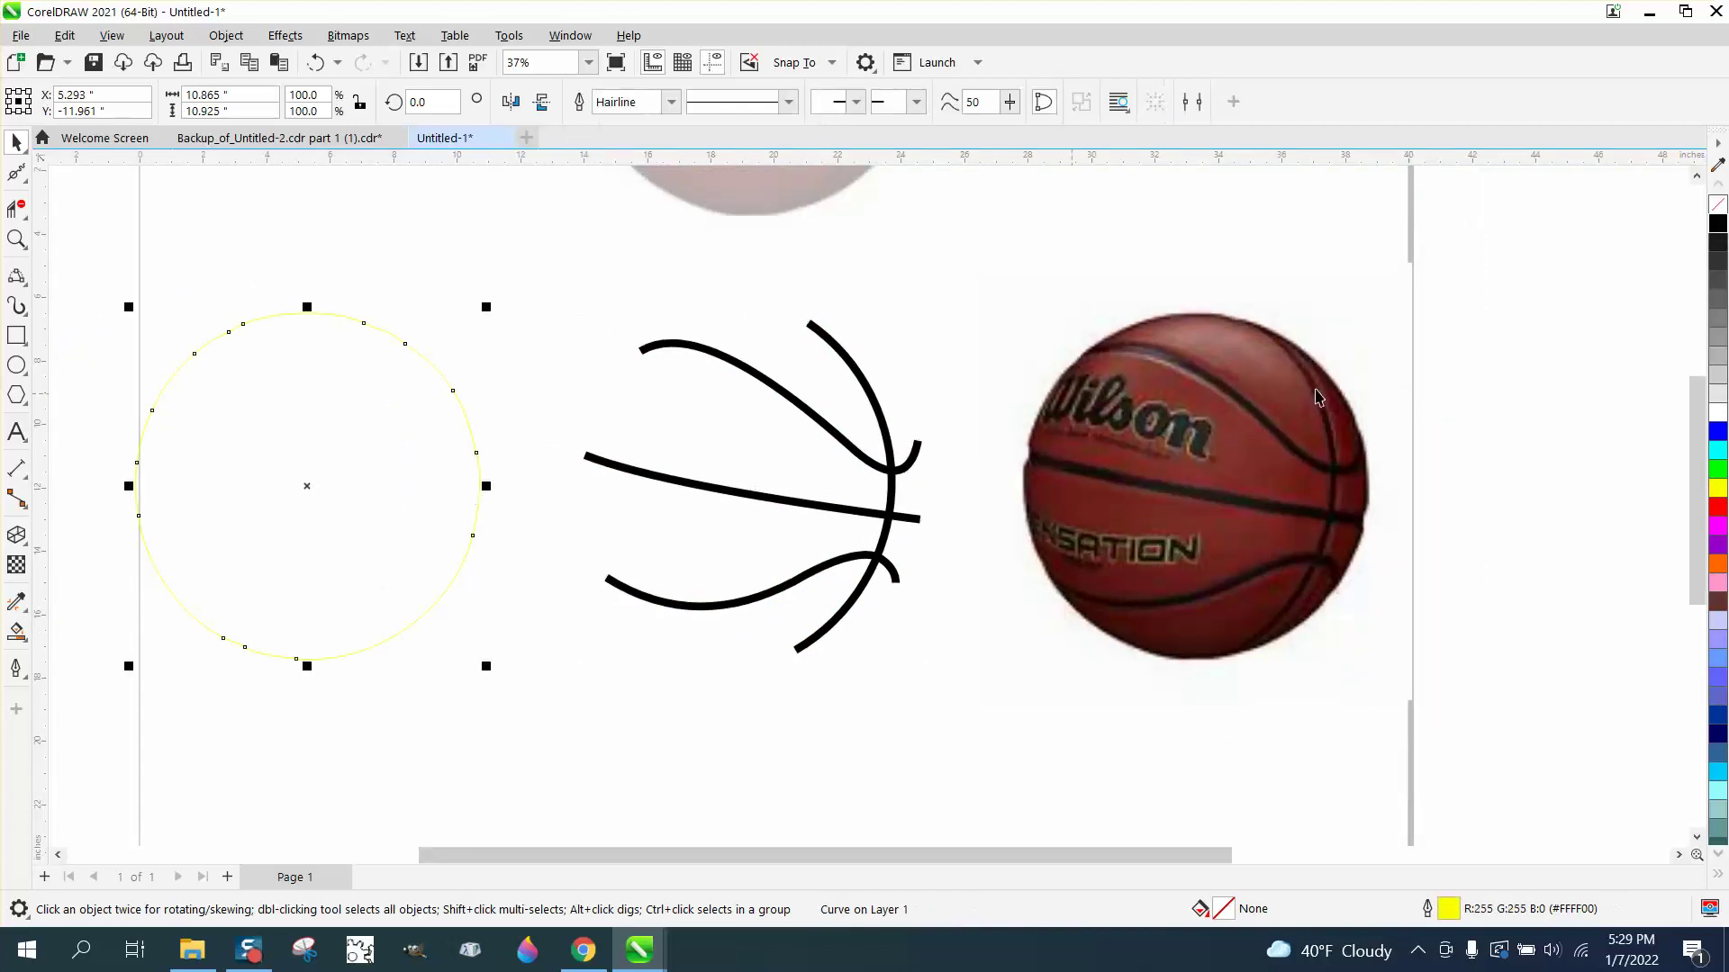
{"action": "right_click", "coordinate": [1719, 225]}
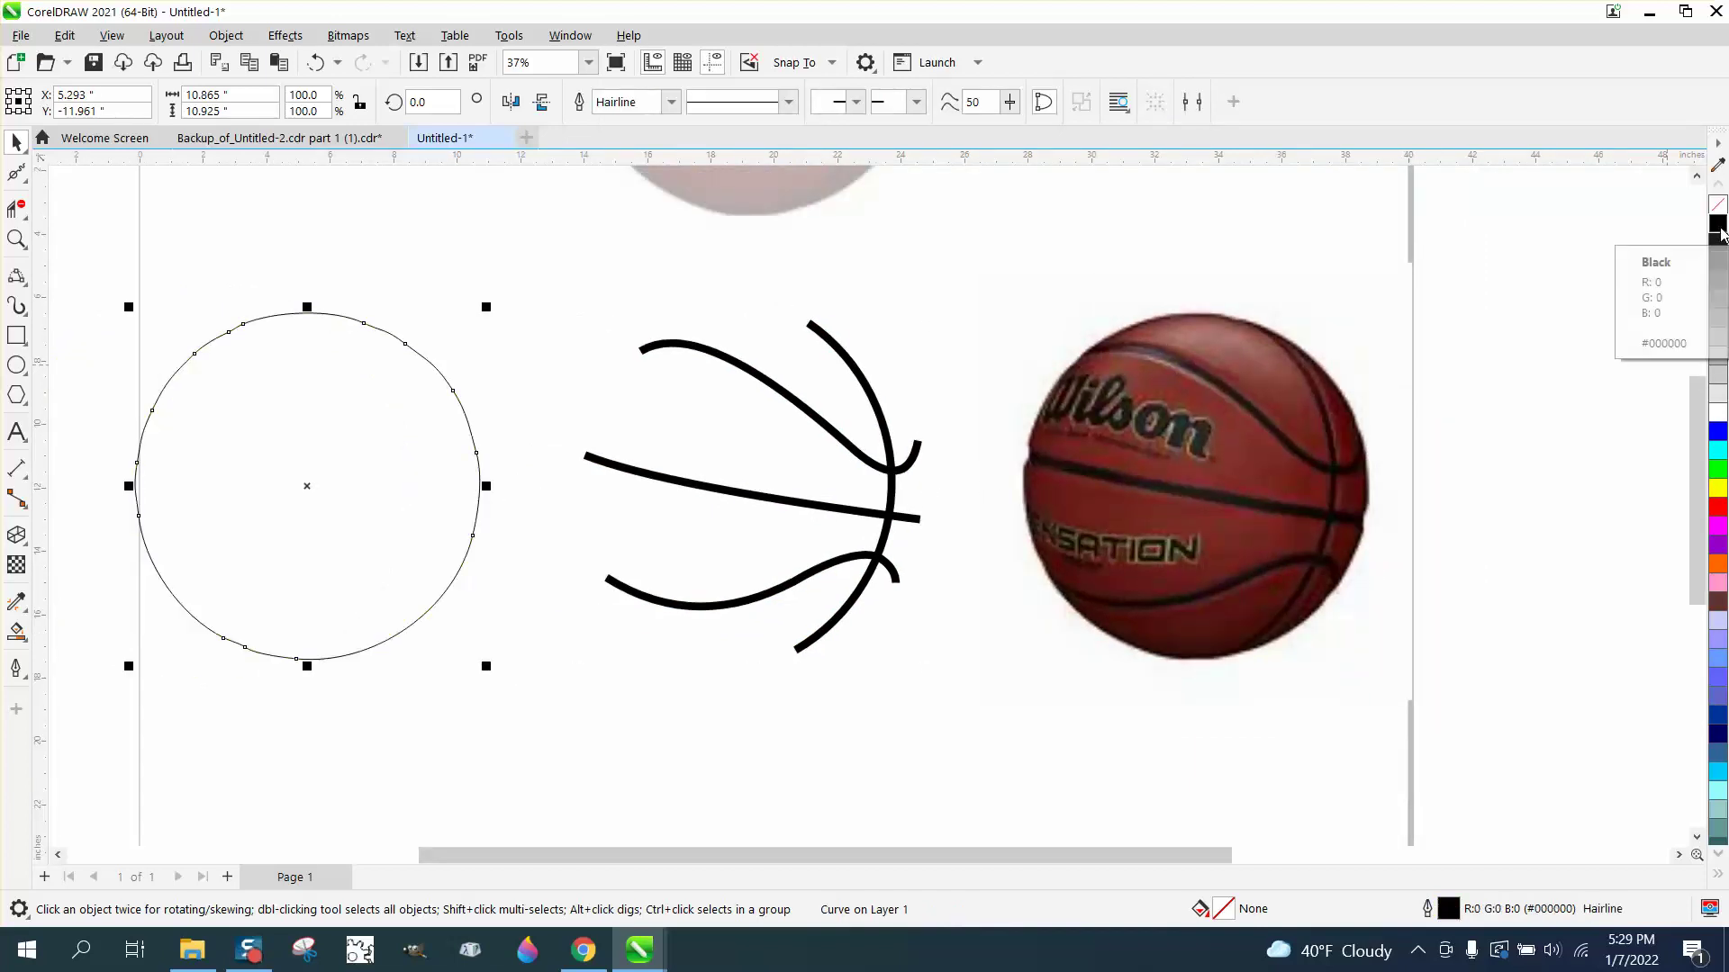
{"action": "key", "text": "c"}
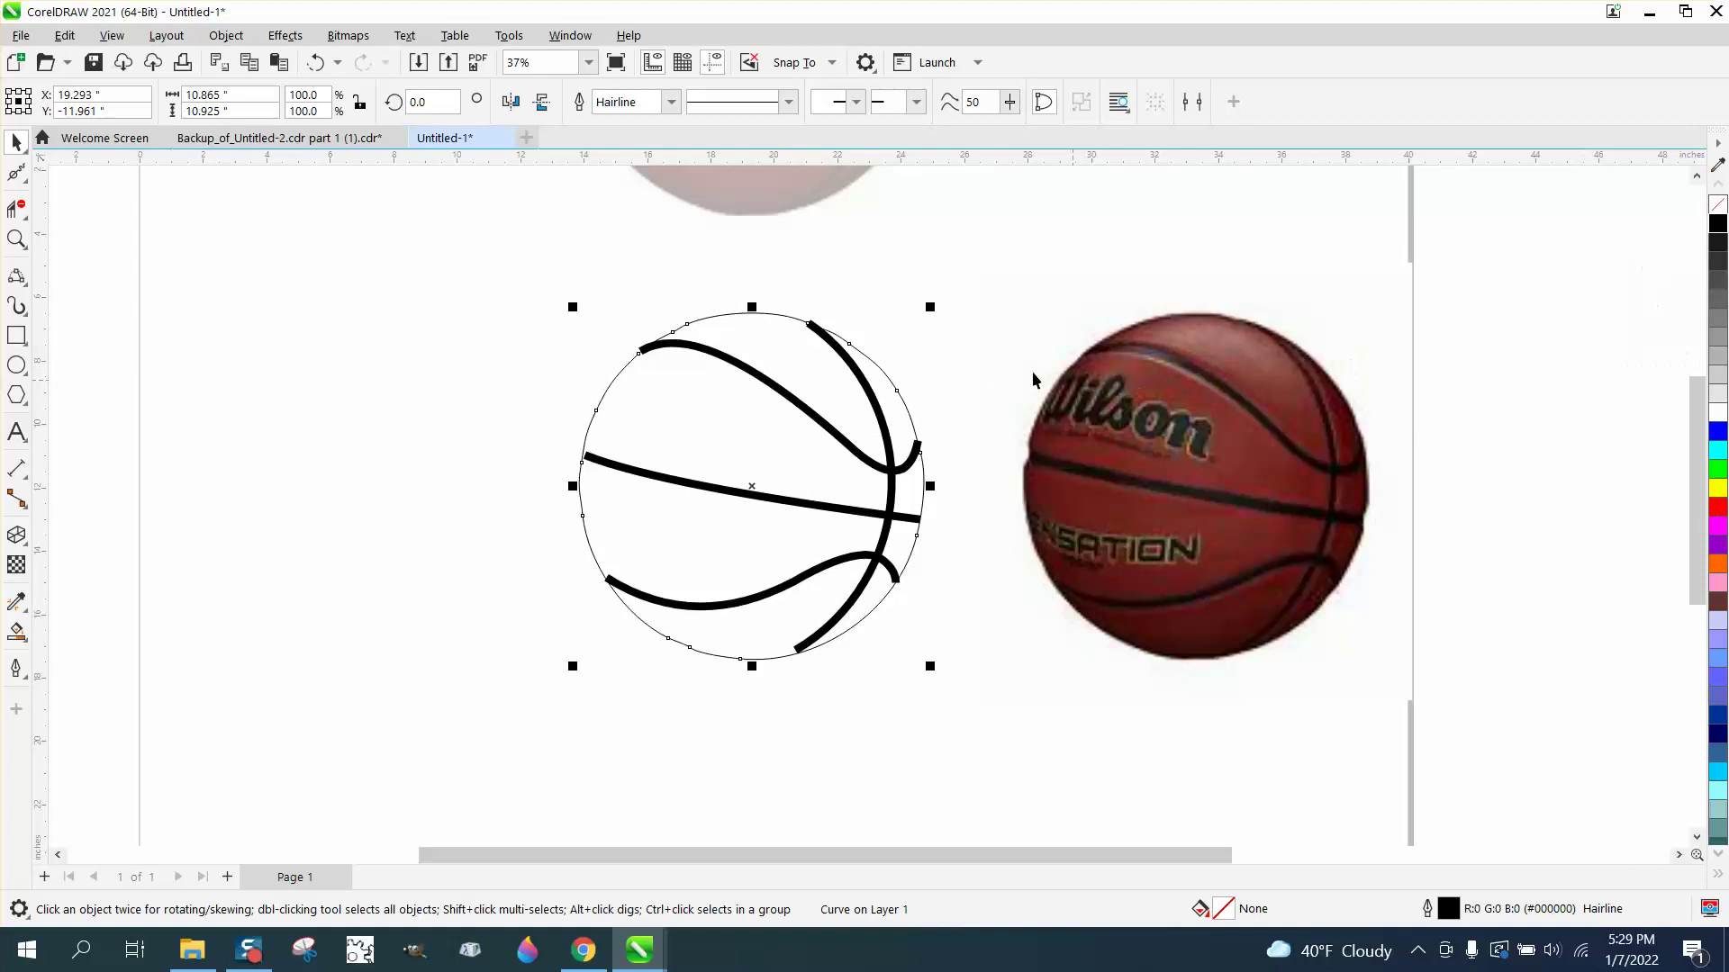
{"action": "left_click", "coordinate": [14, 239]}
{"action": "left_click_drag", "start_coordinate": [643, 299], "coordinate": [934, 406]}
{"action": "right_click", "coordinate": [935, 406]}
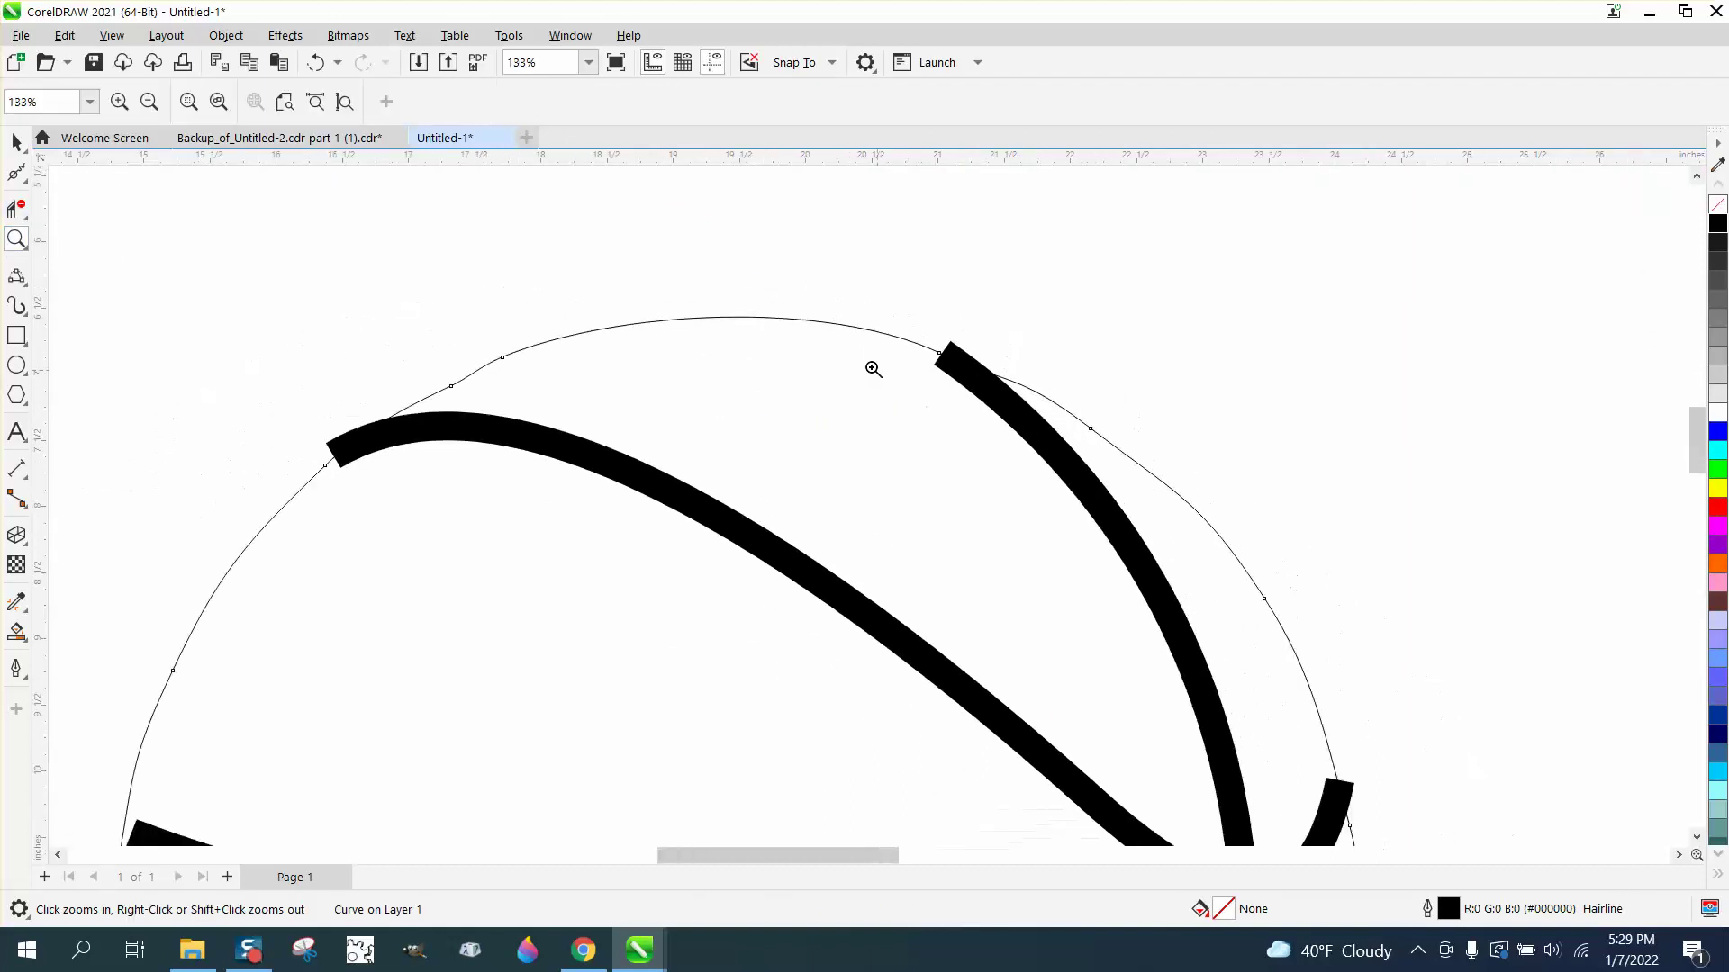
{"action": "right_click", "coordinate": [837, 351]}
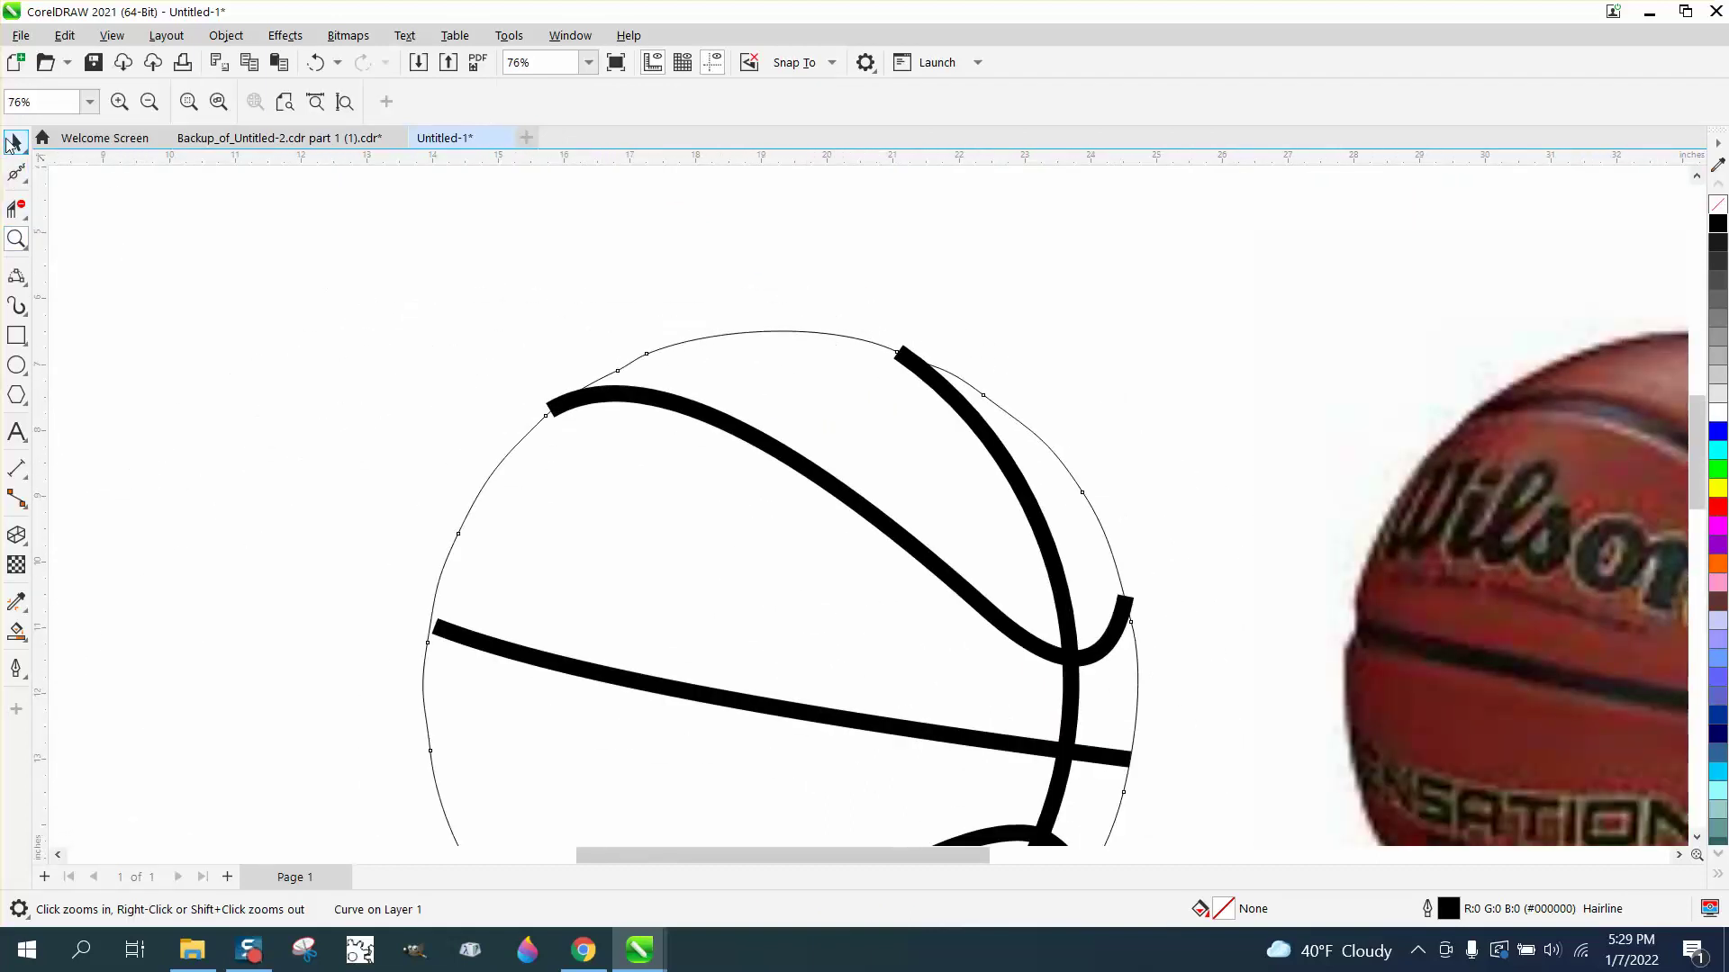
{"action": "left_click", "coordinate": [17, 141]}
{"action": "scroll", "coordinate": [388, 241], "scroll_direction": "down", "scroll_amount": 2}
Step: Undo the circle's move so it sits left, and give the four seam lines a Hairline outline width
{"action": "scroll", "coordinate": [393, 245], "scroll_direction": "down", "scroll_amount": 1}
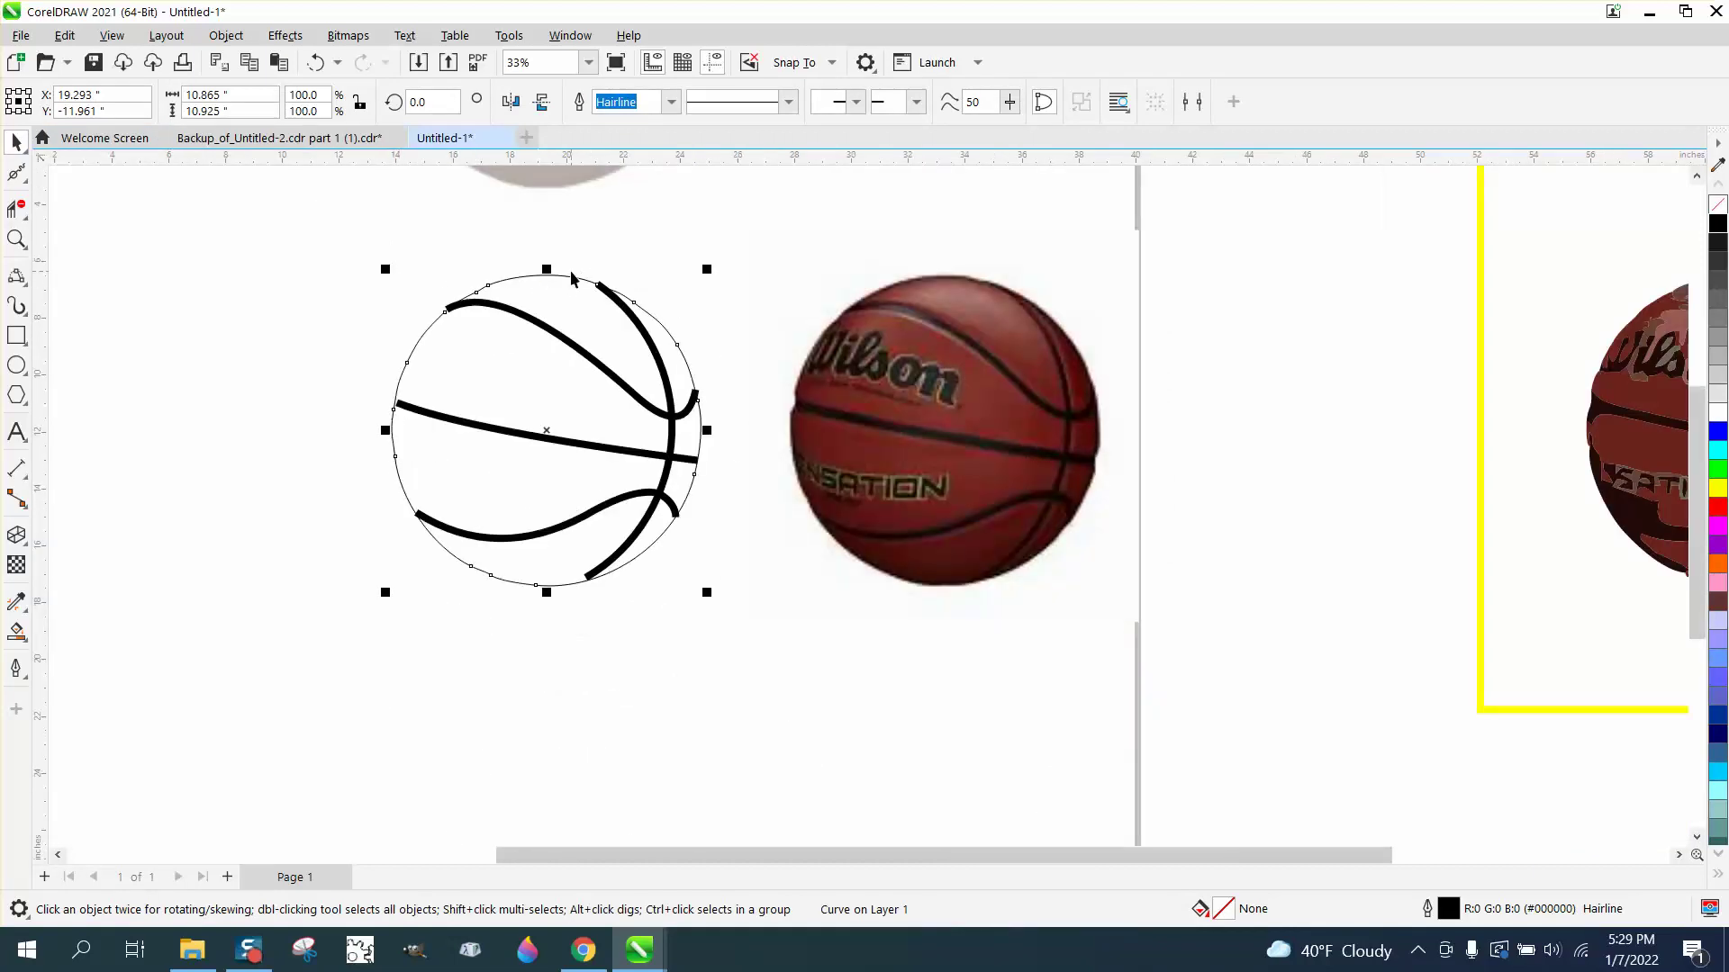
{"action": "key", "text": "ctrl+z"}
{"action": "left_click_drag", "start_coordinate": [370, 240], "coordinate": [743, 597]}
{"action": "key", "text": "F12"}
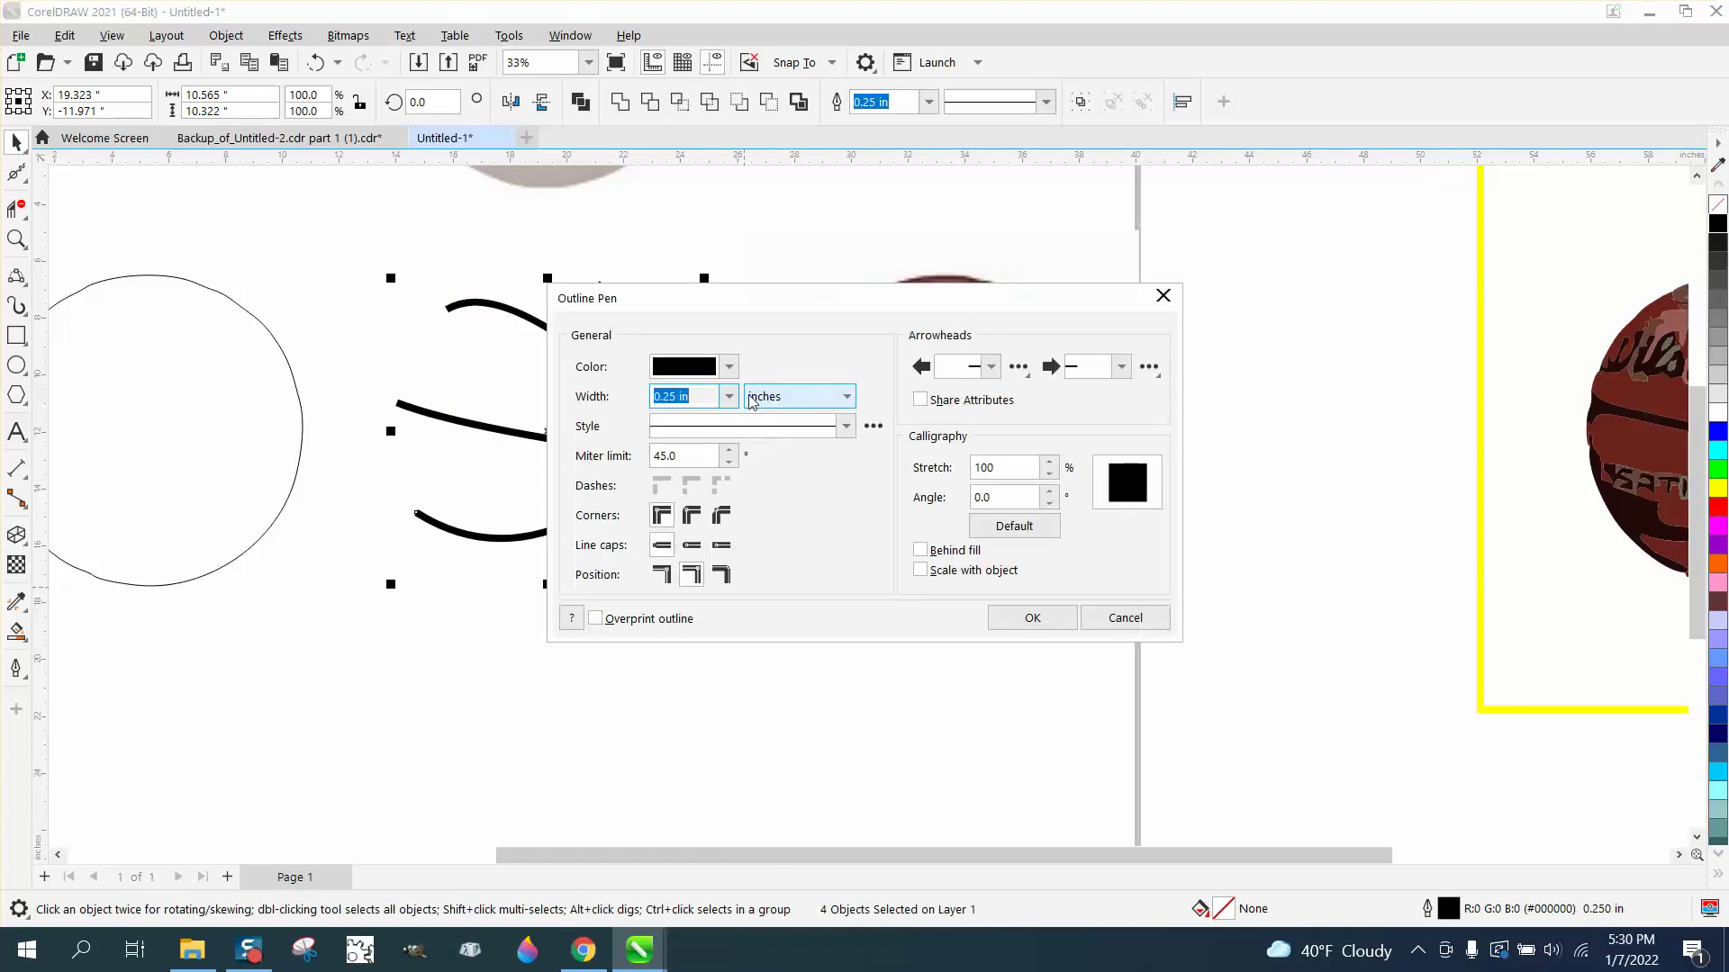
{"action": "left_click", "coordinate": [728, 396]}
{"action": "left_click", "coordinate": [690, 434]}
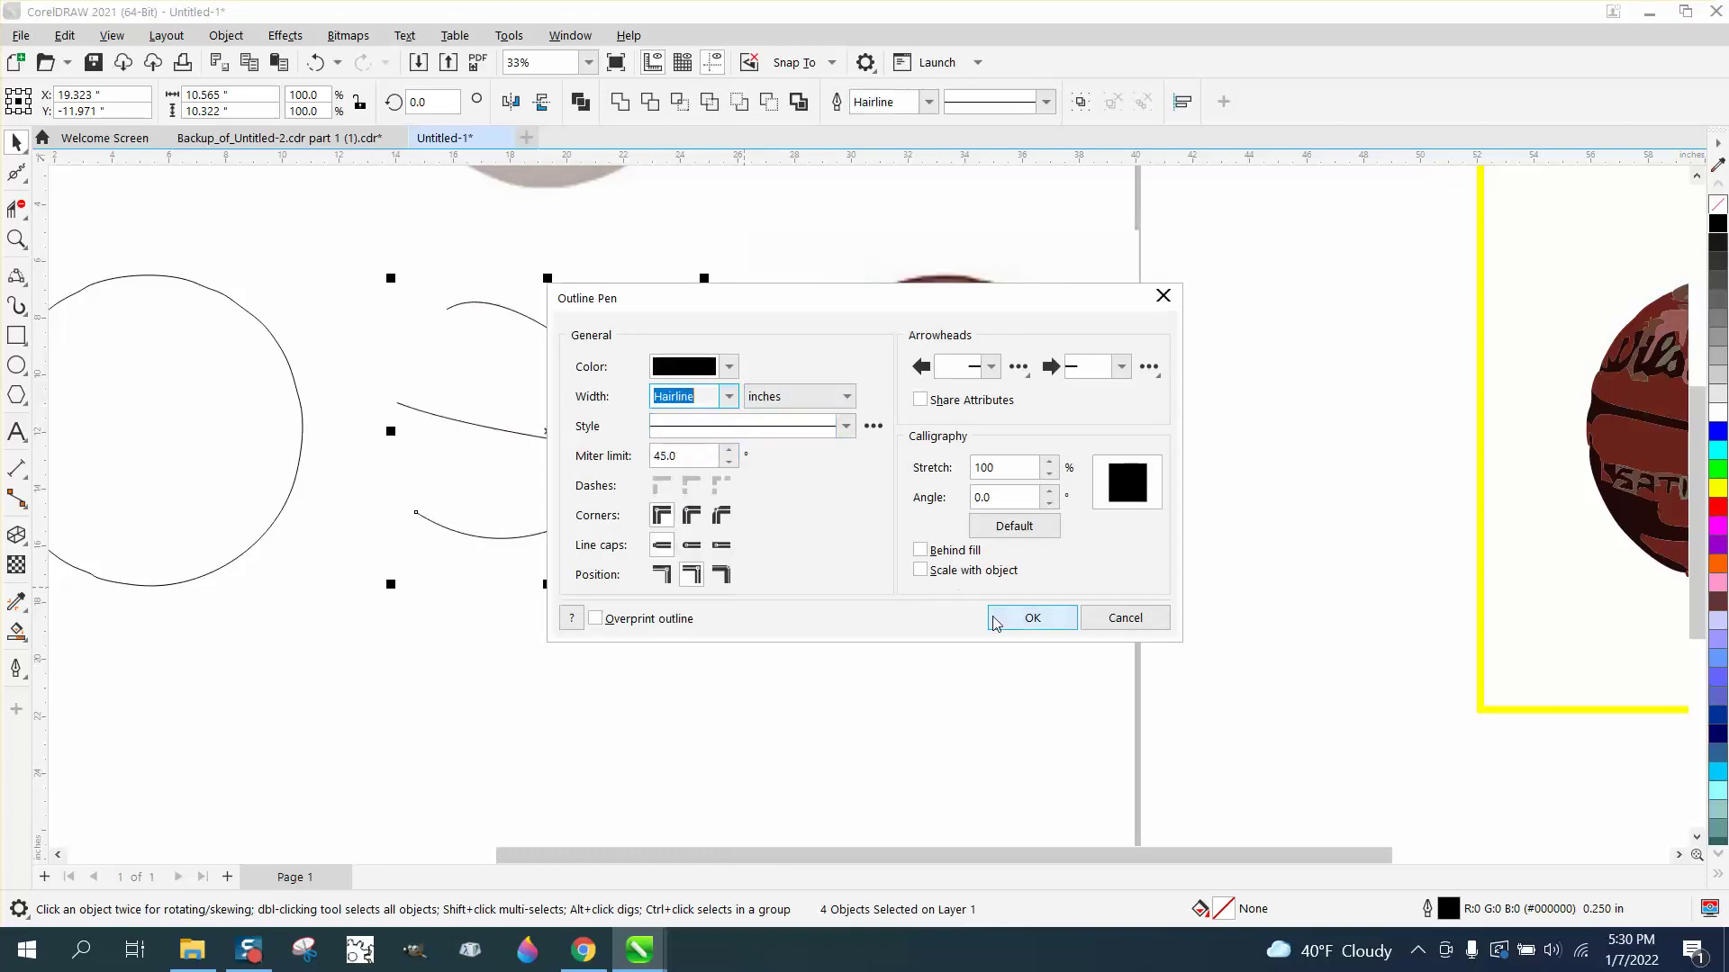
{"action": "left_click", "coordinate": [1020, 619]}
Step: Move the circle back over the seam lines and zoom in on its upper-left and left edges
{"action": "left_click", "coordinate": [302, 423]}
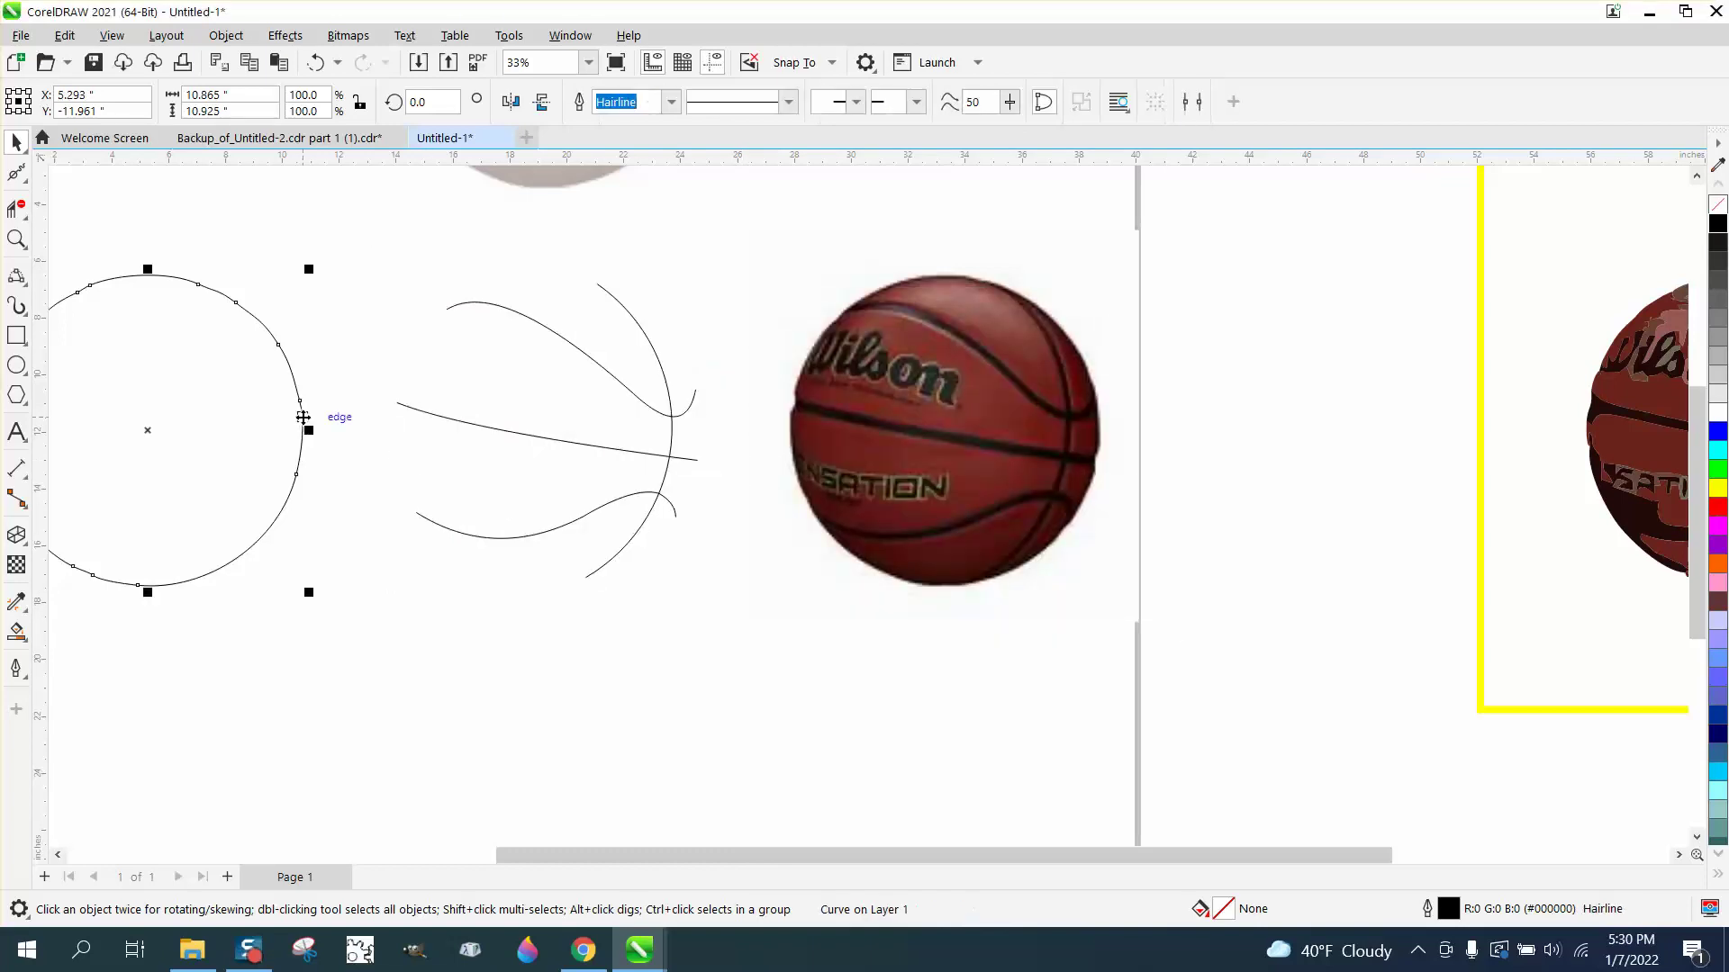
{"action": "left_click_drag", "start_coordinate": [302, 424], "coordinate": [673, 424]}
{"action": "left_click", "coordinate": [16, 239]}
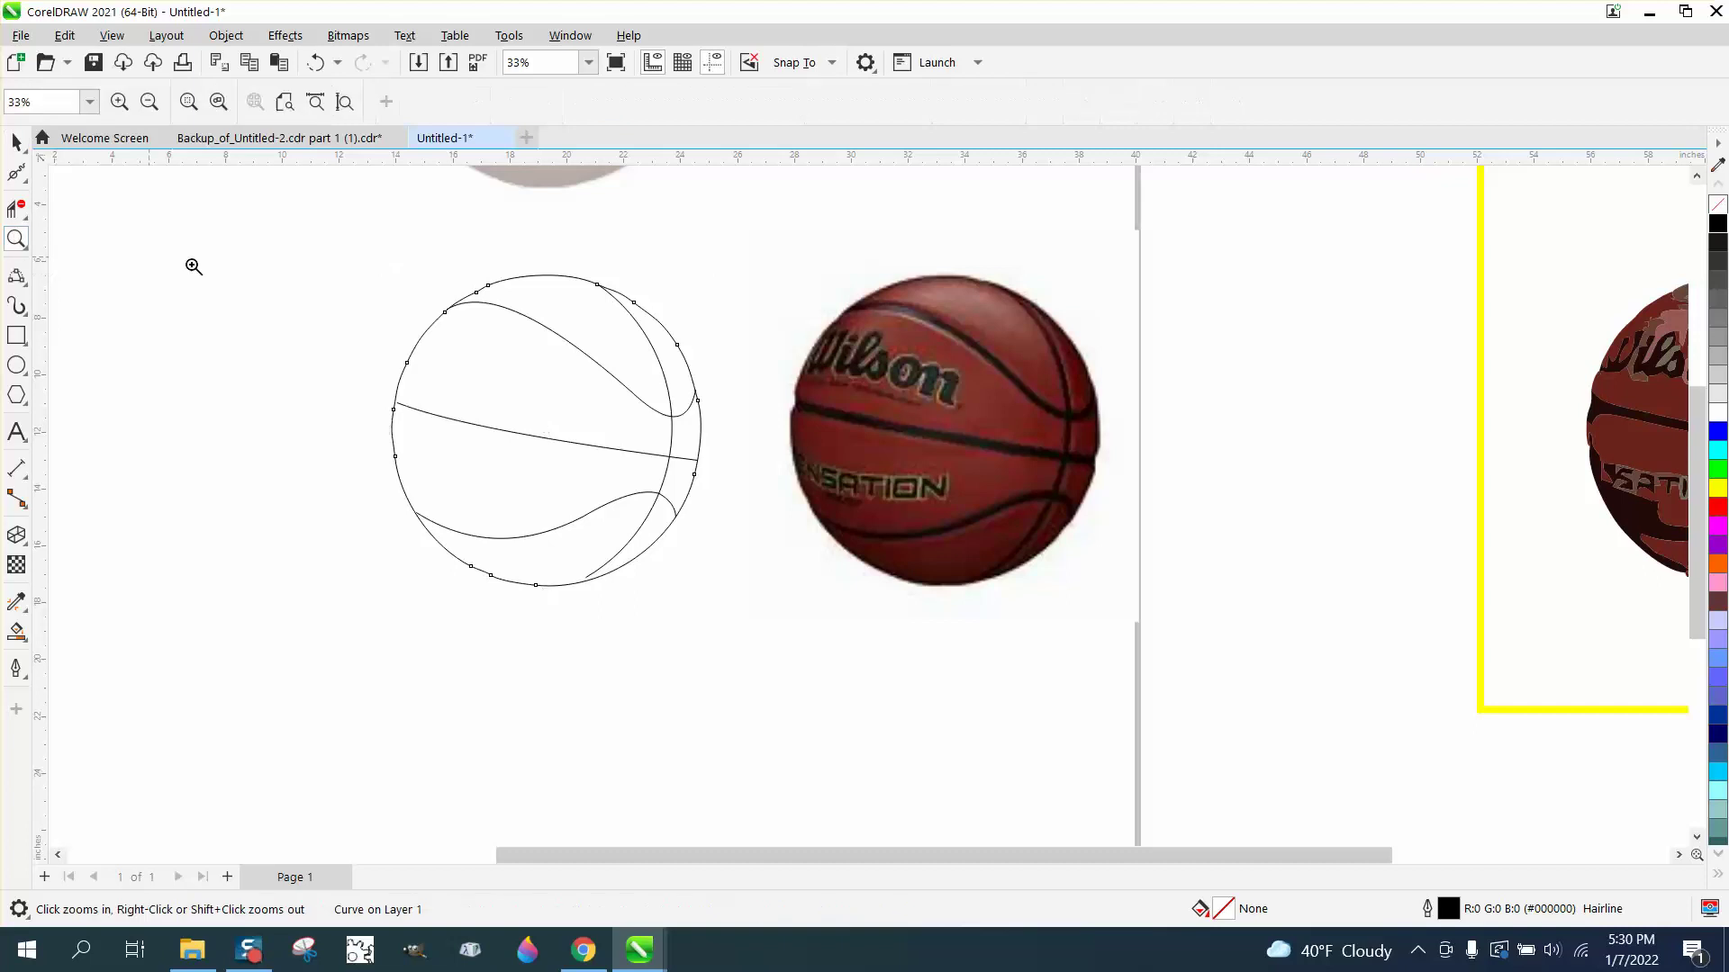
{"action": "left_click_drag", "start_coordinate": [421, 283], "coordinate": [542, 366]}
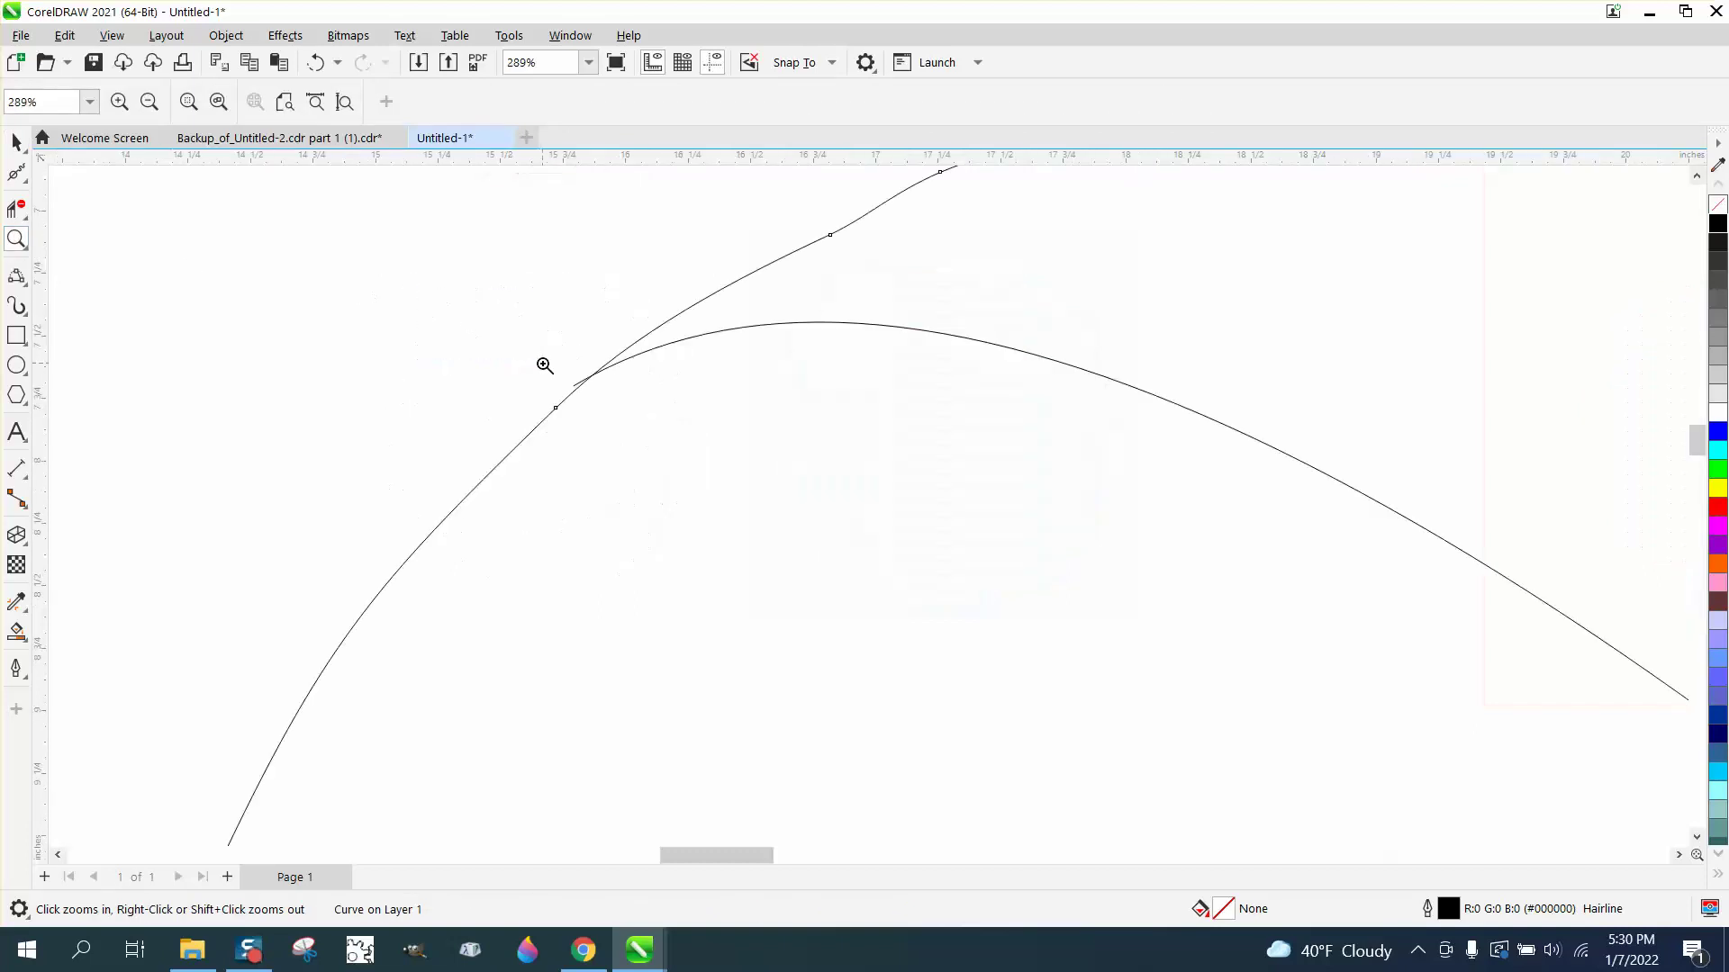
{"action": "left_click", "coordinate": [16, 210]}
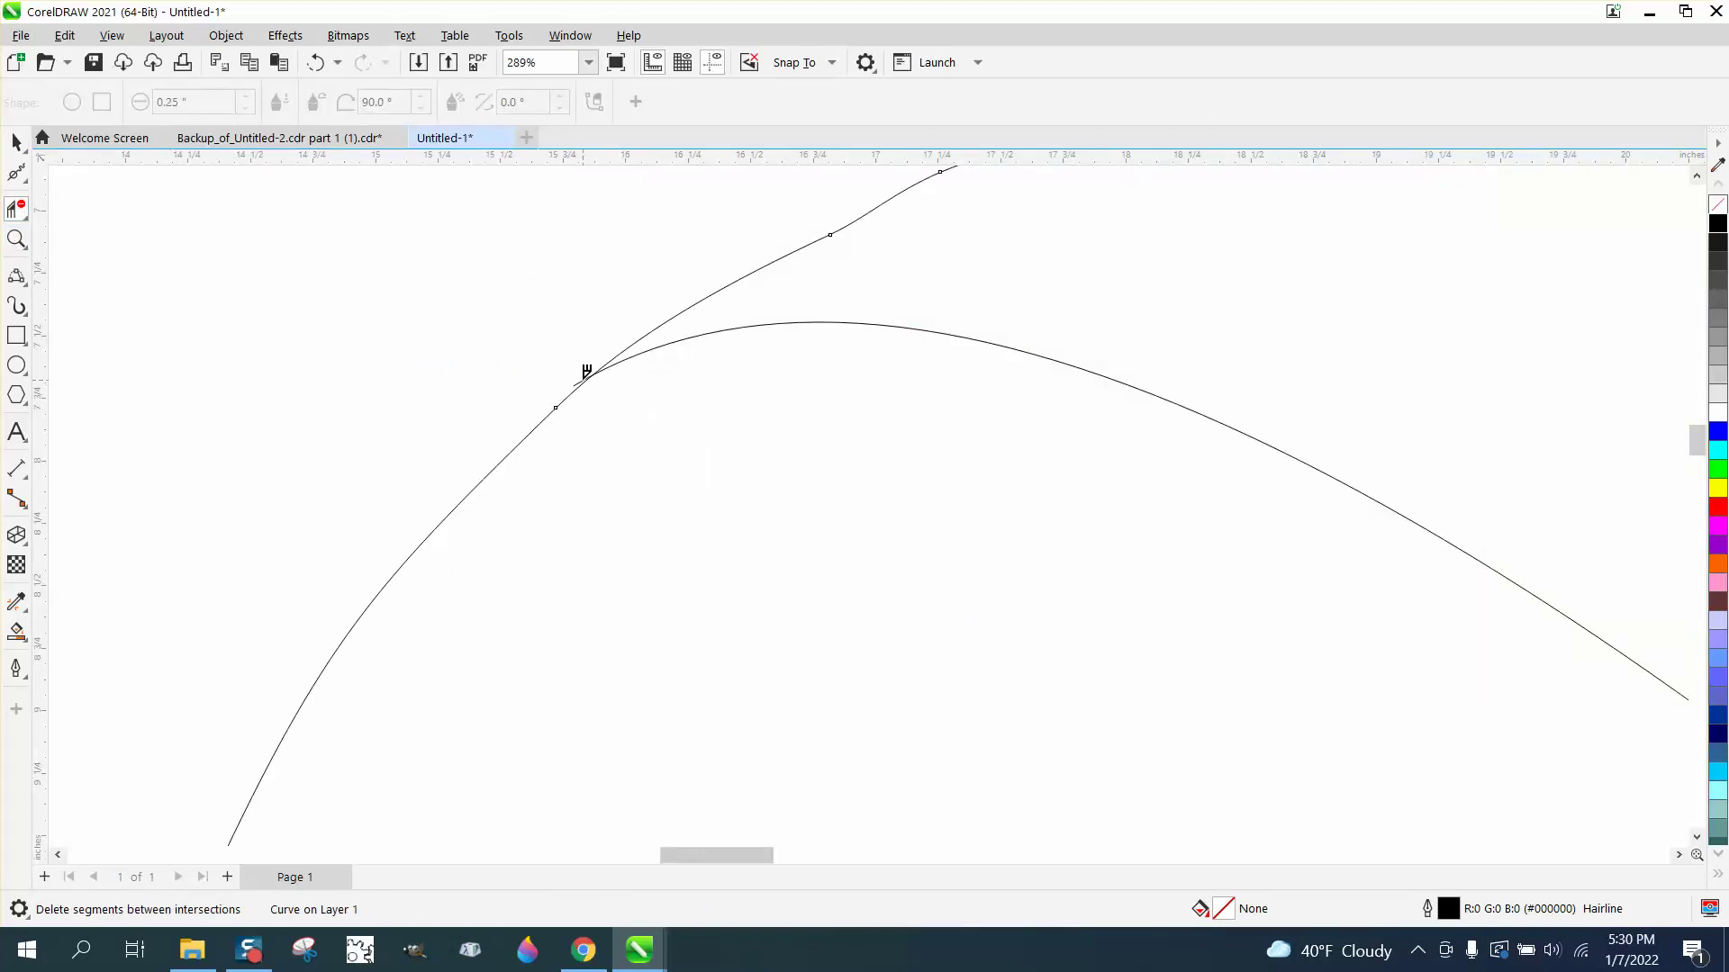
{"action": "scroll", "coordinate": [552, 413], "scroll_direction": "down", "scroll_amount": 4}
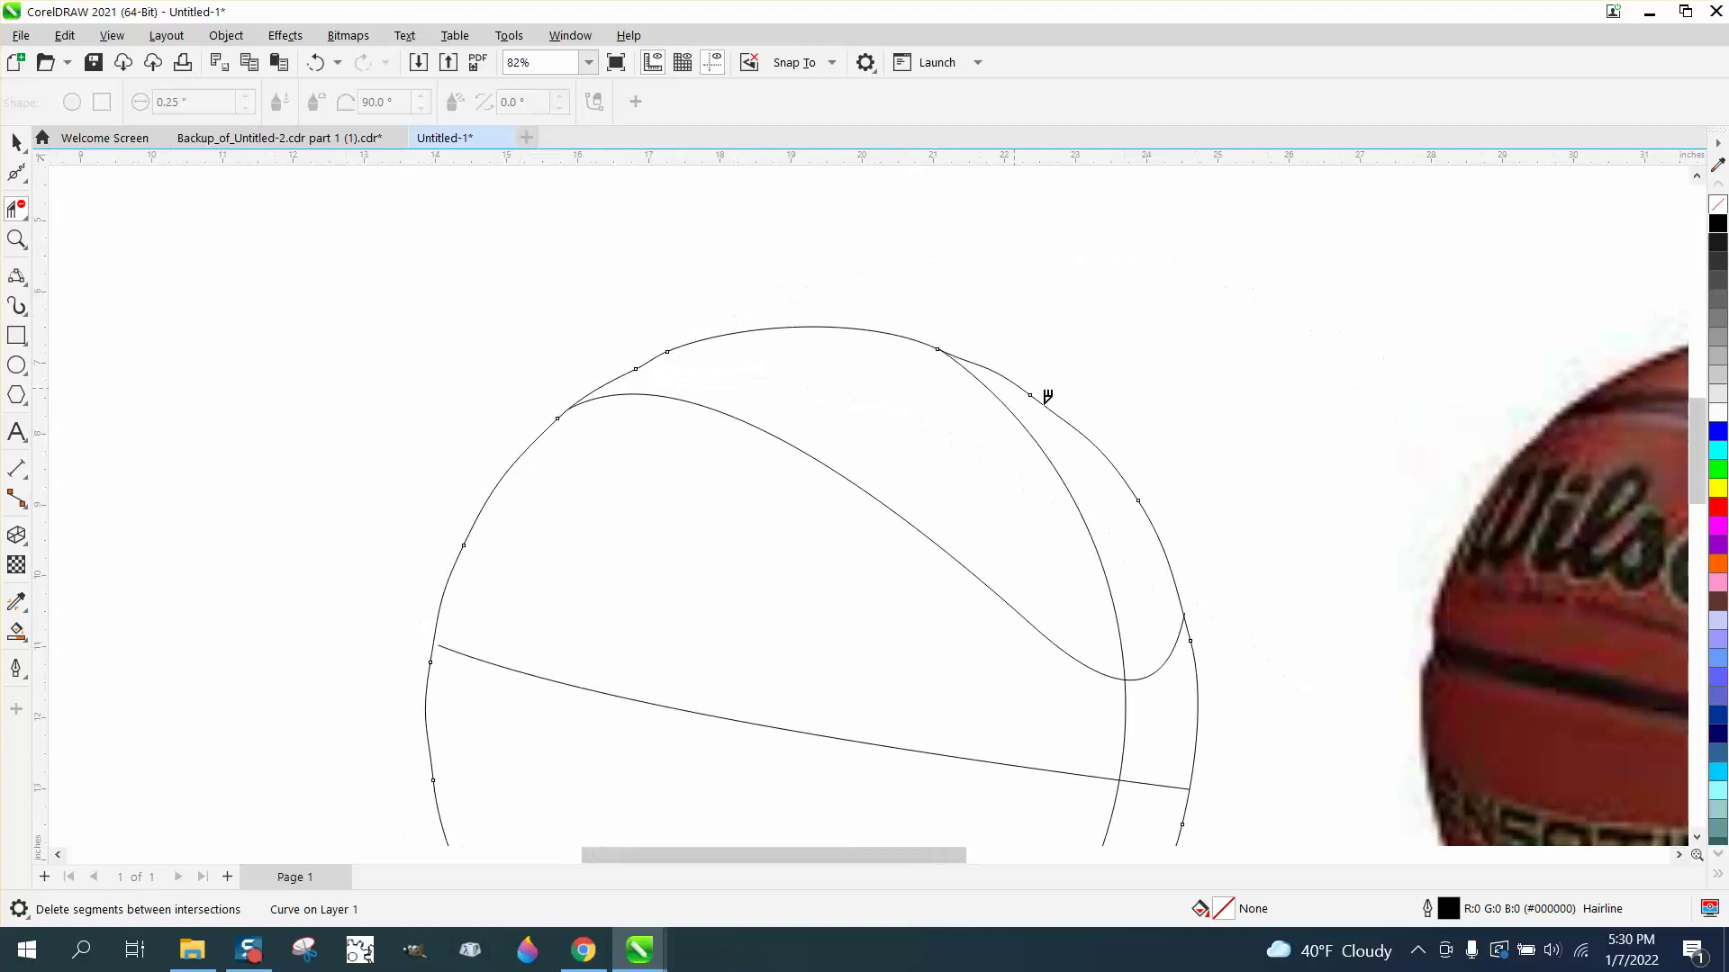
{"action": "scroll", "coordinate": [864, 405], "scroll_direction": "down", "scroll_amount": 1}
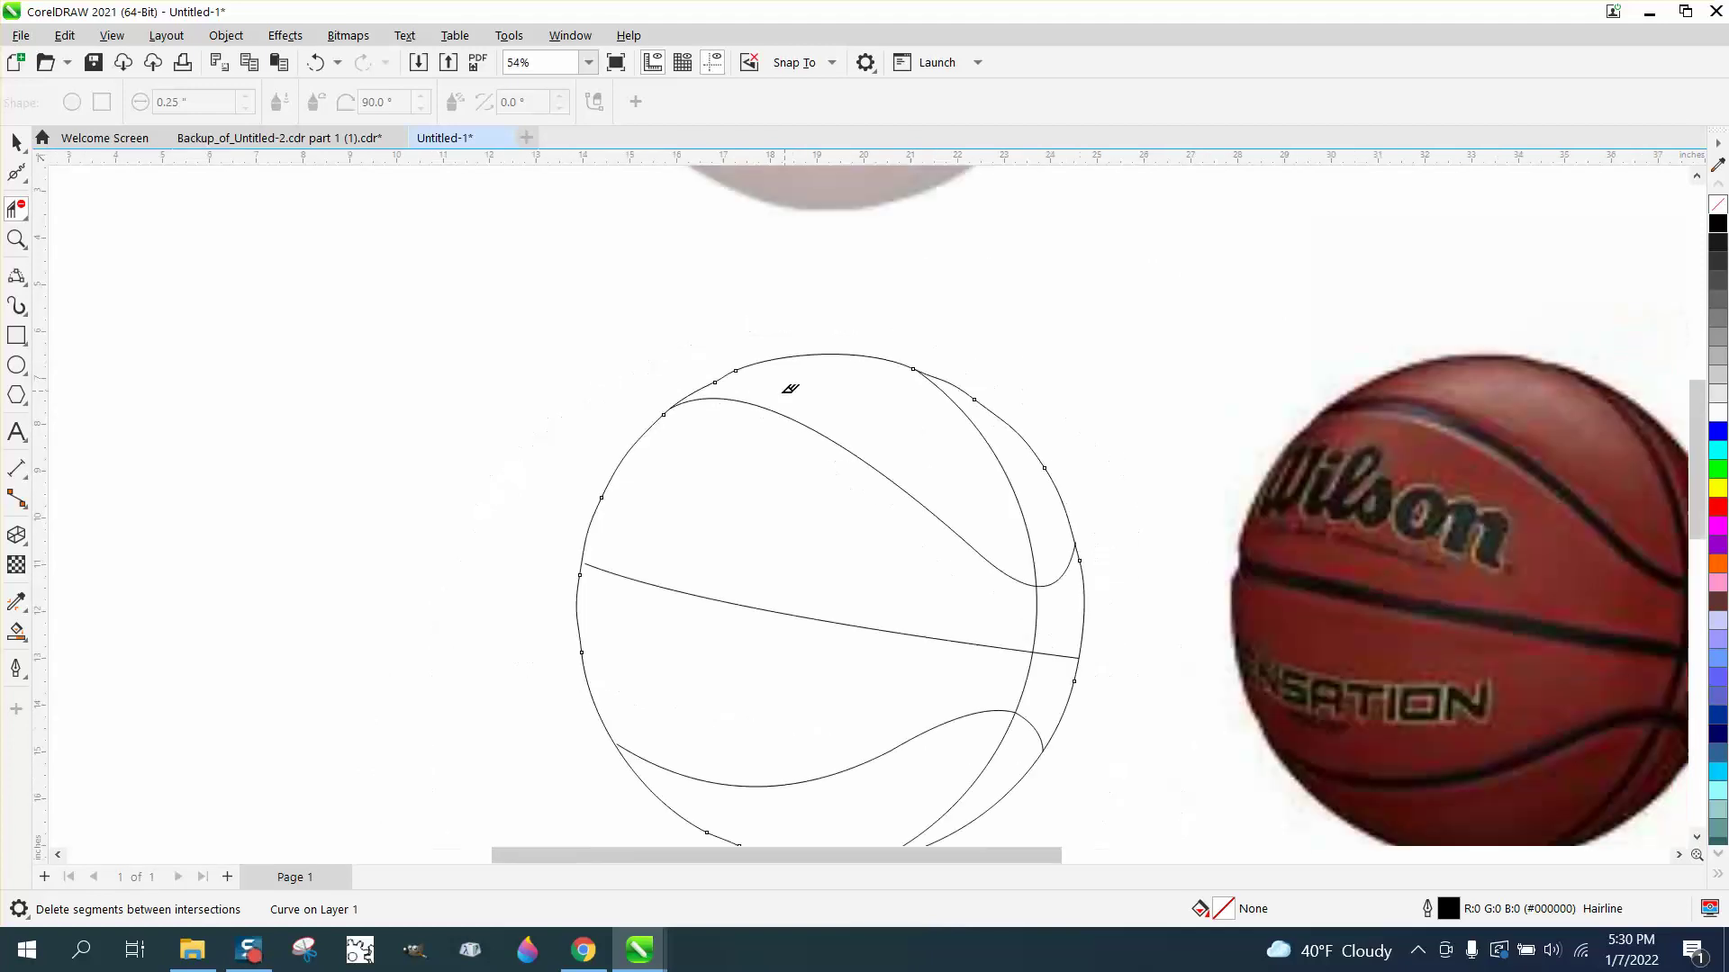
{"action": "left_click", "coordinate": [16, 238]}
{"action": "left_click_drag", "start_coordinate": [533, 521], "coordinate": [742, 643]}
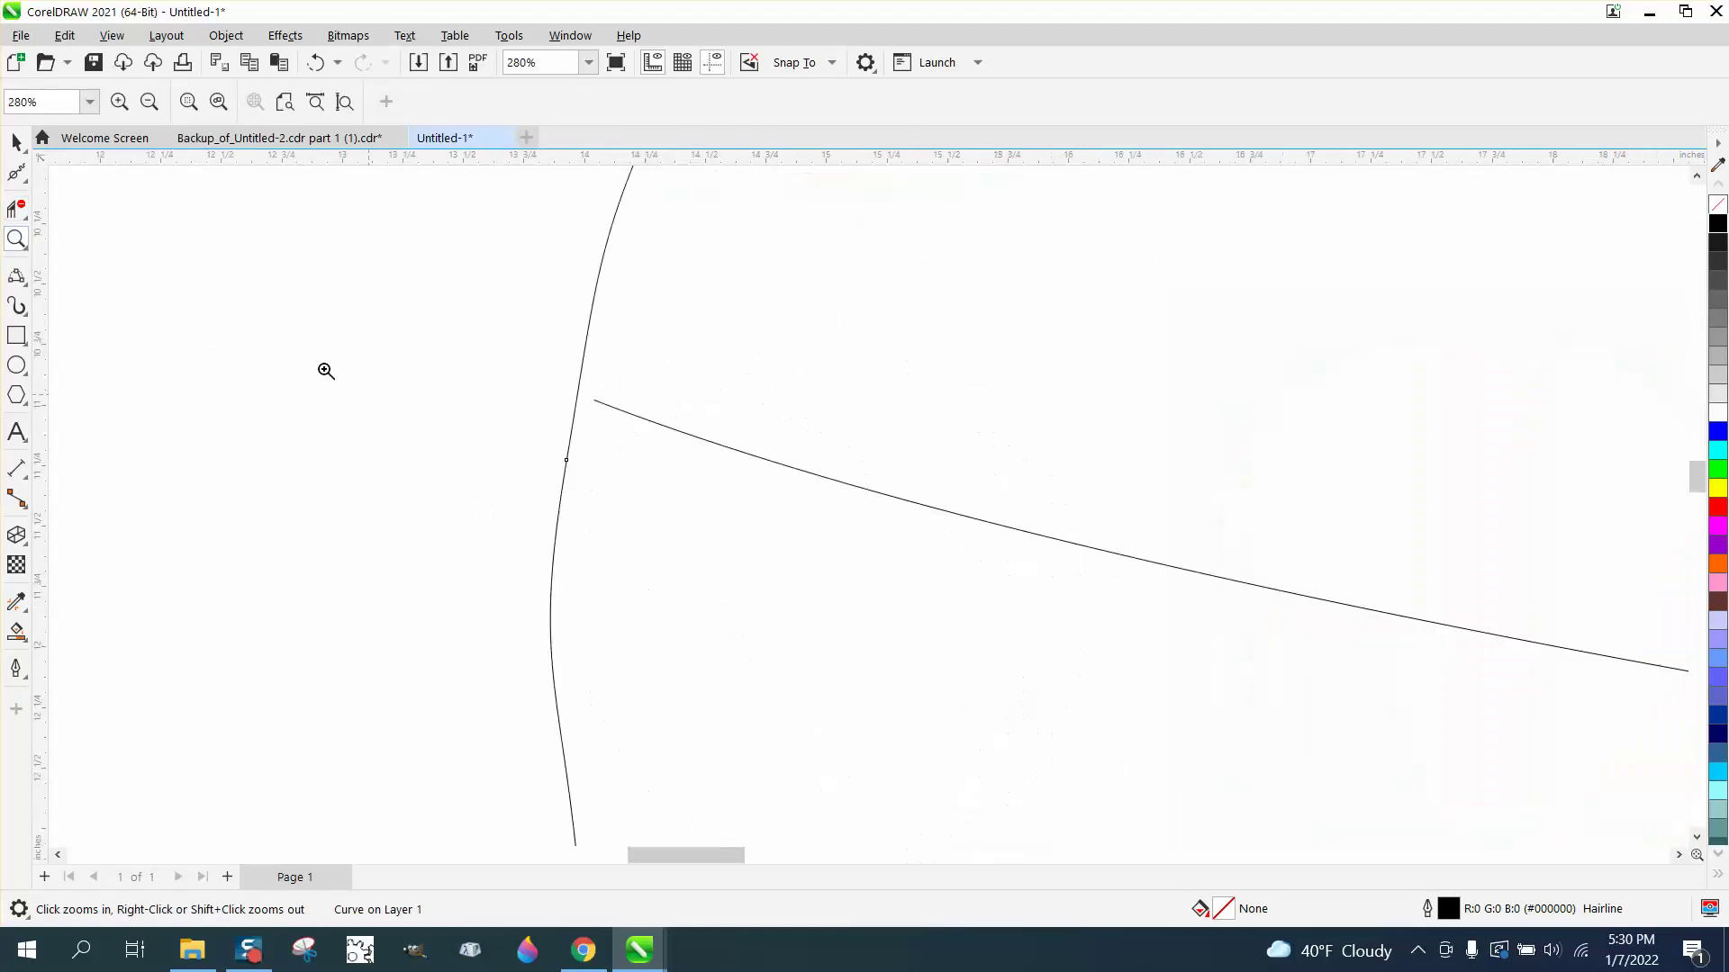
Step: With the Shape tool, drag the horizontal seam's end node onto the circle's edge
{"action": "left_click", "coordinate": [29, 185]}
{"action": "left_click", "coordinate": [54, 169]}
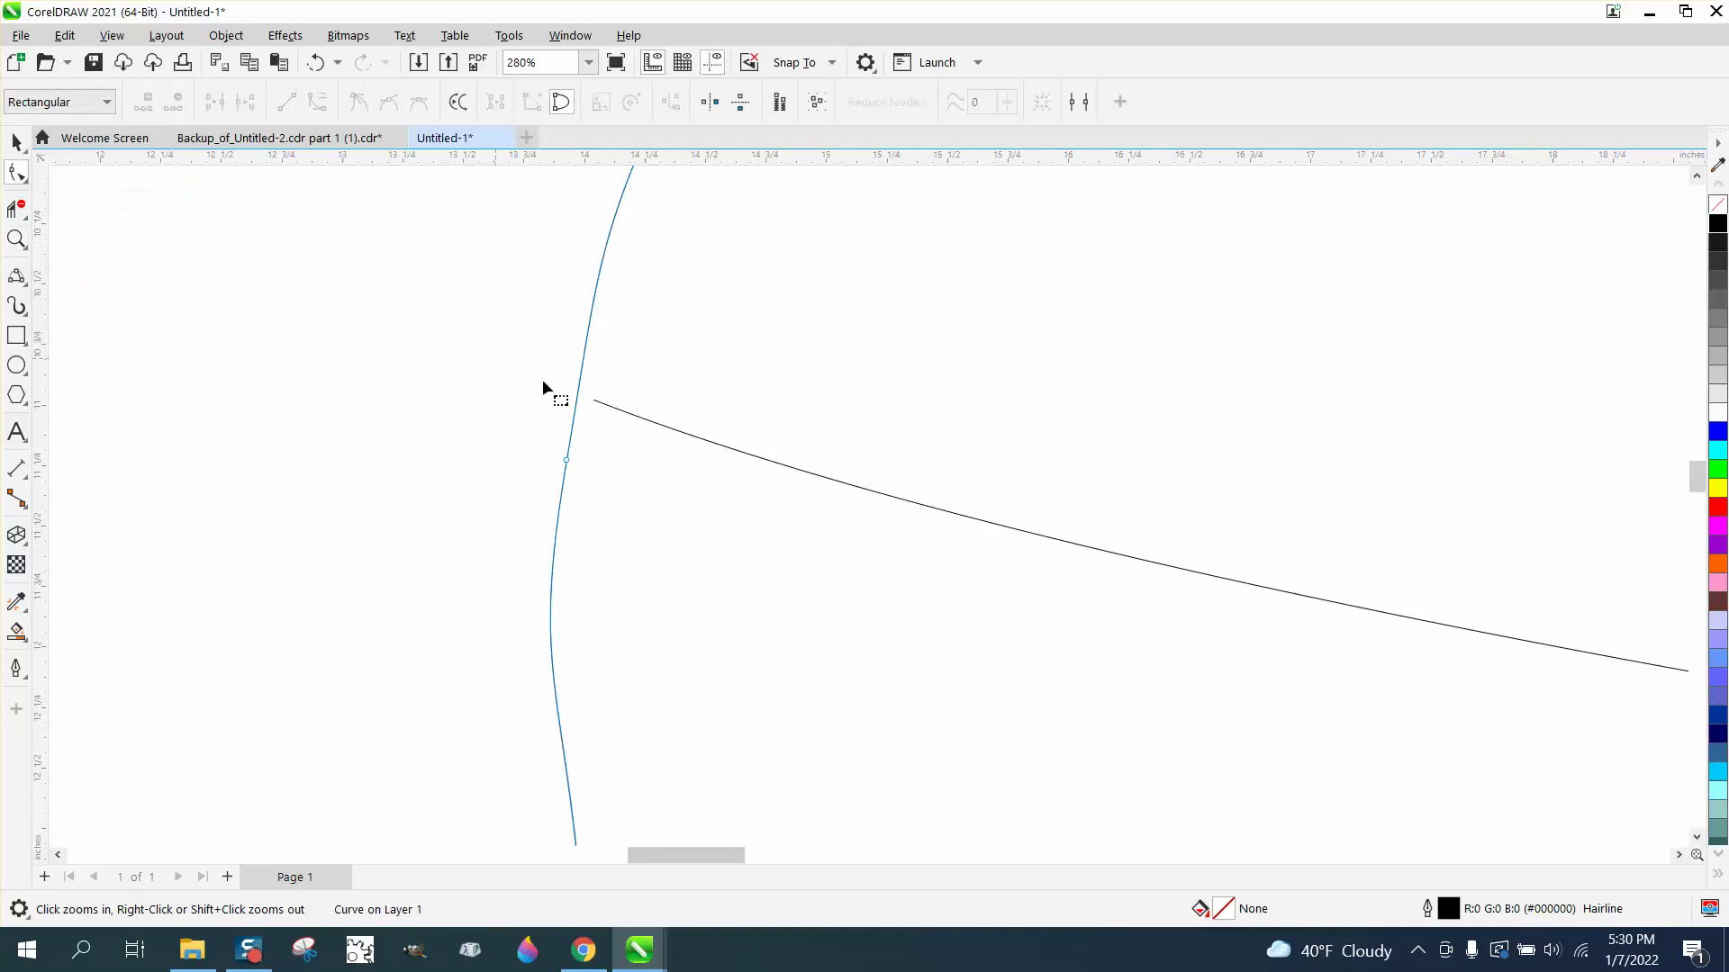
{"action": "left_click", "coordinate": [597, 402]}
{"action": "left_click_drag", "start_coordinate": [593, 402], "coordinate": [580, 394]}
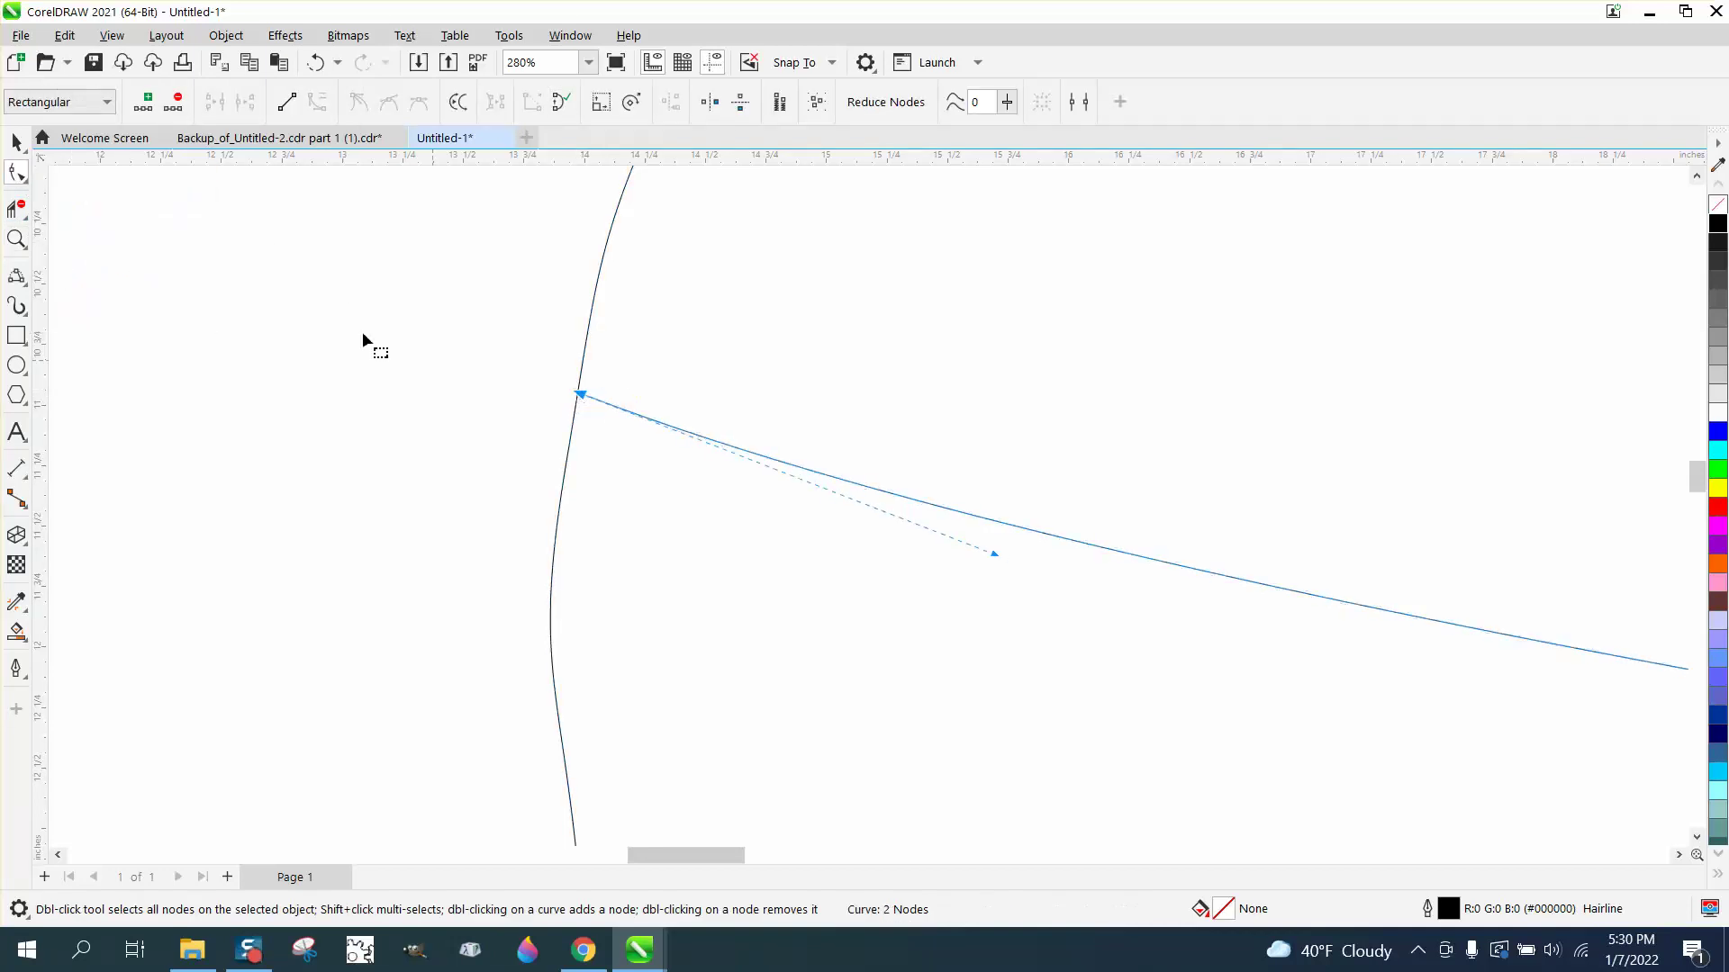
{"action": "scroll", "coordinate": [355, 331], "scroll_direction": "down", "scroll_amount": 5}
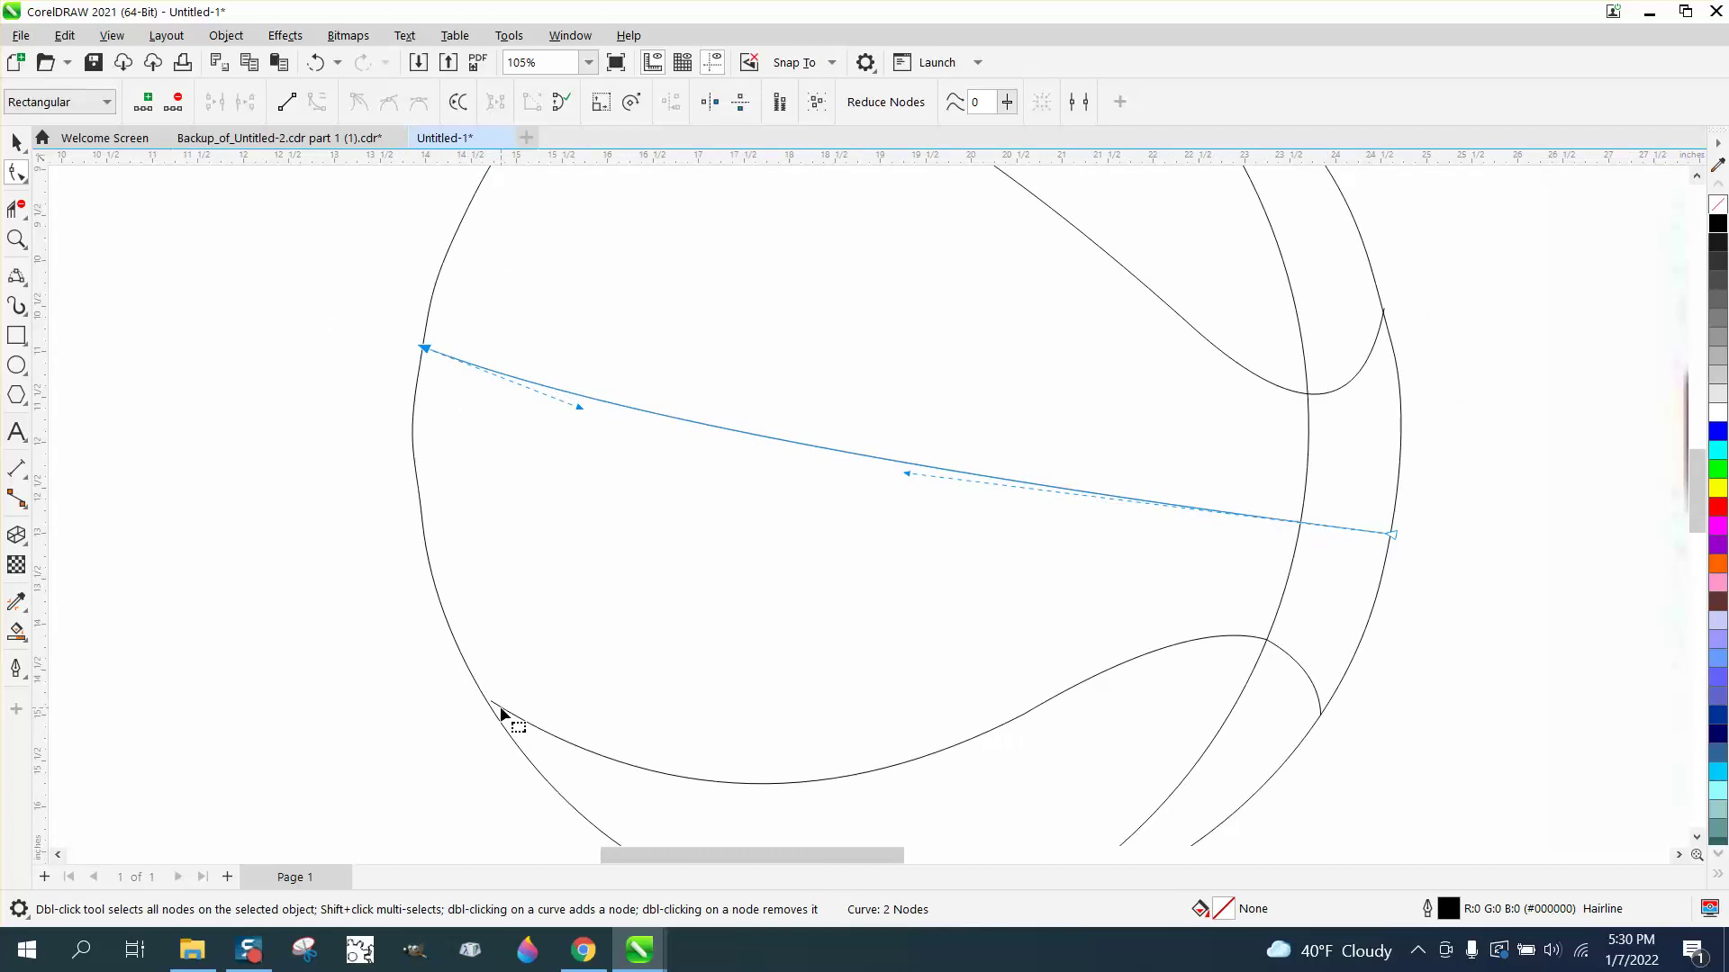
Step: Drag the right arc seam's bottom end node onto the circle's edge
{"action": "left_click", "coordinate": [498, 708]}
{"action": "left_click", "coordinate": [488, 700]}
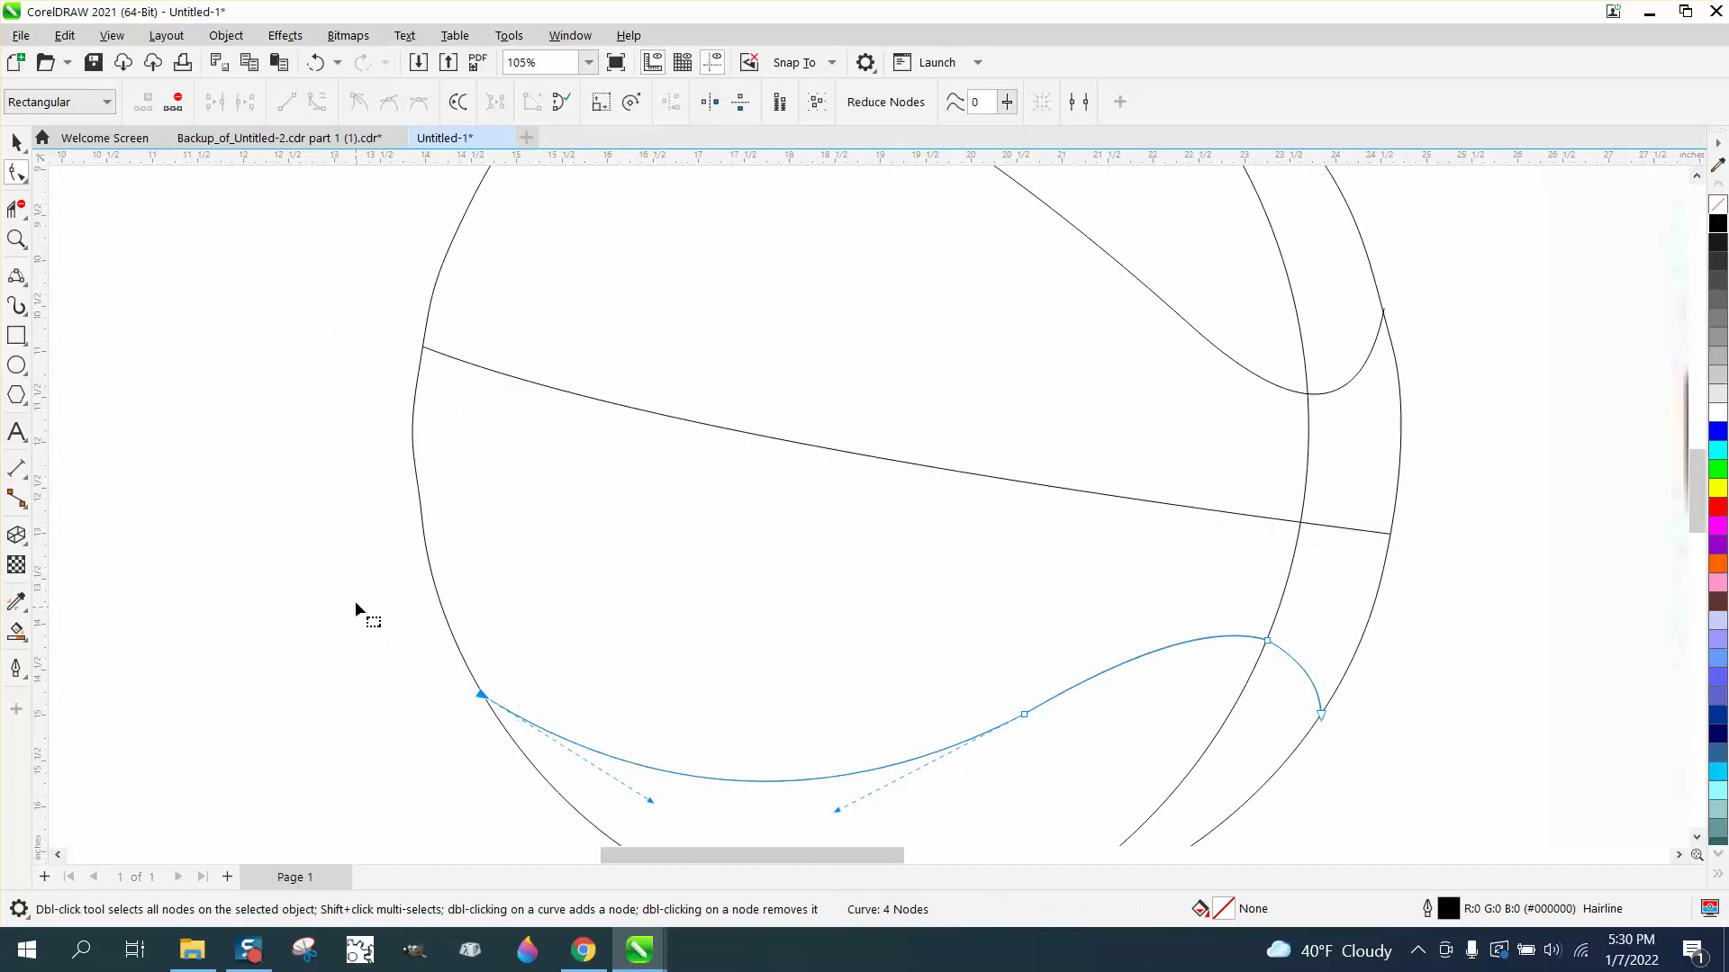
{"action": "scroll", "coordinate": [350, 567], "scroll_direction": "down", "scroll_amount": 3}
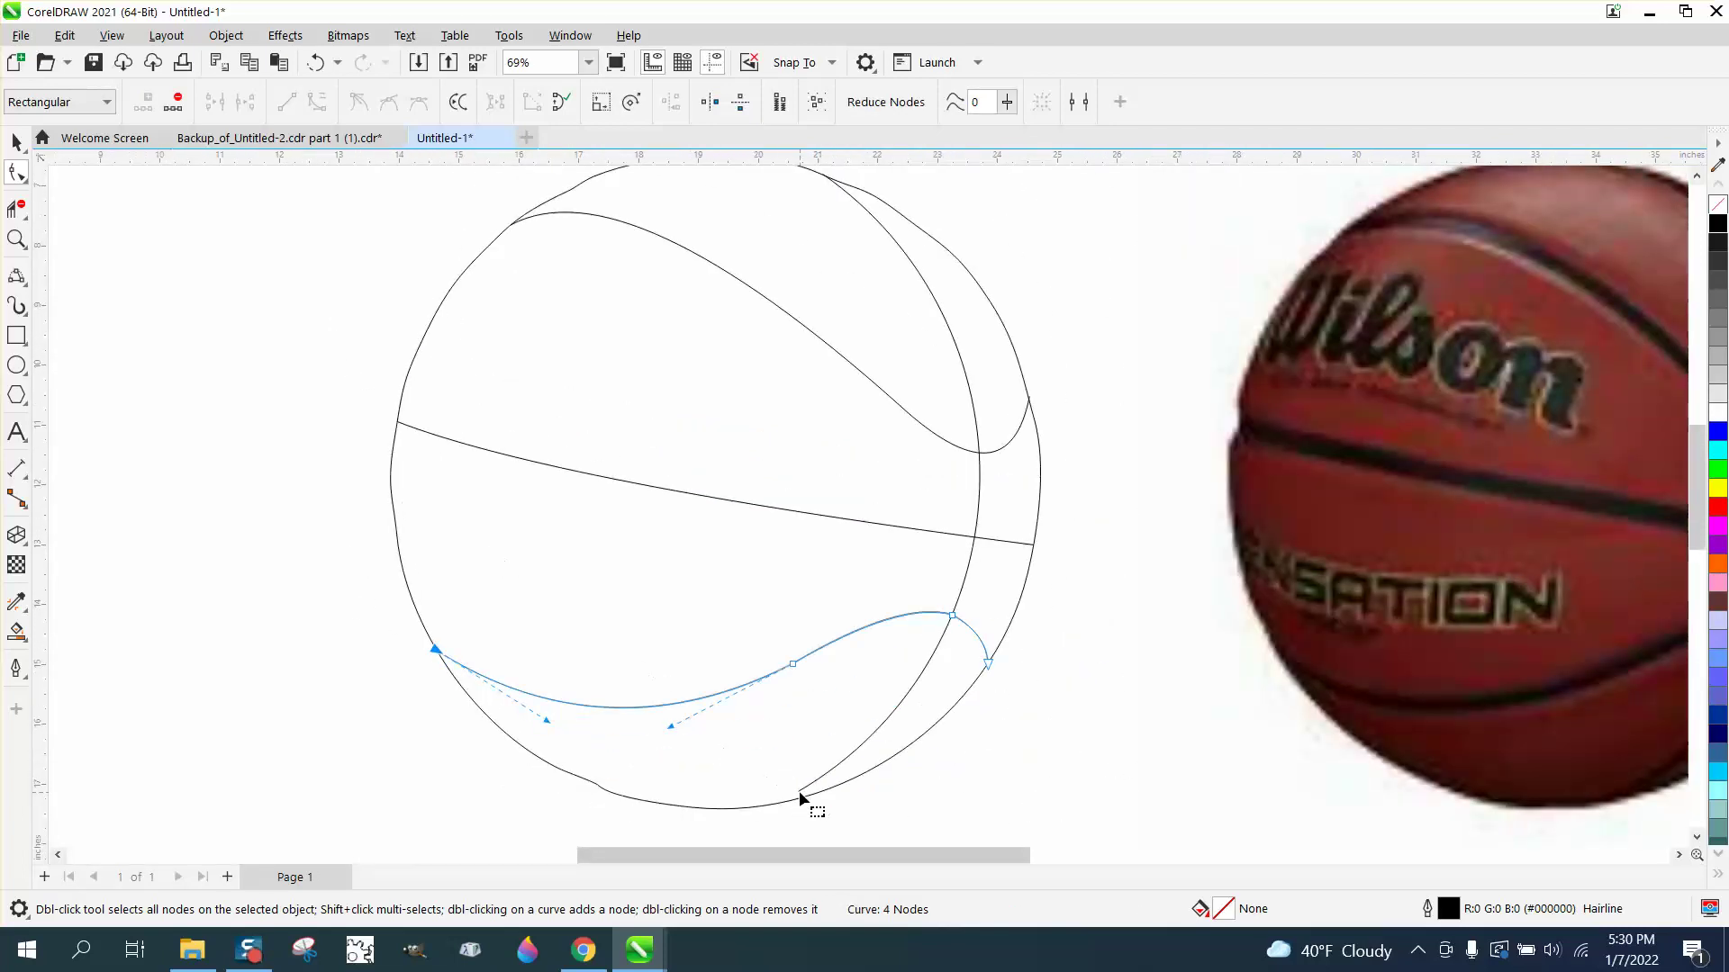
{"action": "left_click", "coordinate": [798, 791]}
{"action": "left_click", "coordinate": [798, 791]}
{"action": "left_click_drag", "start_coordinate": [798, 790], "coordinate": [791, 802]}
{"action": "scroll", "coordinate": [666, 675], "scroll_direction": "down", "scroll_amount": 2}
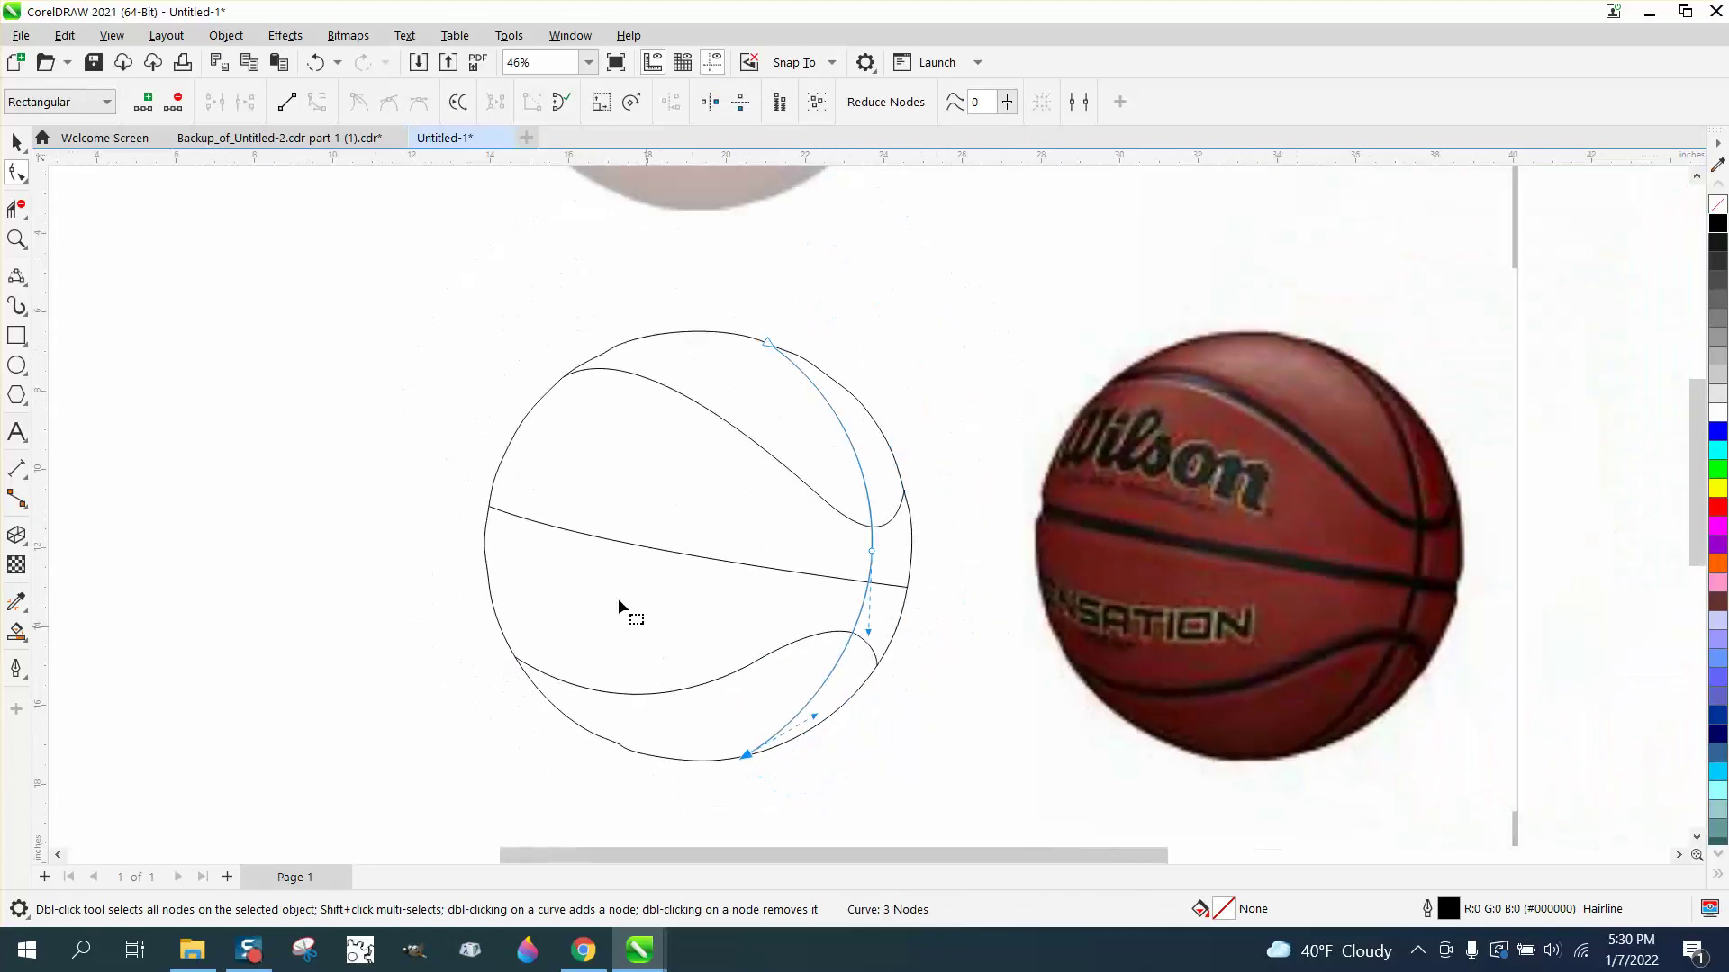
{"action": "left_click", "coordinate": [17, 141]}
Step: Move the circle aside and give the four seam lines a 0.1 in outline width
{"action": "left_click", "coordinate": [698, 341]}
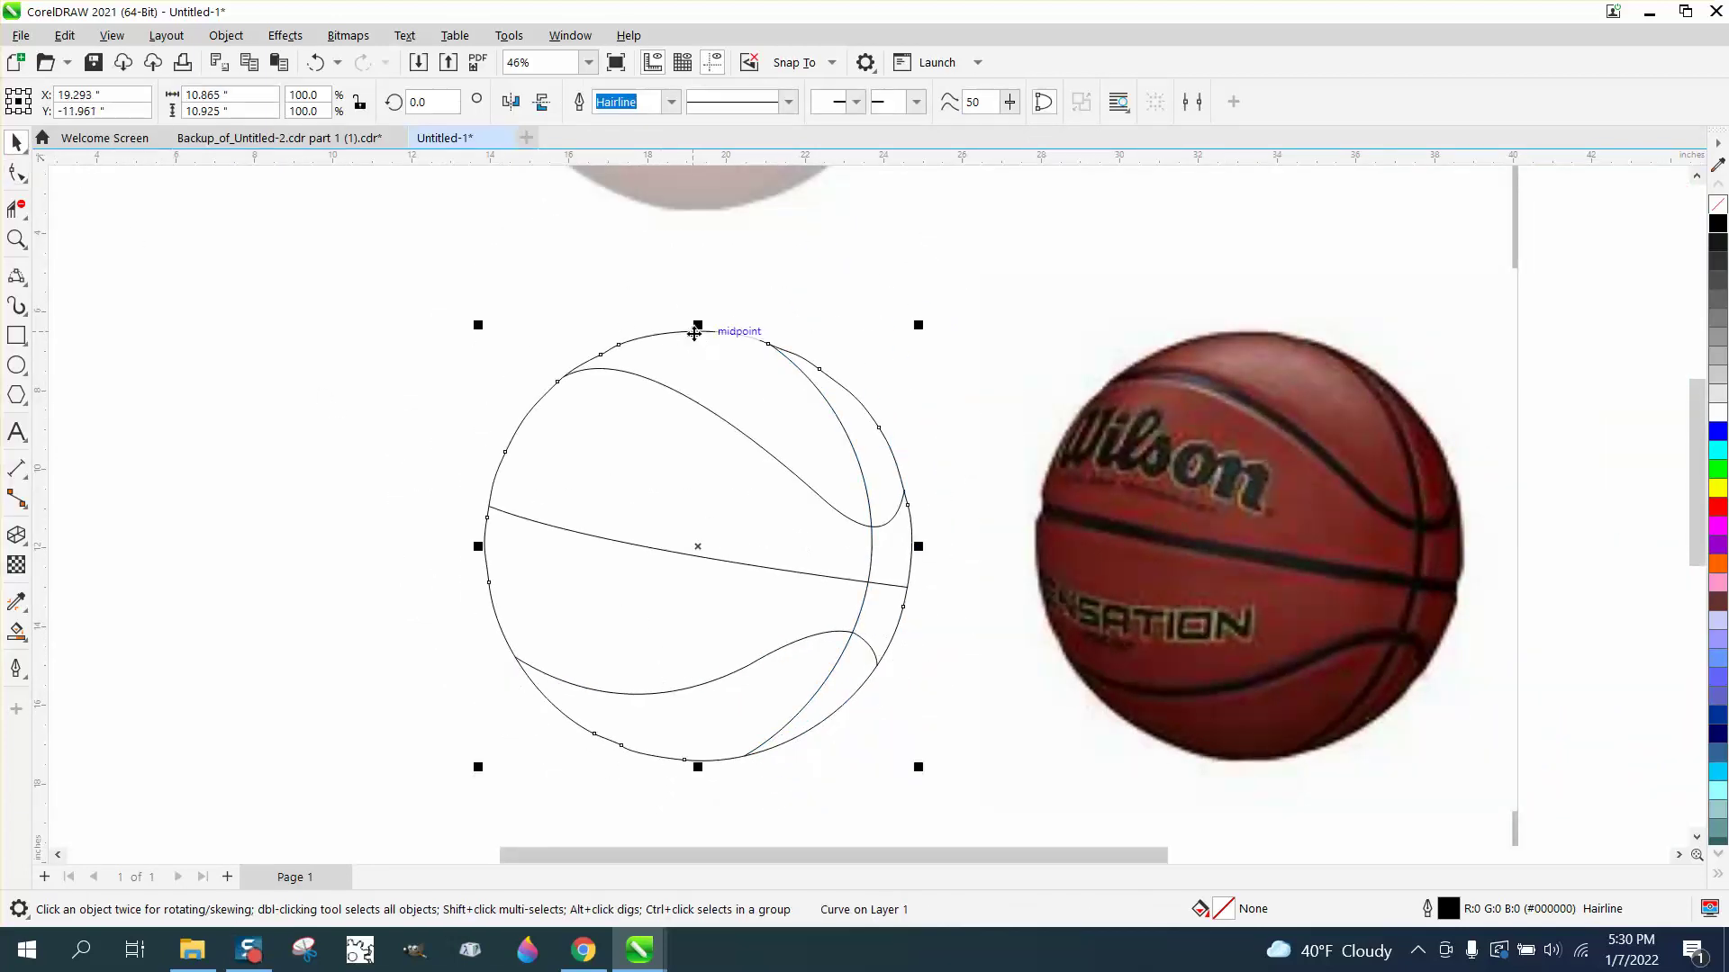
{"action": "key", "text": "l"}
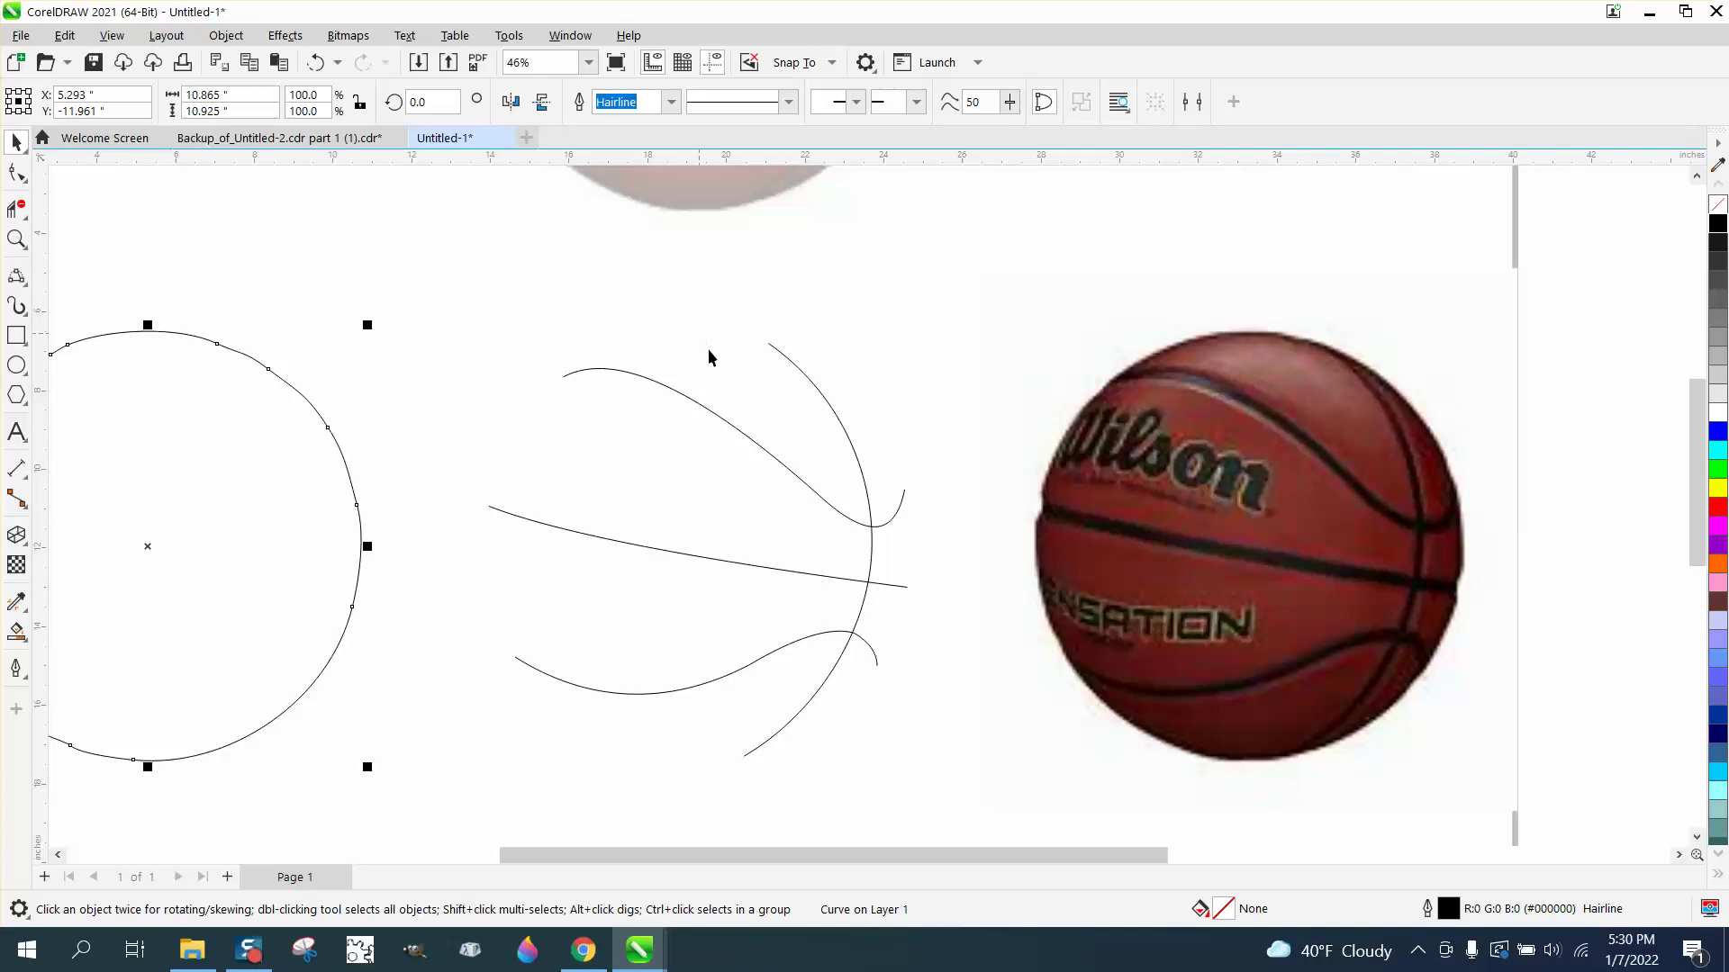
{"action": "left_click_drag", "start_coordinate": [388, 244], "coordinate": [912, 707]}
{"action": "left_click_drag", "start_coordinate": [987, 764], "coordinate": [987, 765]}
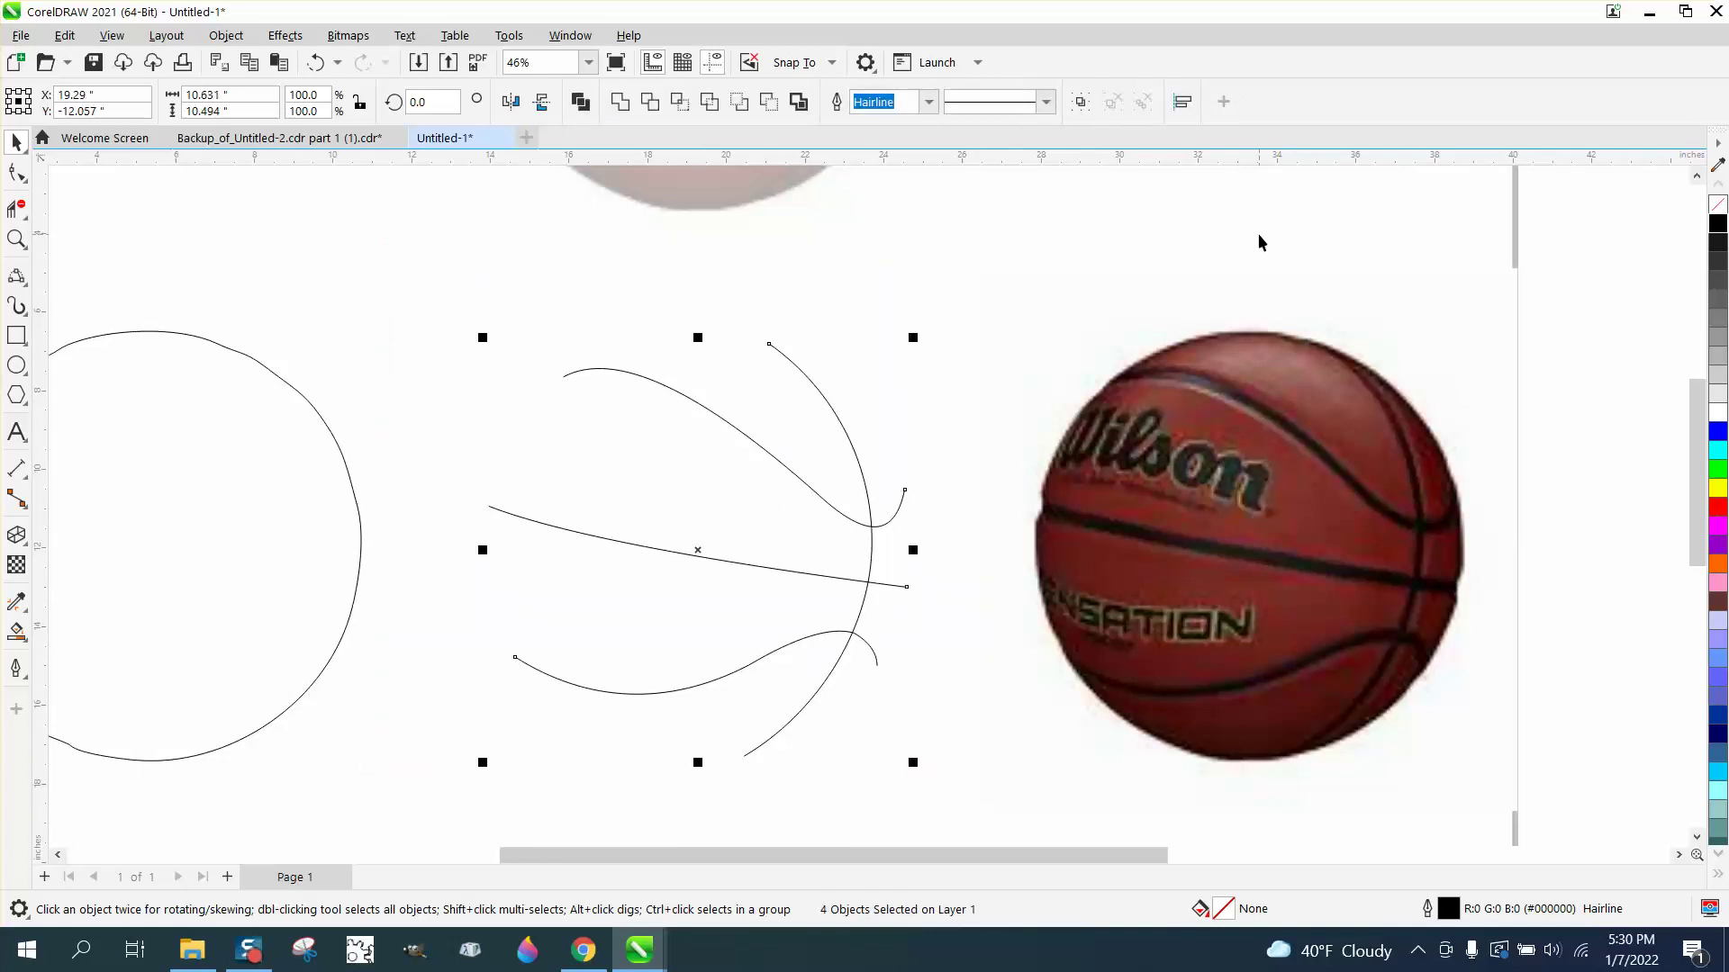
{"action": "key", "text": "F12"}
{"action": "left_click", "coordinate": [729, 396]}
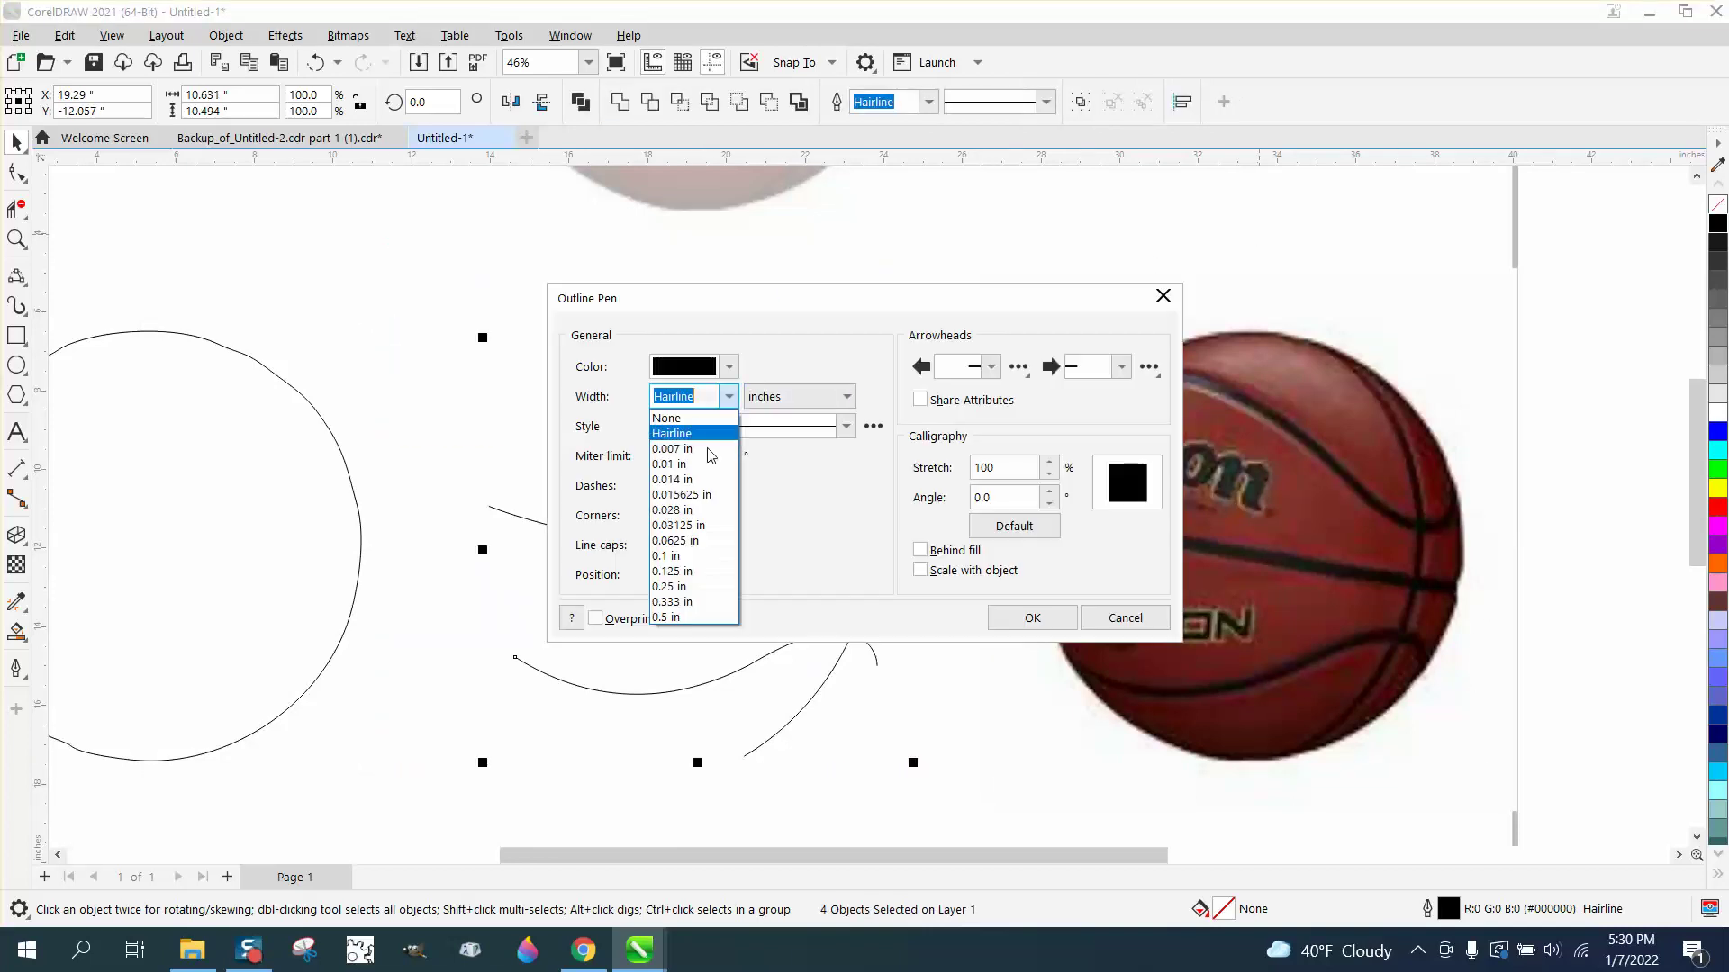
{"action": "left_click", "coordinate": [673, 555]}
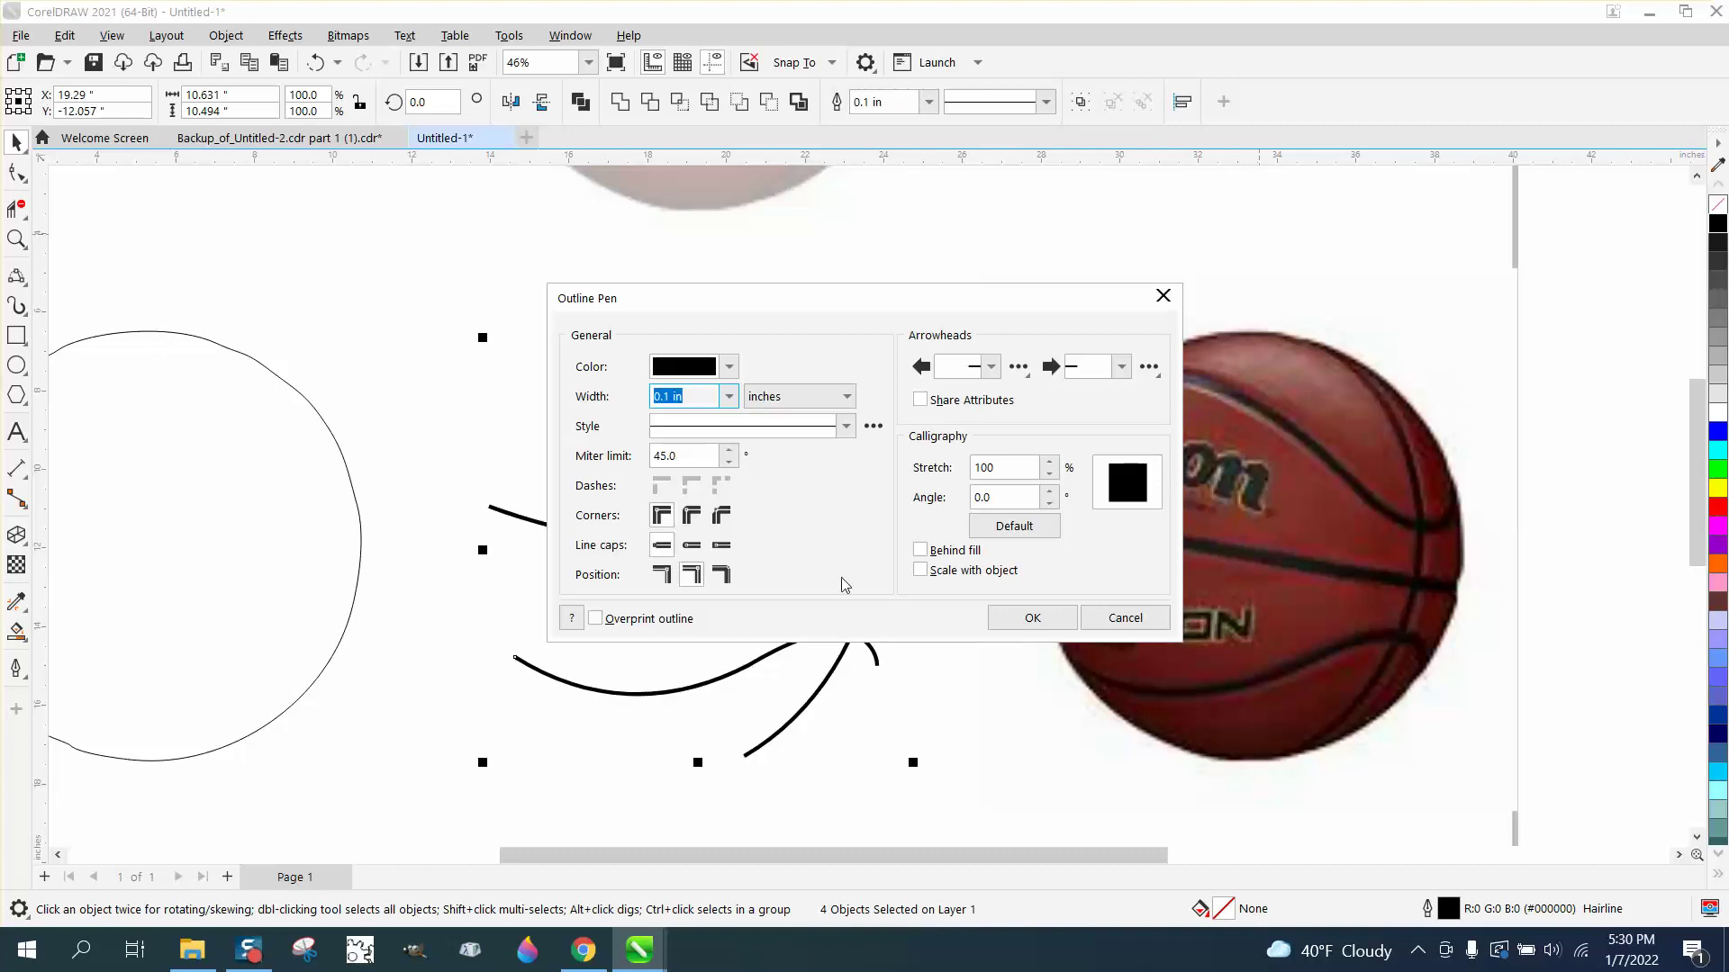
{"action": "left_click", "coordinate": [1031, 619]}
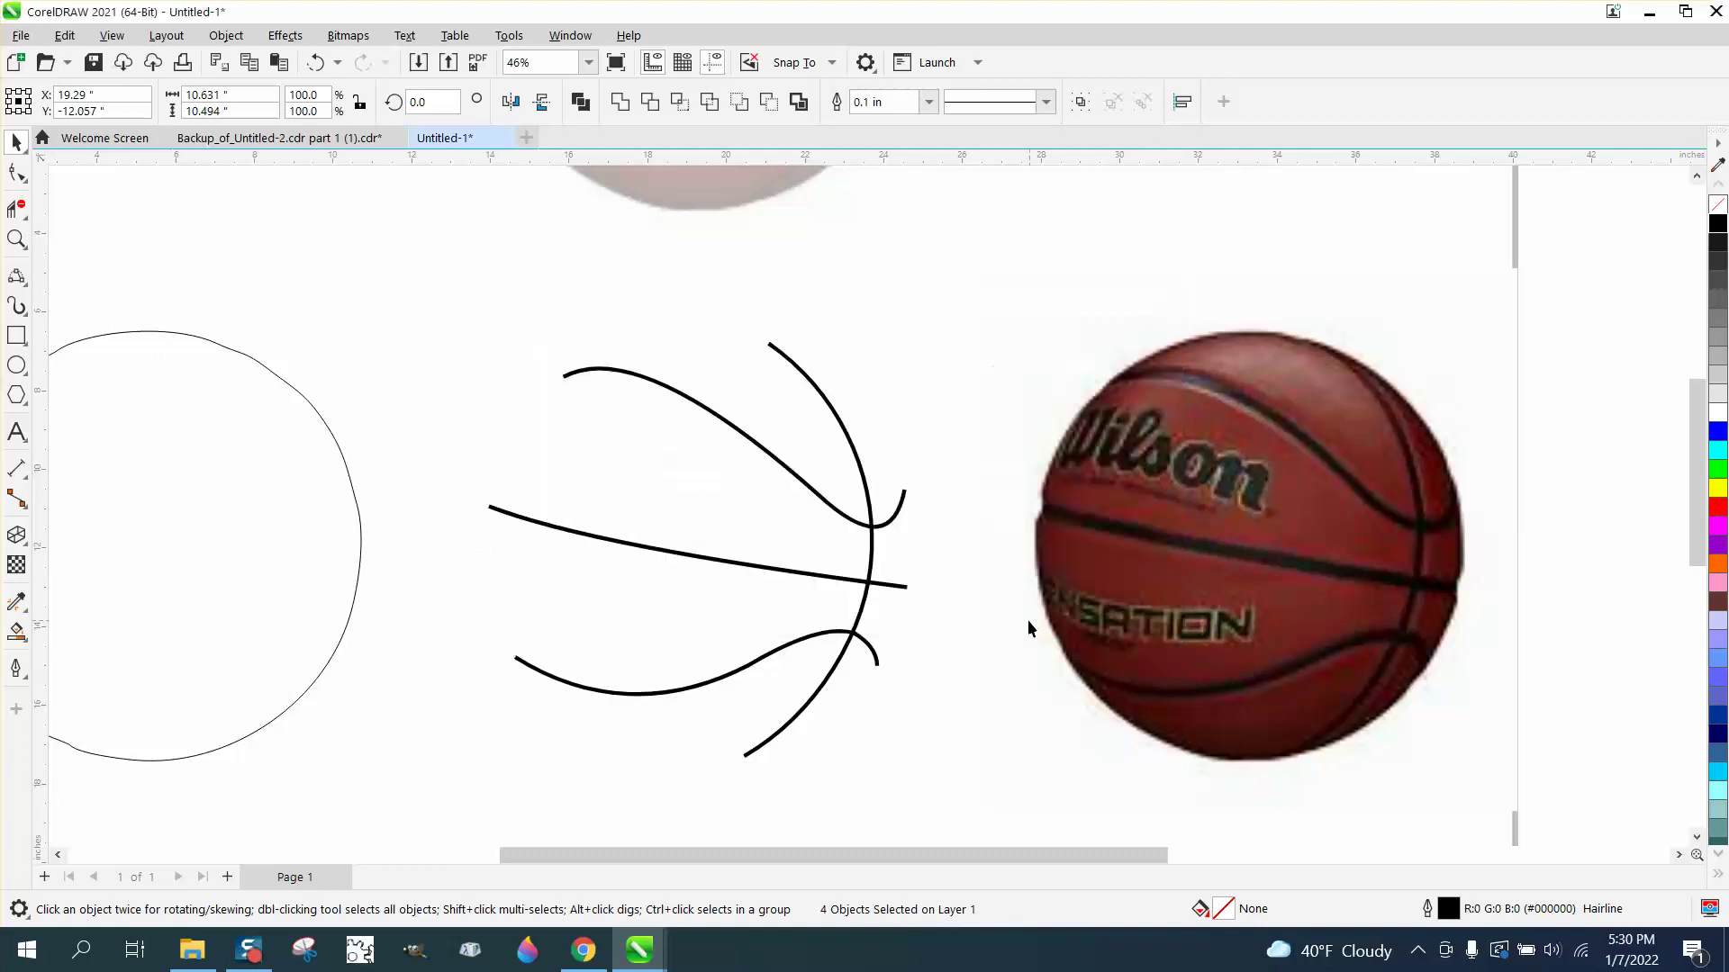
Step: Centre the circle back over the seams and set its outline width to 0.1 in
{"action": "left_click", "coordinate": [348, 475]}
{"action": "key", "text": "p"}
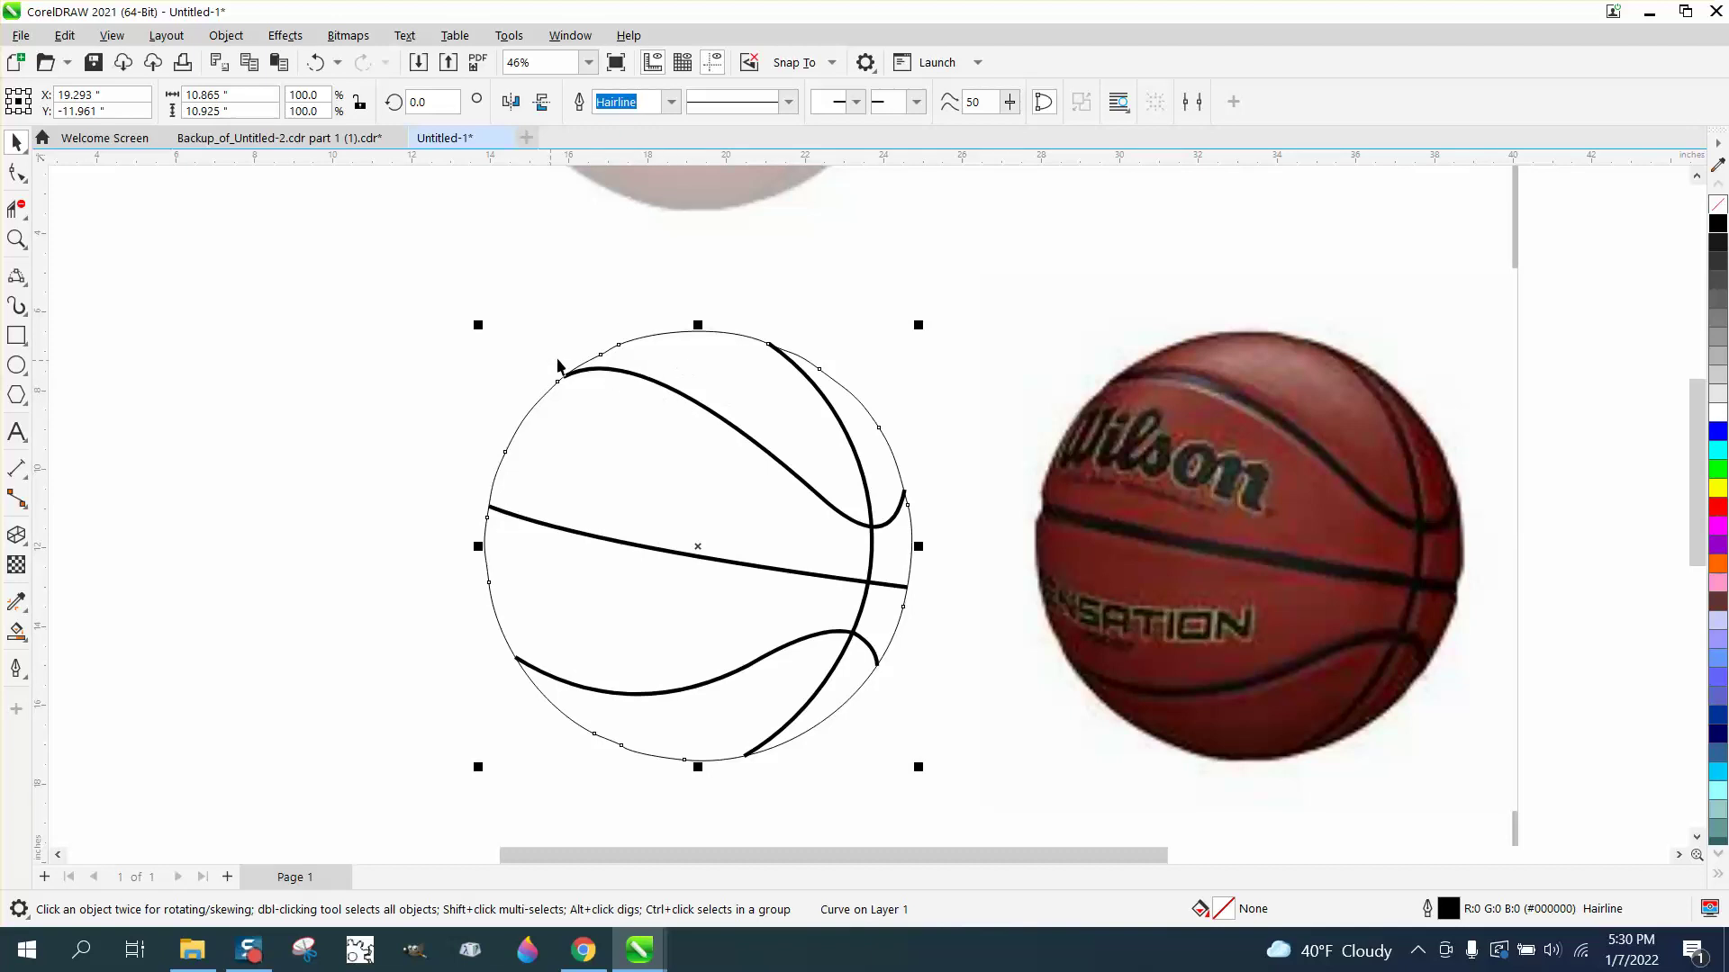
{"action": "left_click", "coordinate": [846, 389]}
{"action": "left_click", "coordinate": [857, 386]}
{"action": "key", "text": "F12"}
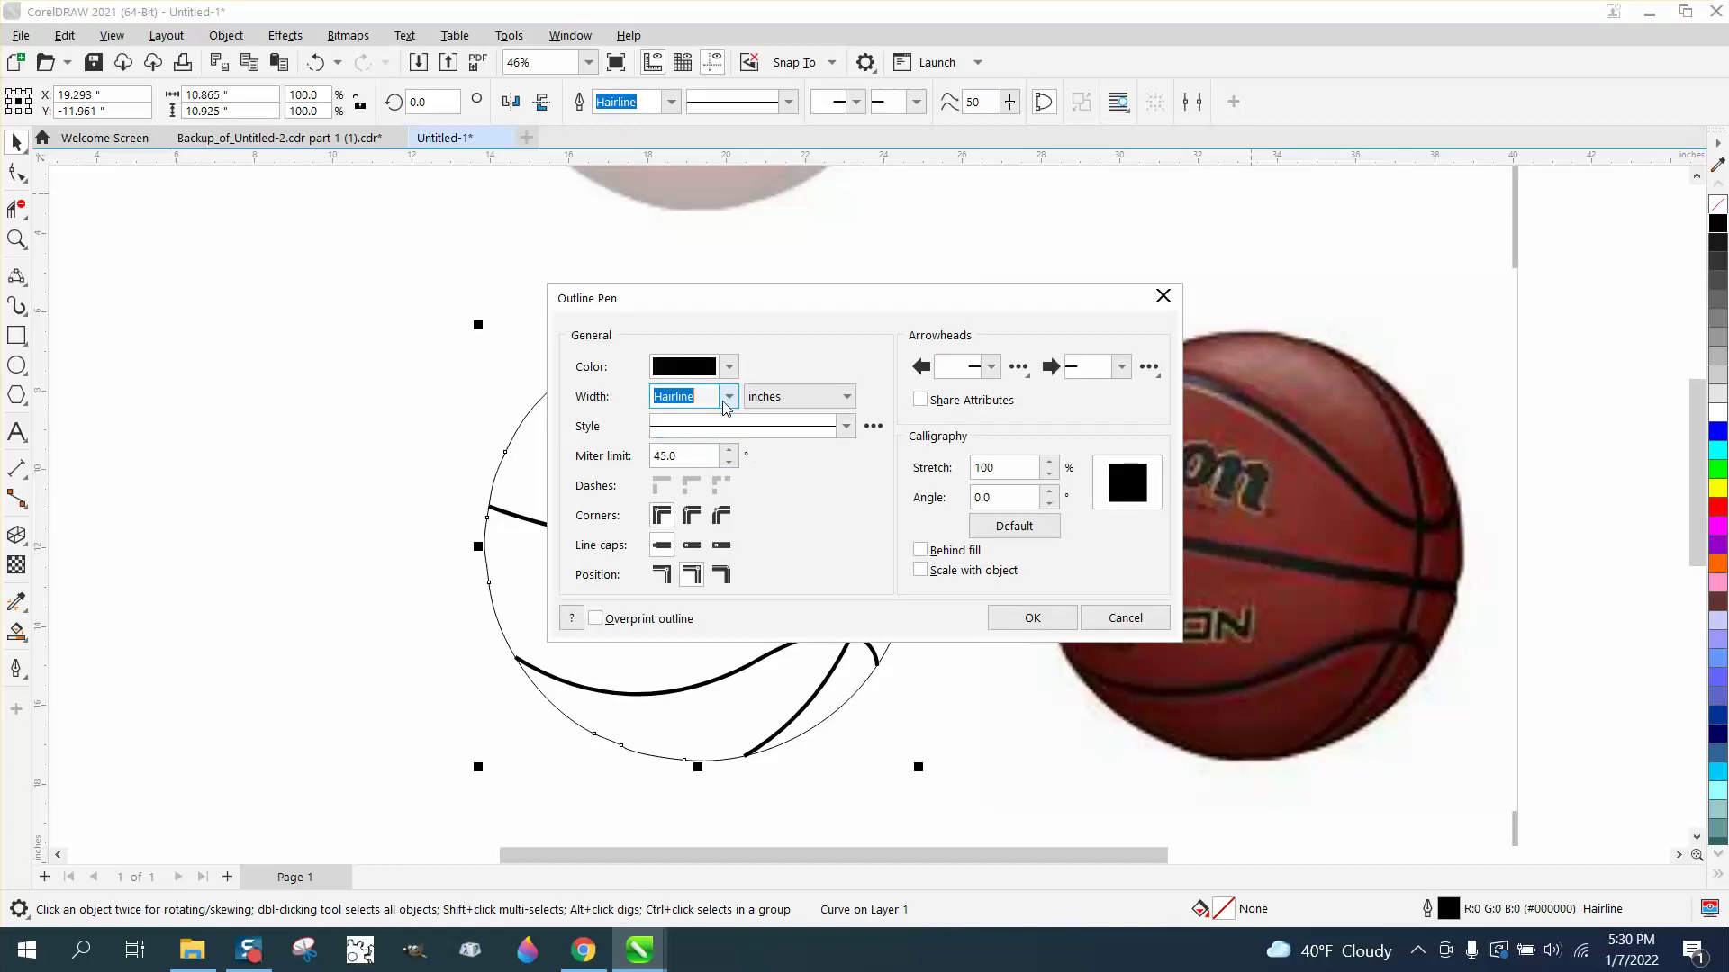
{"action": "left_click", "coordinate": [728, 398]}
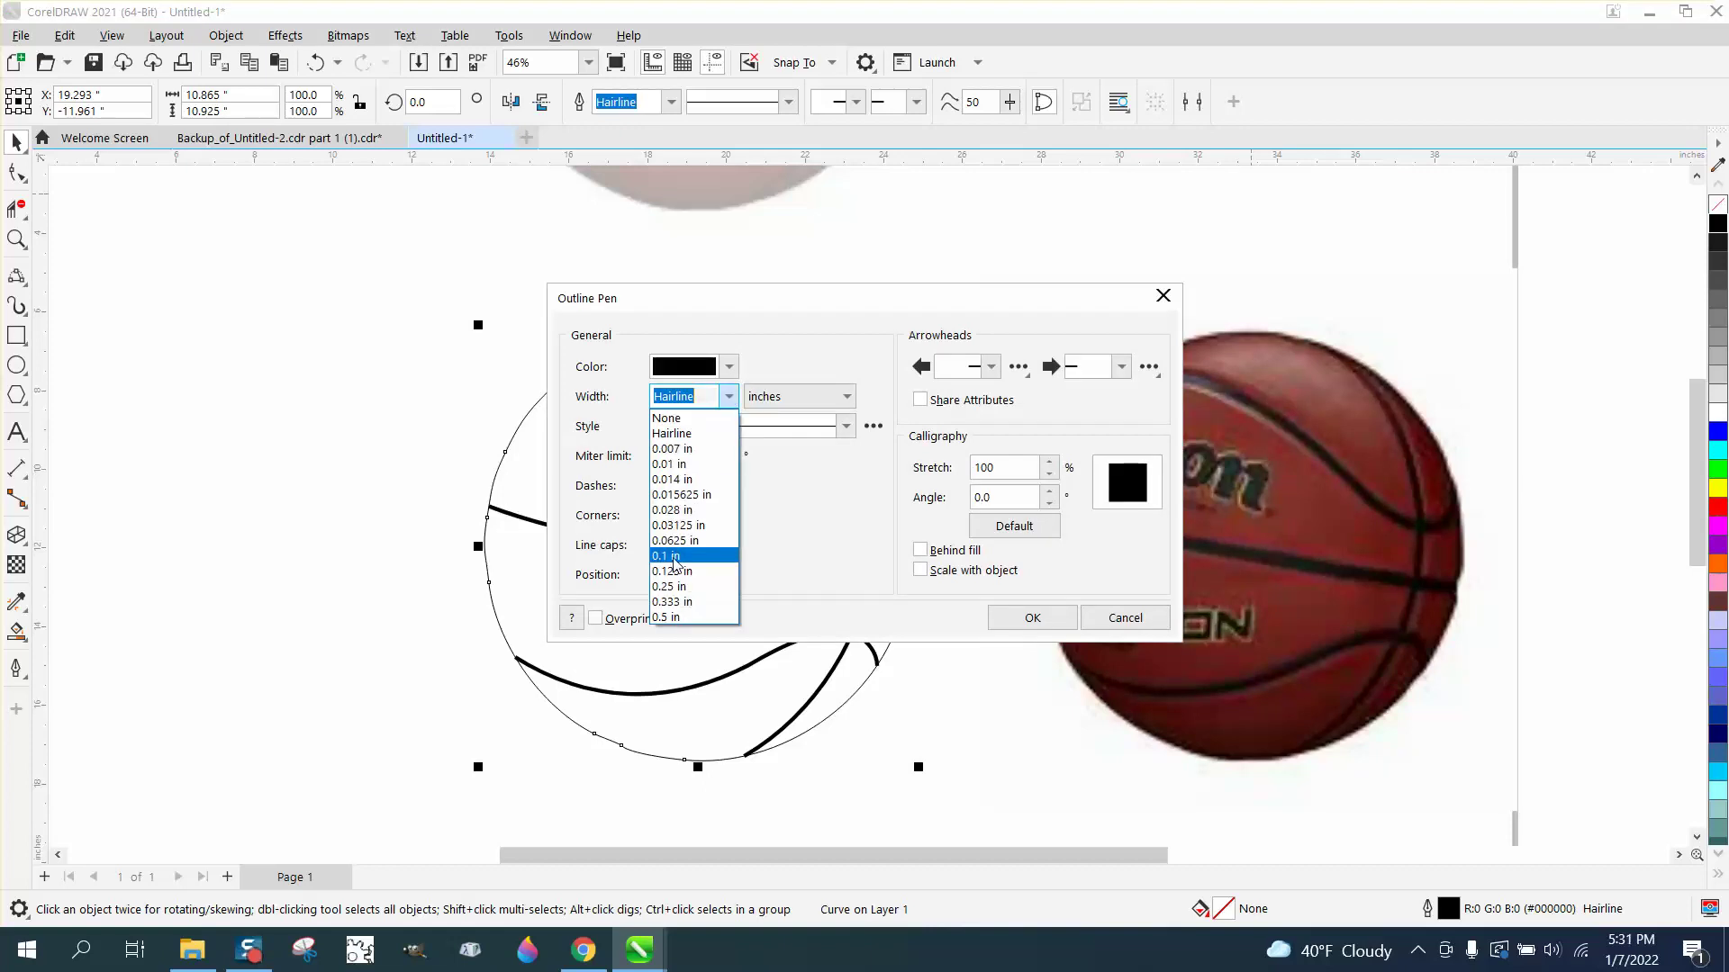
{"action": "left_click", "coordinate": [675, 557]}
{"action": "left_click", "coordinate": [990, 622]}
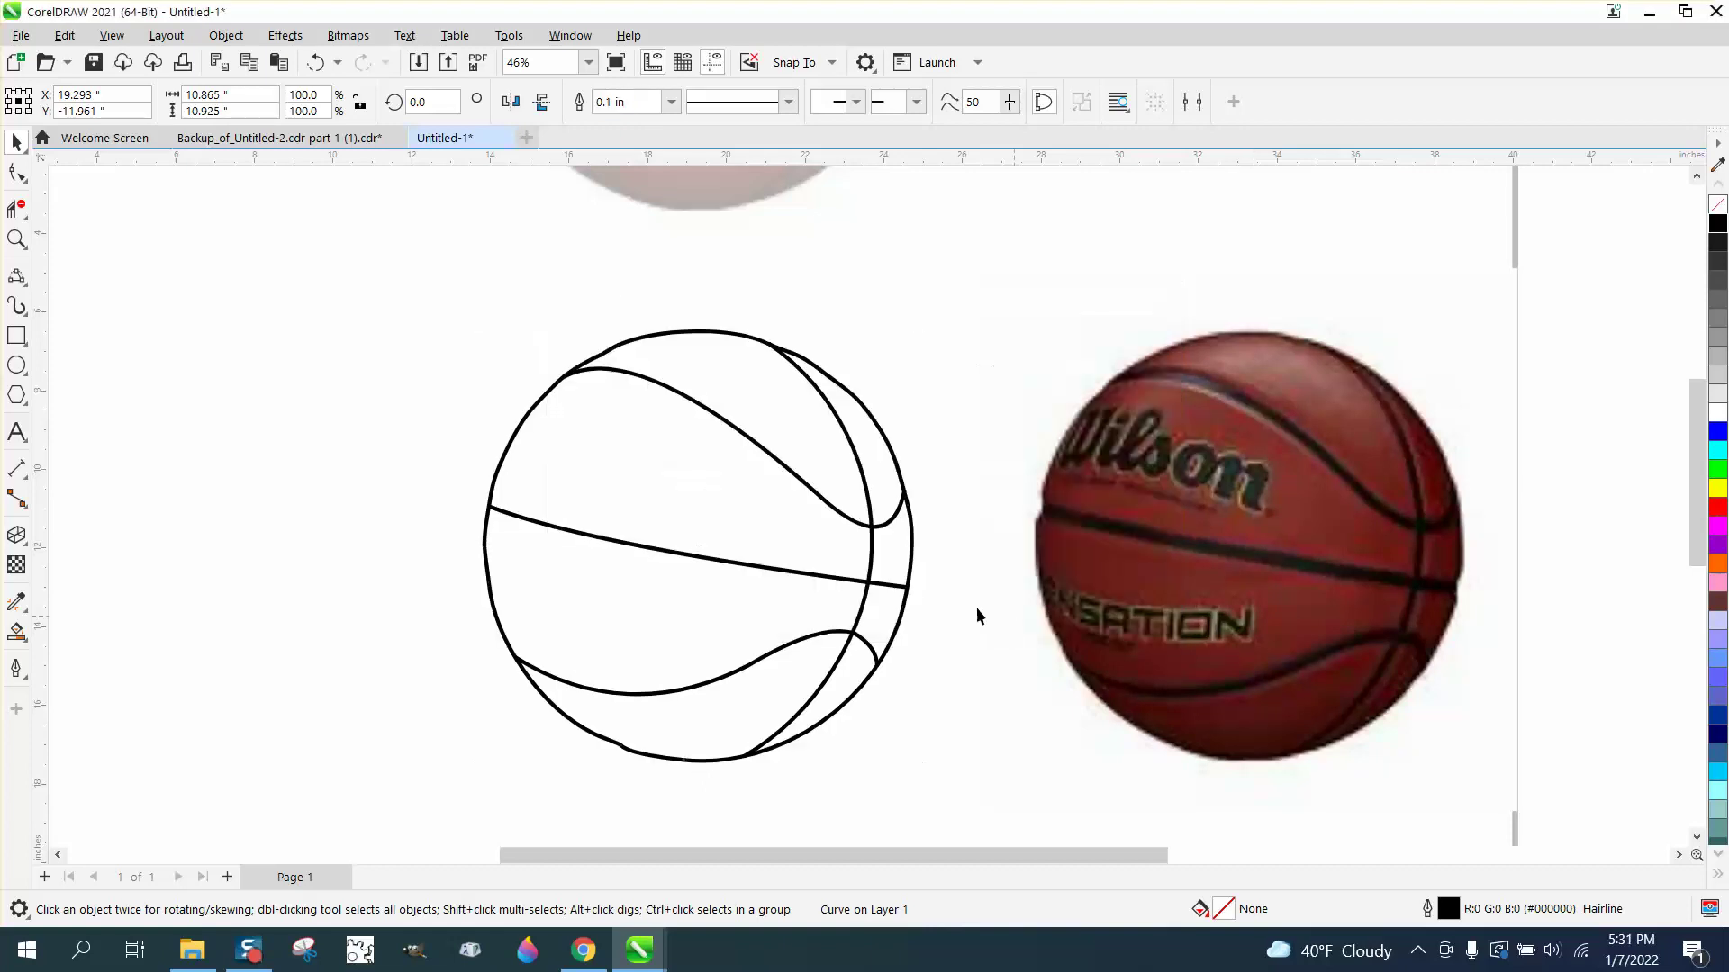
{"action": "left_click", "coordinate": [363, 386]}
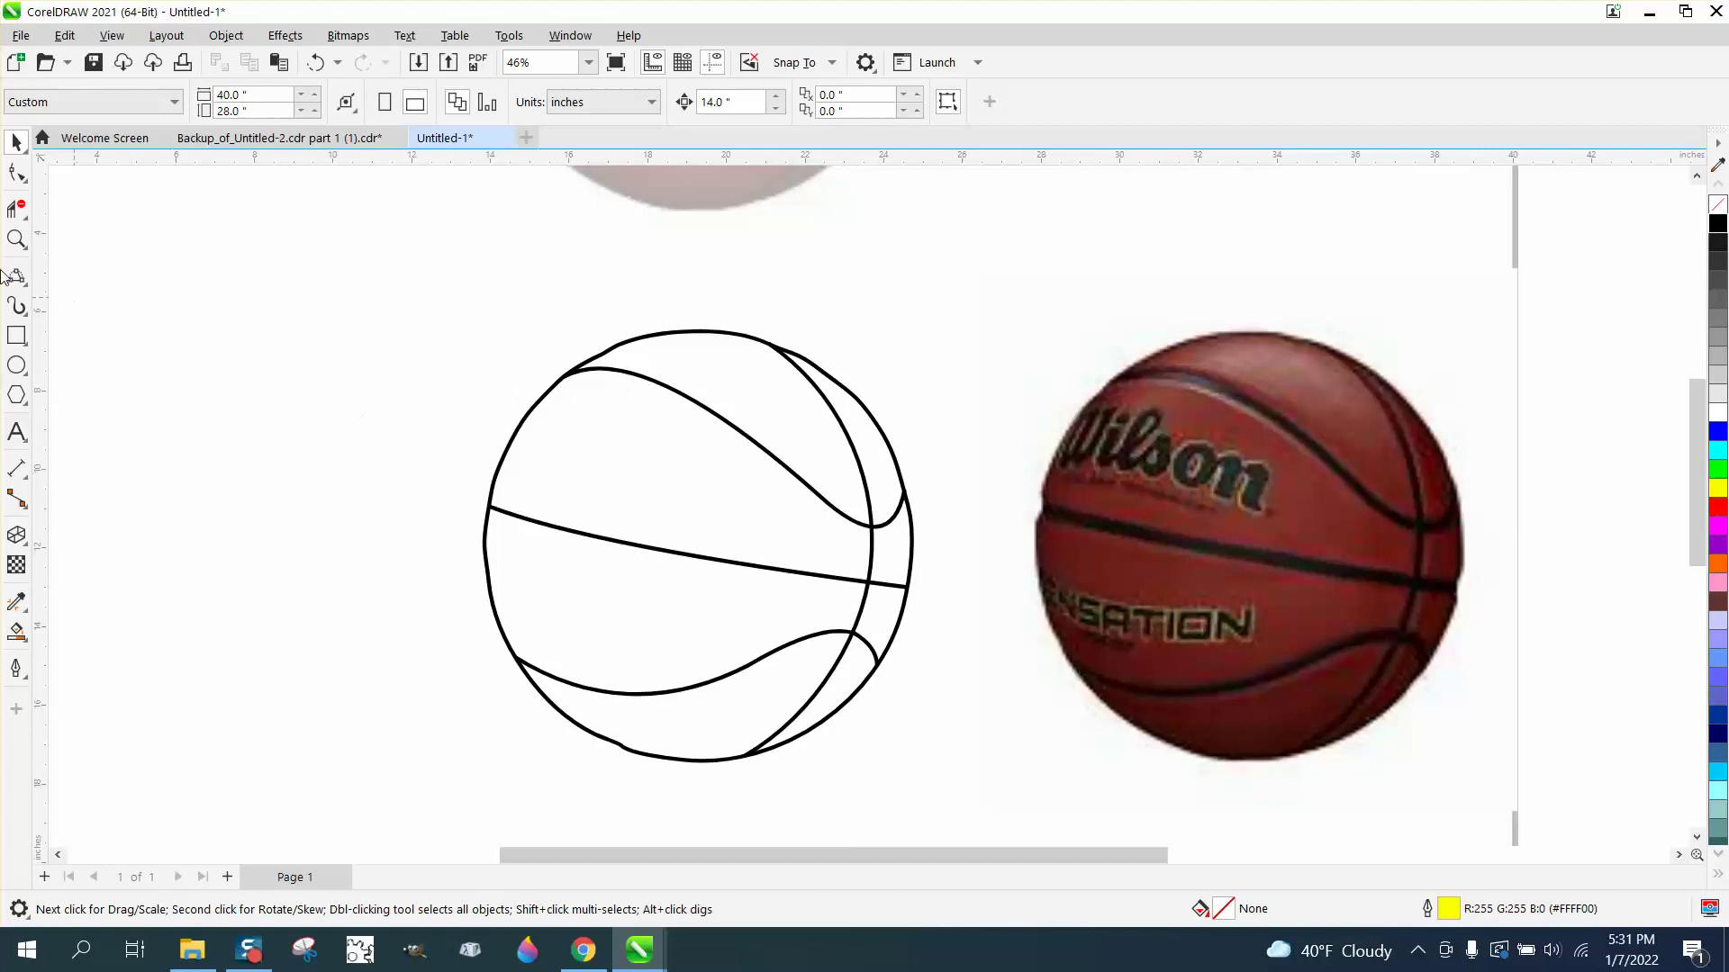
Step: Zoom in on the outer circle and delete the kinked nodes and two extra nodes on its right
{"action": "left_click", "coordinate": [16, 238]}
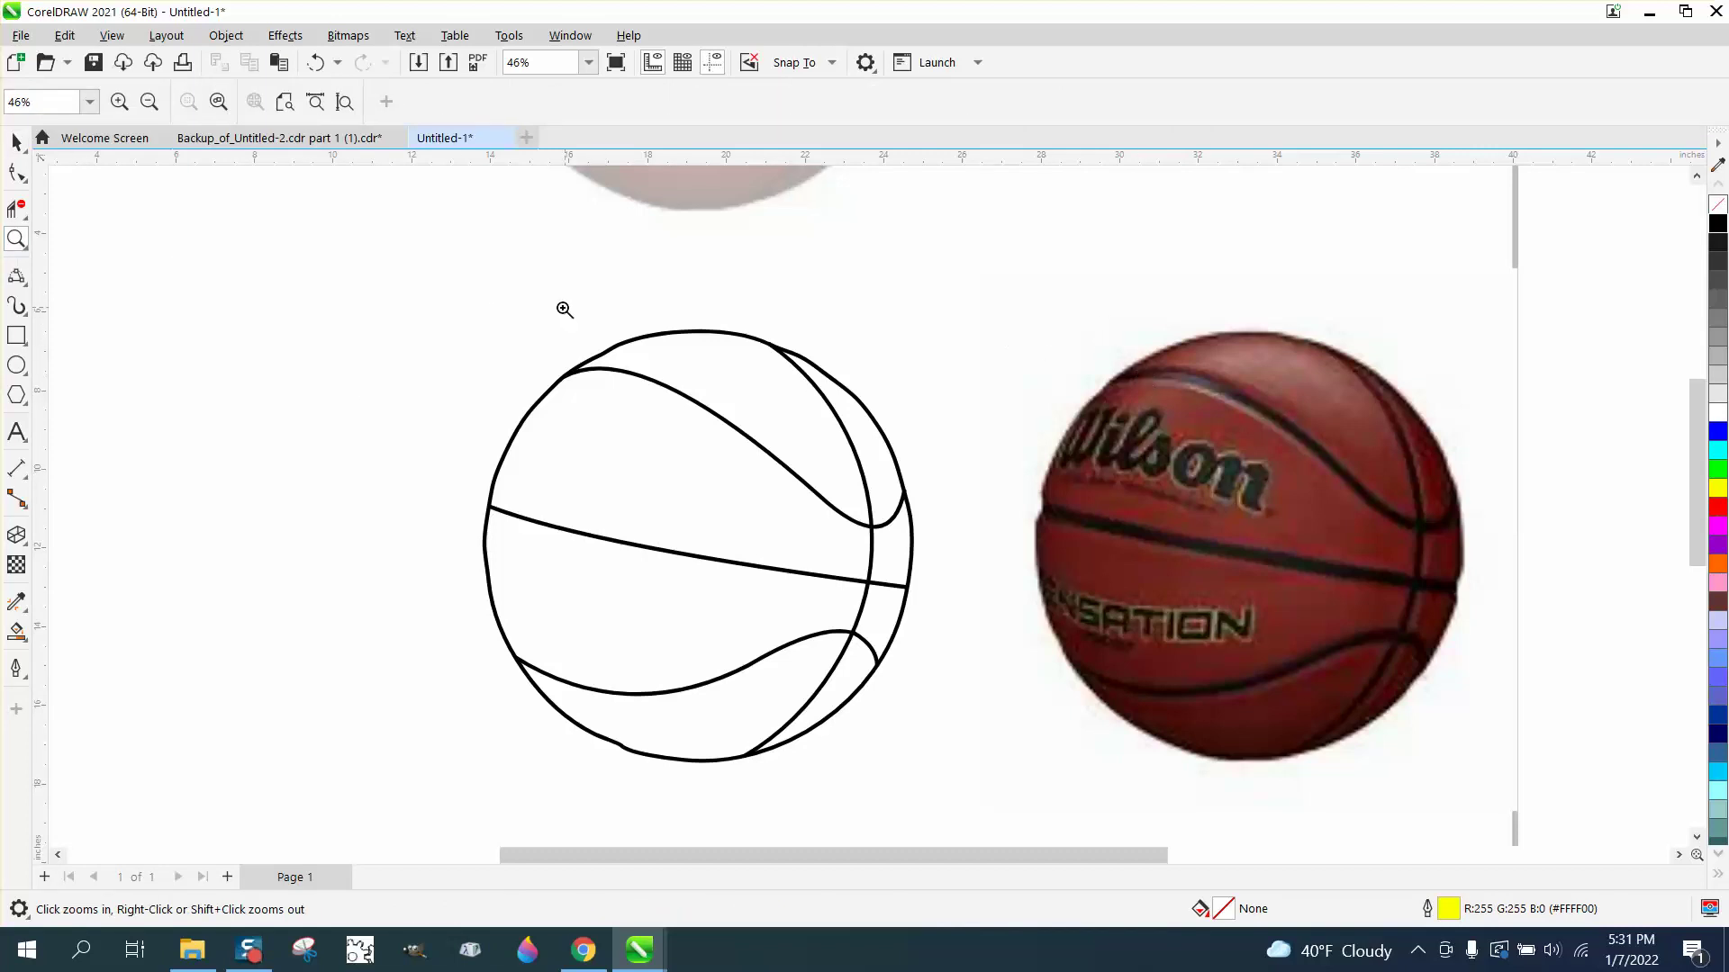
{"action": "left_click_drag", "start_coordinate": [490, 307], "coordinate": [696, 400]}
{"action": "left_click", "coordinate": [18, 169]}
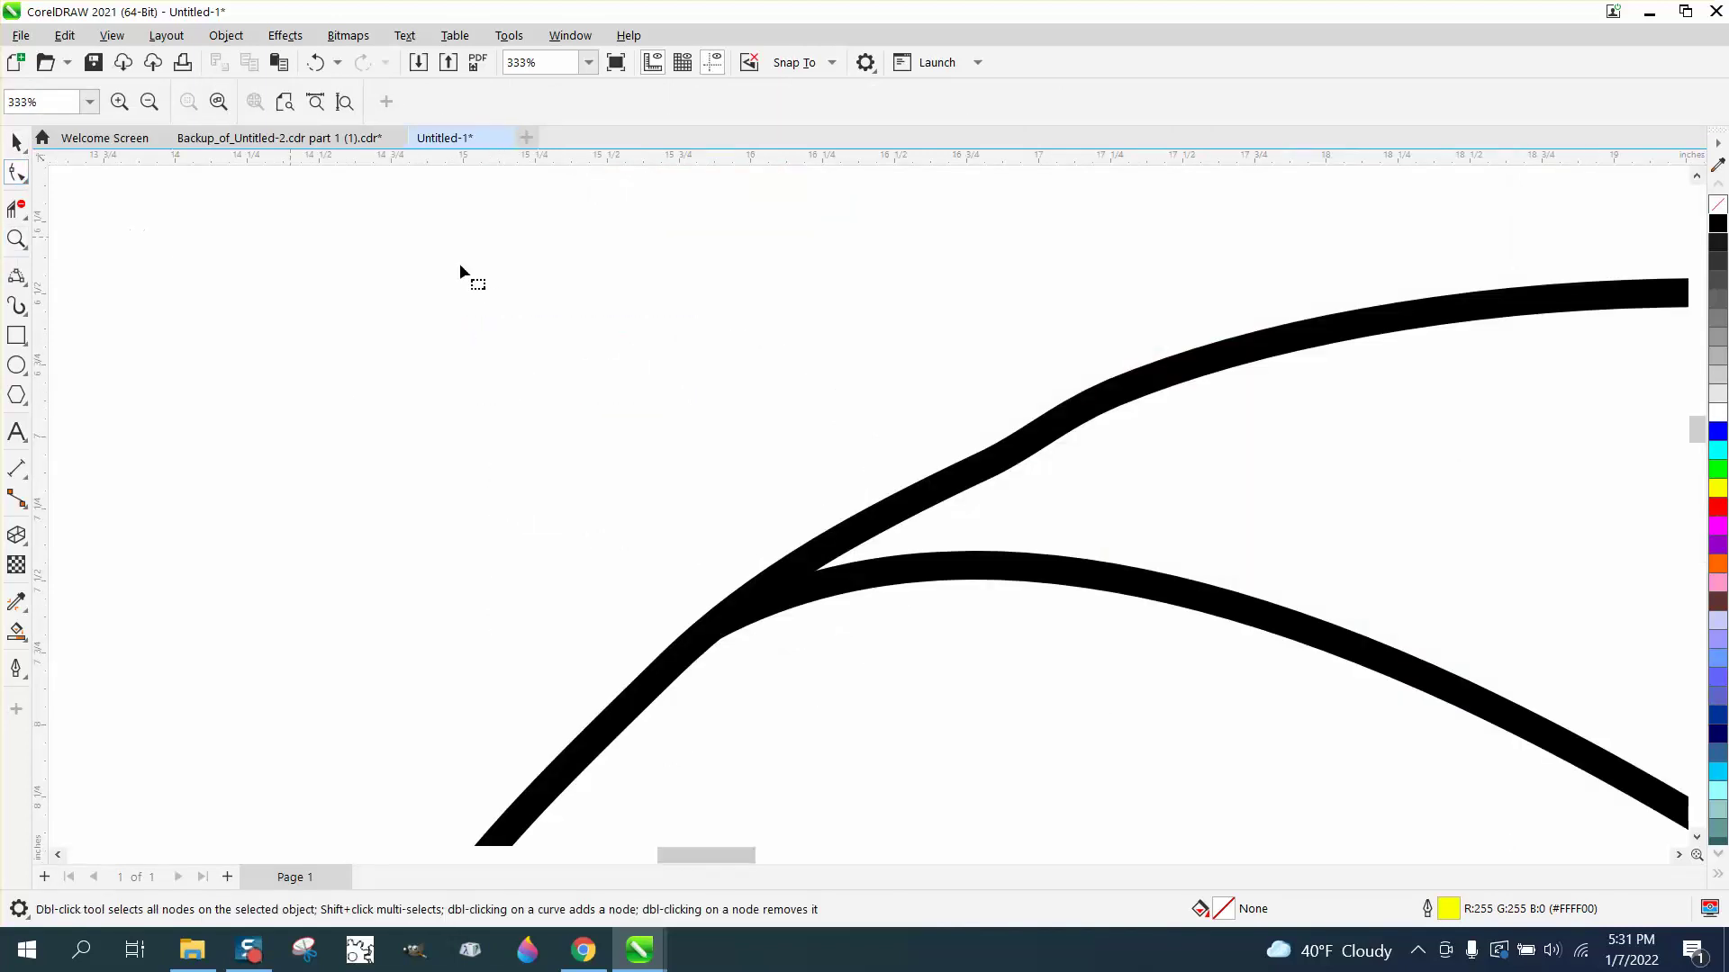
{"action": "left_click", "coordinate": [1109, 412]}
{"action": "left_click_drag", "start_coordinate": [1142, 350], "coordinate": [1058, 471]}
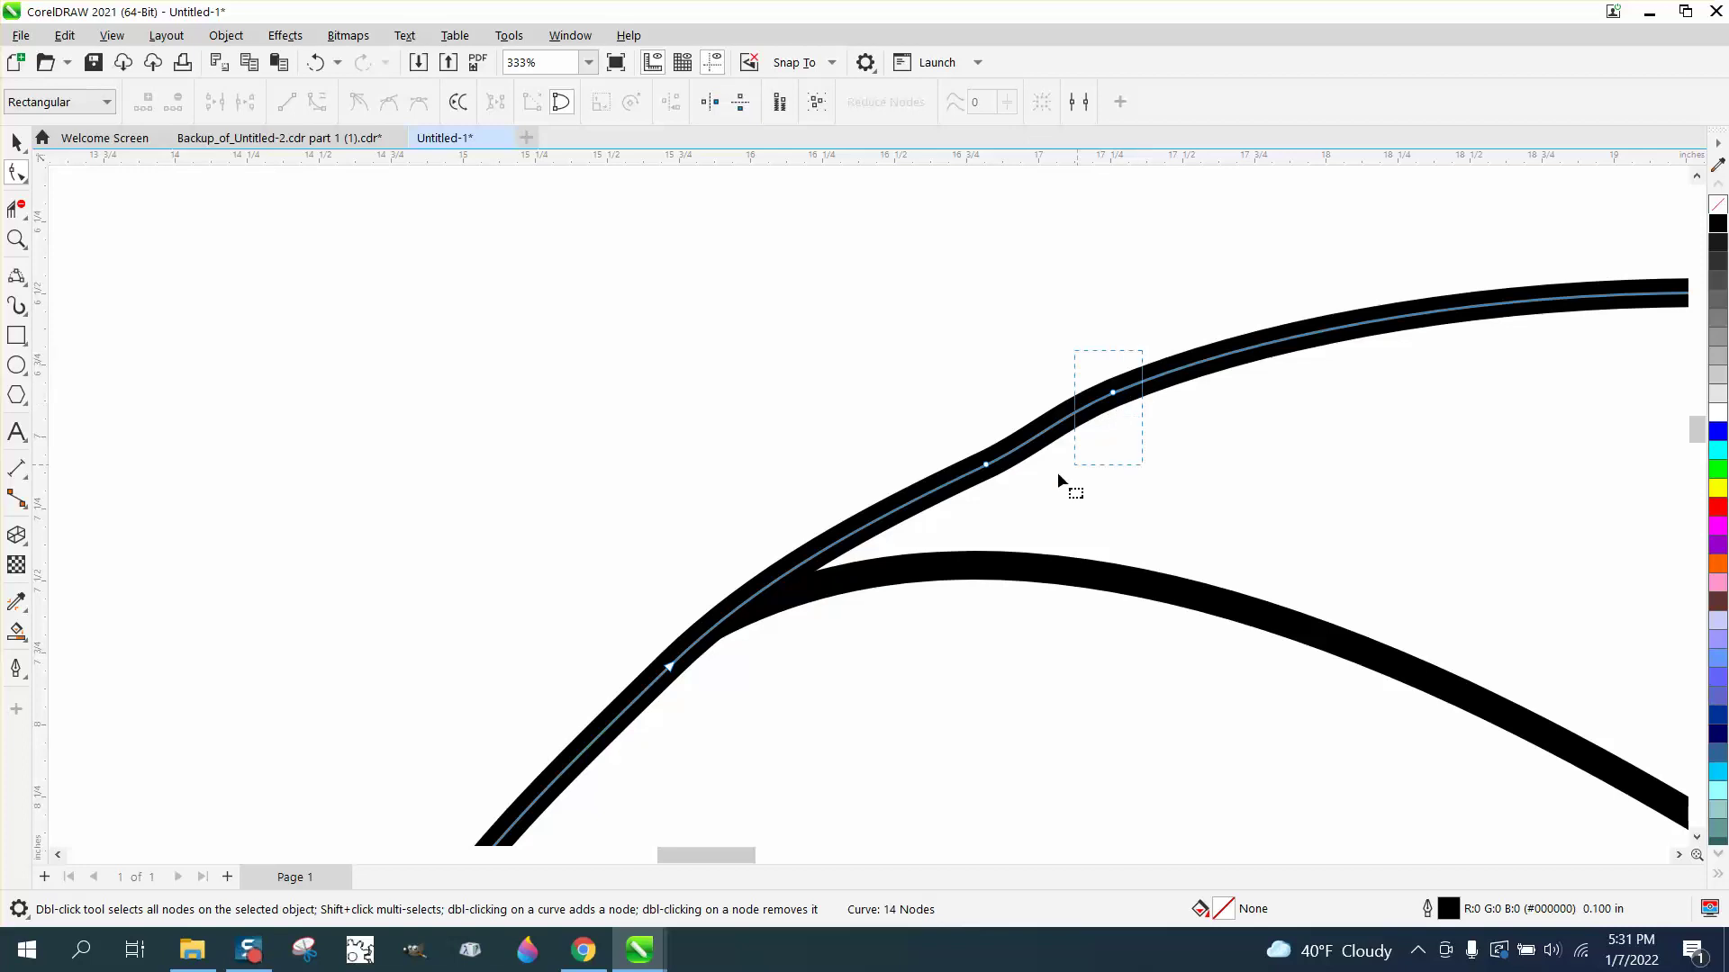
{"action": "left_click_drag", "start_coordinate": [940, 500], "coordinate": [944, 494]}
{"action": "key", "text": "Delete"}
{"action": "scroll", "coordinate": [868, 343], "scroll_direction": "down", "scroll_amount": 4}
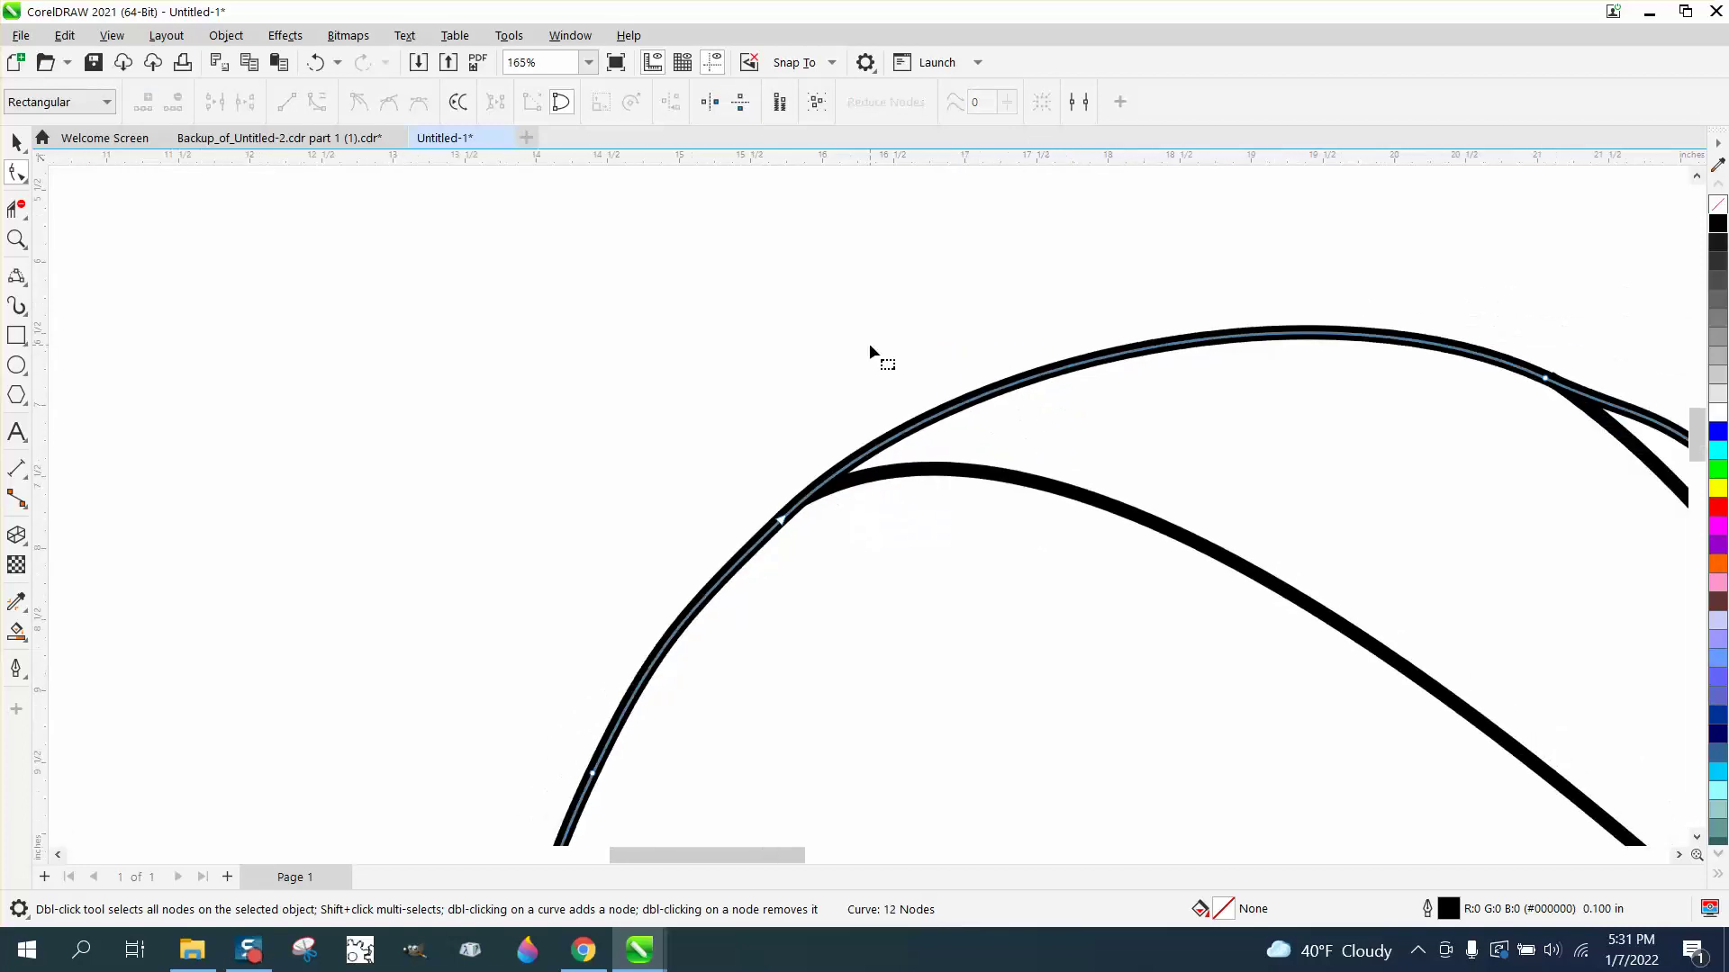
{"action": "scroll", "coordinate": [870, 344], "scroll_direction": "down", "scroll_amount": 2}
{"action": "left_click_drag", "start_coordinate": [1423, 386], "coordinate": [1228, 535]}
{"action": "key", "text": "Delete"}
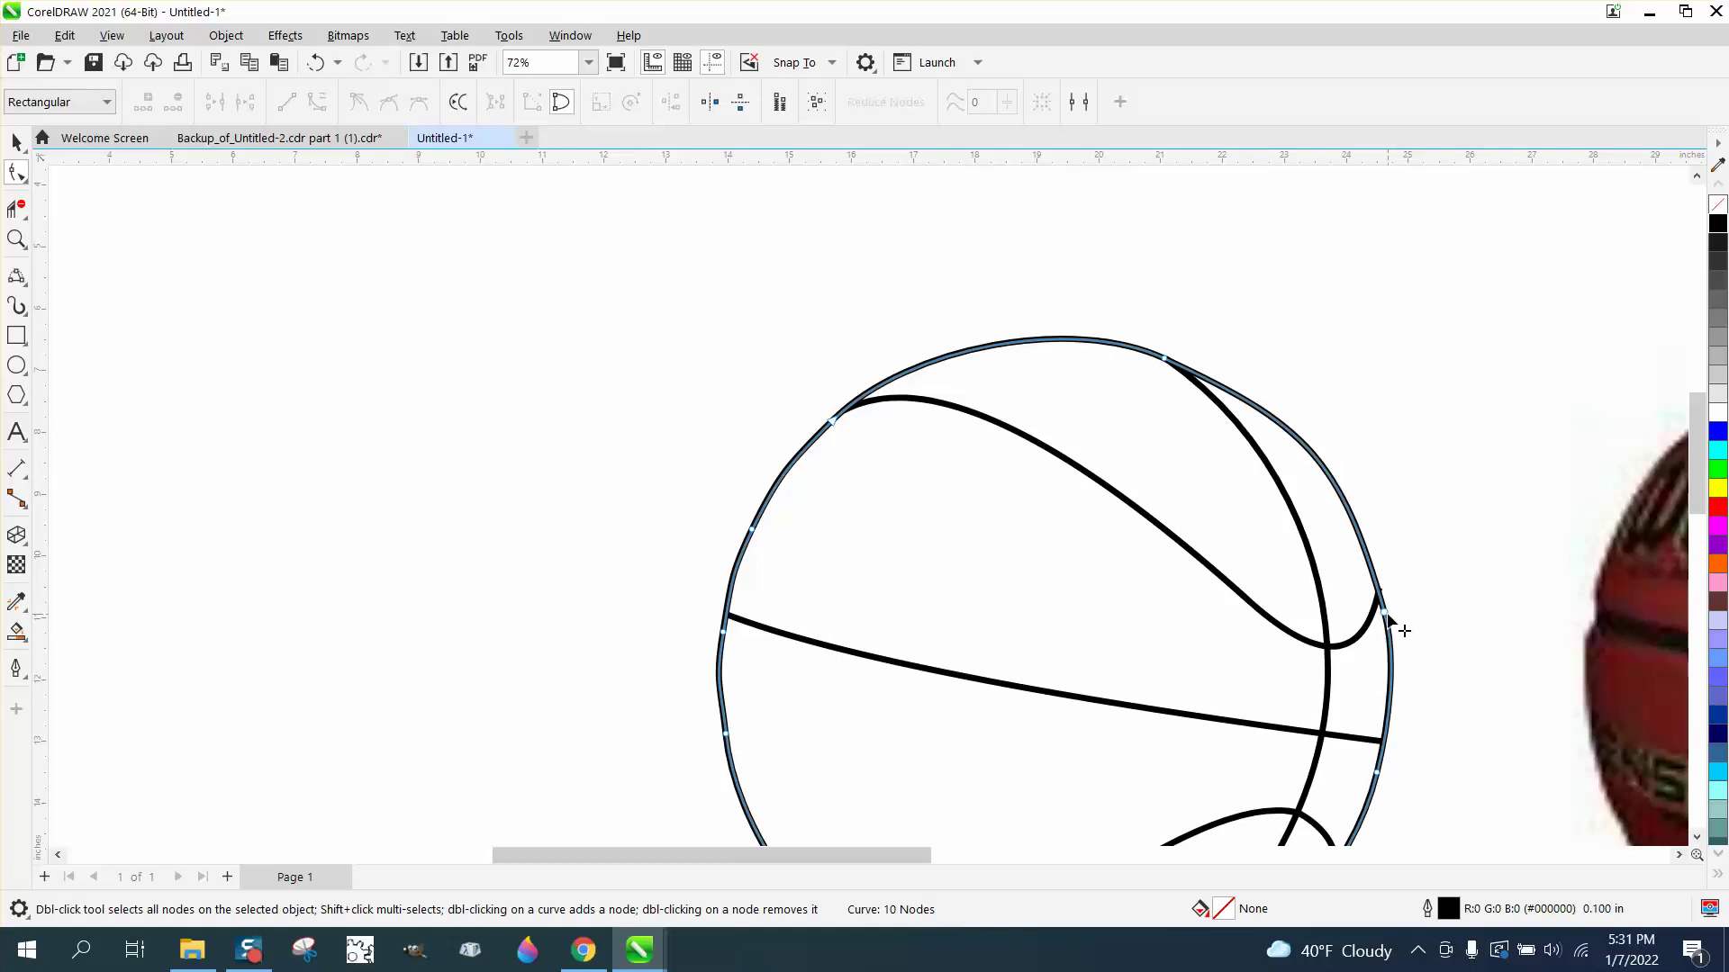
Step: Delete redundant nodes on the circle's left side and adjust the remaining node's curve to round it
{"action": "left_click_drag", "start_coordinate": [1307, 423], "coordinate": [1297, 425]}
{"action": "scroll", "coordinate": [990, 346], "scroll_direction": "down", "scroll_amount": 3}
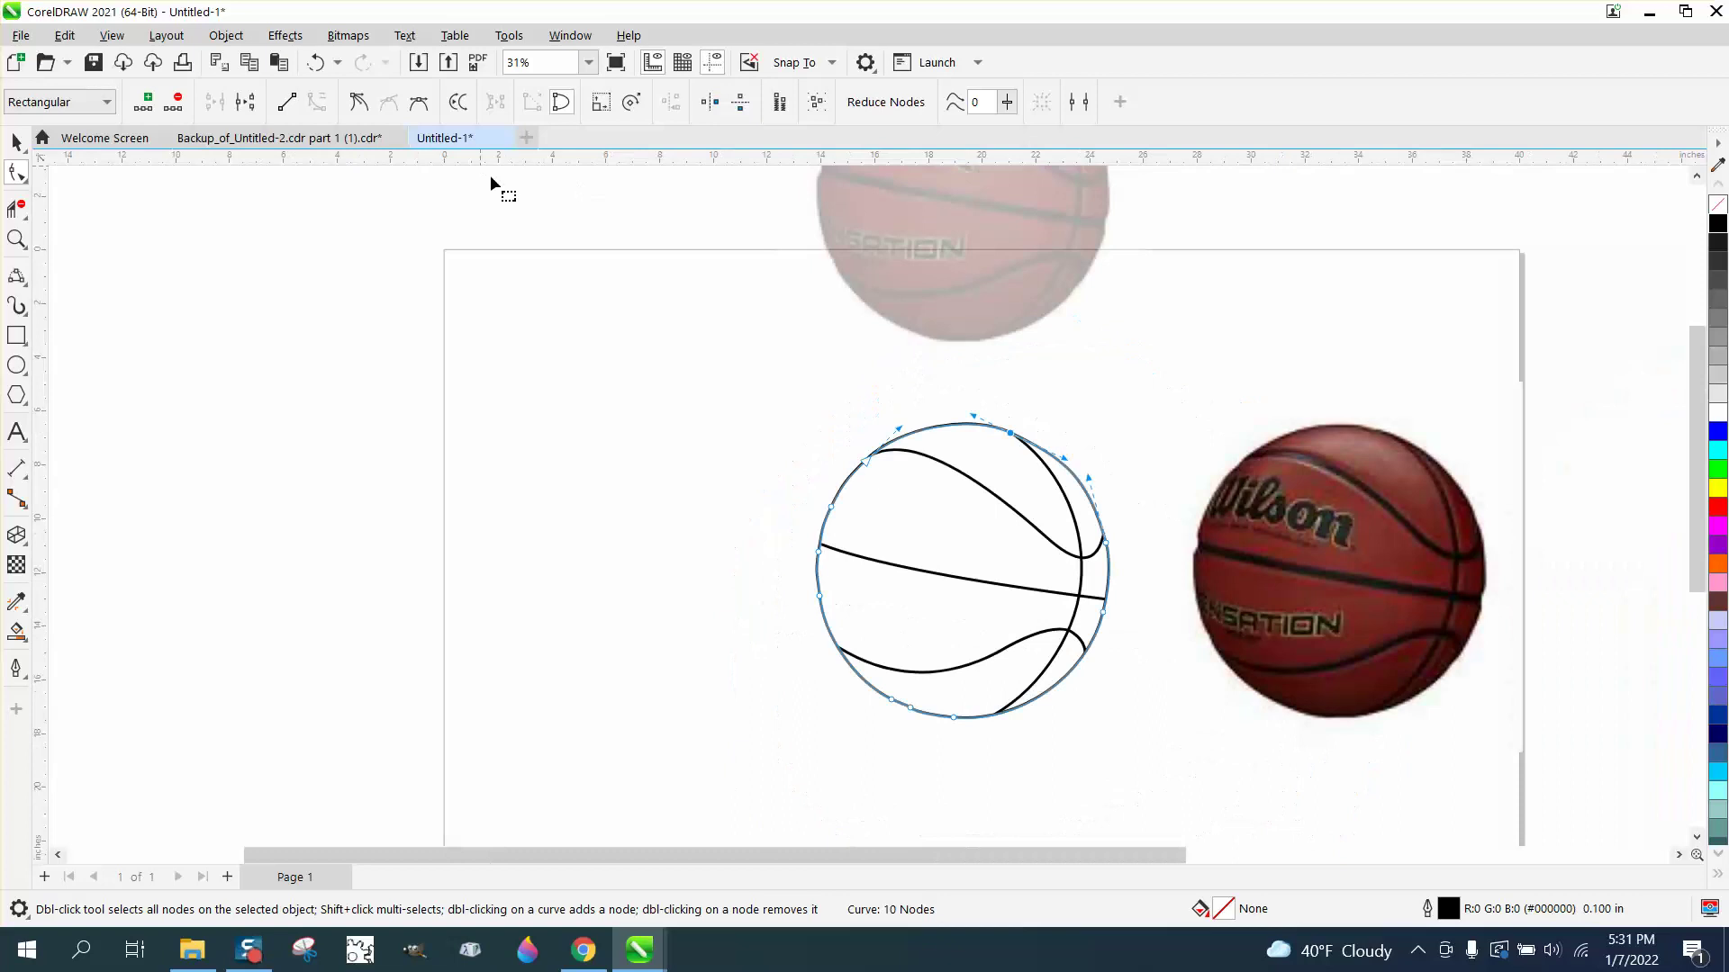
{"action": "key", "text": "Delete"}
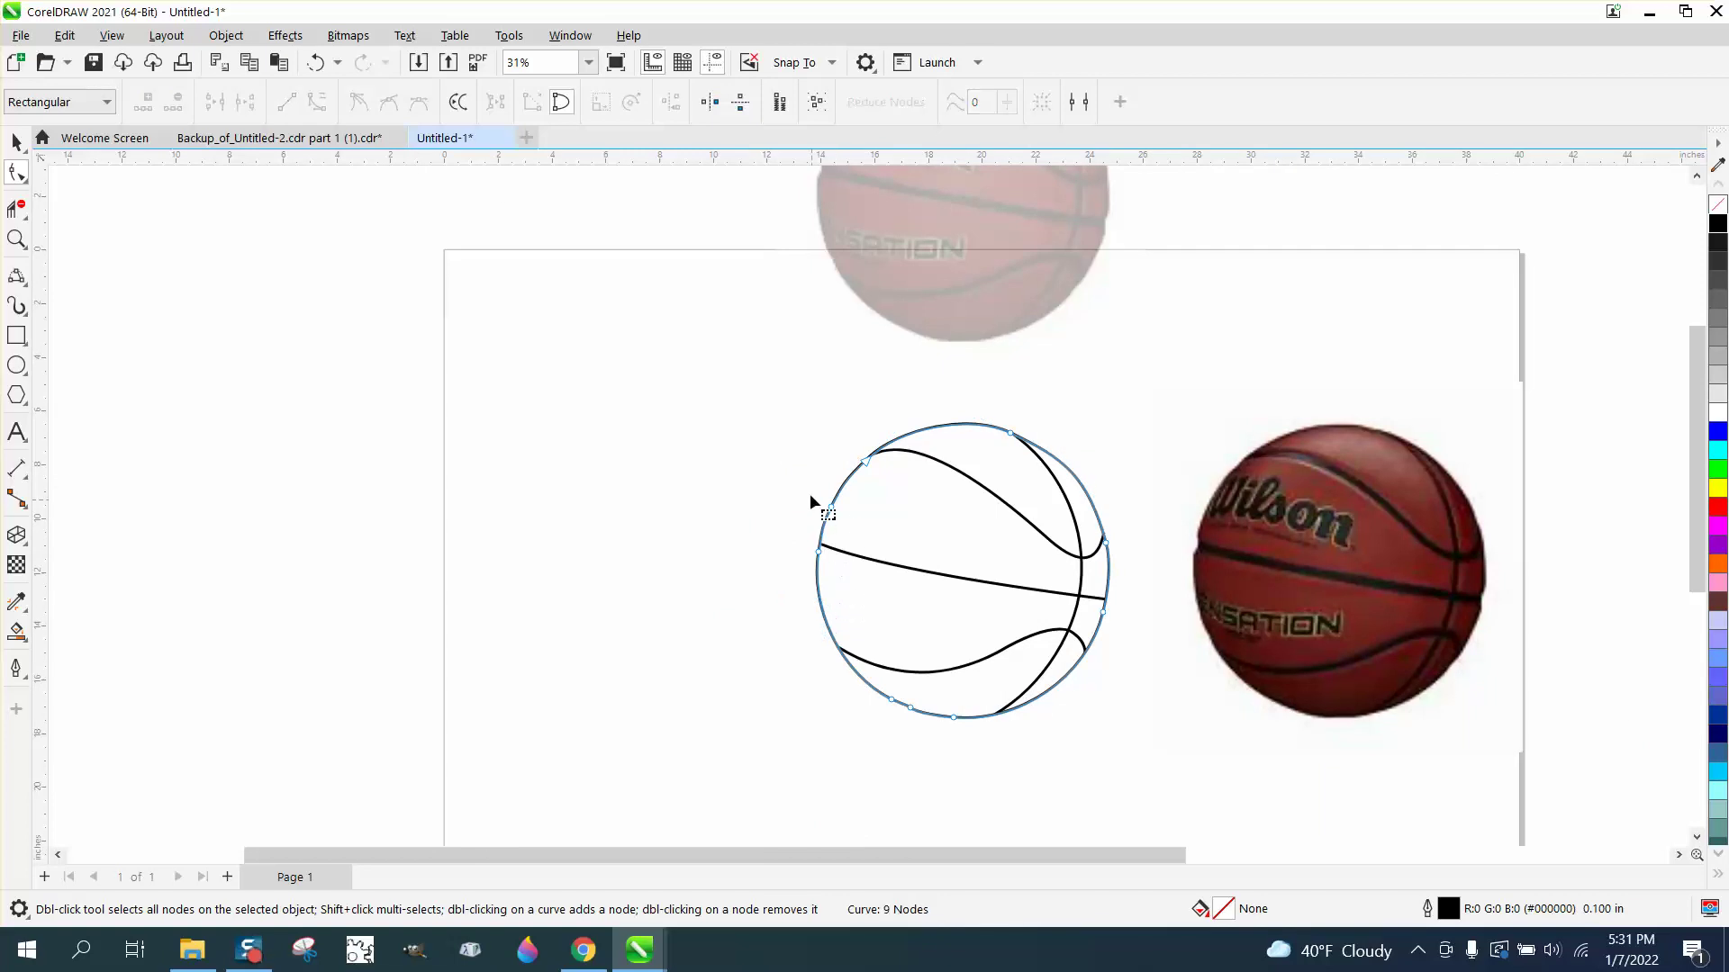
{"action": "left_click_drag", "start_coordinate": [855, 515], "coordinate": [860, 518]}
{"action": "key", "text": "Delete"}
{"action": "left_click", "coordinate": [820, 552]}
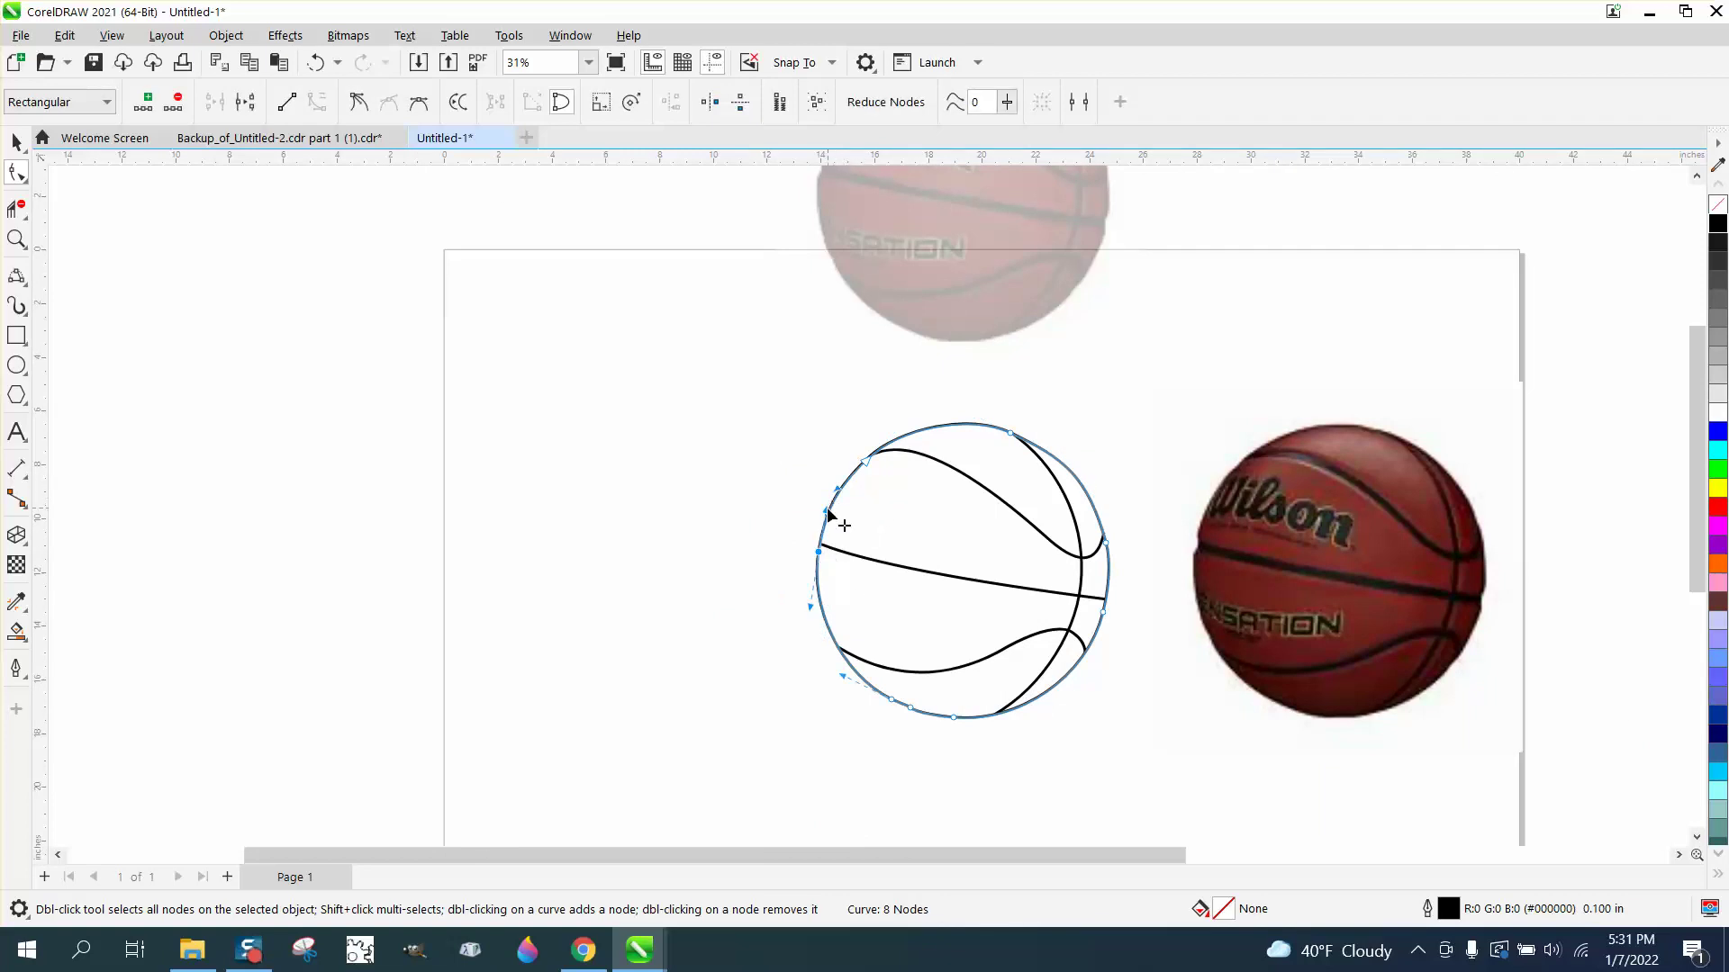
{"action": "left_click_drag", "start_coordinate": [827, 510], "coordinate": [831, 507]}
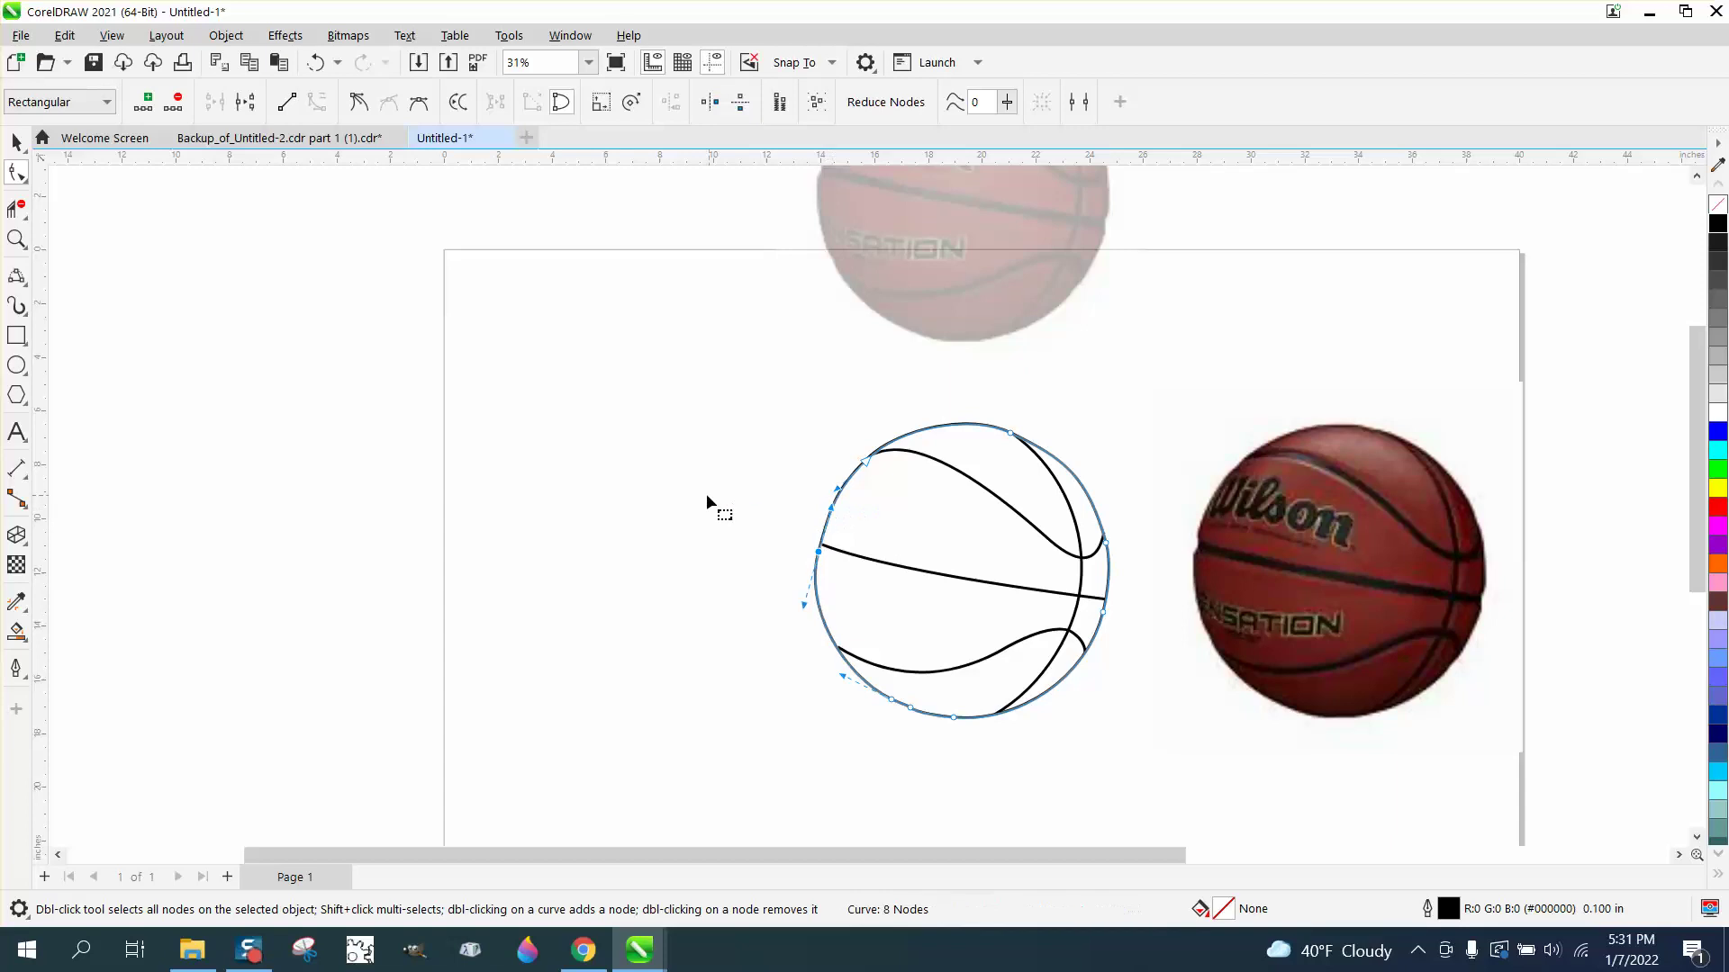
Step: Bulge the outline's left side outward to make the ball round, then return to the Pick tool
{"action": "left_click", "coordinate": [16, 239]}
{"action": "left_click", "coordinate": [776, 490]}
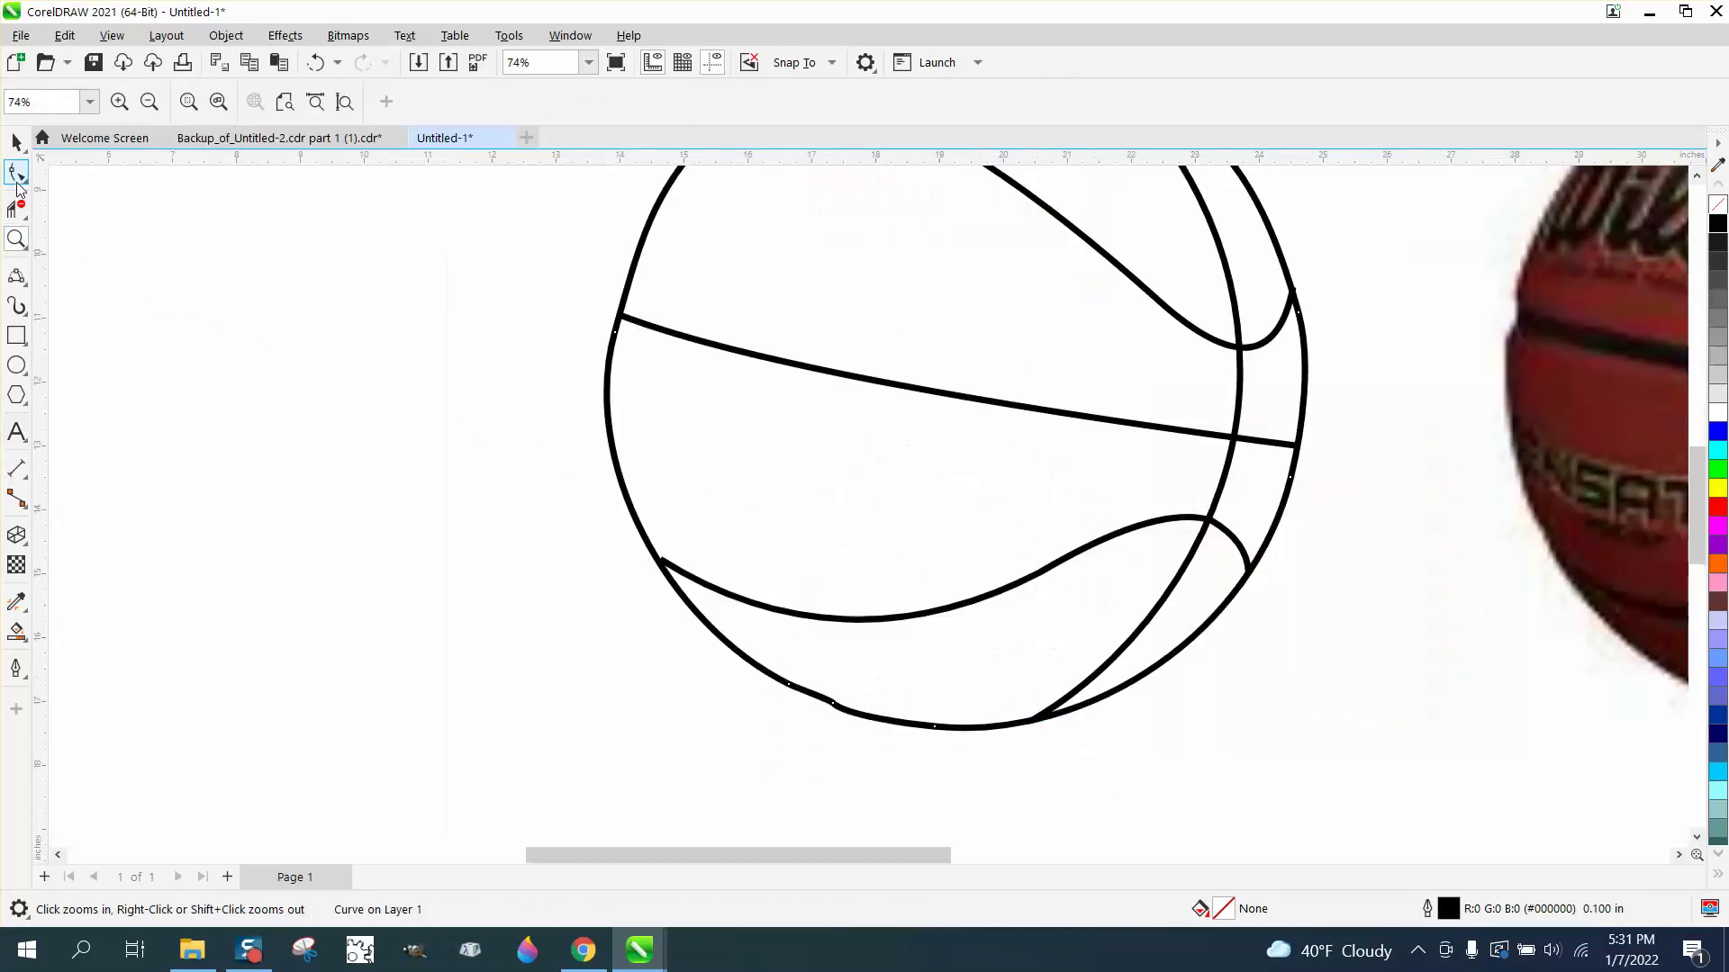
{"action": "left_click", "coordinate": [16, 179]}
{"action": "left_click", "coordinate": [616, 333]}
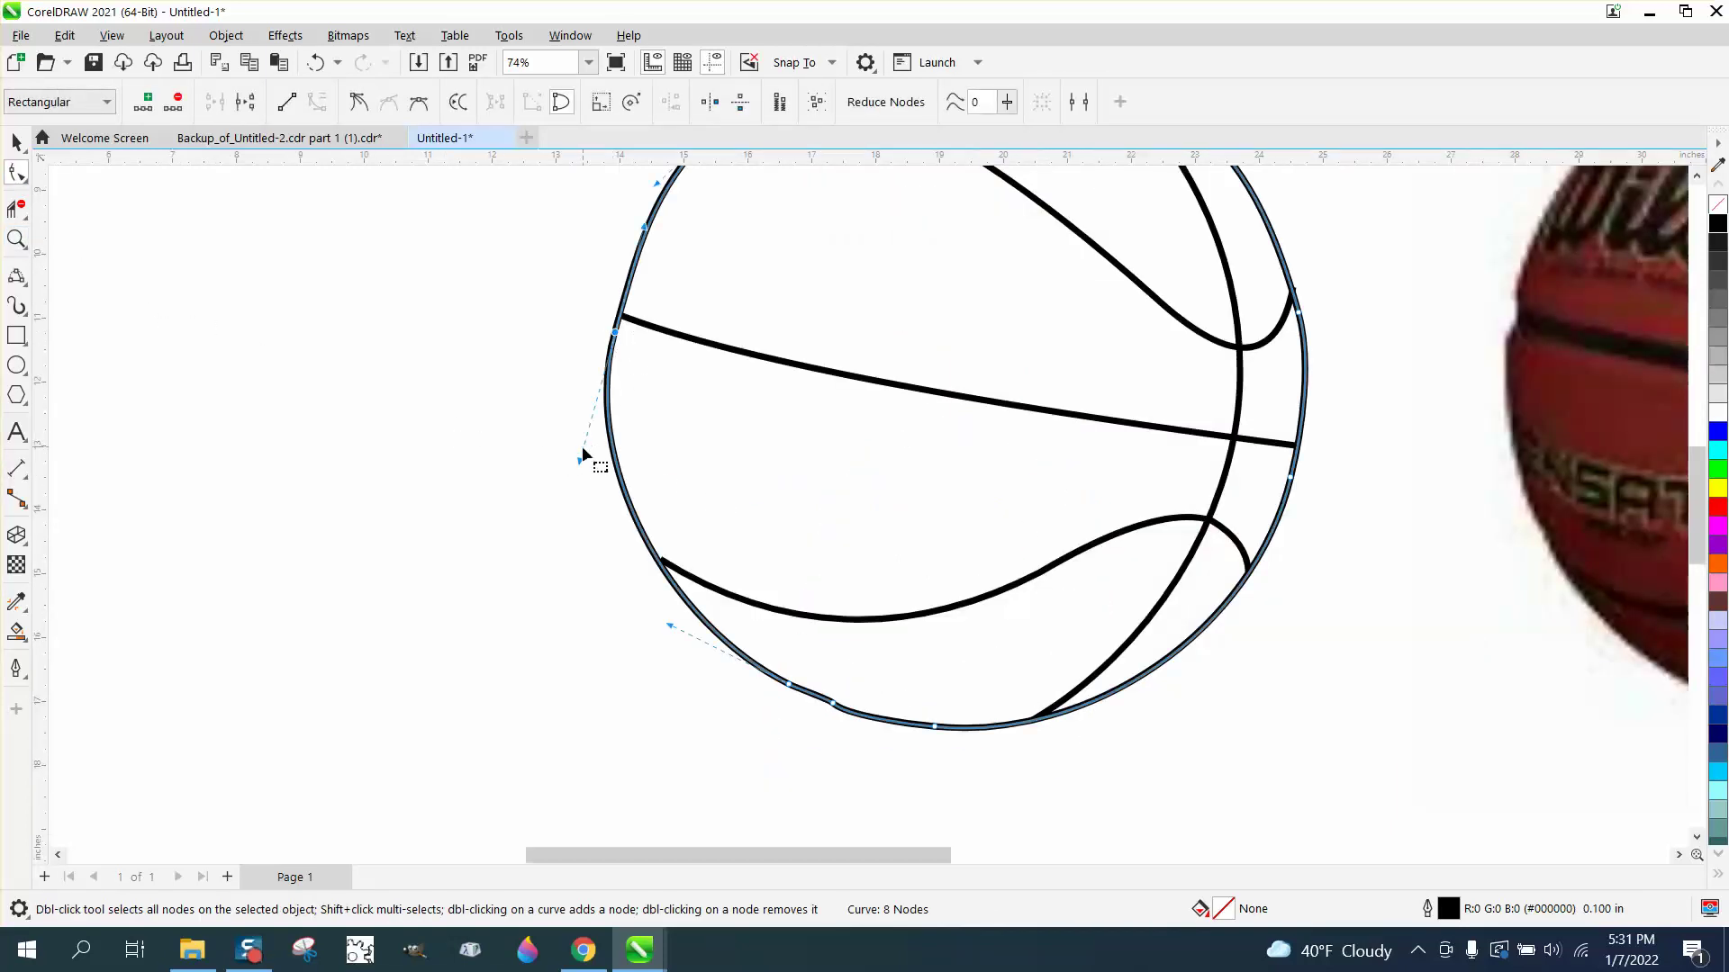
{"action": "left_click_drag", "start_coordinate": [577, 457], "coordinate": [589, 464]}
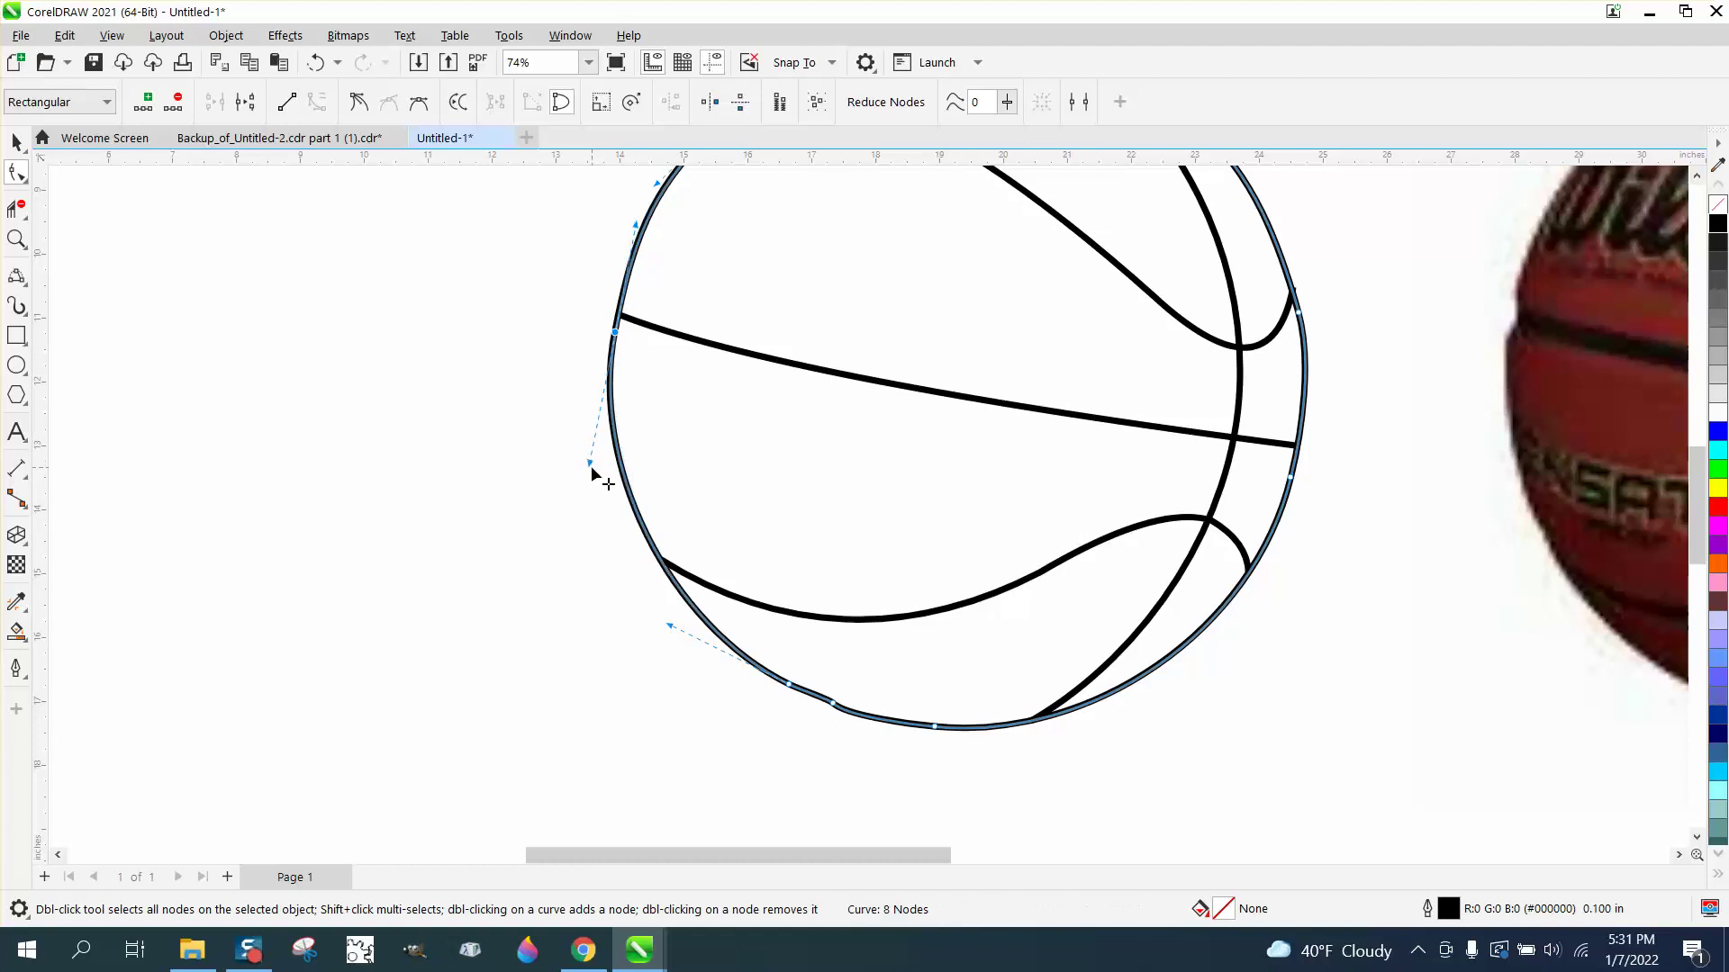
{"action": "scroll", "coordinate": [567, 460], "scroll_direction": "down", "scroll_amount": 2}
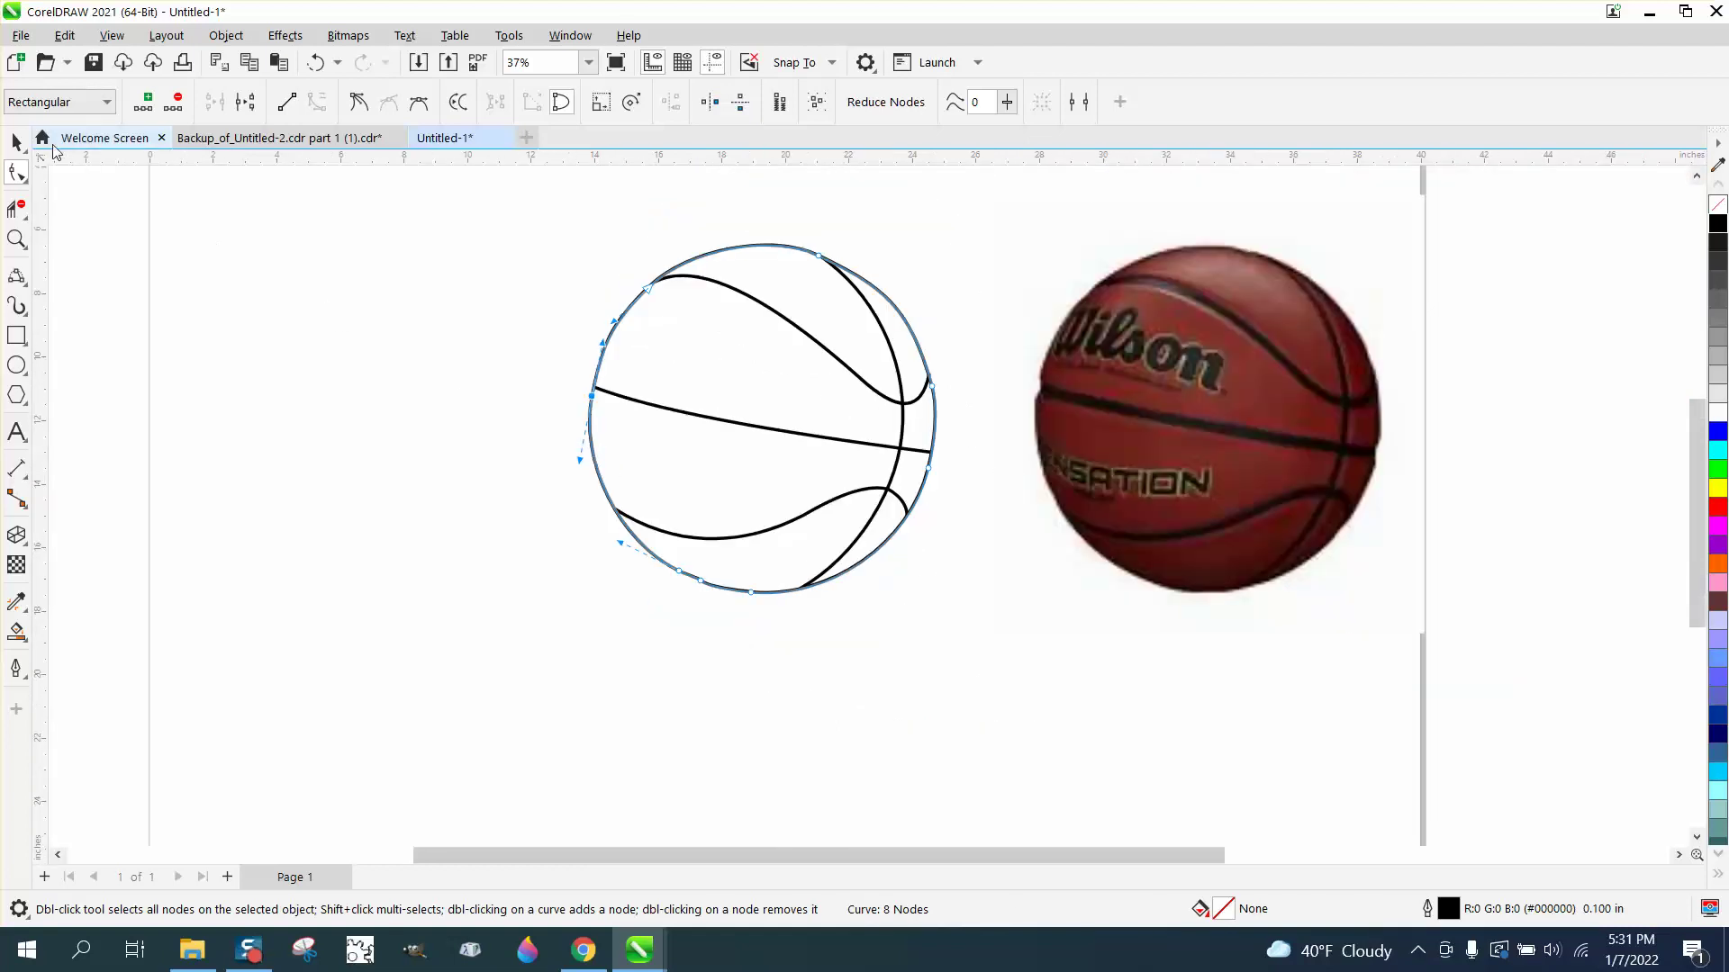
{"action": "left_click", "coordinate": [16, 143]}
{"action": "scroll", "coordinate": [371, 277], "scroll_direction": "down", "scroll_amount": 2}
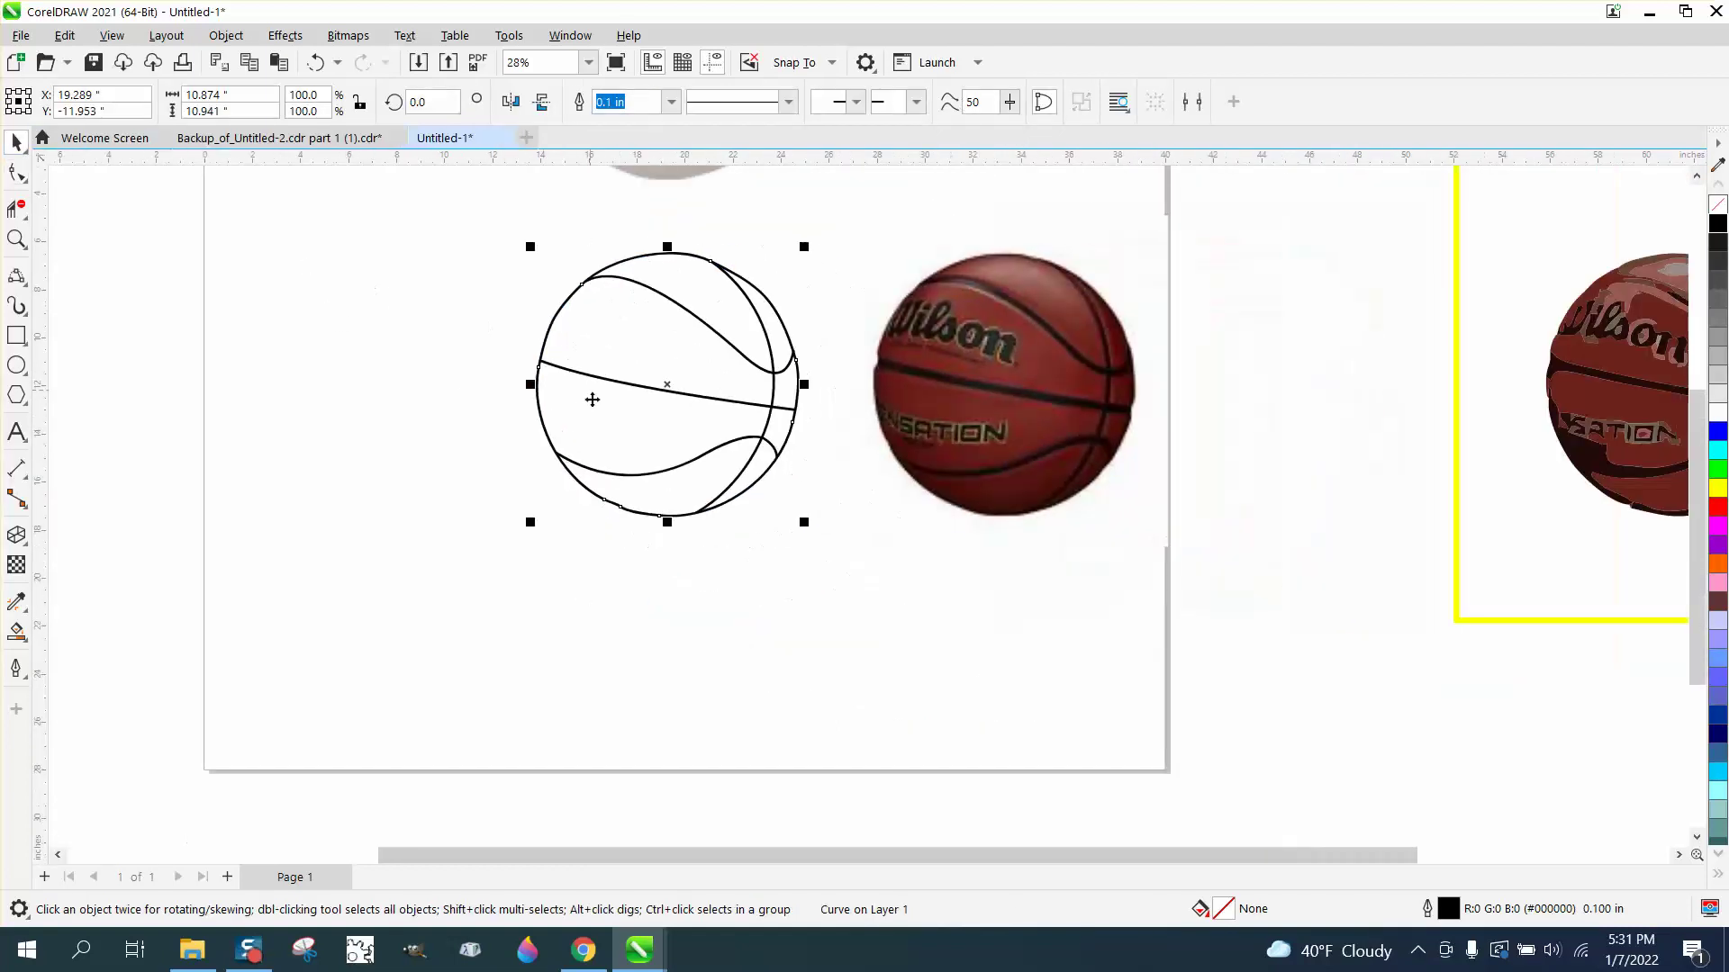